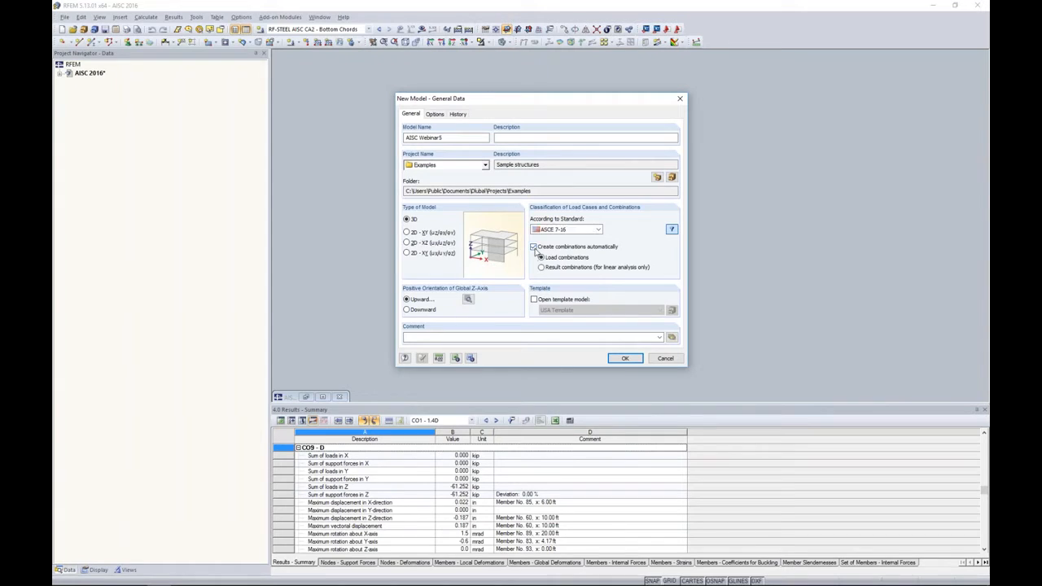
Create the 3D model AISC Webinar5 with automatic load combinations per ASCE 7-16 and maximize its window
left_click(533, 249)
left_click(624, 358)
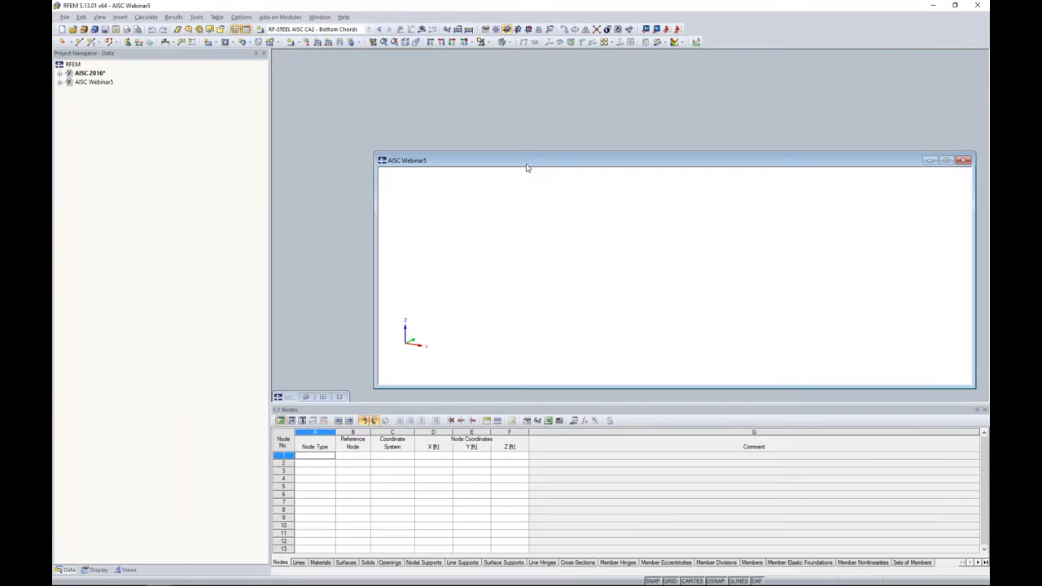
double_click(539, 163)
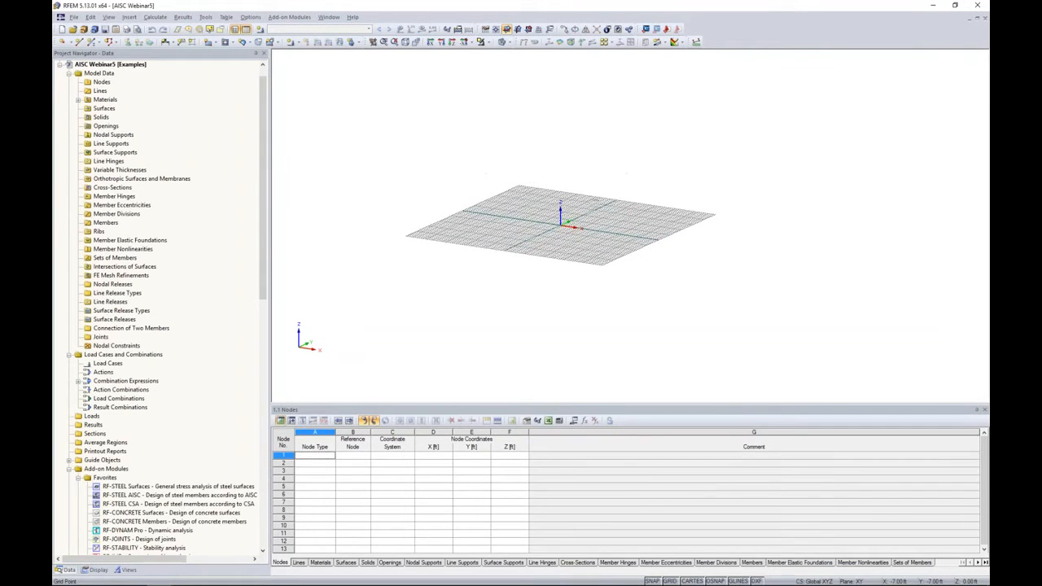
scroll(556, 229, "up", 2)
scroll(555, 229, "up", 1)
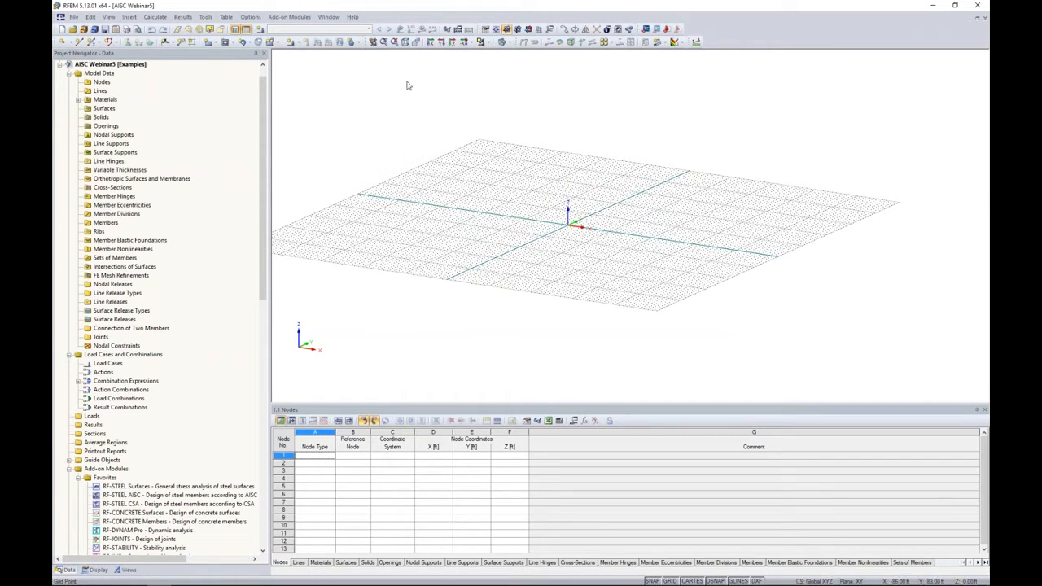
Look over the project navigator's model data, load cases, add-on modules and display settings
scroll(169, 240, "up", 1)
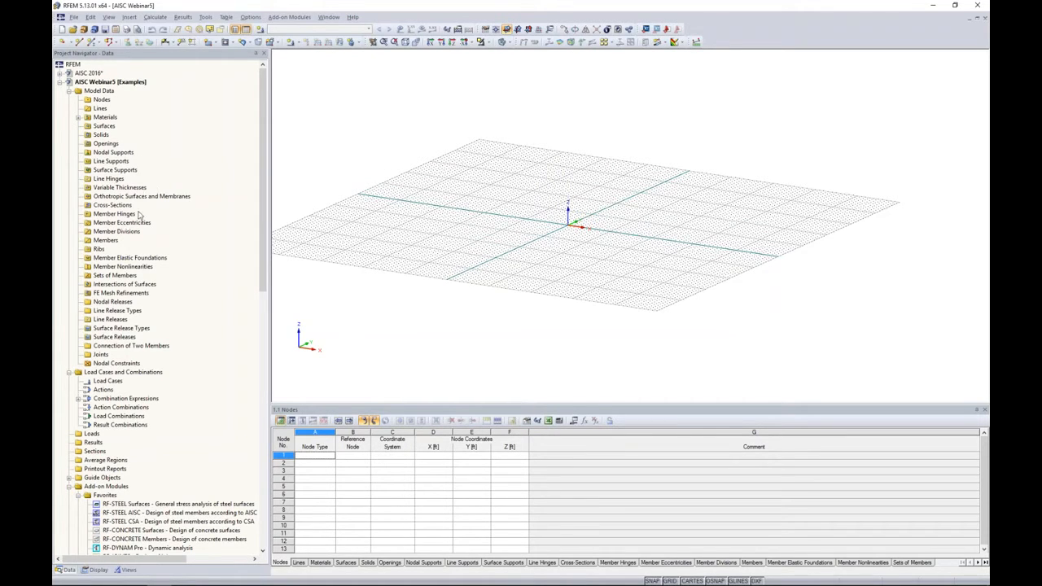
scroll(140, 214, "down", 11)
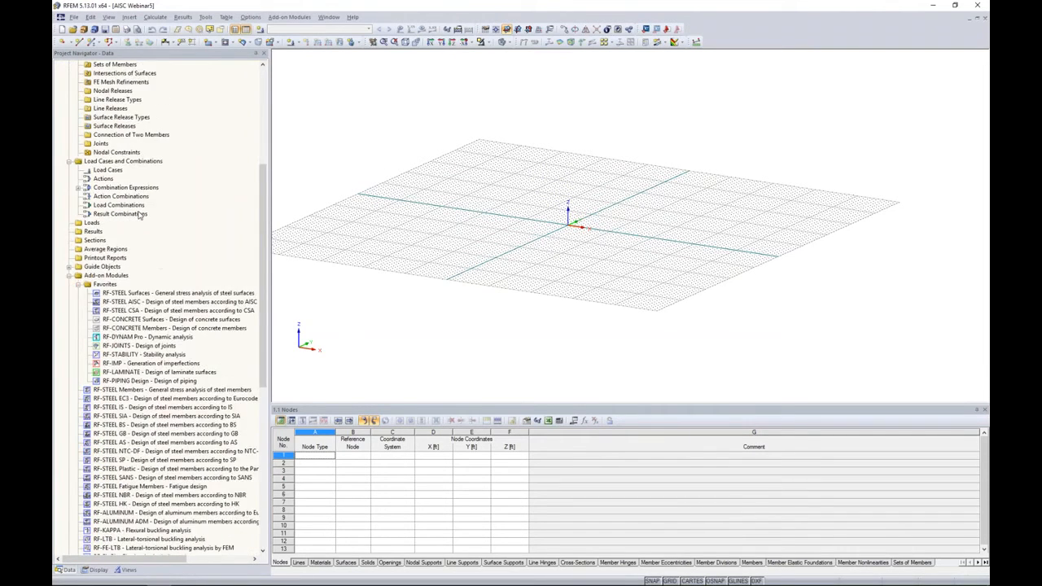
scroll(139, 214, "down", 3)
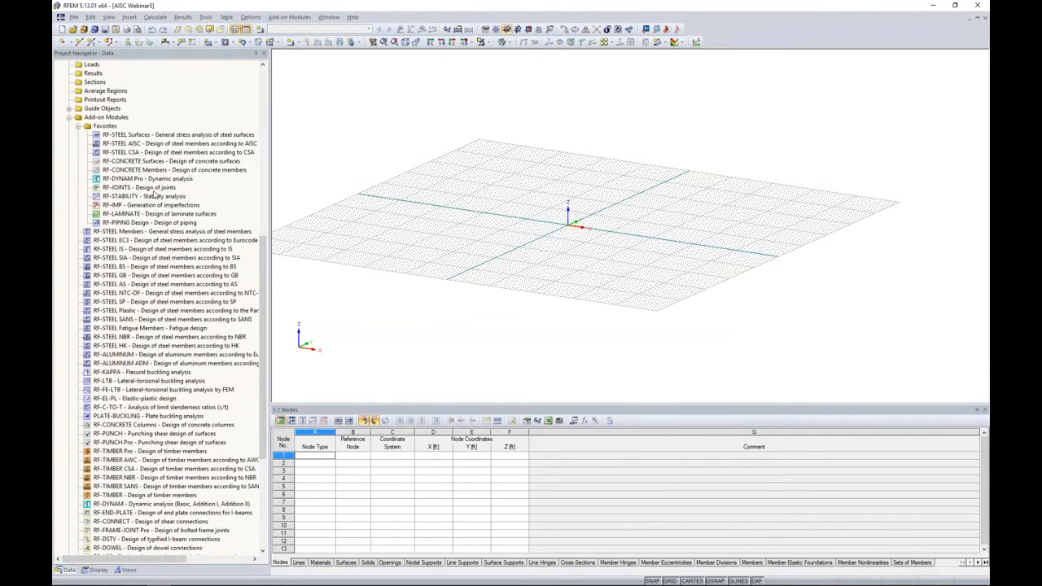
scroll(157, 220, "down", 3)
scroll(157, 220, "up", 14)
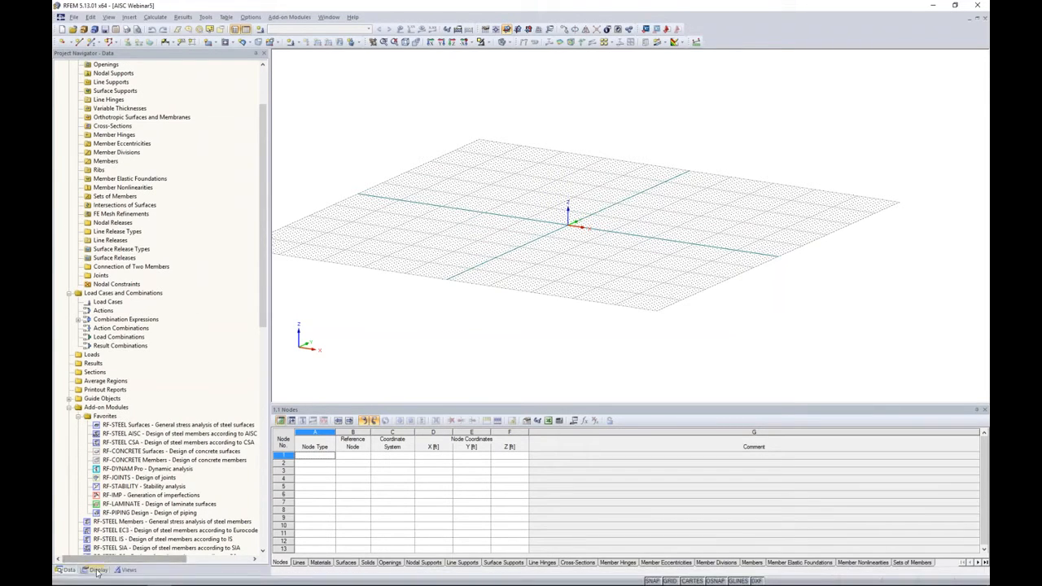
left_click(97, 570)
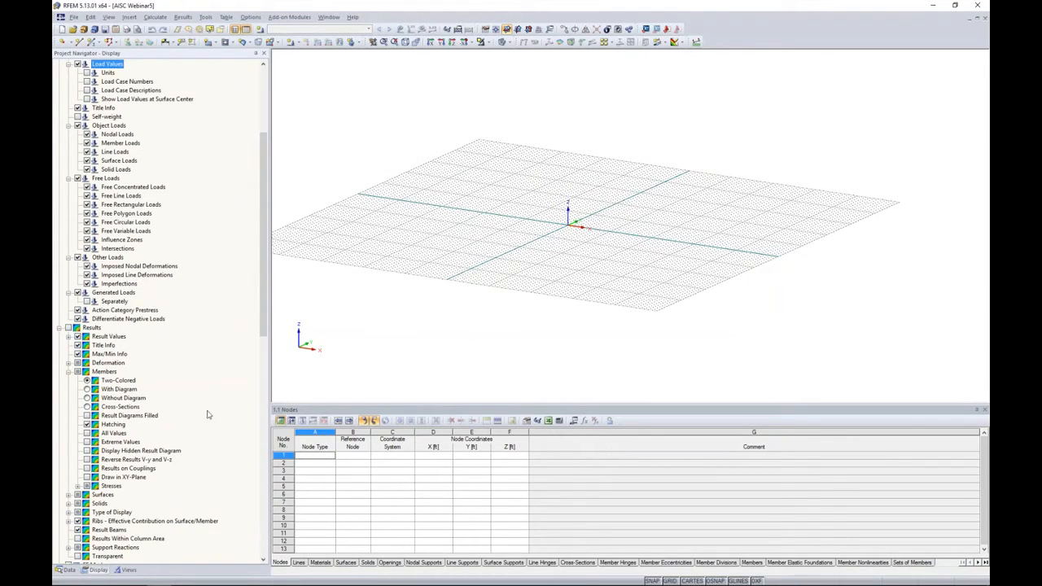
left_click(70, 570)
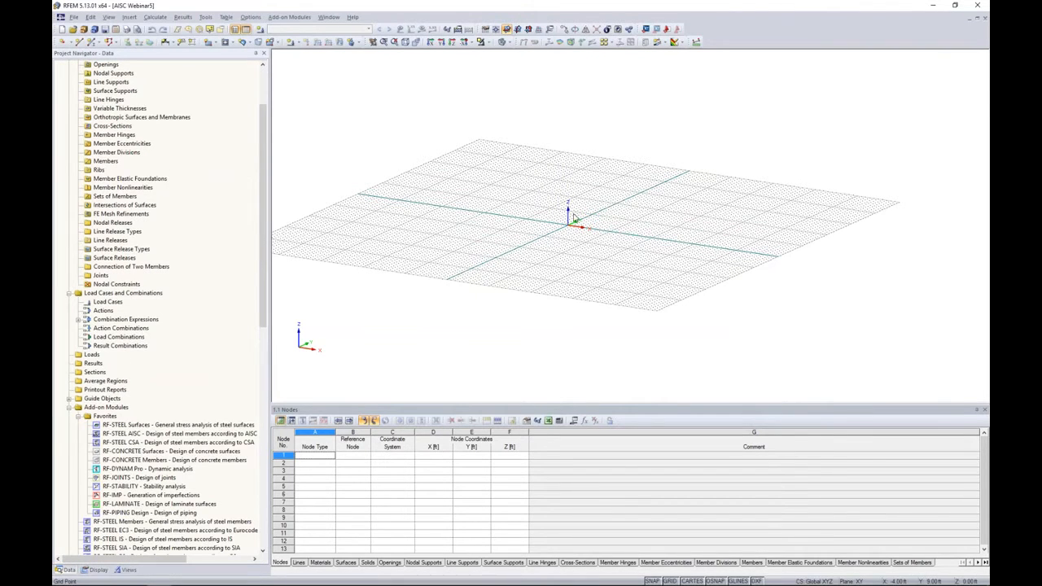
middle_click_drag(558, 160, 534, 172)
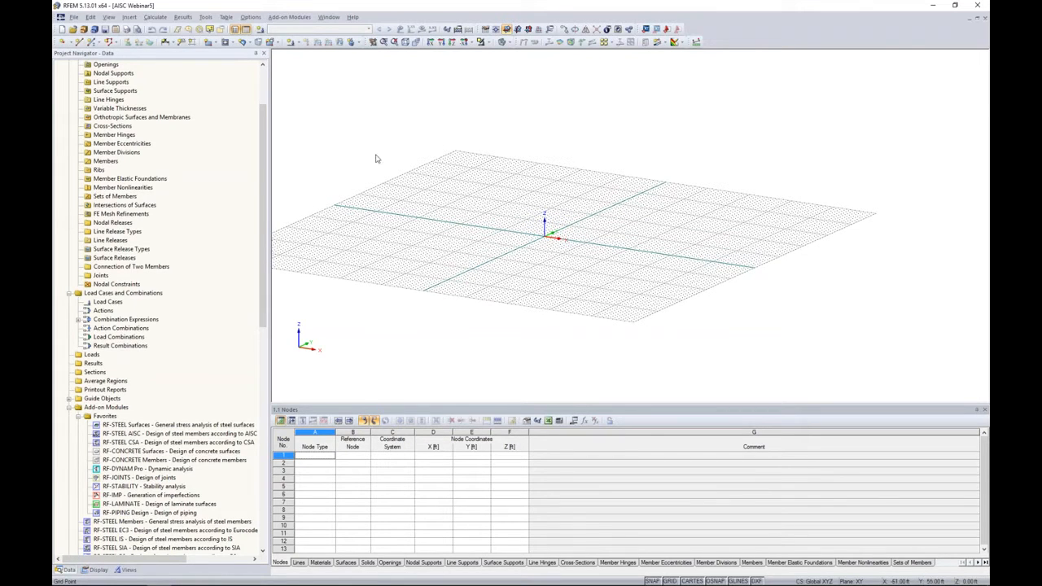
scroll(263, 126, "up", 3)
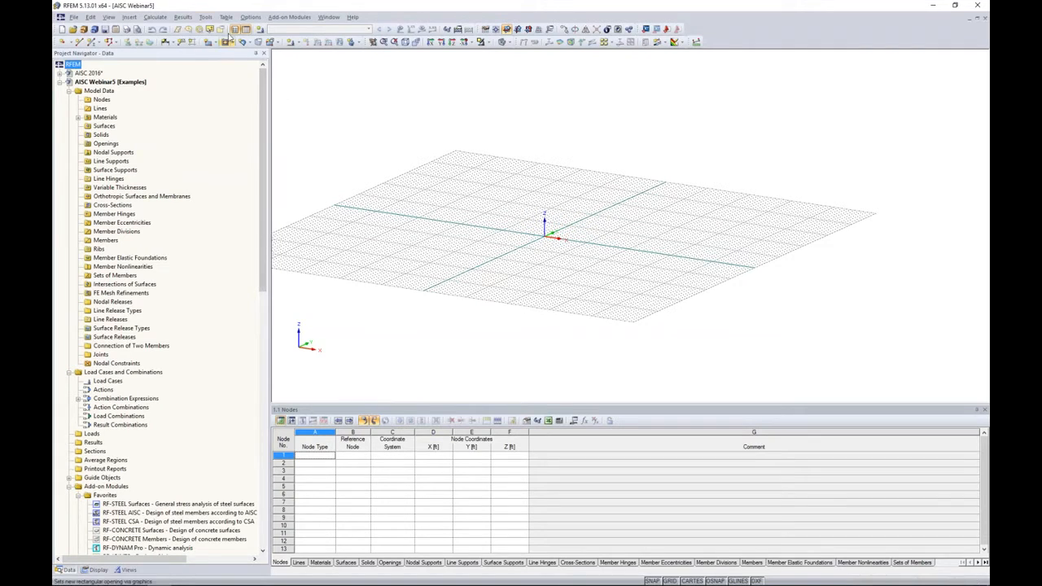
Open the 2D truss generator for member models
left_click(205, 16)
mouse_move(245, 171)
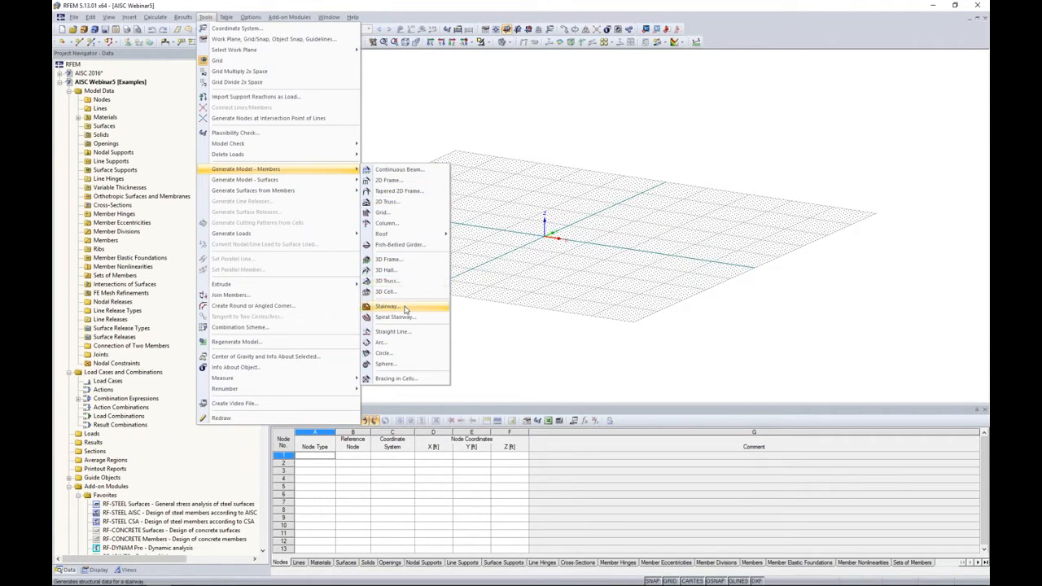
left_click(397, 202)
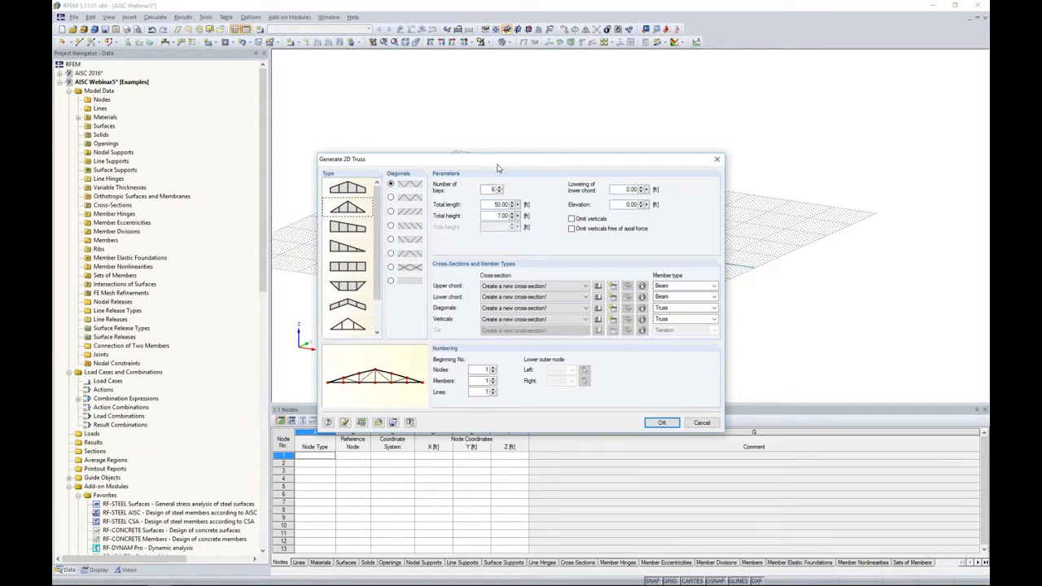
left_click_drag(499, 161, 513, 119)
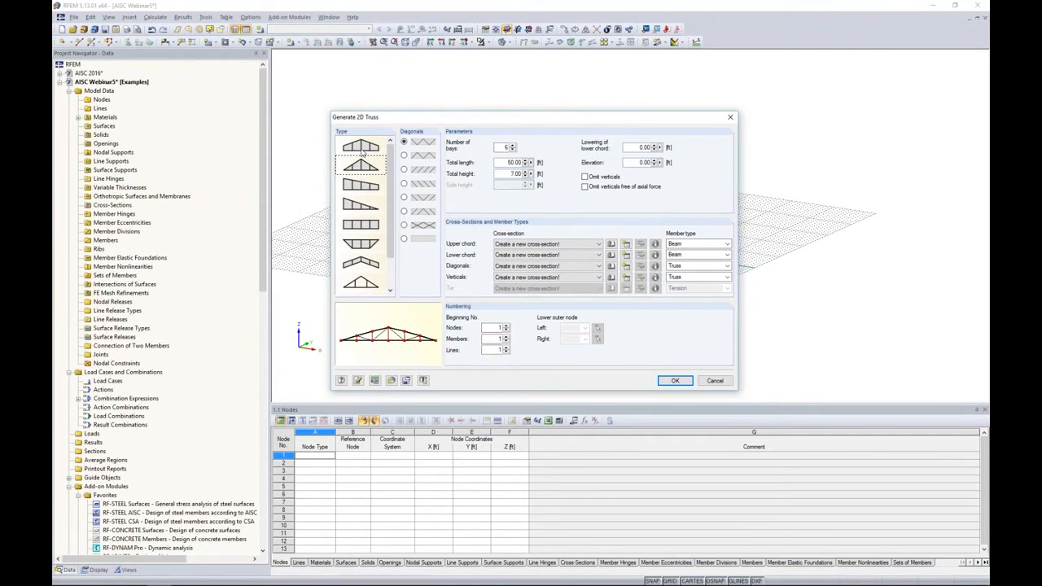
Preview several alternative truss types and diagonal patterns in the 2D truss generator
left_click(360, 205)
left_click(360, 228)
left_click(363, 243)
left_click(365, 264)
left_click(405, 155)
left_click(403, 169)
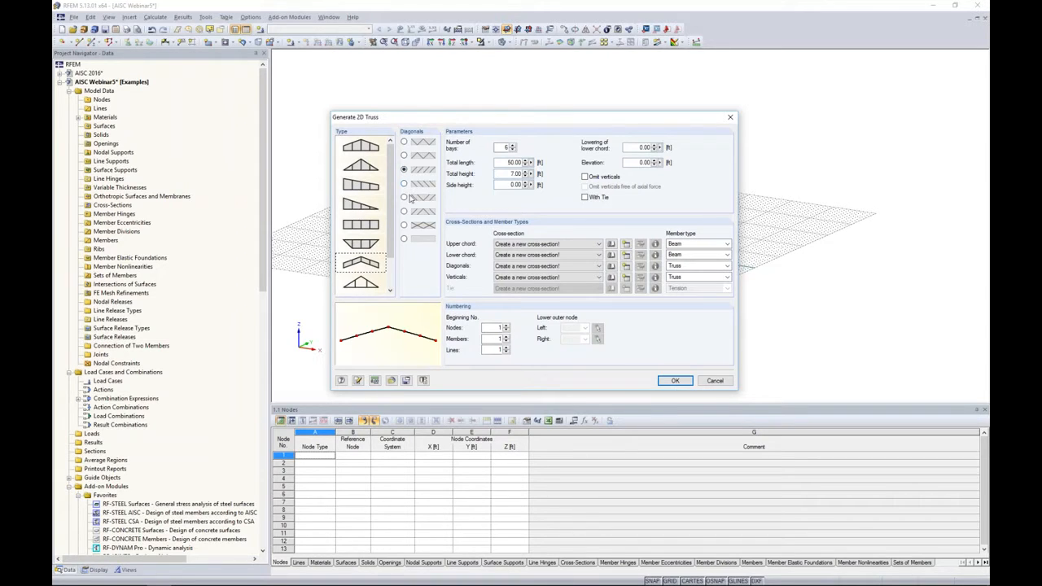
left_click(404, 184)
left_click(363, 149)
left_click(404, 155)
Define a triangular pitched truss with the first diagonal pattern, 6 bays, 50 ft total length and 7 ft total height
left_click(375, 168)
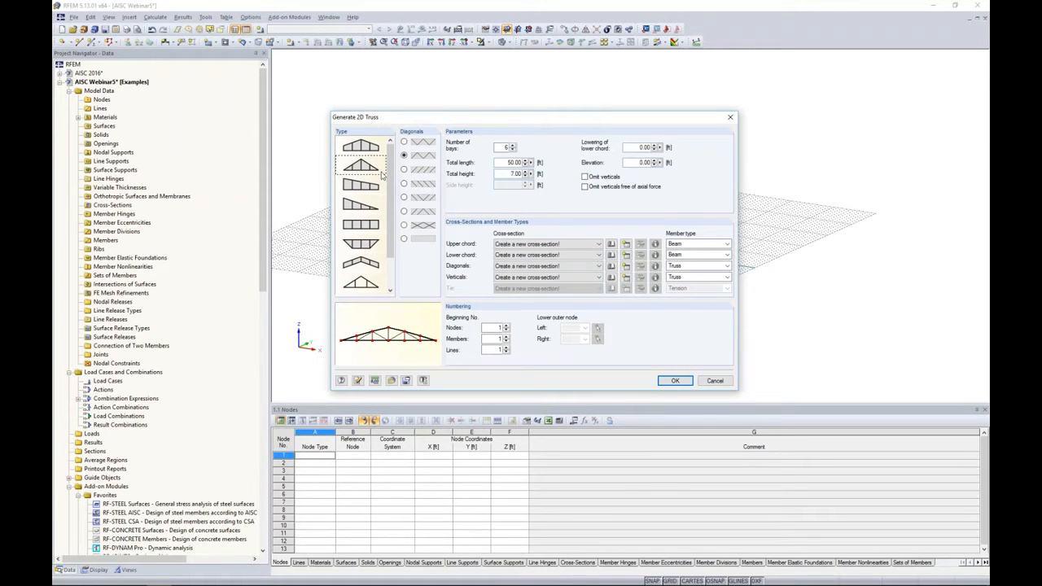
left_click(411, 144)
double_click(498, 147)
type("6")
double_click(503, 163)
type("50")
double_click(498, 174)
type("7")
Try lowering the lower chord by 10 ft and an elevation of 5 ft, resetting each value to 0
left_click(633, 147)
double_click(644, 148)
type("10")
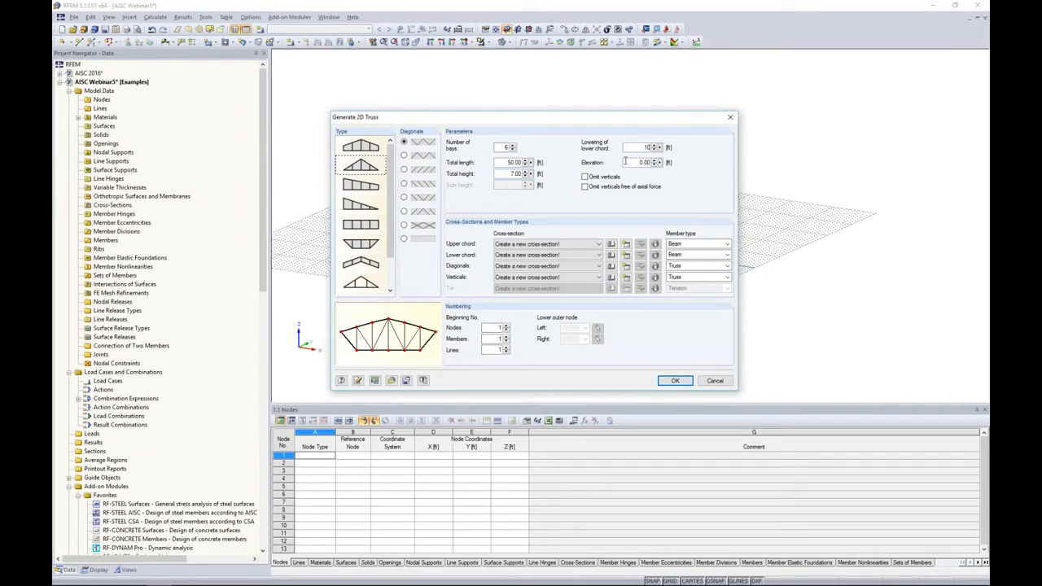
double_click(647, 147)
type("0")
key("Tab")
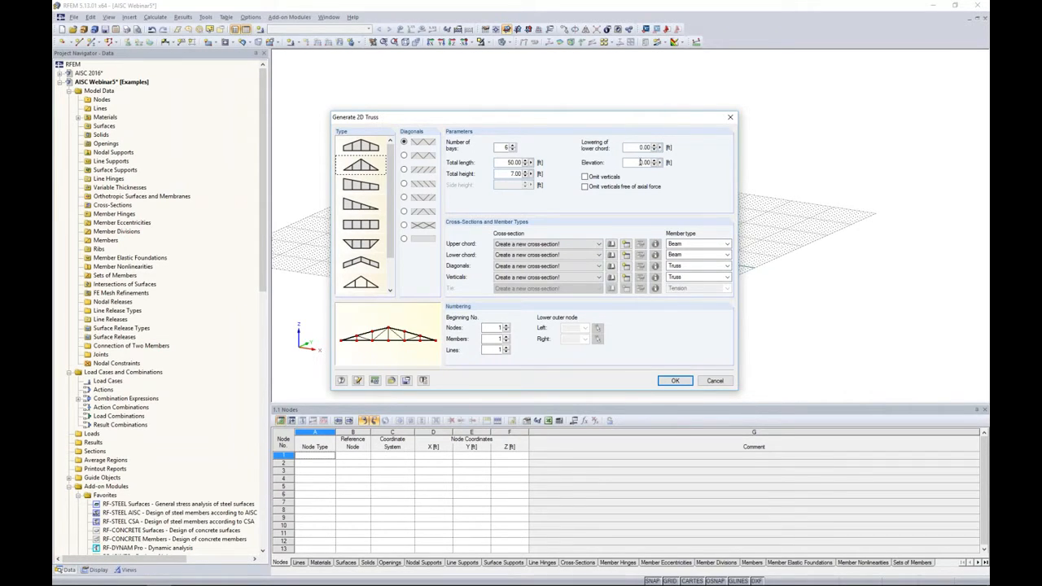
type("5")
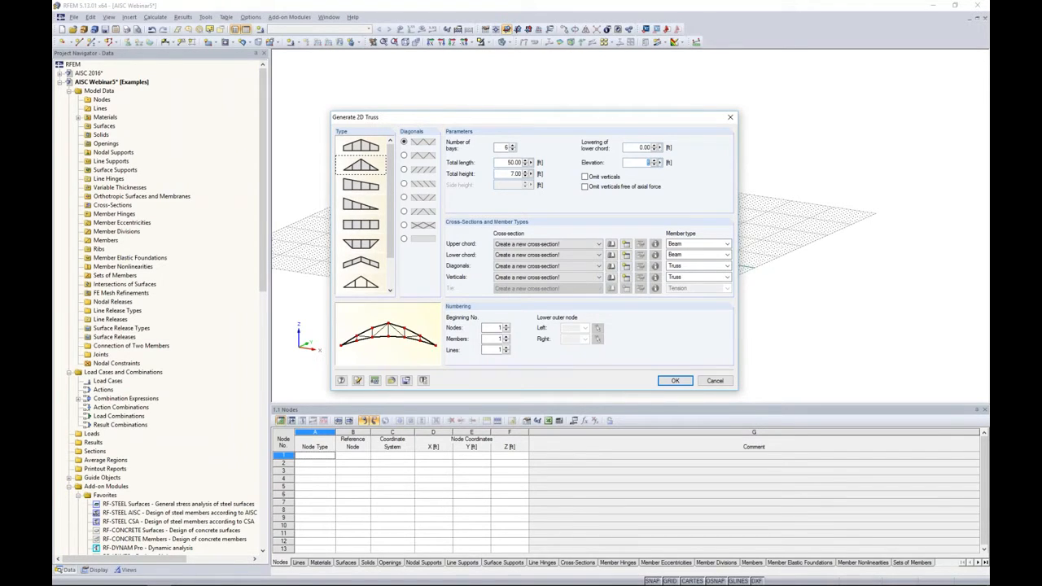
type("0")
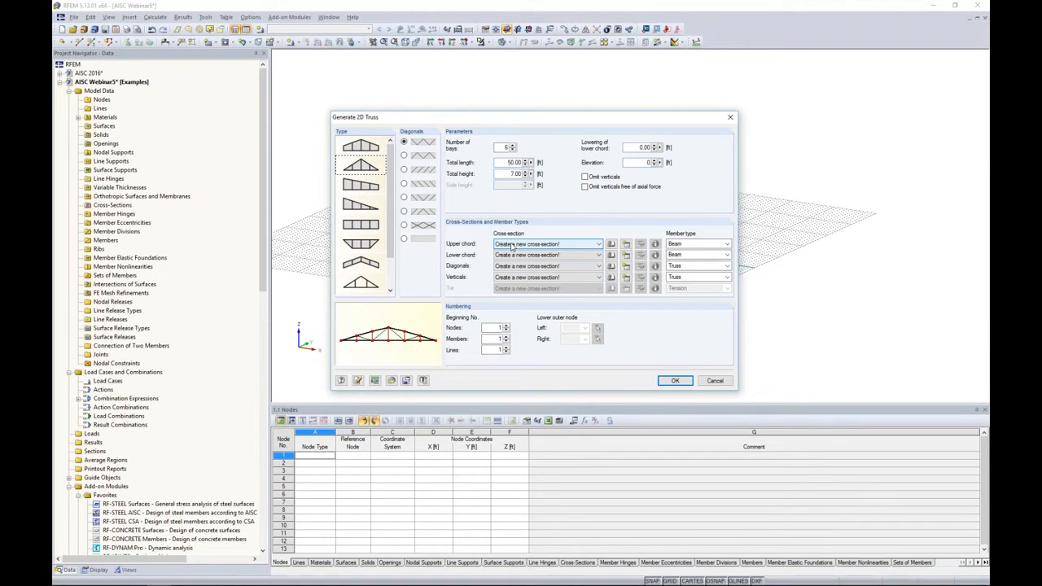
For the upper chord, list all rolled square and rectangular hollow sections of the AISC 15 standard, with the favorites filter off
left_click(610, 244)
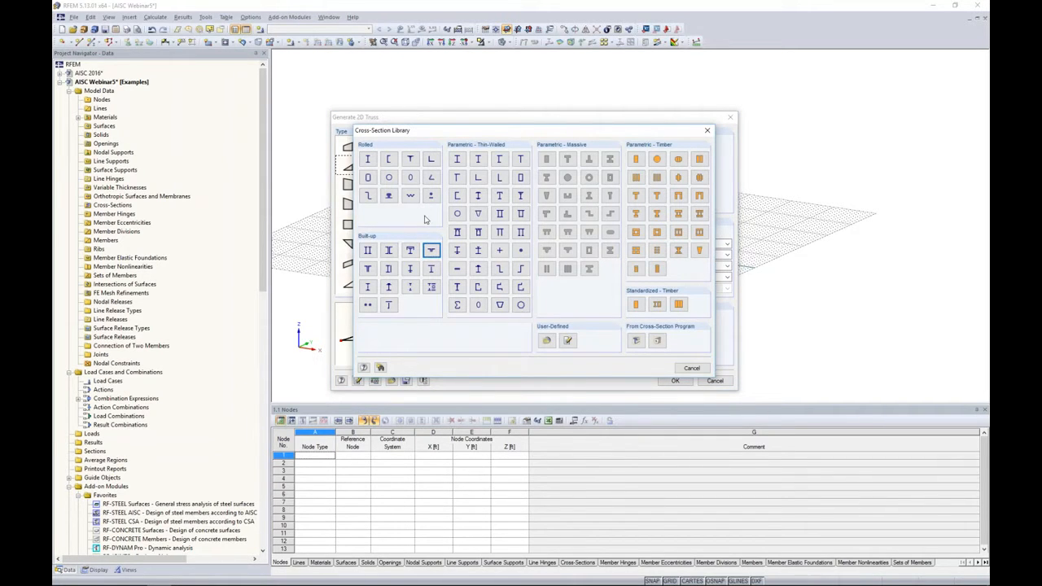
left_click(368, 178)
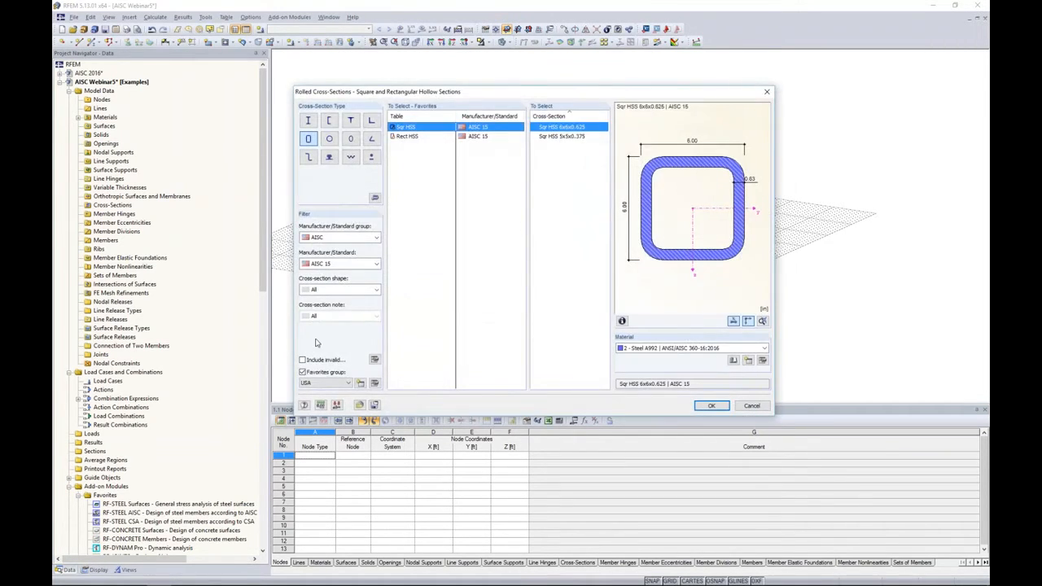
left_click(302, 372)
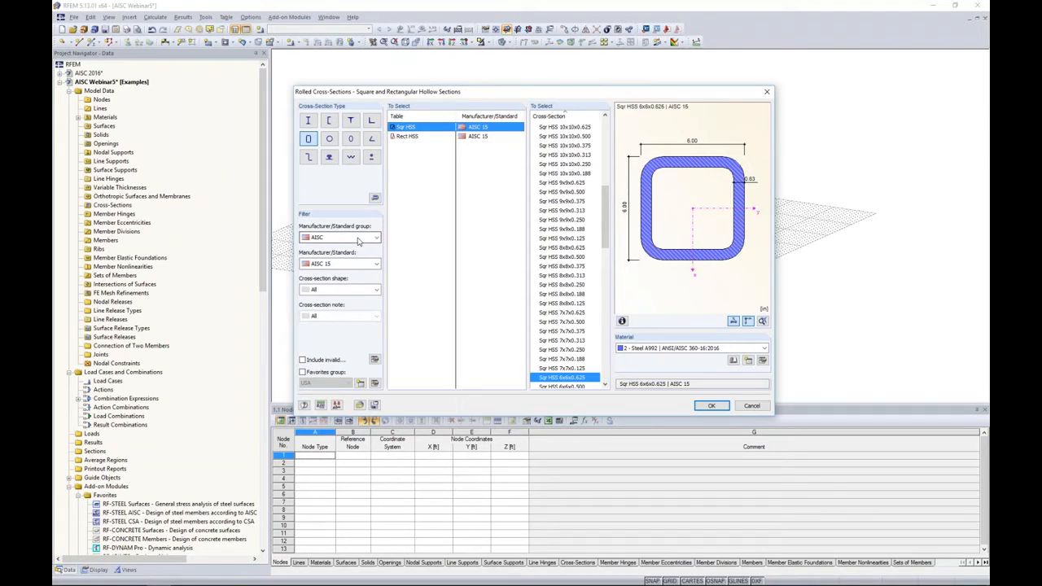
left_click(348, 237)
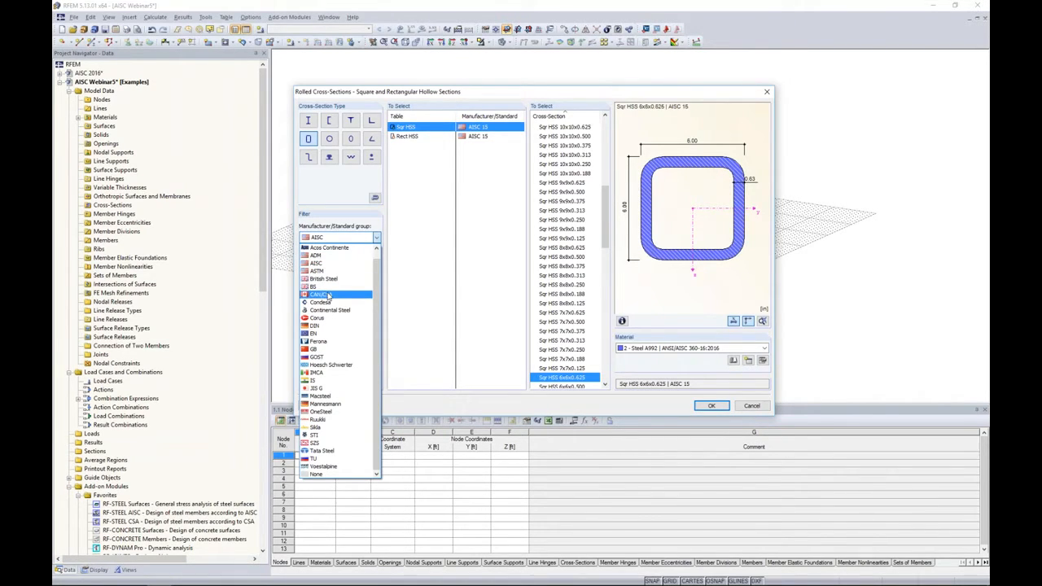
left_click(336, 263)
left_click(337, 263)
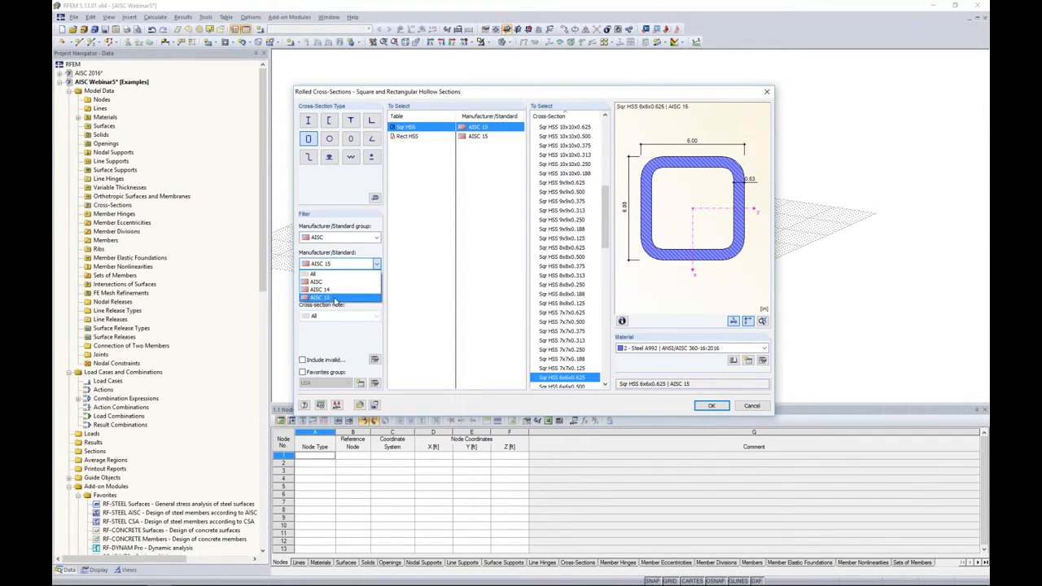
left_click(334, 298)
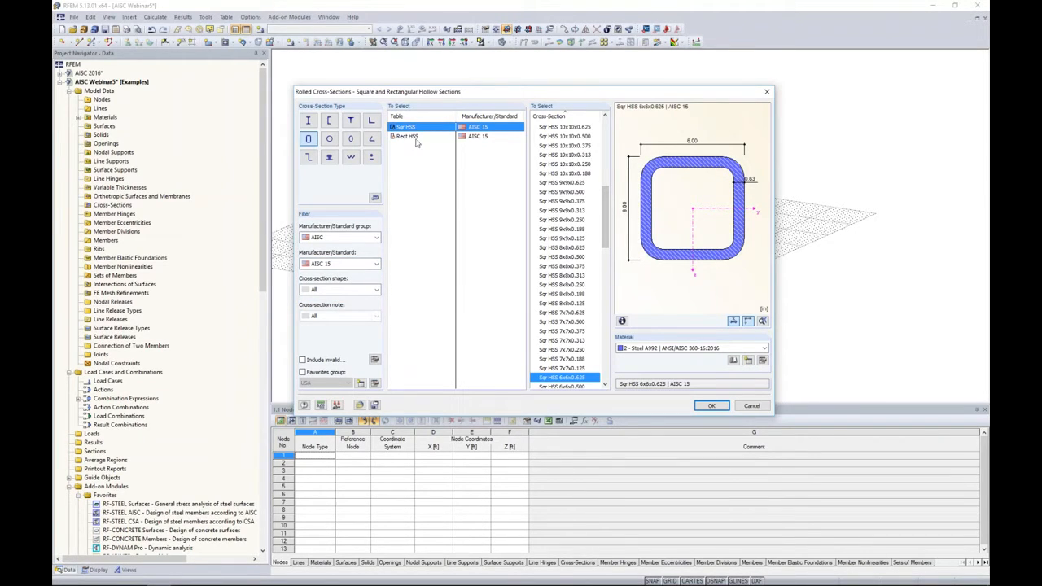
Review the square HSS sizes and the USA favorites selection, and limit the section list to the USA favorites
left_click_drag(606, 214, 603, 348)
left_click_drag(614, 238, 610, 132)
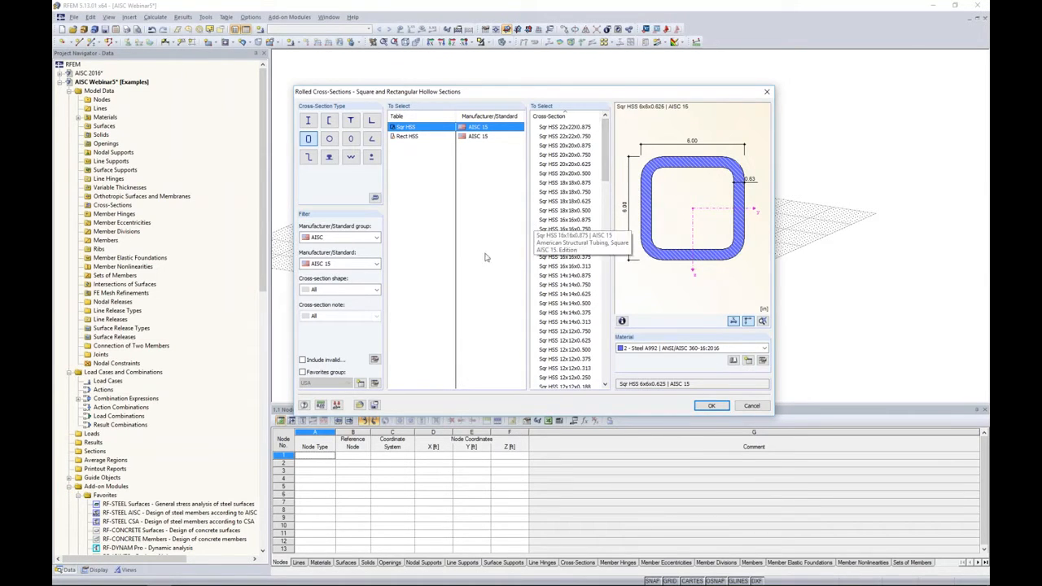
left_click(375, 384)
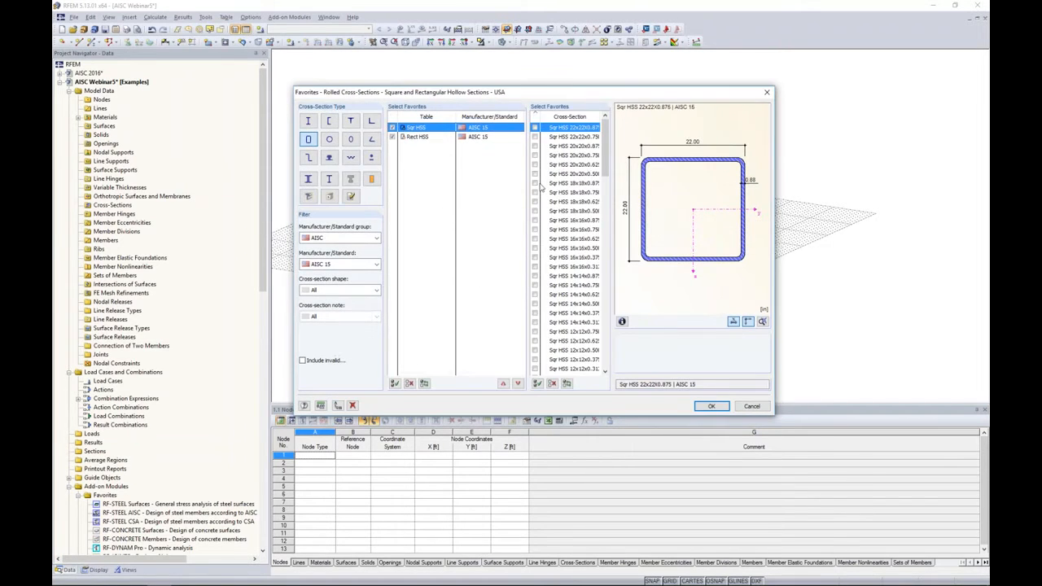
left_click(751, 406)
left_click(302, 372)
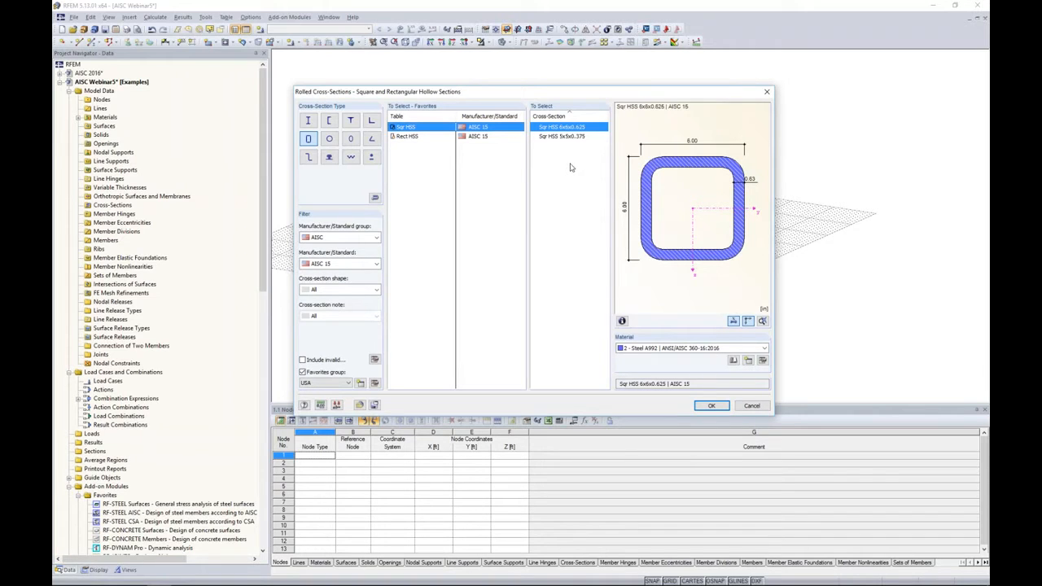
Choose the Rect HSS 12x8x0.500 section for the upper chord, keeping Steel A992 as its material
left_click(407, 136)
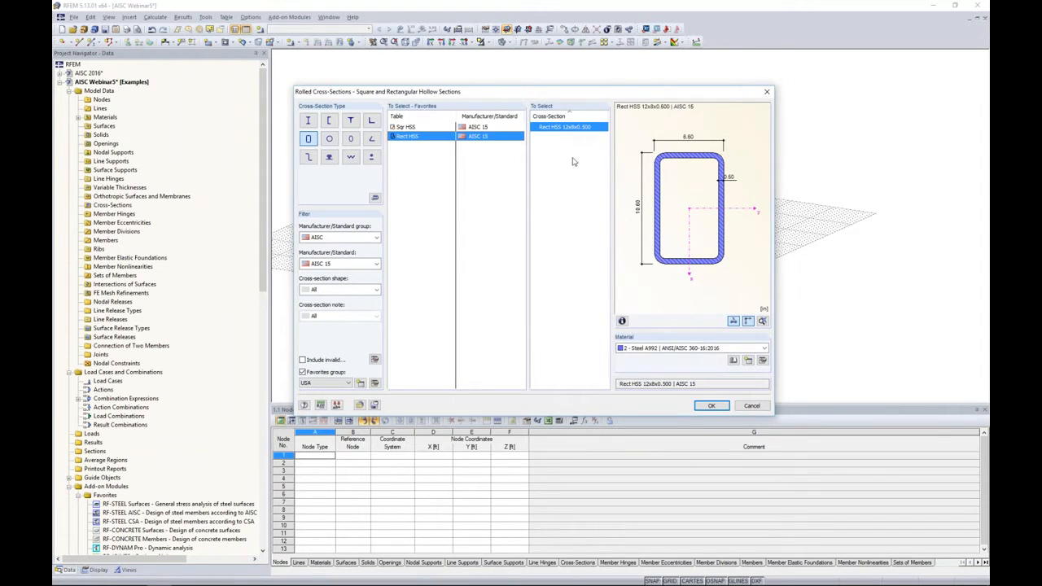
left_click(671, 349)
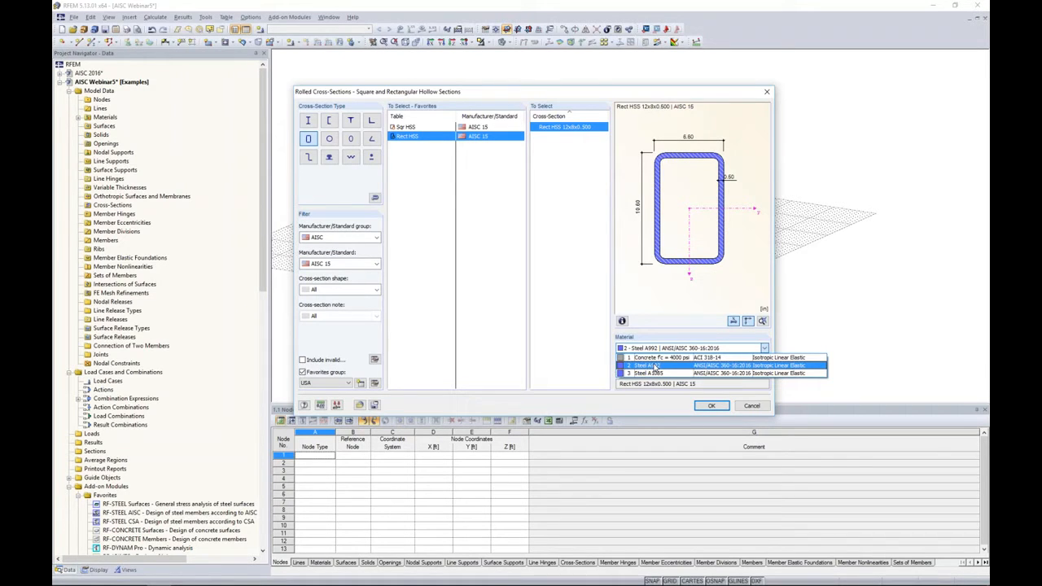
left_click(675, 340)
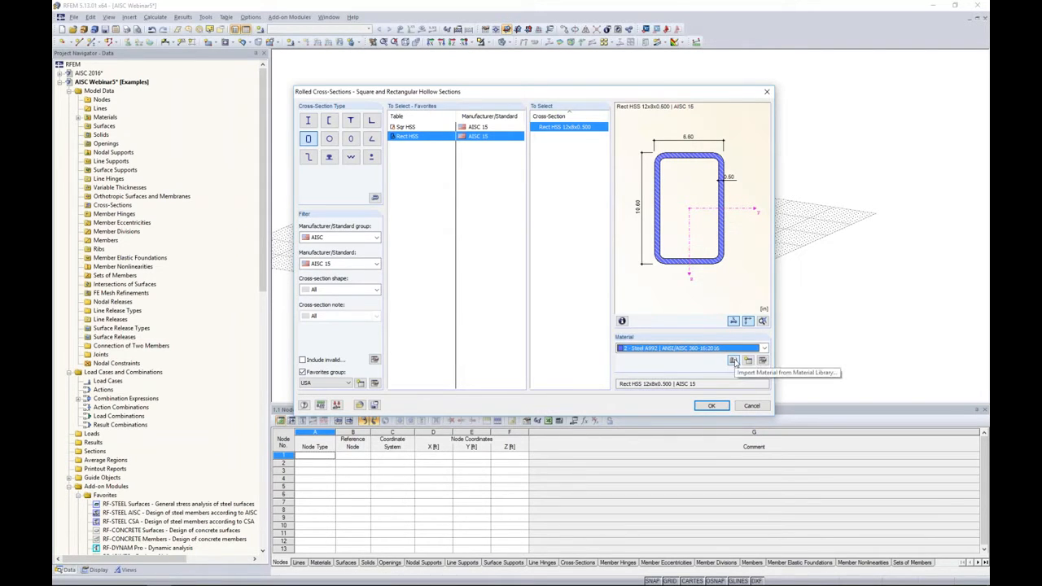
Filter the material library to the USA favorites among ASTM steels of the ANSI/AISC 360-16:2016 standard
left_click(733, 360)
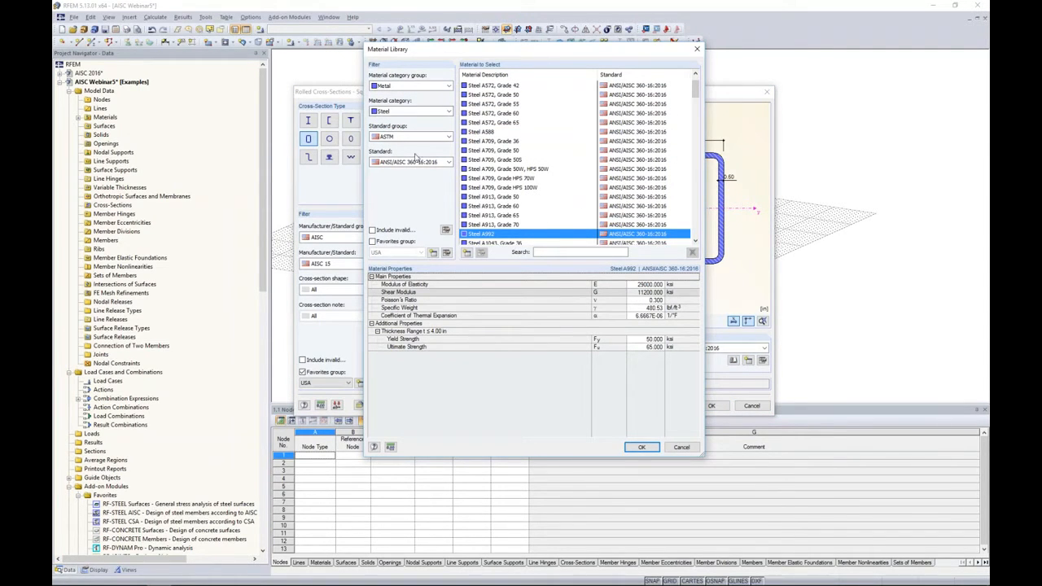
left_click(401, 138)
left_click(405, 155)
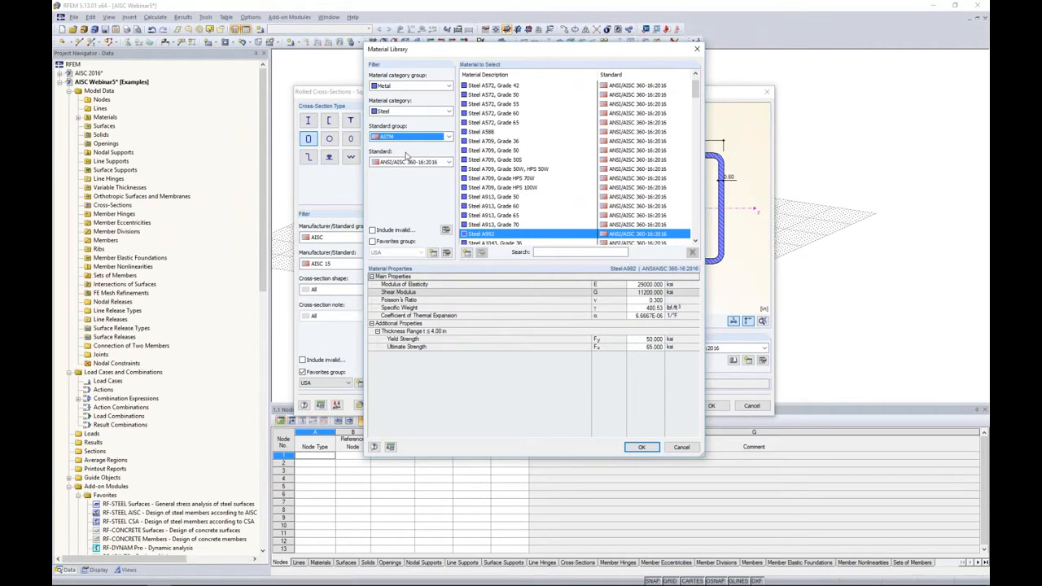
left_click(410, 161)
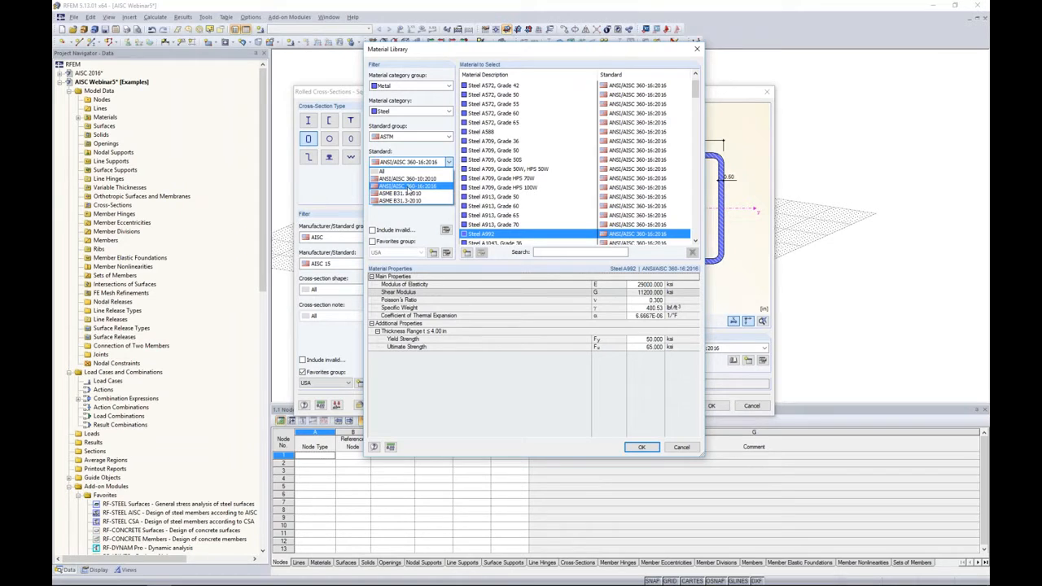
left_click(421, 187)
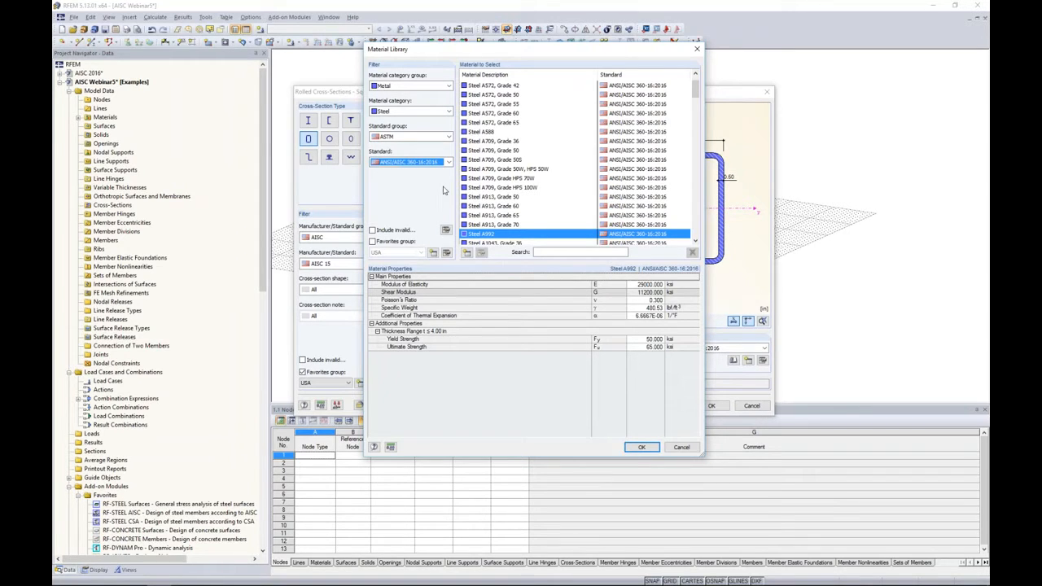
left_click_drag(694, 91, 692, 138)
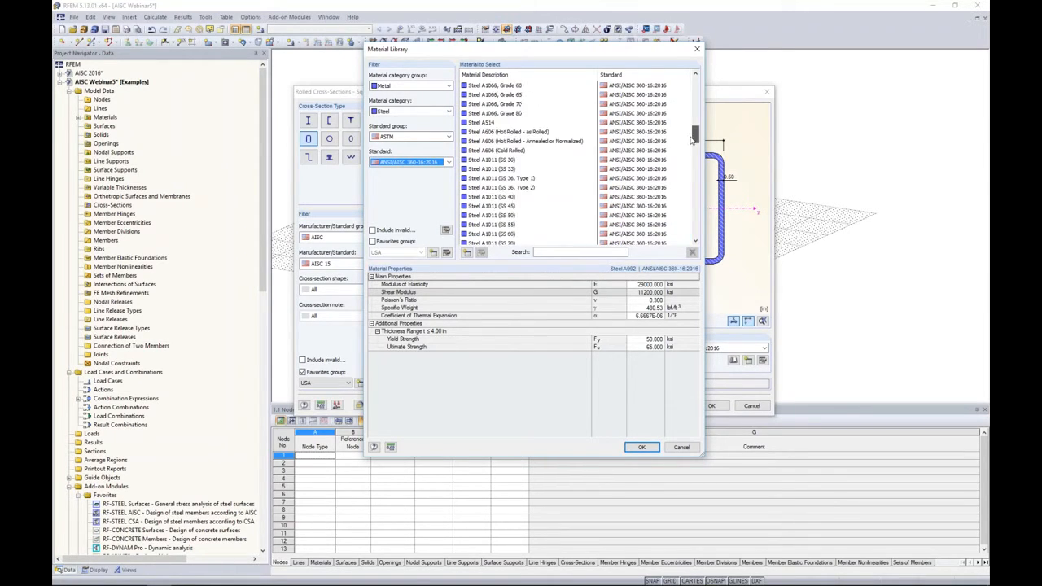
left_click(372, 241)
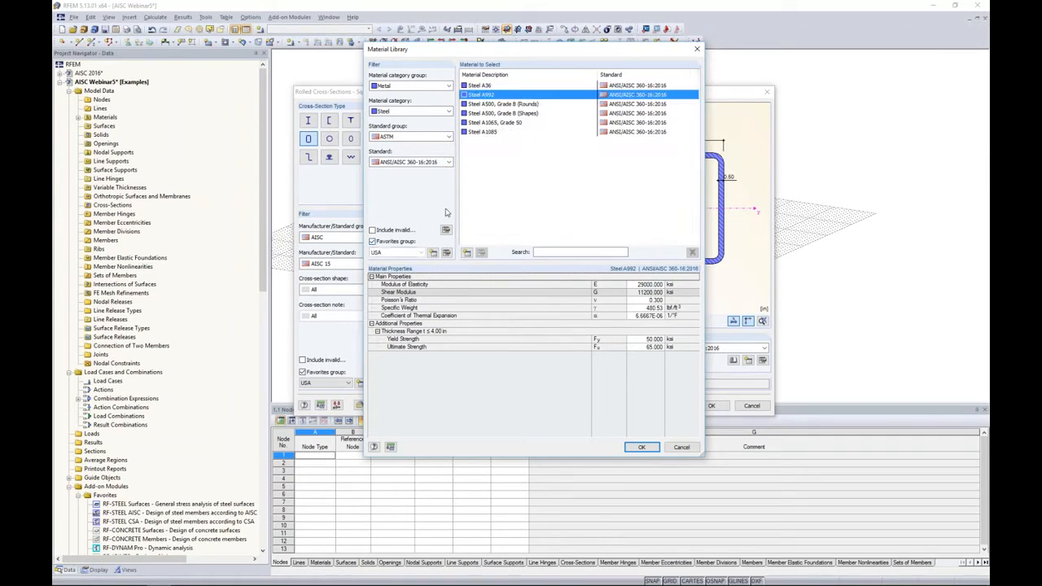
Assign Steel A1085 to the Rect HSS 12x8x0.500 section and accept it as the upper chord's cross-section
left_click(505, 132)
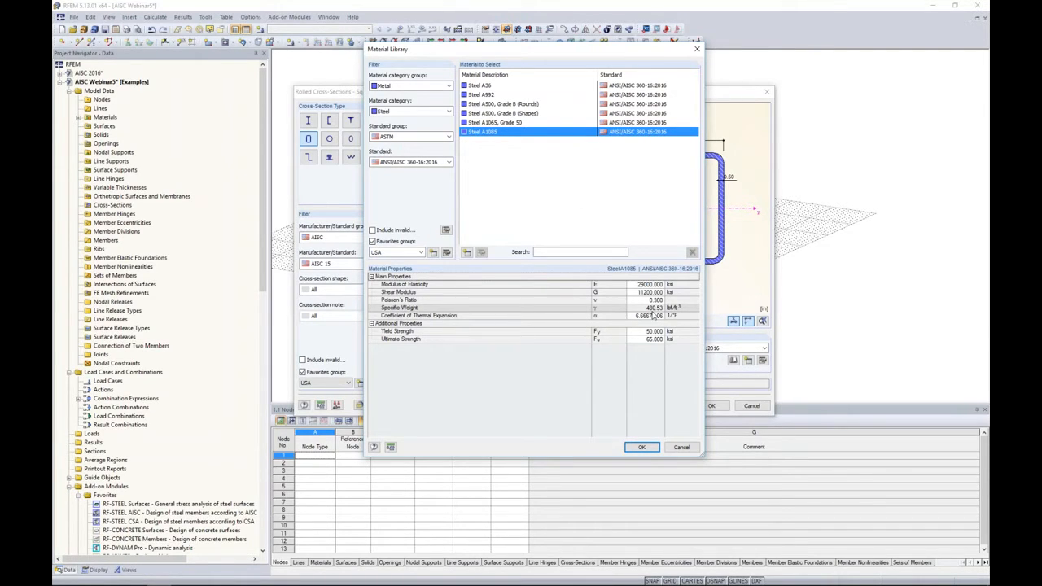
left_click(640, 447)
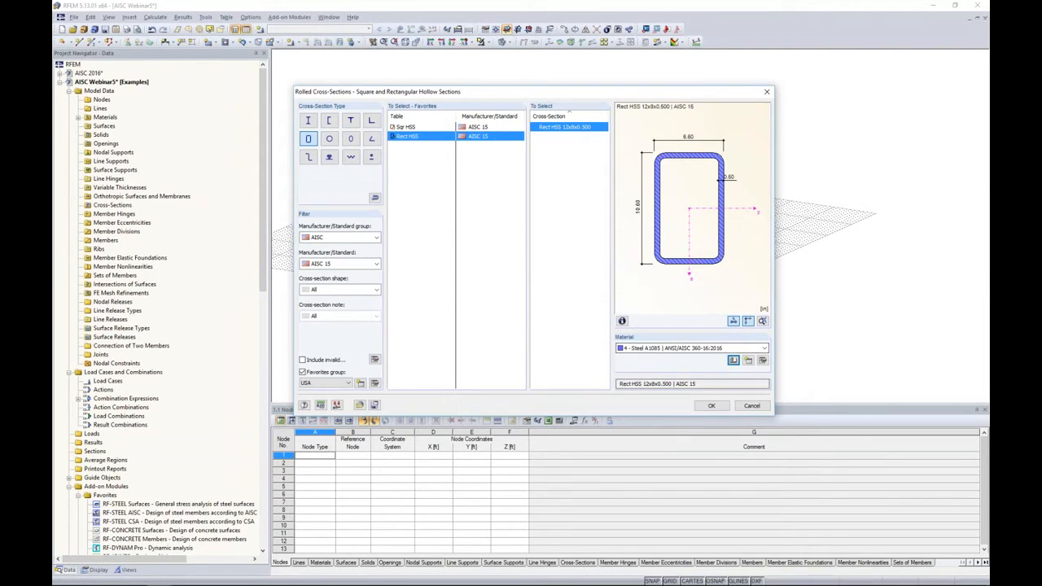
left_click(702, 409)
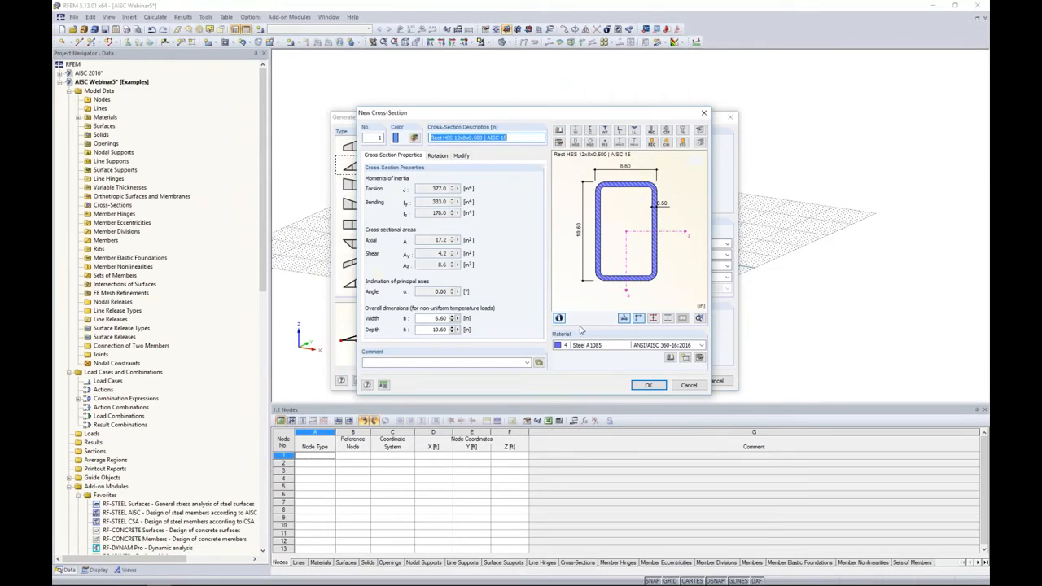
left_click(648, 387)
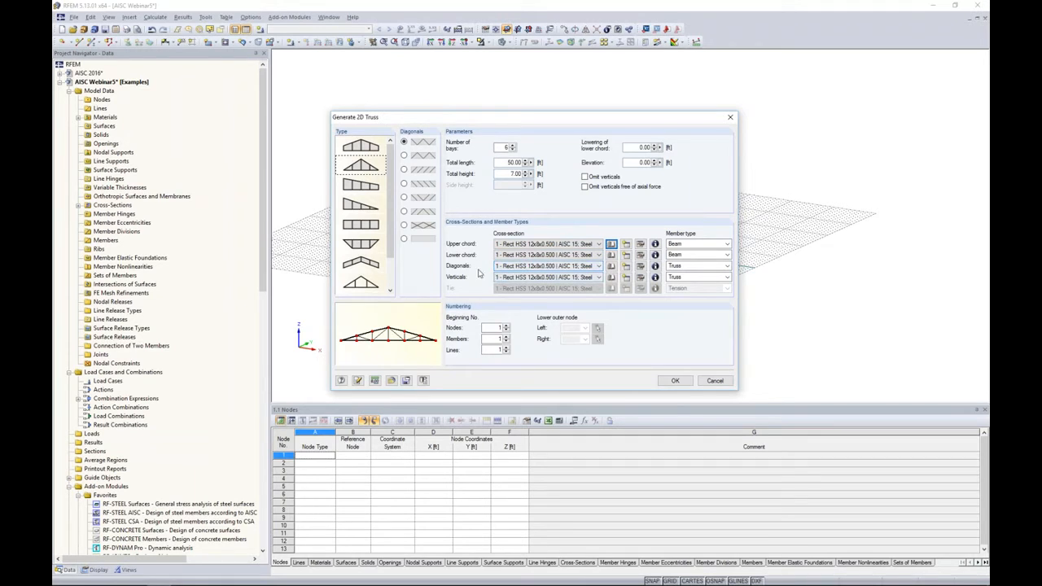
Set the diagonals to a rolled Sqr HSS 5x5x0.375 section with material 4, Steel A1085
left_click(611, 273)
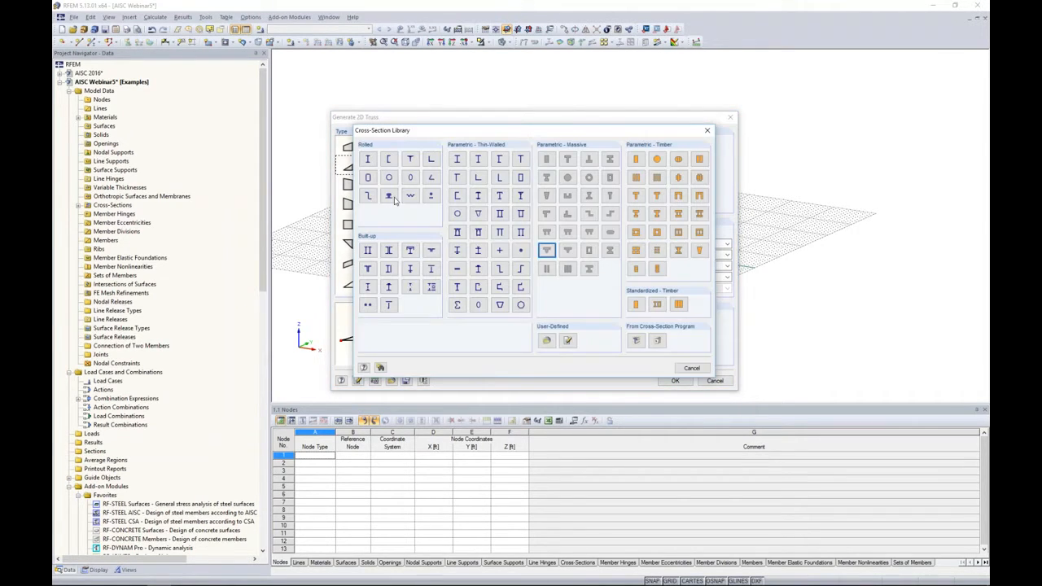
left_click(371, 180)
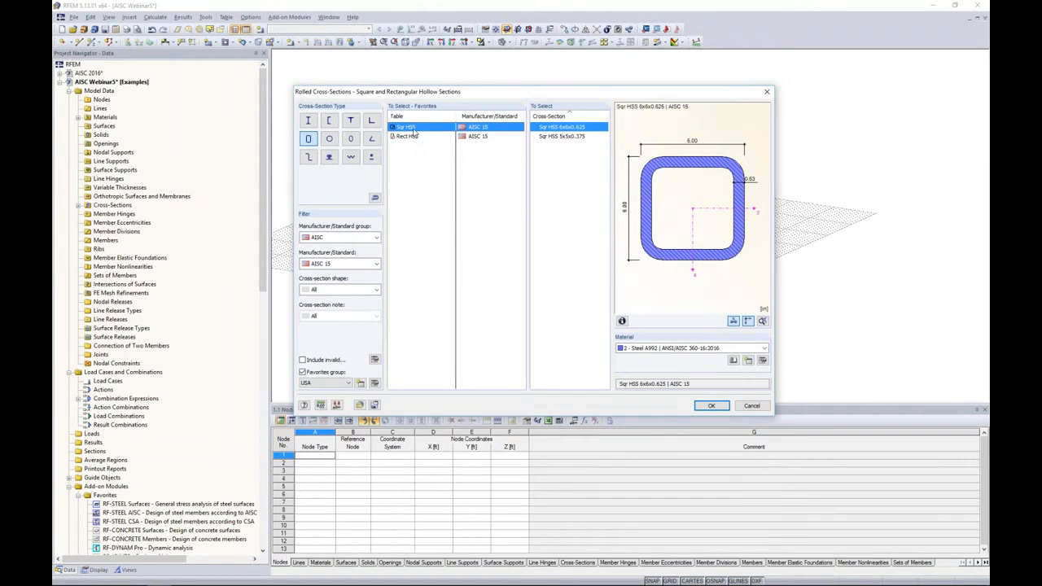
left_click(549, 137)
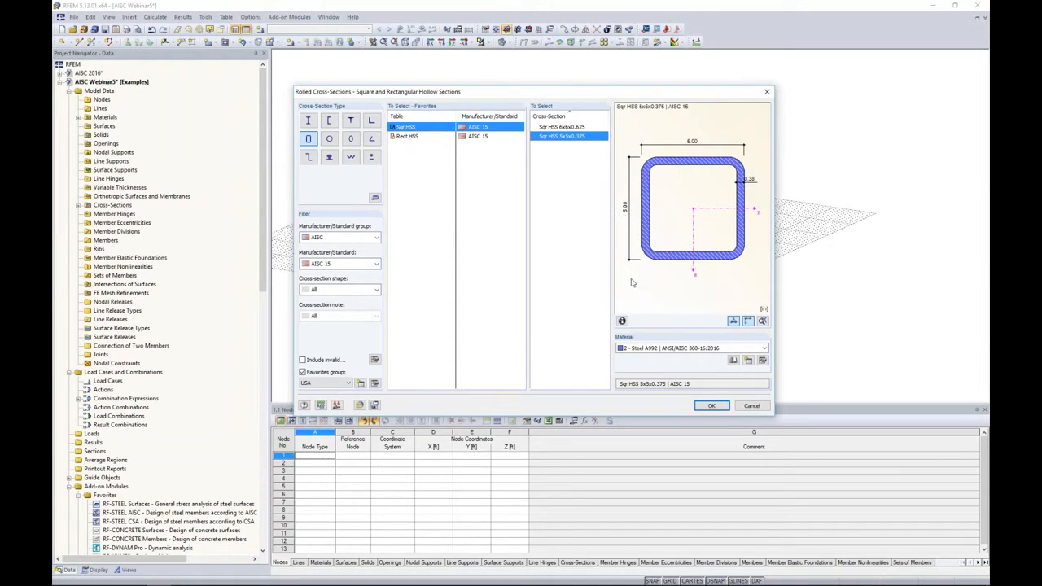
left_click(655, 347)
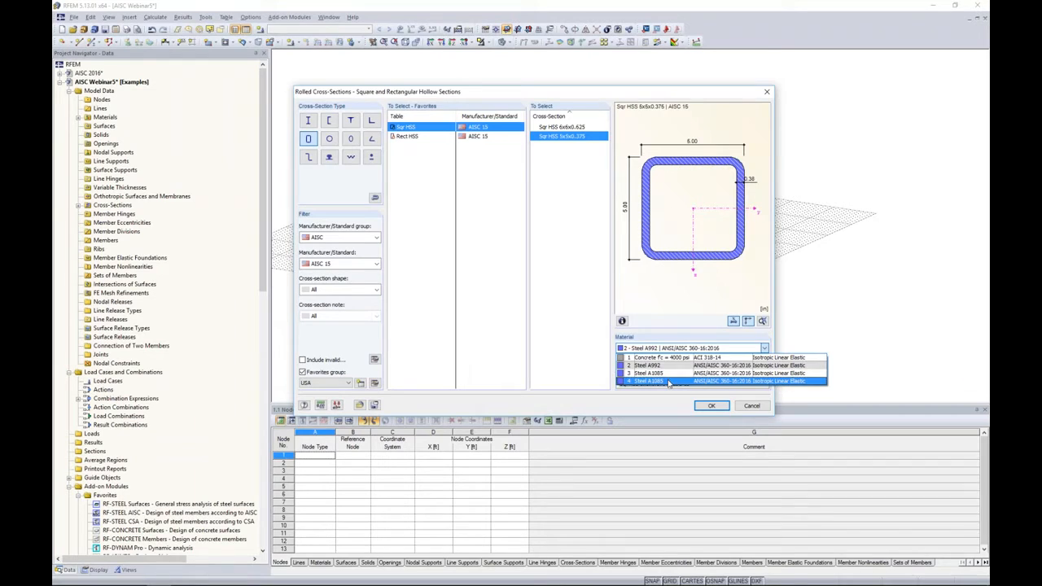
left_click(668, 382)
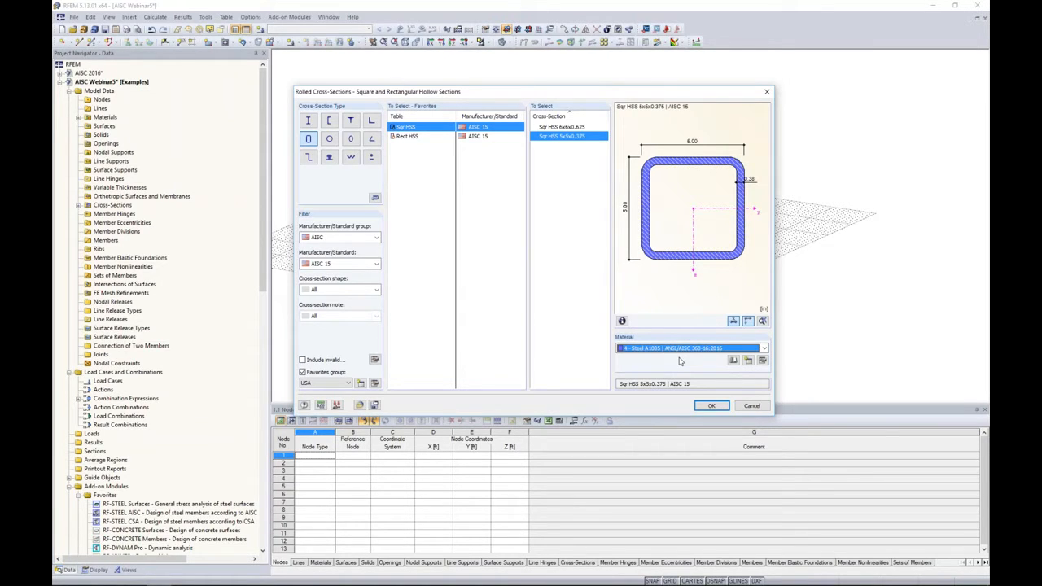
left_click(711, 405)
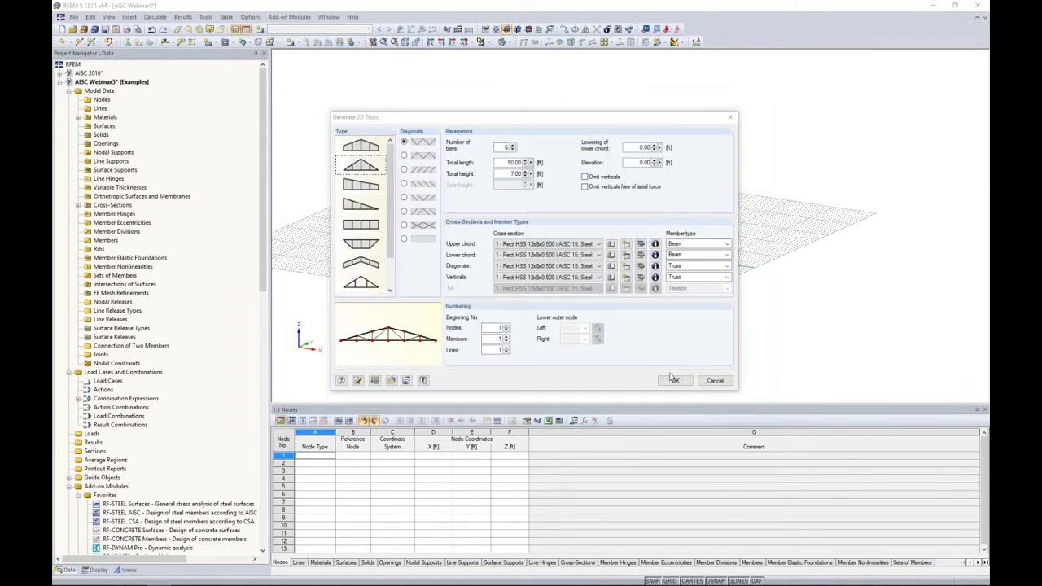
left_click(649, 385)
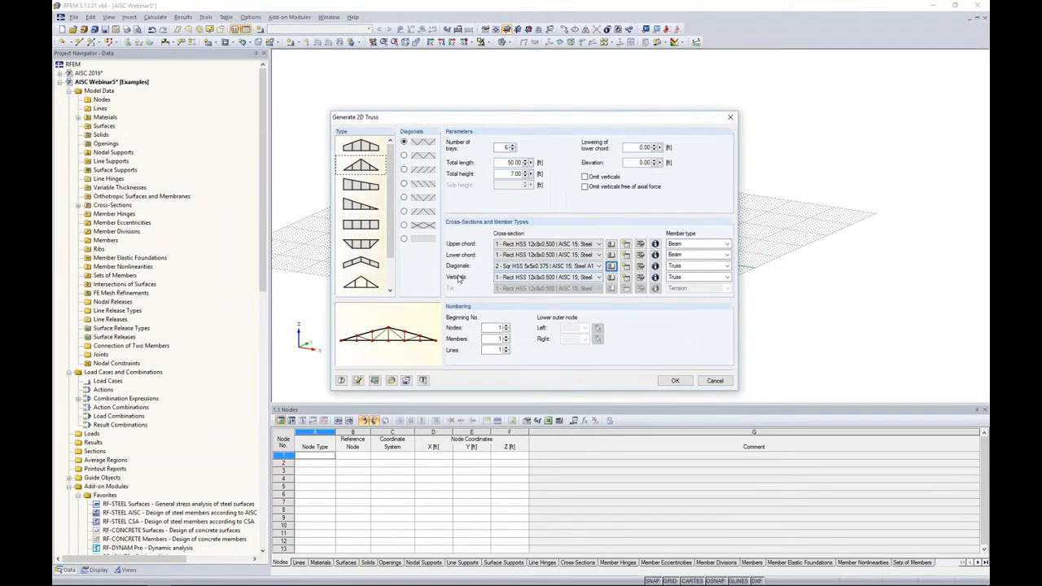
Give the verticals the Sqr HSS 5x5x0.375 section and generate the truss, keeping Beam as the upper chord's member type
left_click(530, 278)
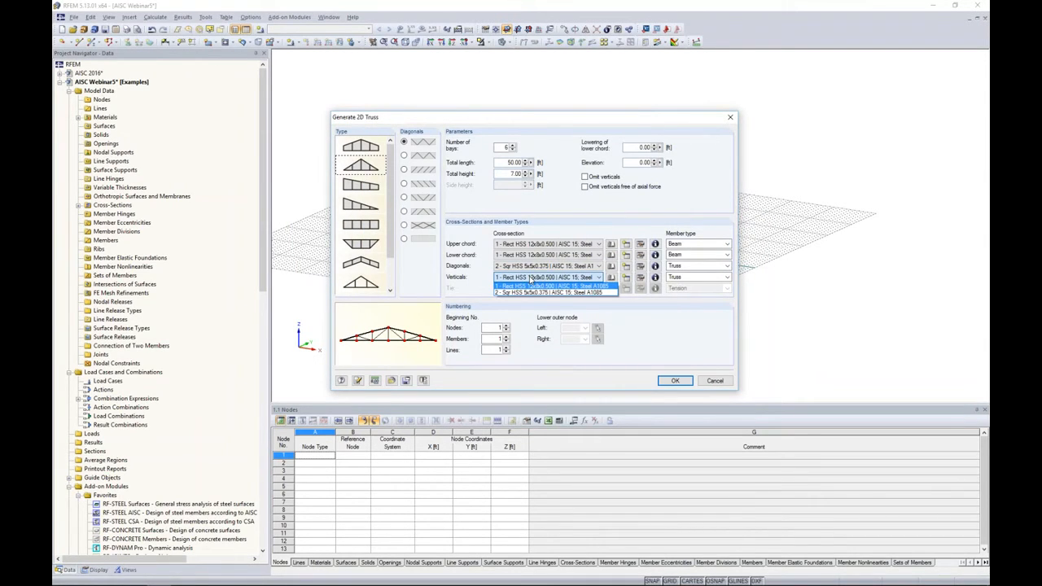
left_click(530, 293)
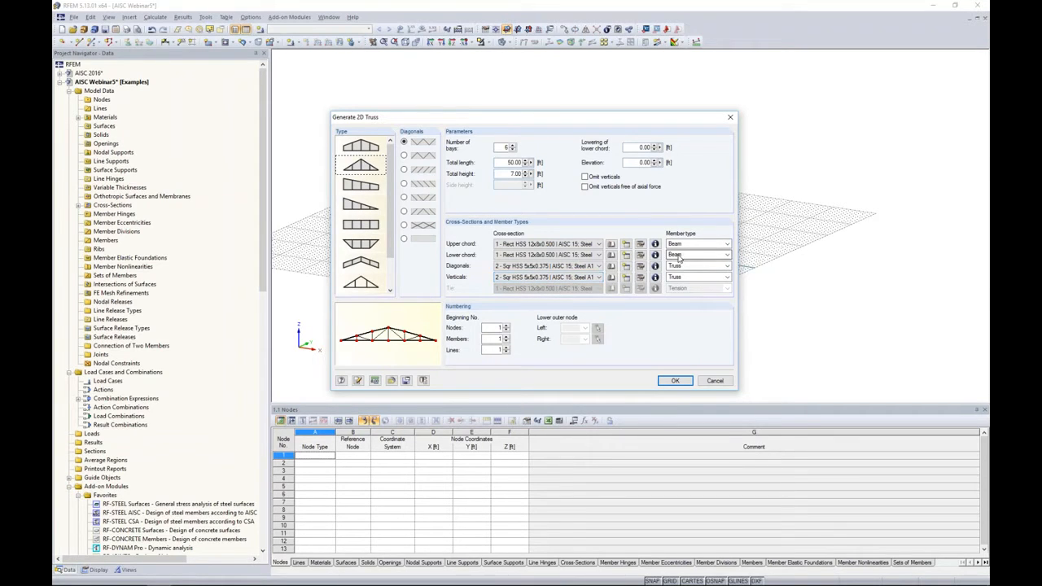
left_click(705, 245)
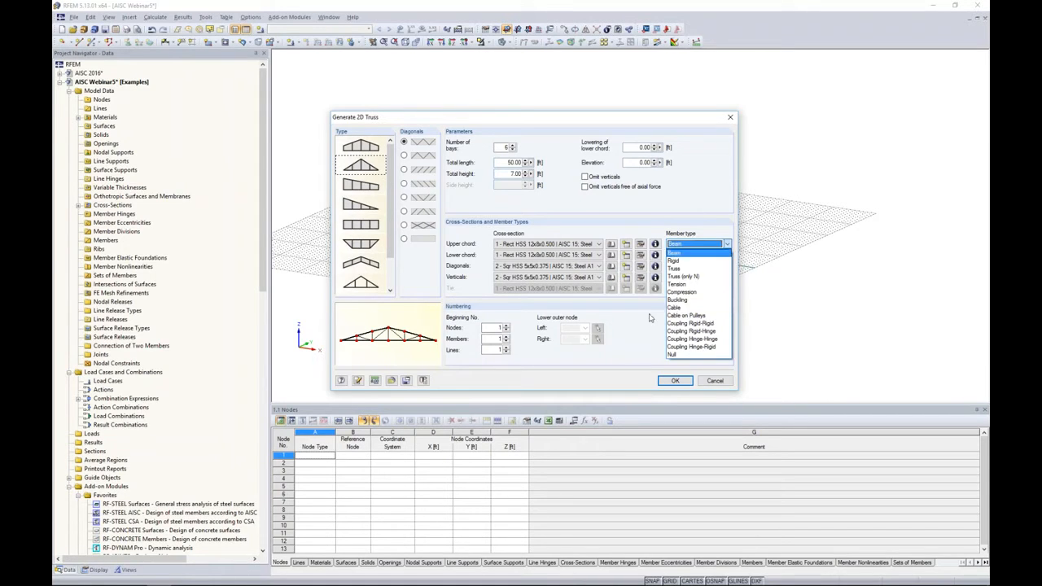
left_click(688, 252)
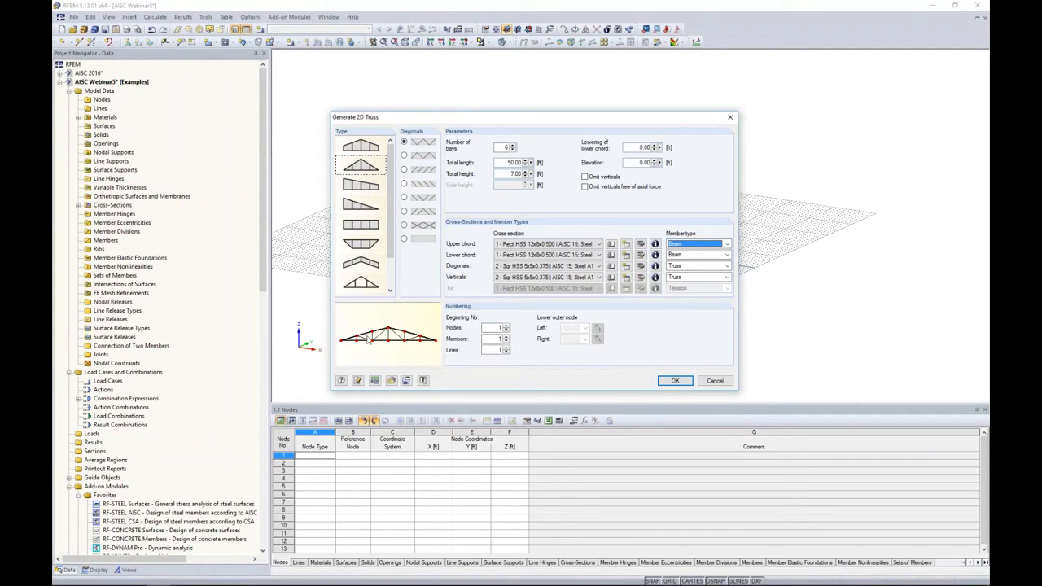
left_click(674, 380)
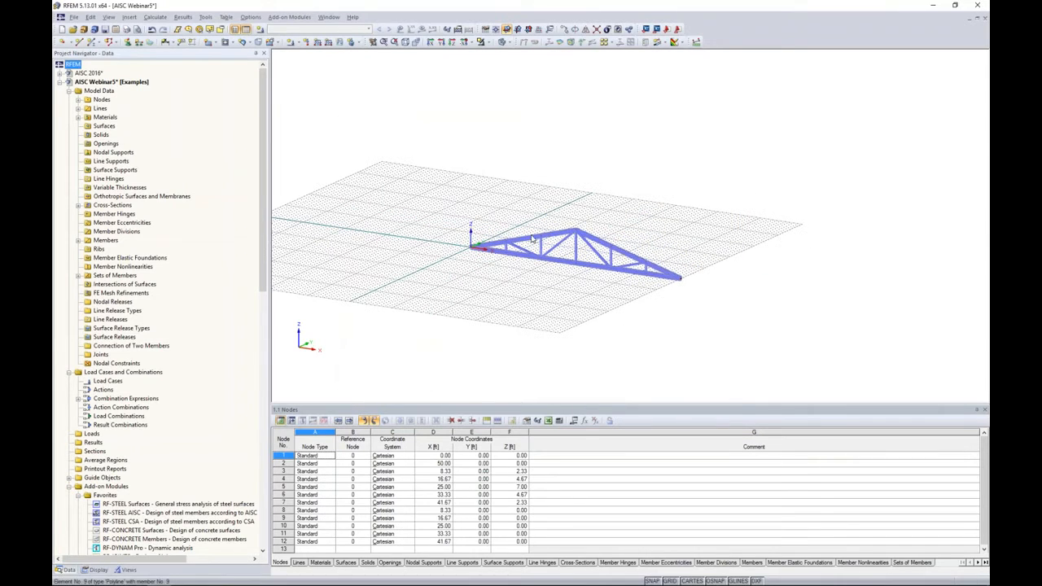
Delete the unused duplicate material 3, Steel A1085, from the model's materials
left_click(78, 118)
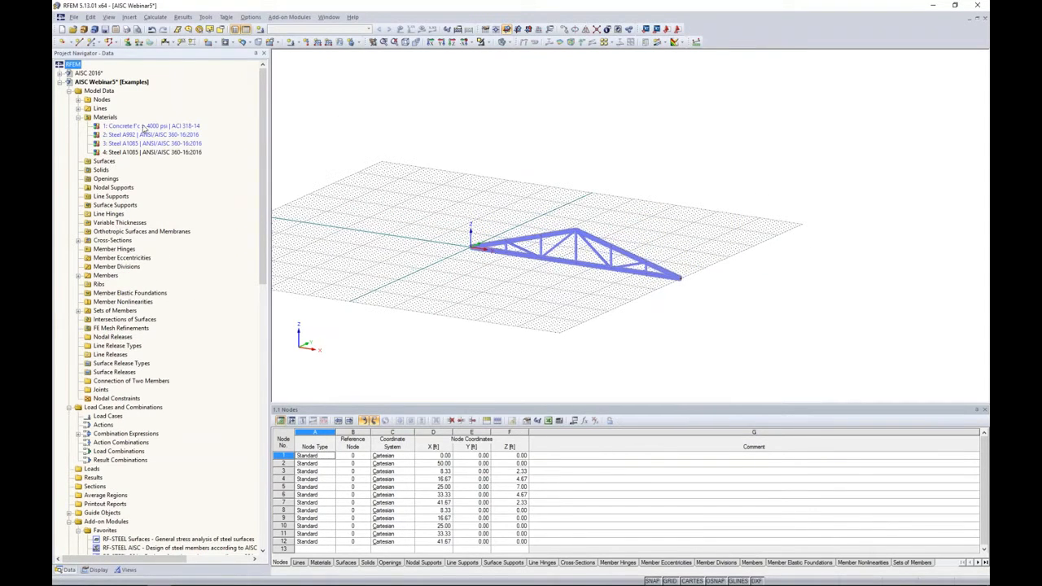
left_click(139, 144)
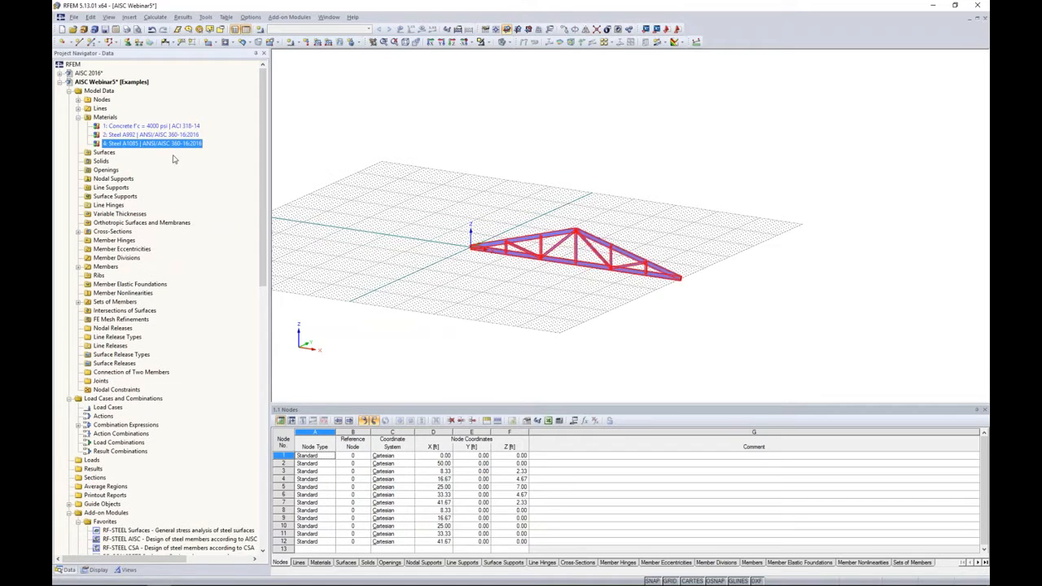
key("Delete")
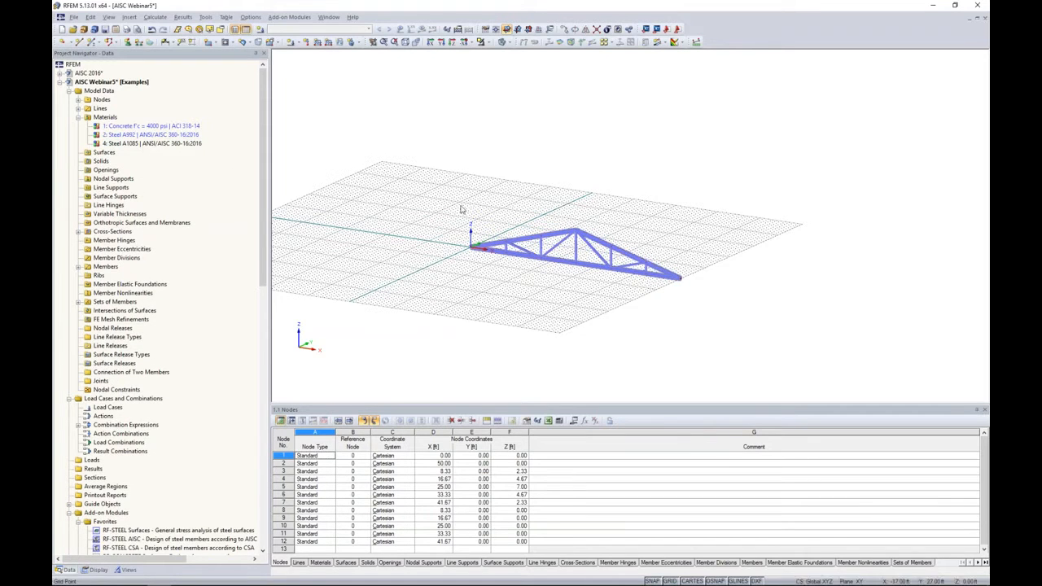
left_click(78, 118)
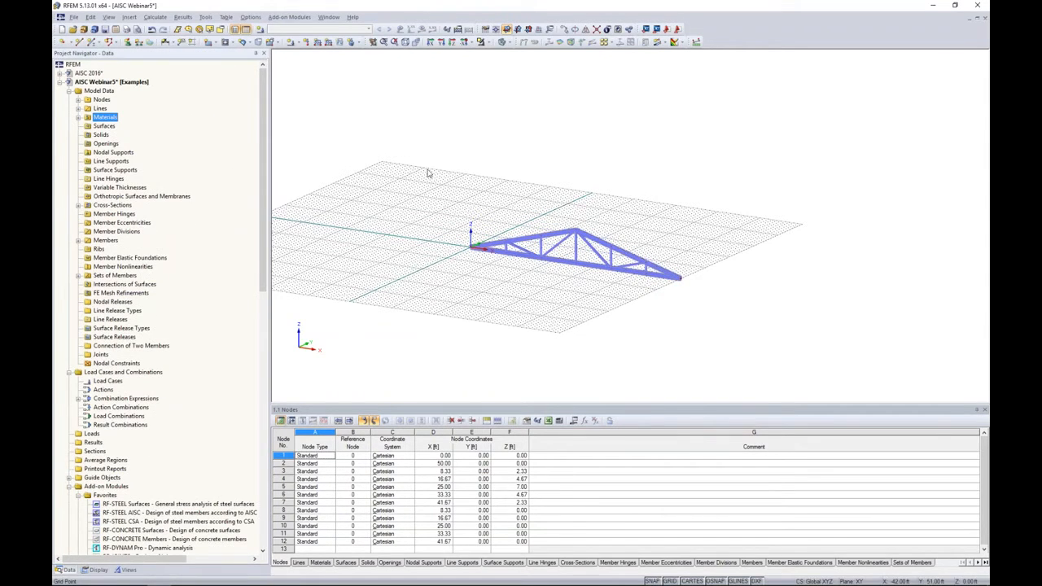
Start a new single member and pick the W 10x88 I-section of AISC 15 from the USA favorites as its start cross-section
scroll(425, 170, "up", 3)
scroll(537, 214, "up", 1)
middle_click_drag(537, 214, 561, 136)
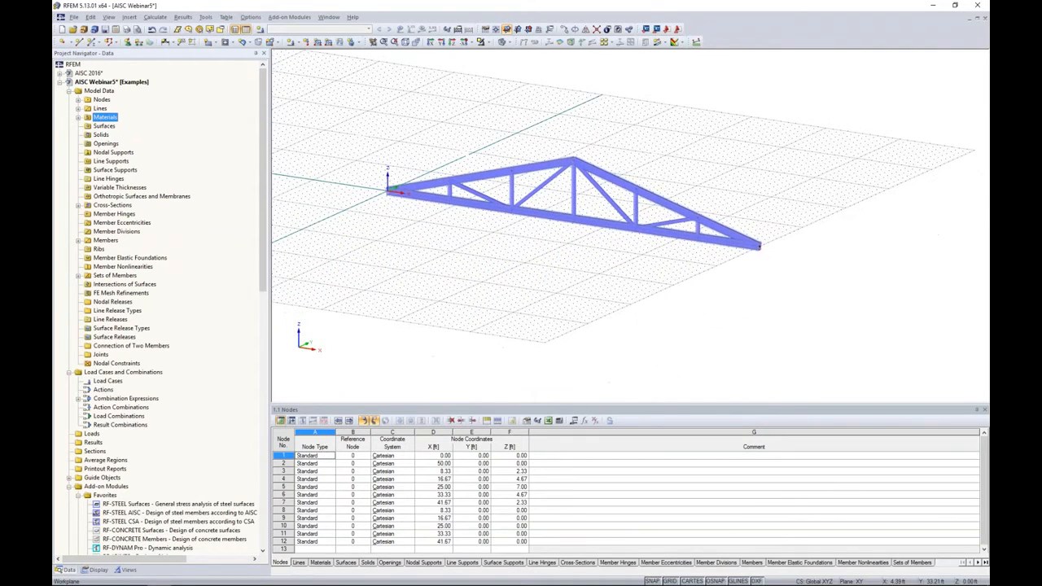
middle_click_drag(625, 294, 640, 283)
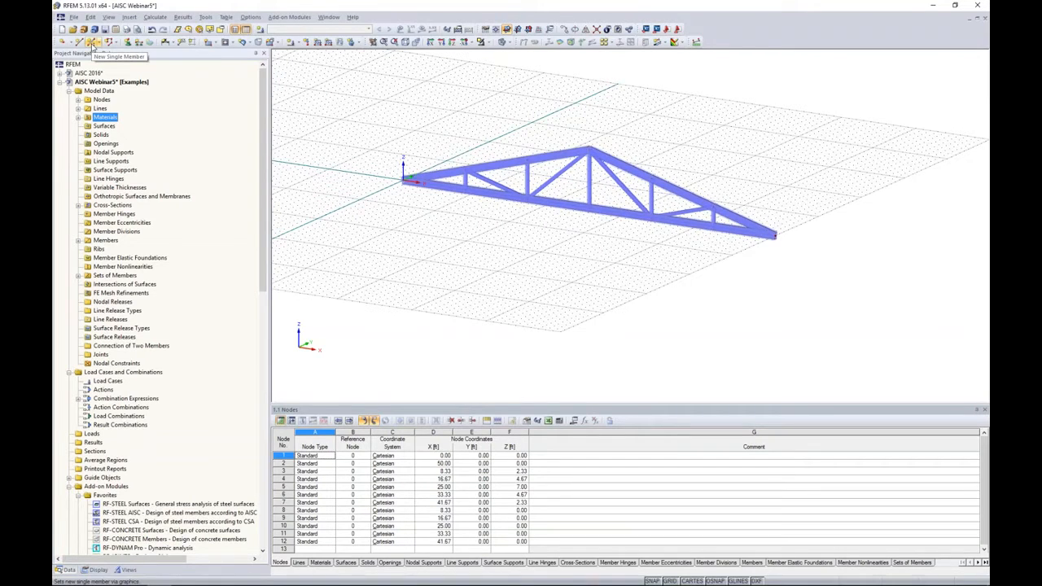
left_click(93, 44)
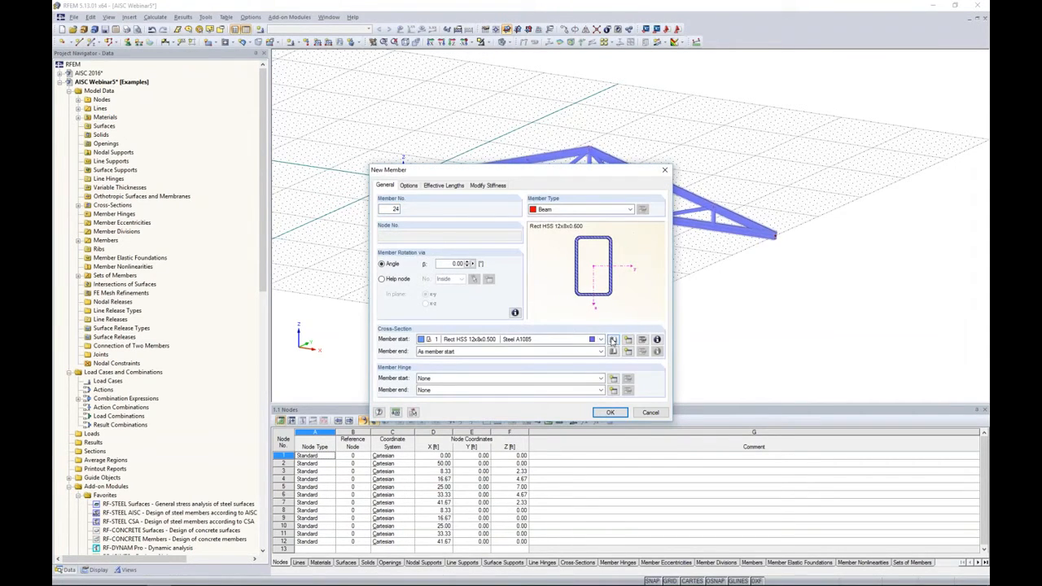
left_click(612, 341)
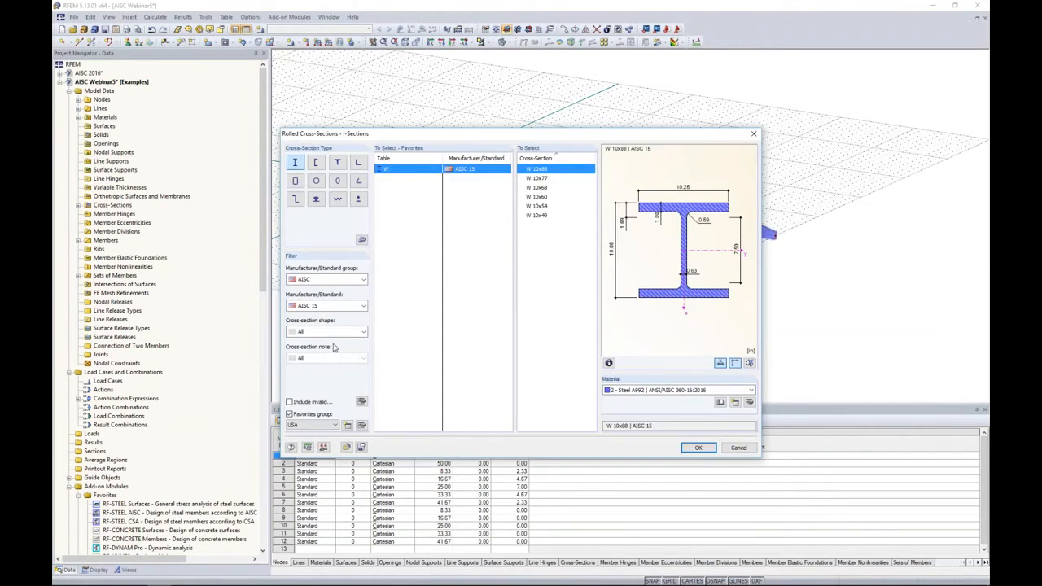
left_click(289, 414)
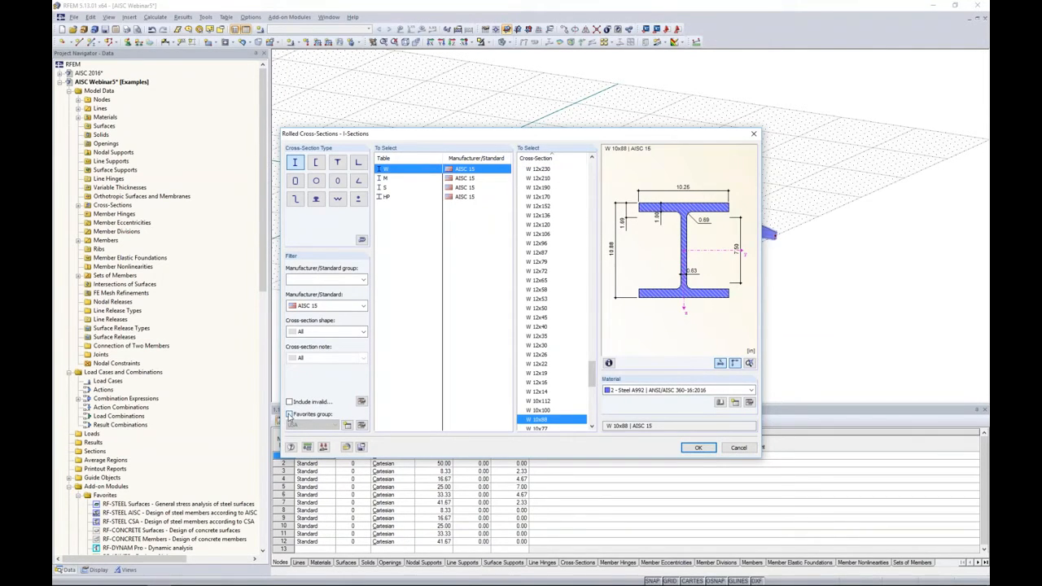
left_click(289, 415)
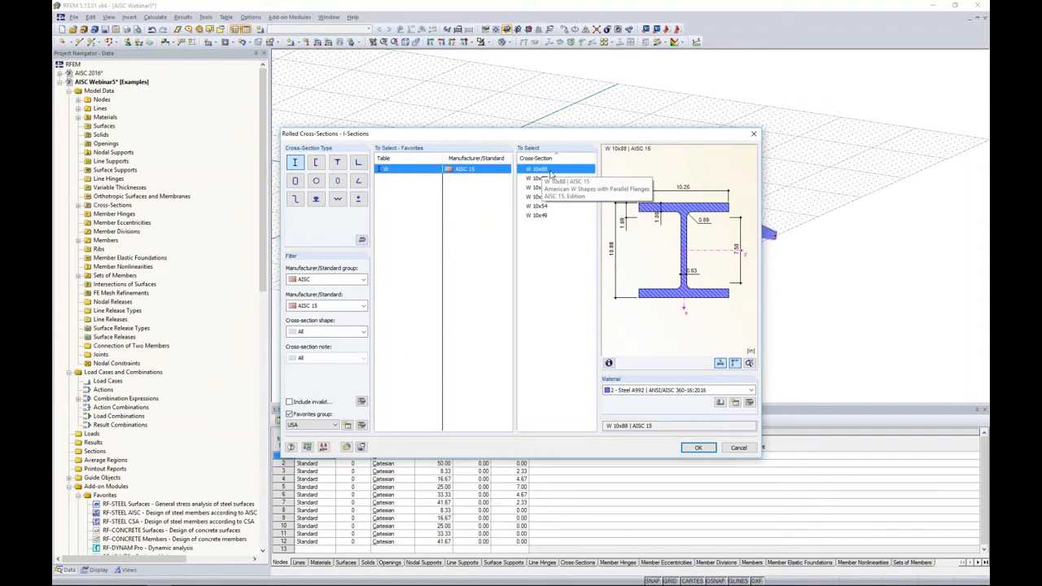
Check the Steel A992 material assigned to the W 10x88 section and the standards offered for it in the material library
left_click(659, 392)
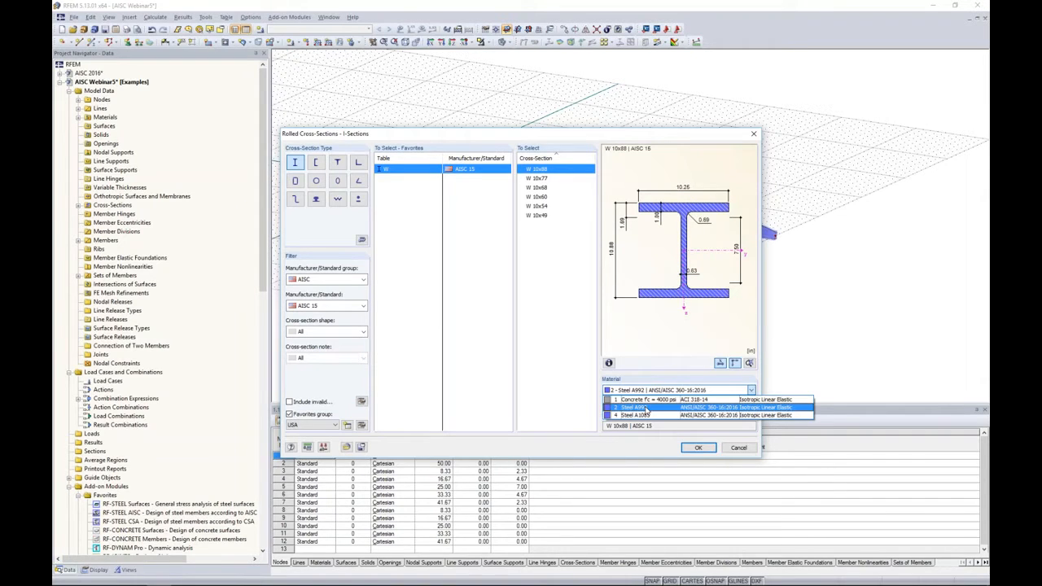
left_click(643, 407)
left_click(749, 402)
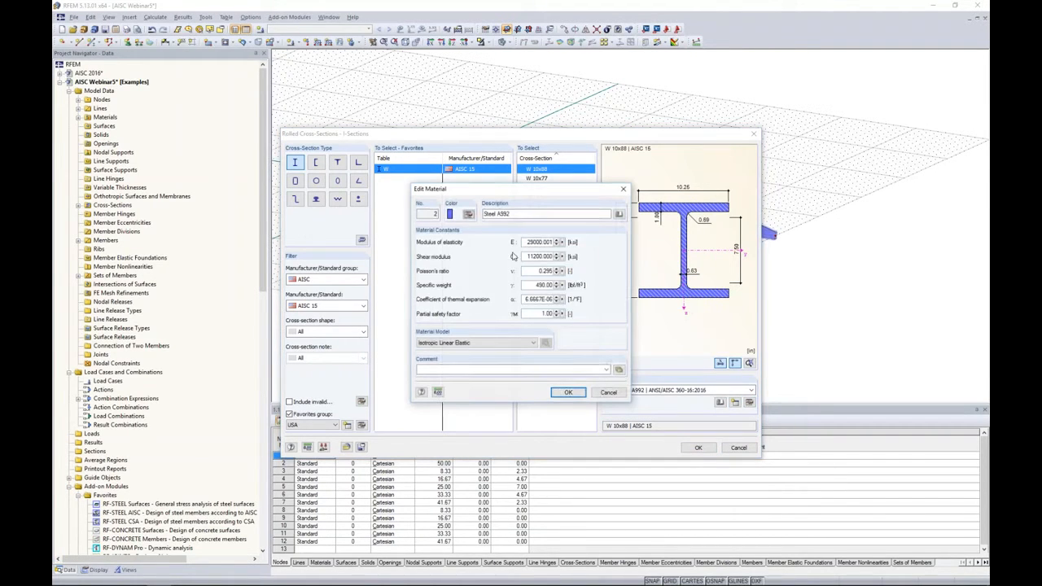
left_click(620, 214)
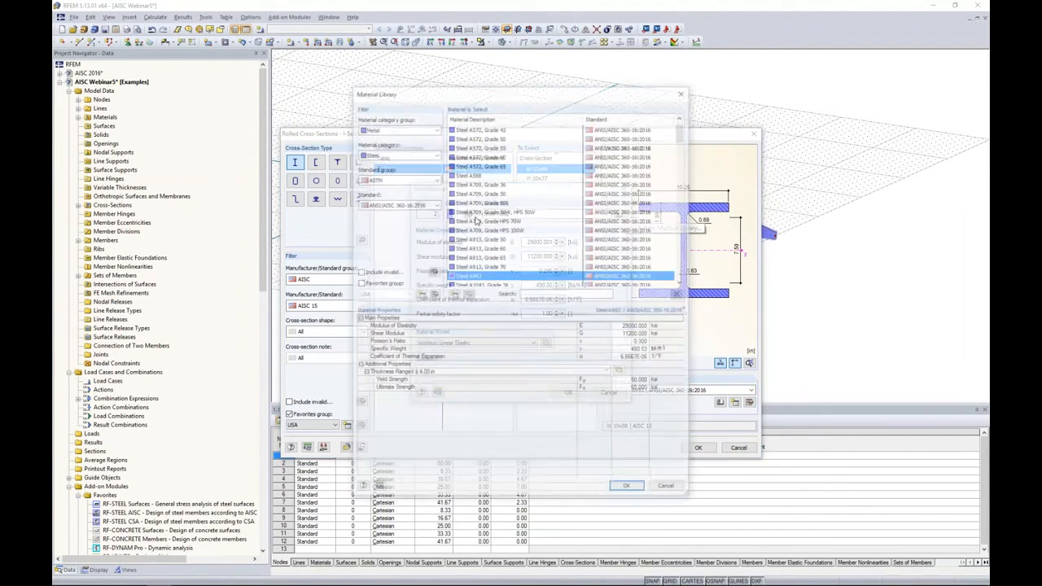
left_click(428, 203)
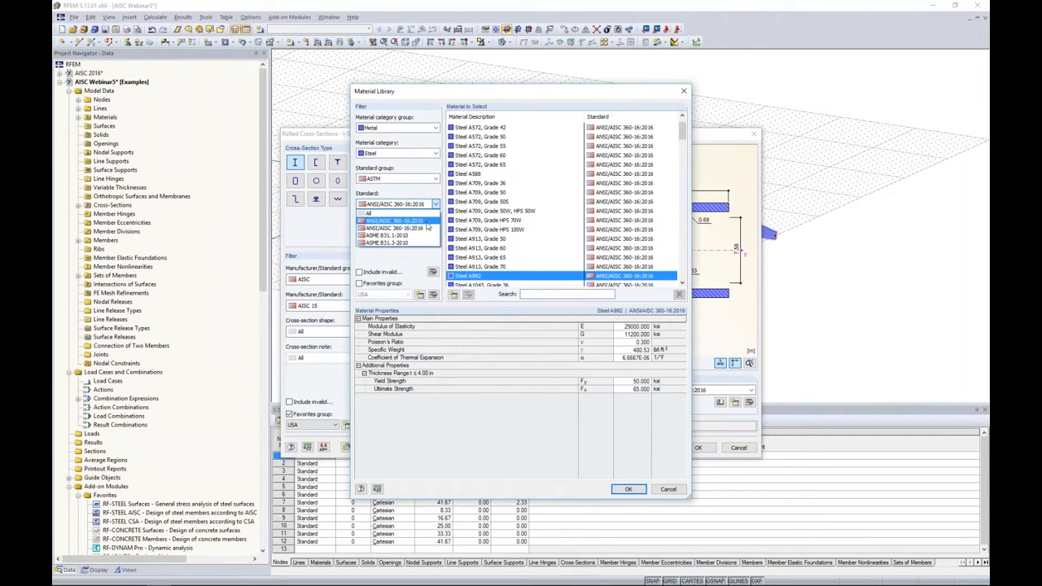
left_click(424, 228)
left_click(669, 488)
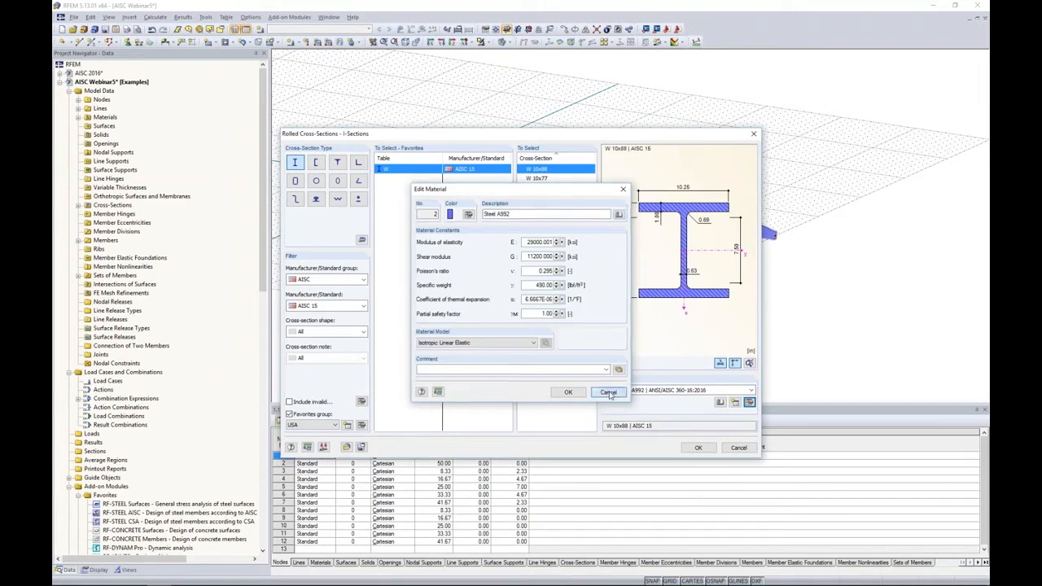
left_click(608, 394)
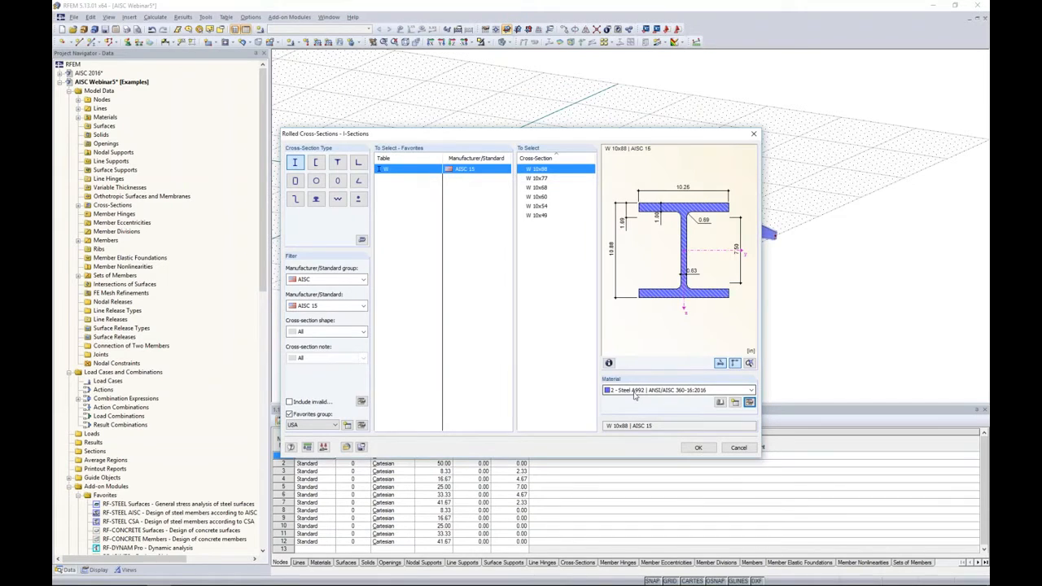
Accept the W 10x88 section in Steel A992 and set the new member to 20 ft long, perpendicular to the work plane, direction -Perpend
left_click(697, 448)
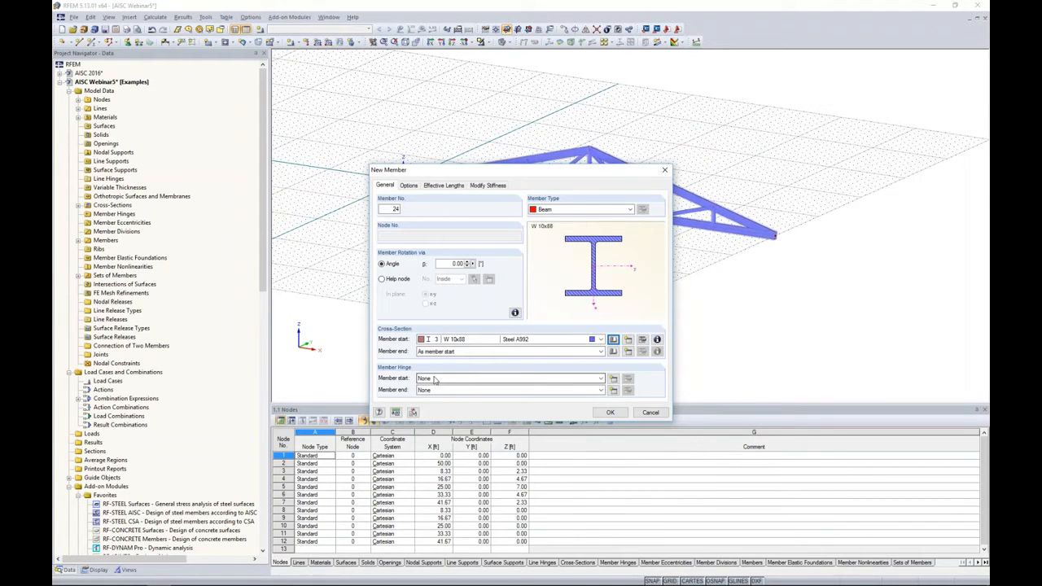
left_click(610, 412)
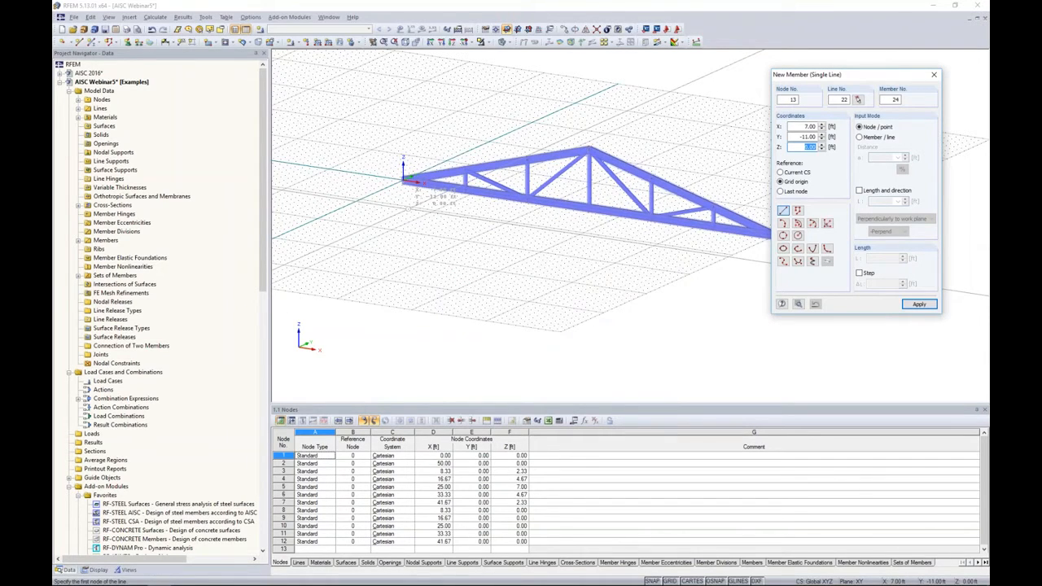
left_click(858, 191)
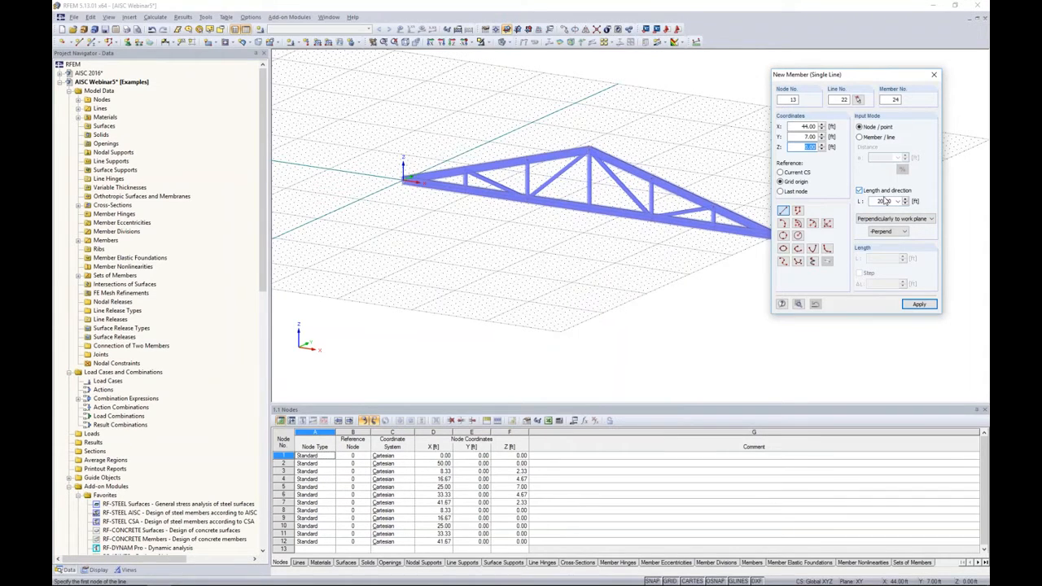
left_click_drag(877, 201, 894, 204)
type("20")
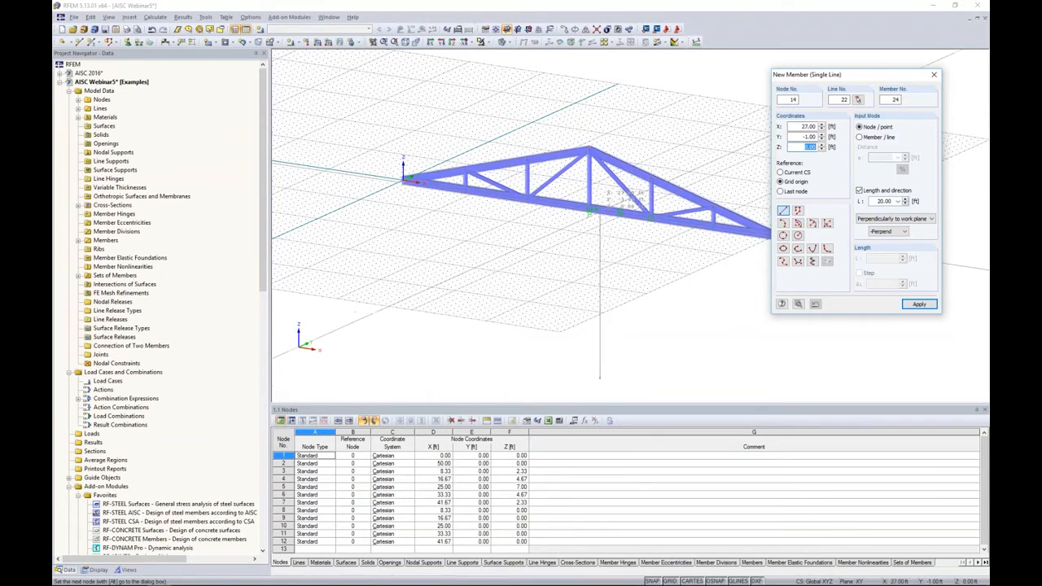
left_click(882, 231)
left_click(882, 250)
Place a vertical column downward from each of the two end nodes of the truss
middle_click_drag(645, 277, 574, 241)
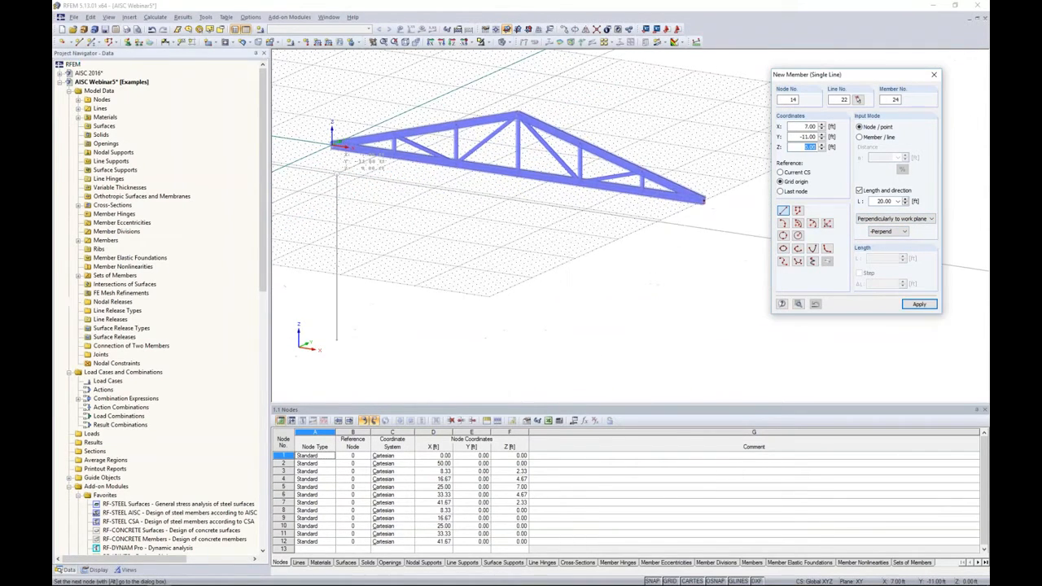
left_click(332, 144)
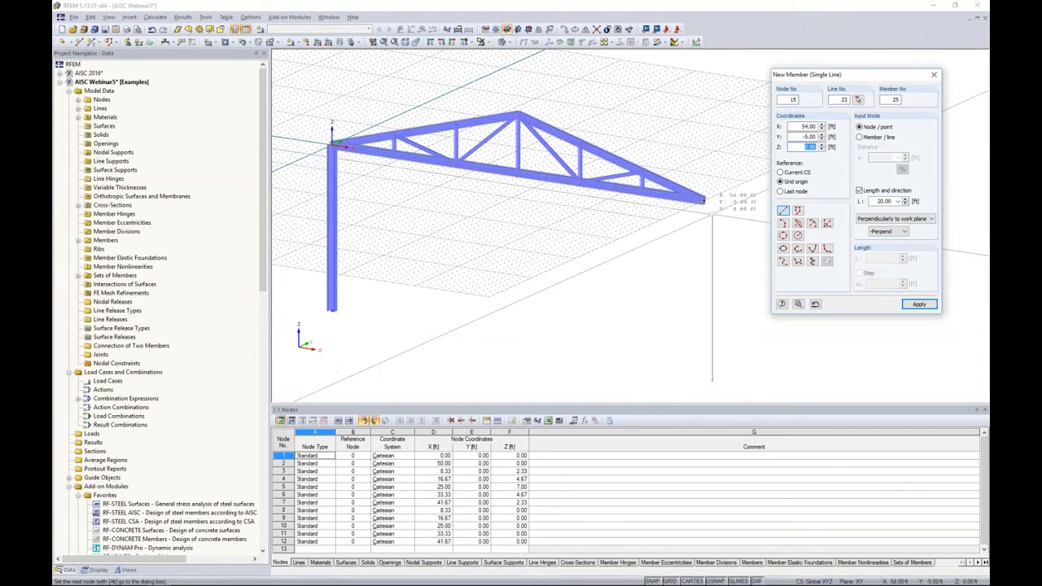
left_click(704, 200)
key("Escape")
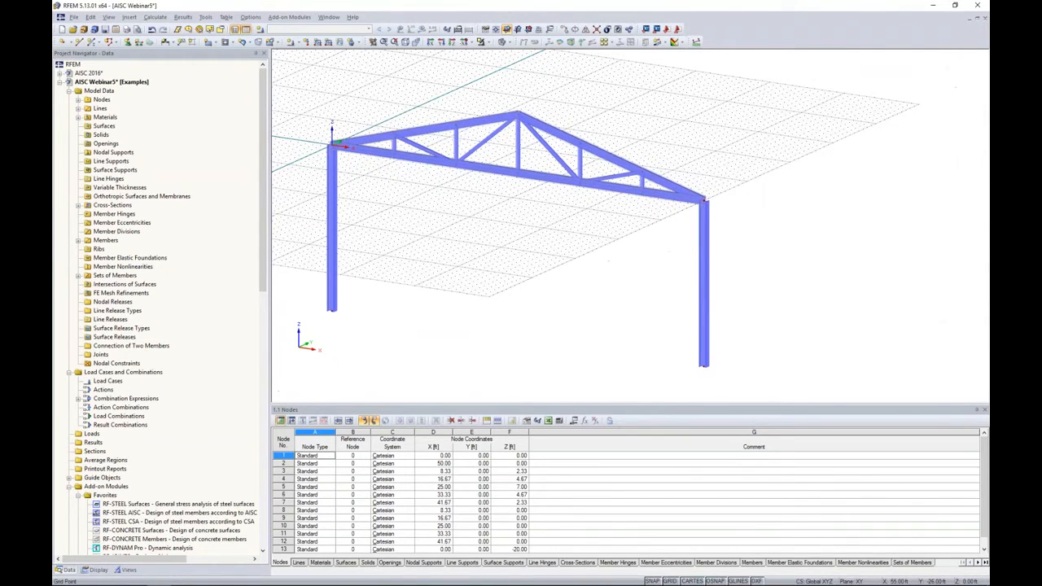
Hide the work-plane grid and select the whole truss together with both columns in a front view
middle_click_drag(694, 241, 762, 215, "ctrl")
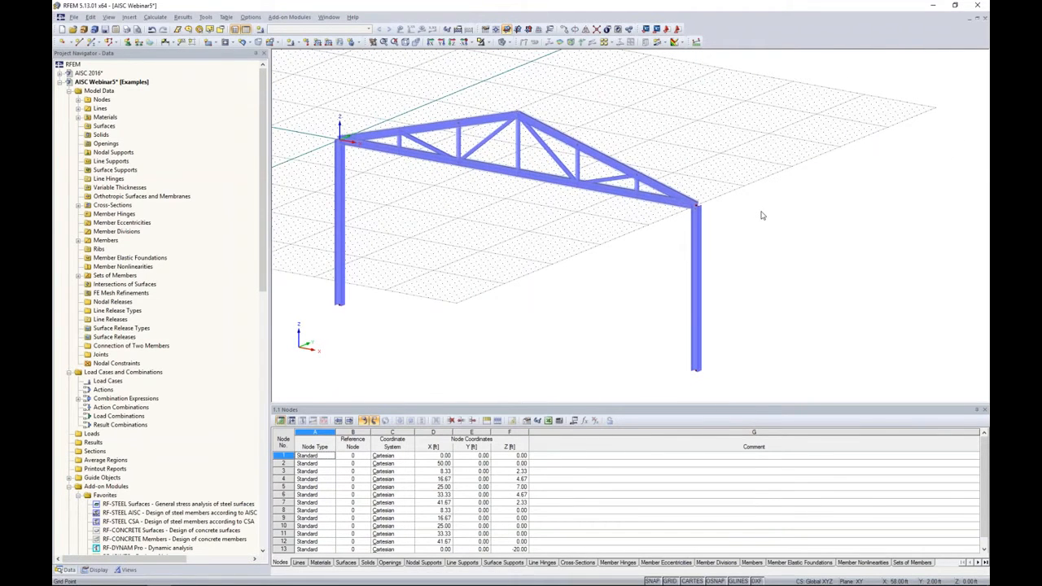
left_click(669, 580)
middle_click_drag(600, 295, 706, 256, "ctrl")
middle_click_drag(581, 252, 658, 249)
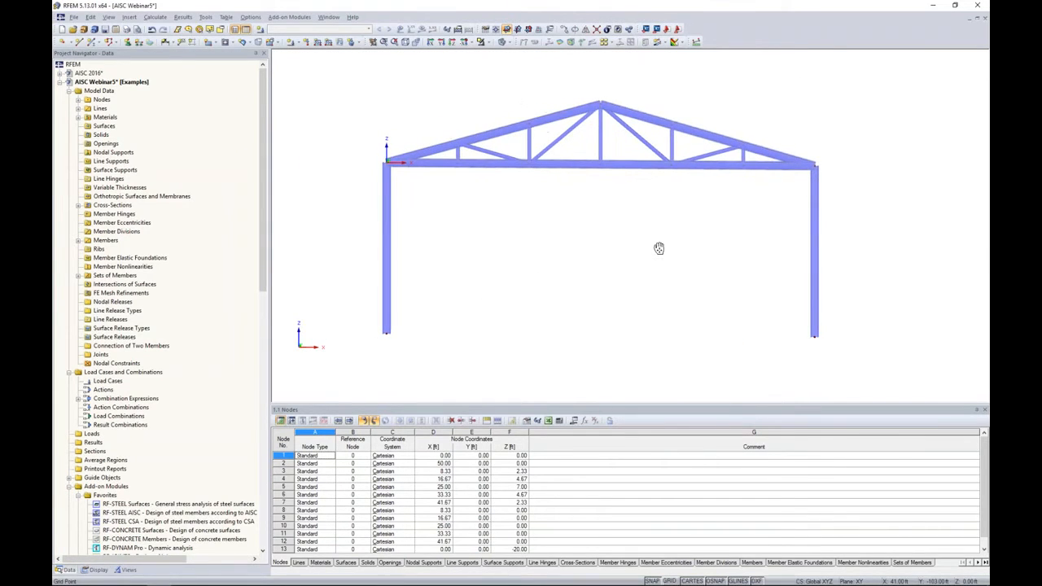
scroll(639, 251, "down", 1)
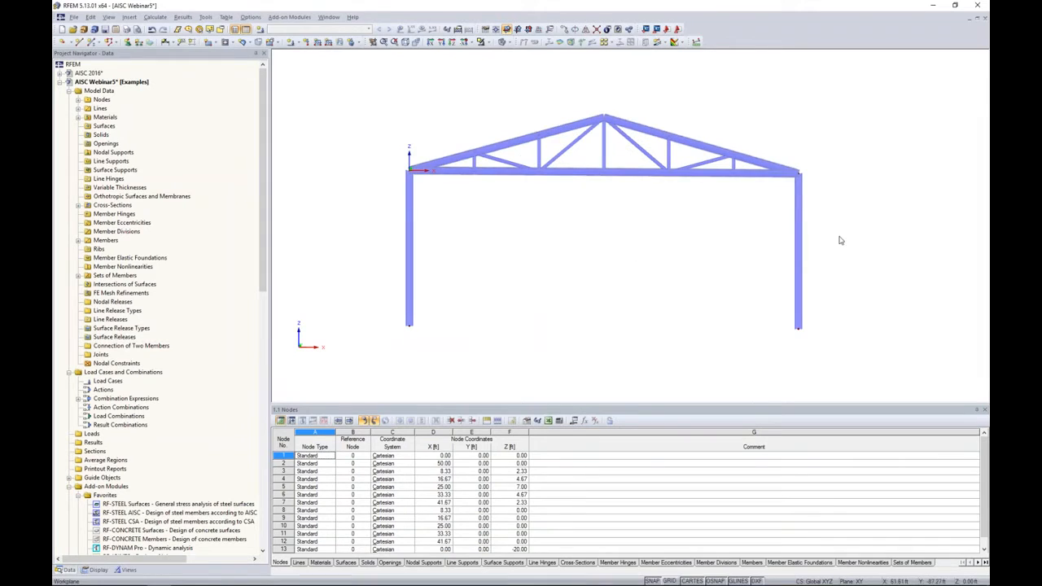
left_click_drag(869, 259, 369, 92)
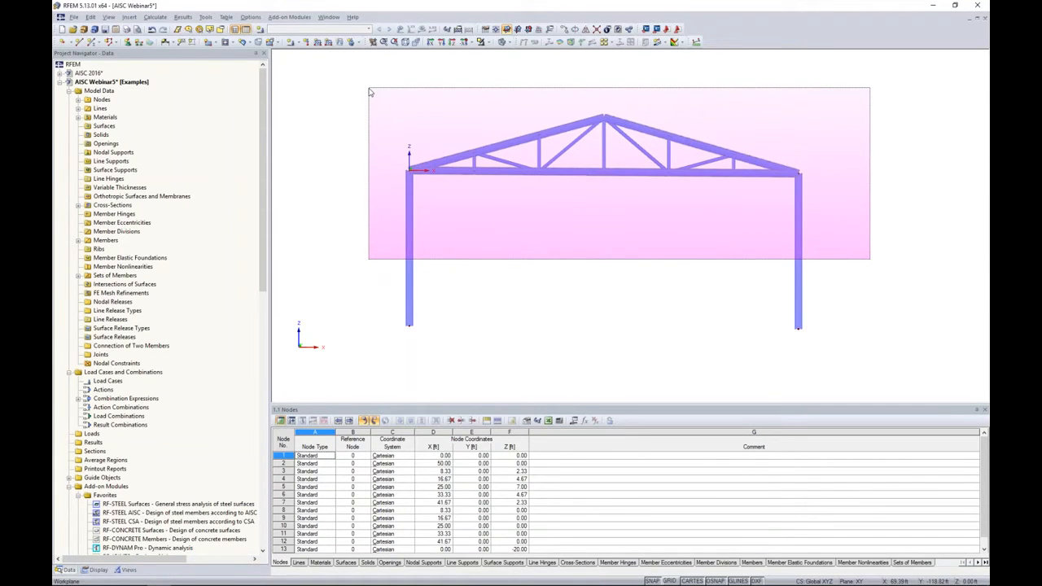
left_click_drag(371, 92, 369, 90)
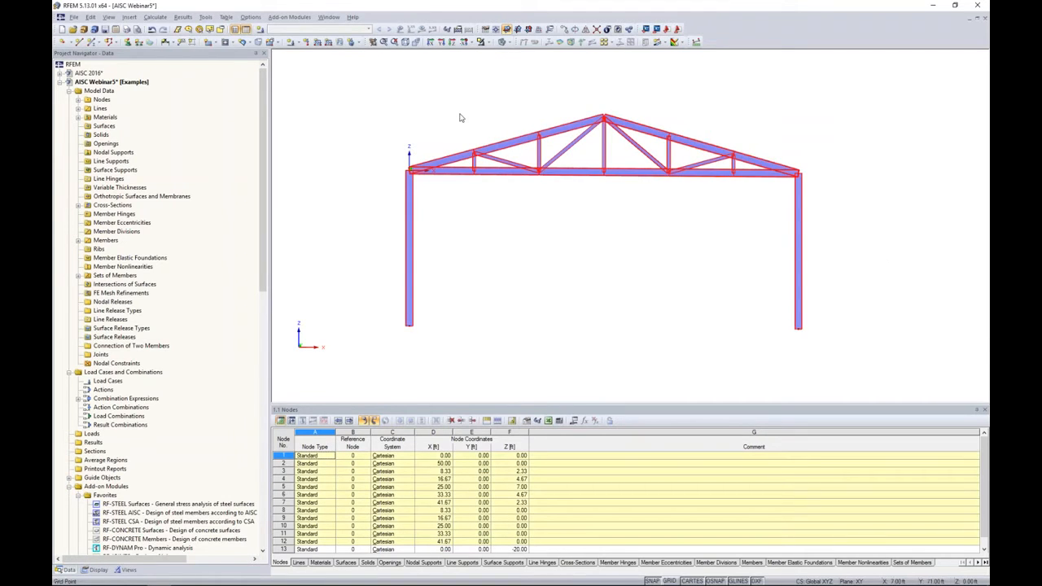
Switch the model display to wireframe with the frame still selected
middle_click_drag(644, 244, 599, 235)
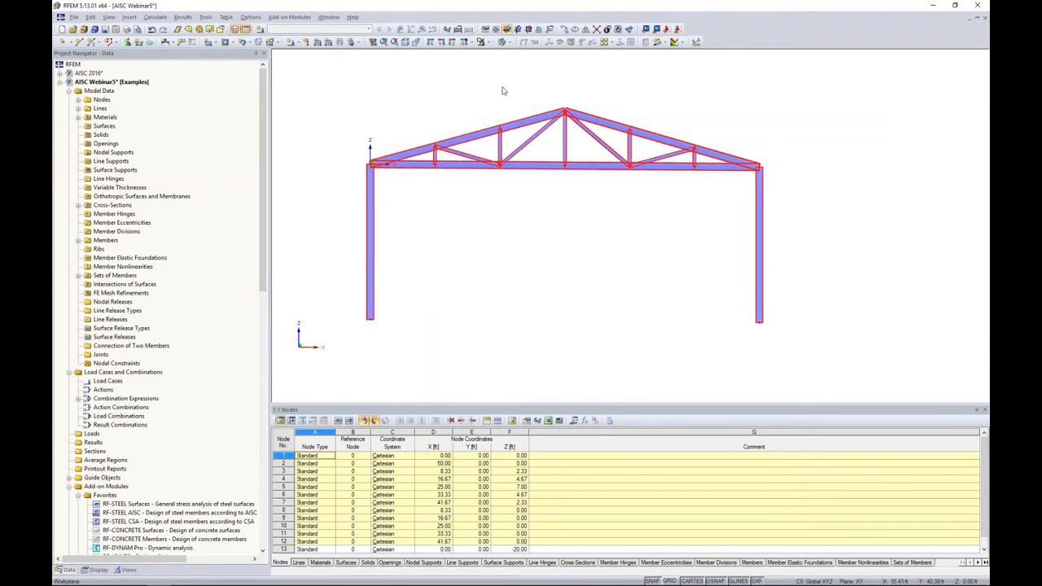
left_click(510, 44)
left_click(511, 54)
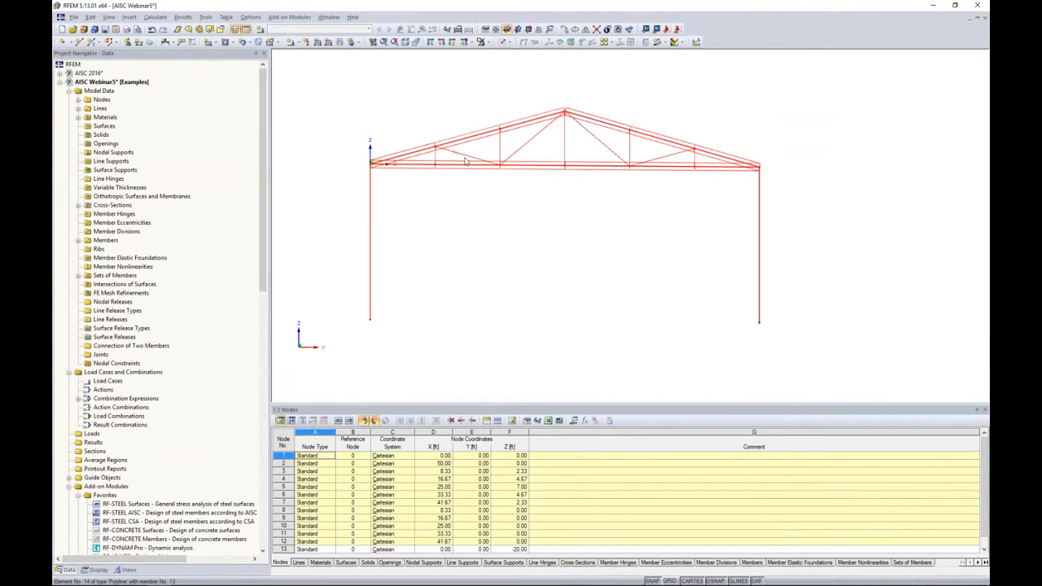
Deselect the four bottom chord nodes at X = 8.33, 16.67, 33.33 and 41.67 ft, leaving the midspan node selected
scroll(444, 171, "up", 3)
scroll(444, 171, "up", 3)
left_click_drag(406, 138, 448, 190)
left_click_drag(582, 129, 626, 189)
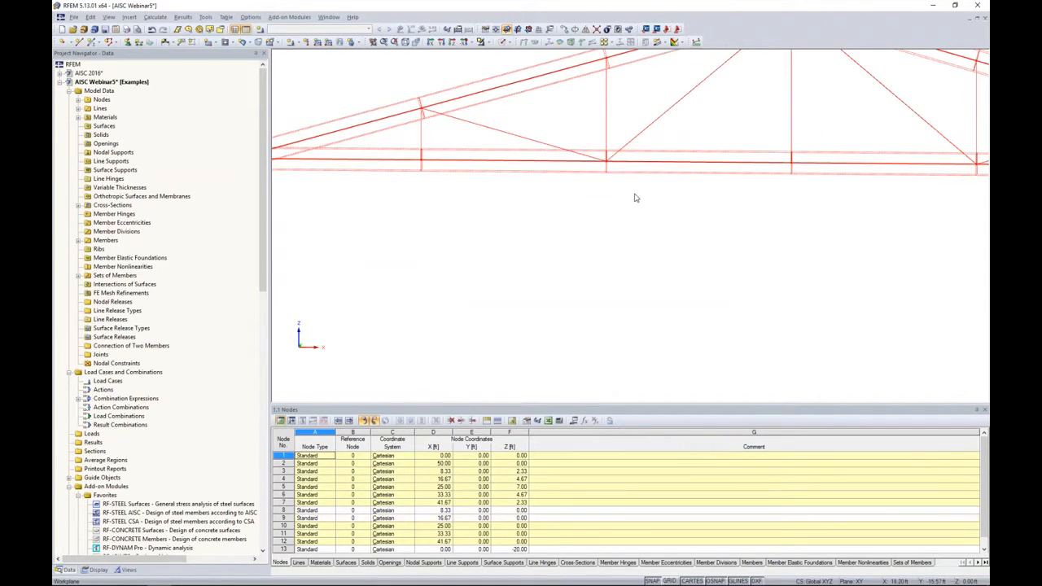
middle_click_drag(822, 254, 527, 254)
left_click_drag(659, 121, 707, 204)
middle_click_drag(801, 227, 646, 231)
left_click_drag(691, 151, 746, 211)
Set up a copy of the selected frame with 3 copies and a displacement of 20 ft in the global Y direction
scroll(745, 215, "down", 4)
middle_click_drag(744, 214, 647, 223)
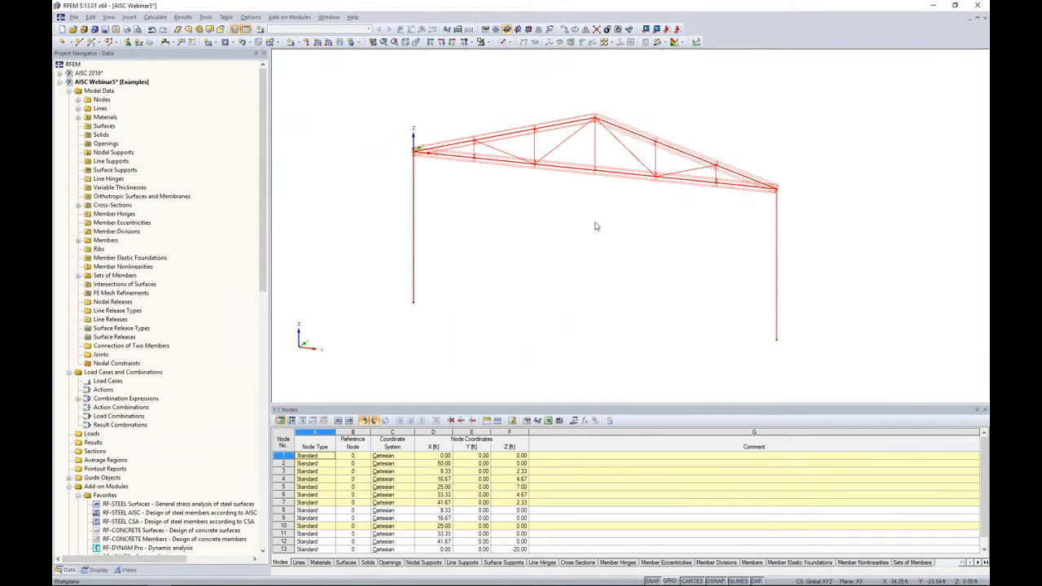
scroll(630, 238, "down", 1)
middle_click_drag(617, 241, 551, 236)
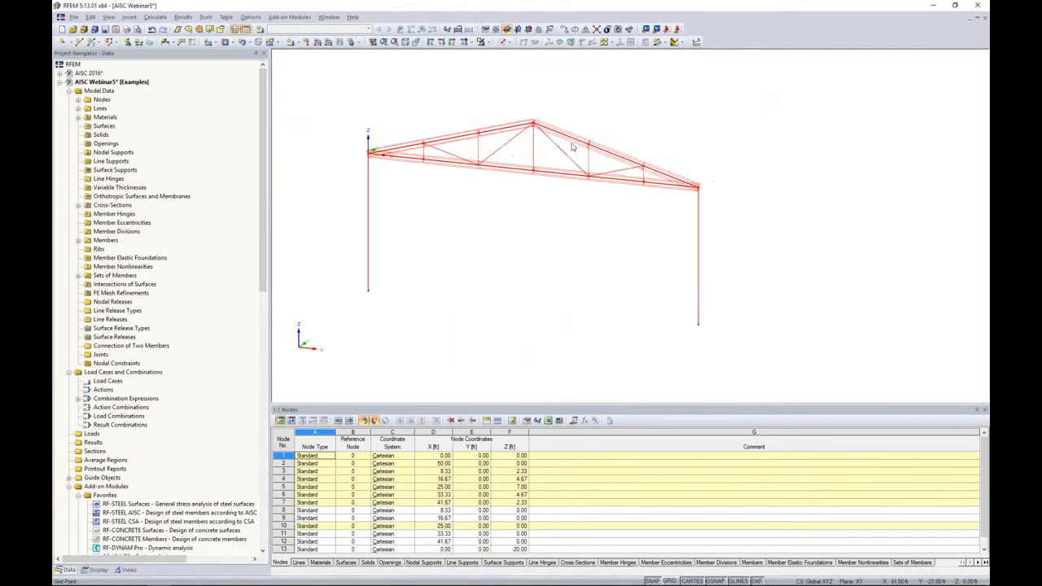
left_click(564, 31)
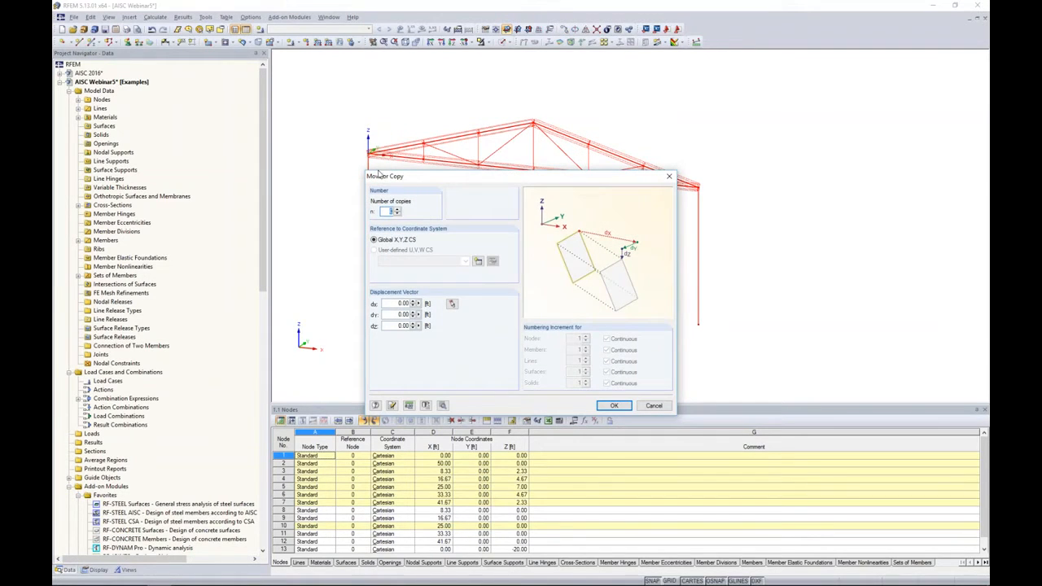
left_click(390, 314)
type("20")
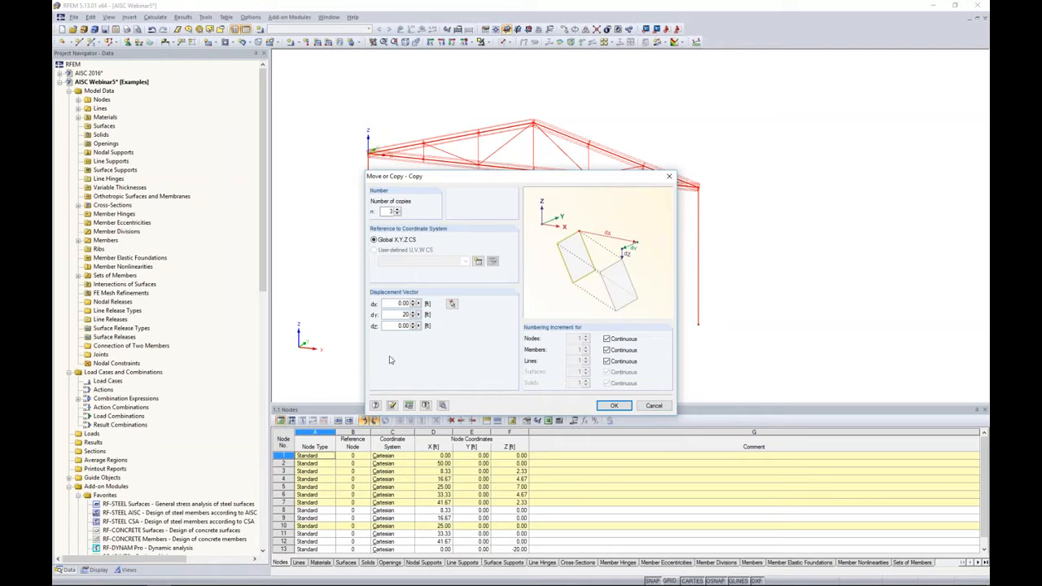
Enable creating new lines and new members between the selected nodes and their copies, with no existing template member
left_click(443, 405)
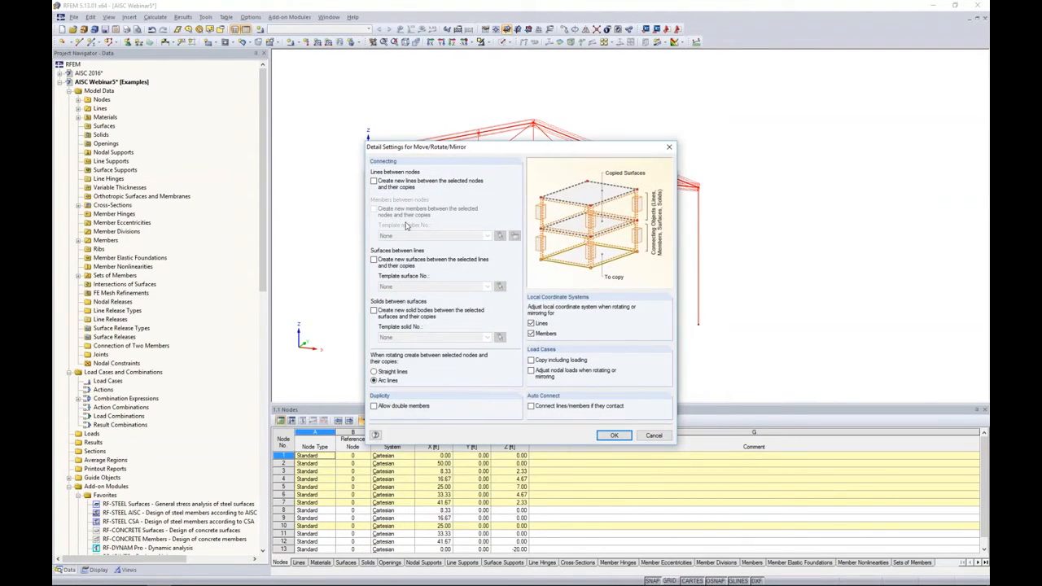
left_click(374, 181)
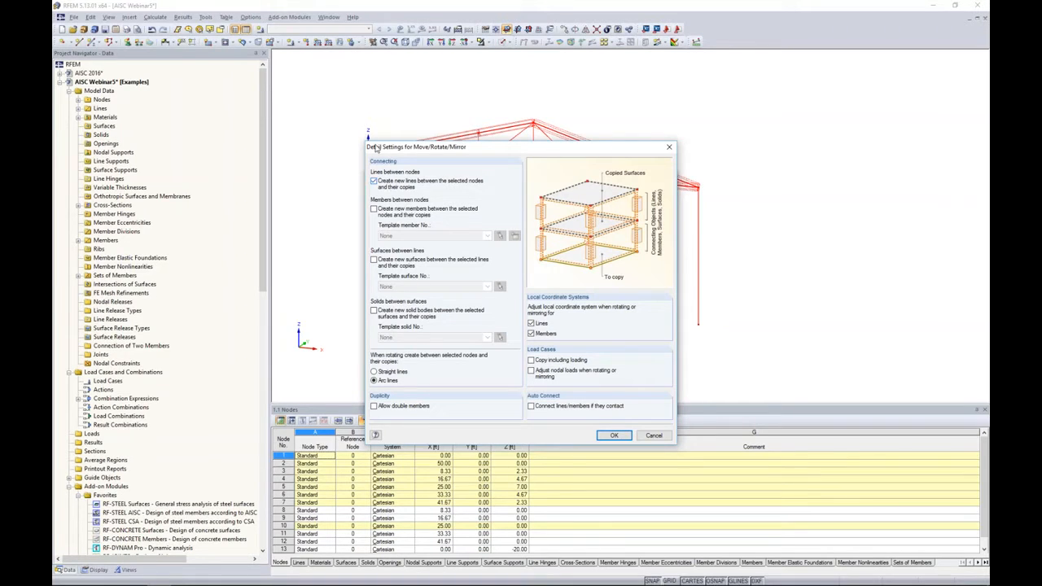
left_click(373, 209)
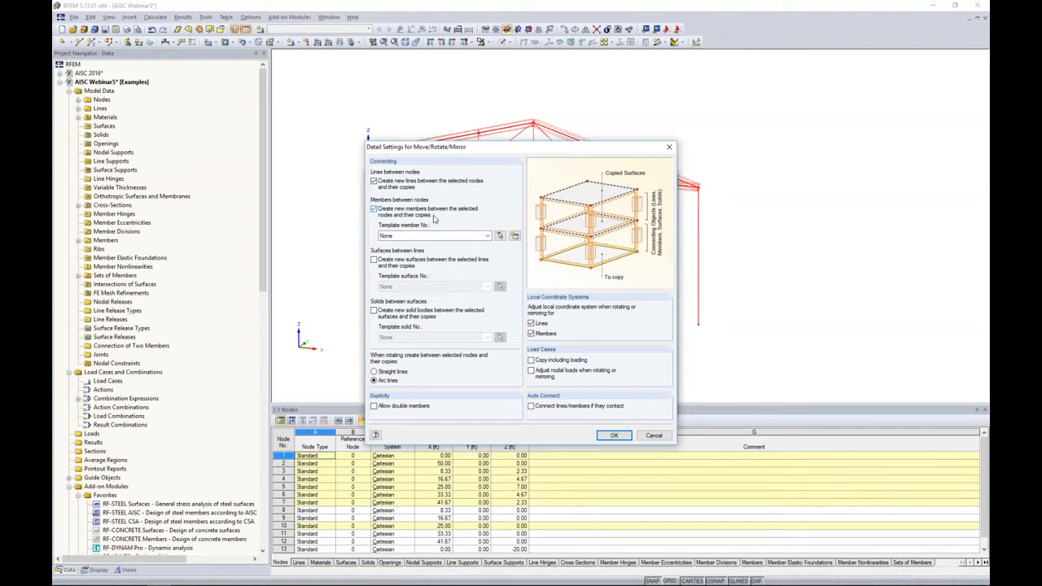
left_click(488, 236)
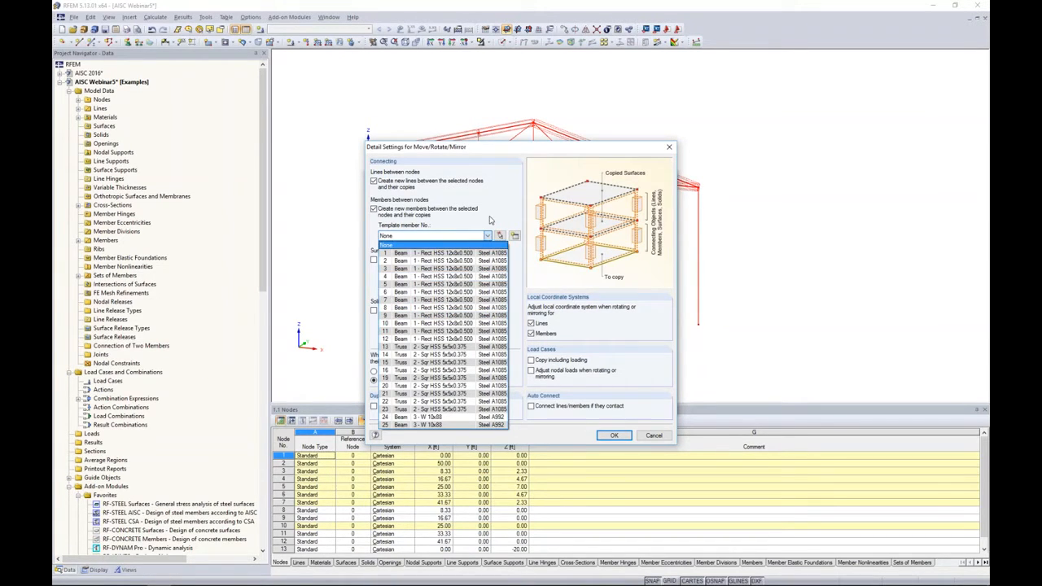
left_click(431, 245)
Define a new connecting member for the copies with a Sqr HSS 6x6x0.625 section of AISC 15 and material 4, Steel A1085
left_click(515, 235)
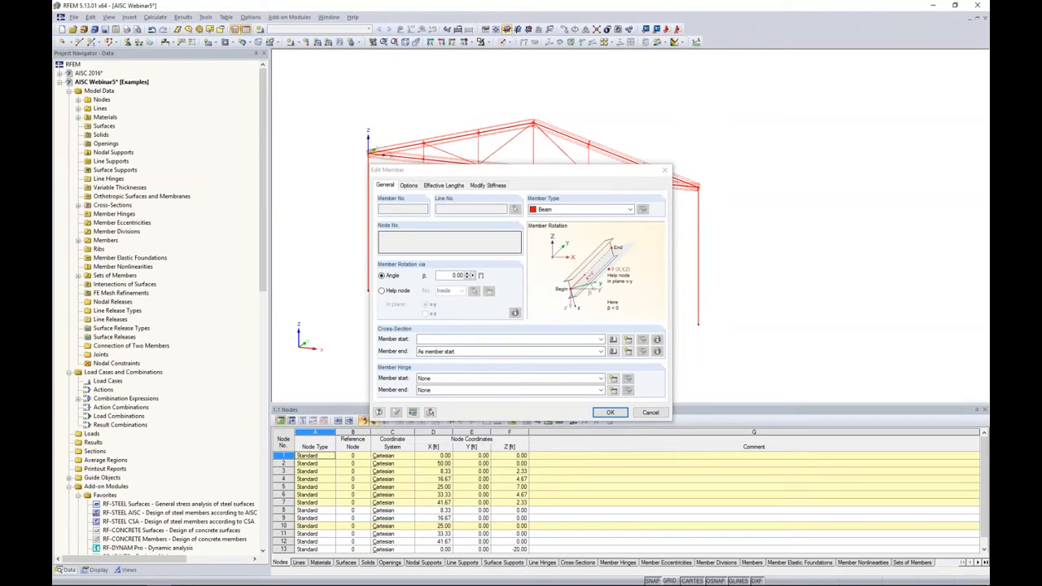
left_click(613, 339)
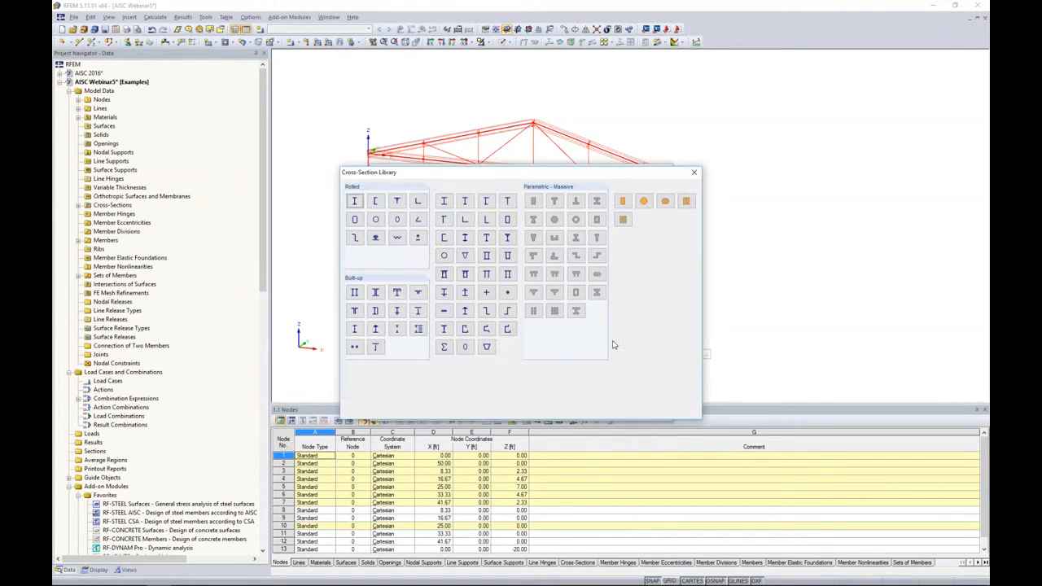
left_click(354, 223)
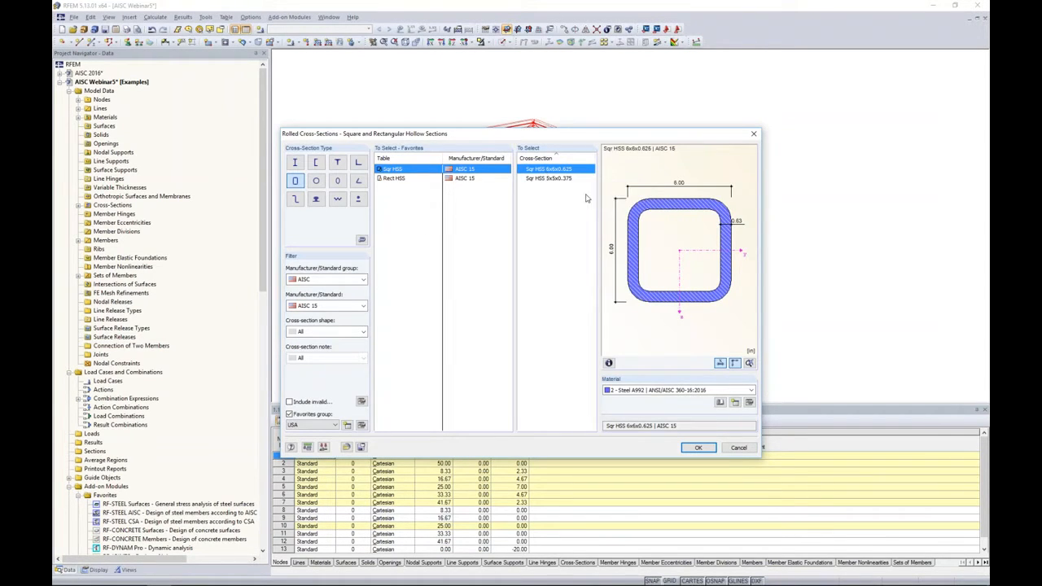
left_click(639, 390)
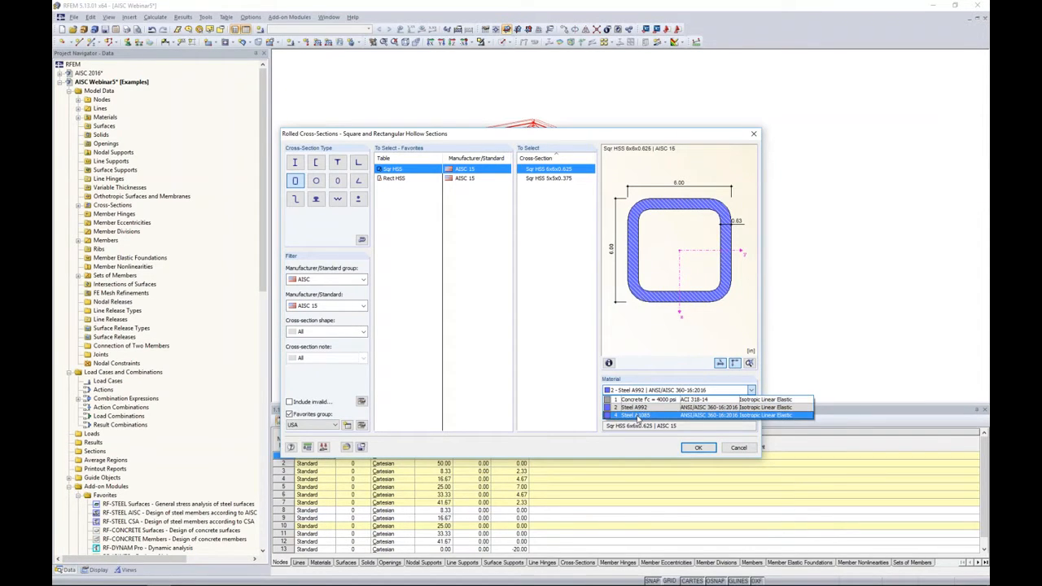
left_click(639, 416)
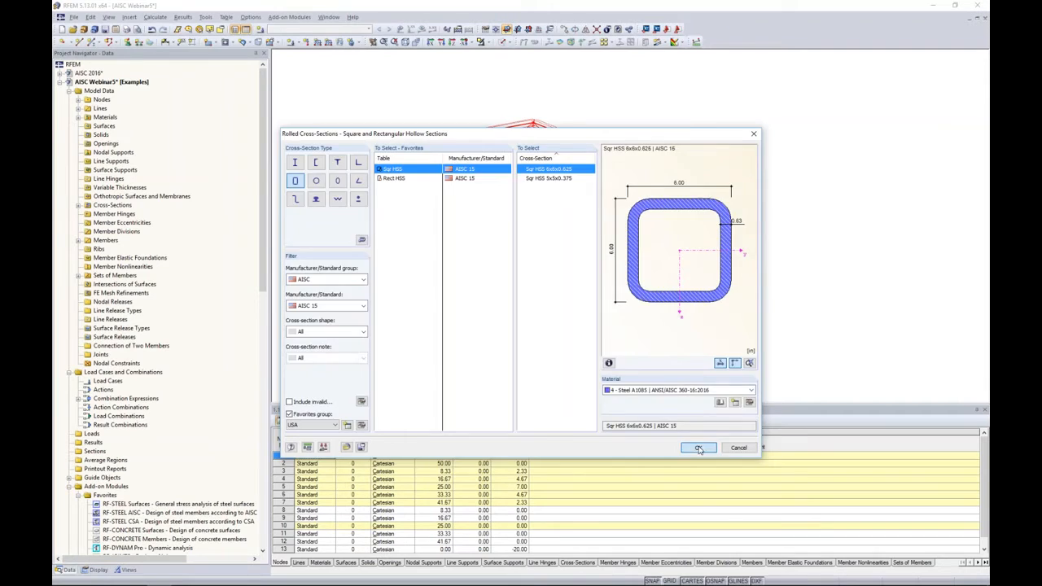
left_click(698, 449)
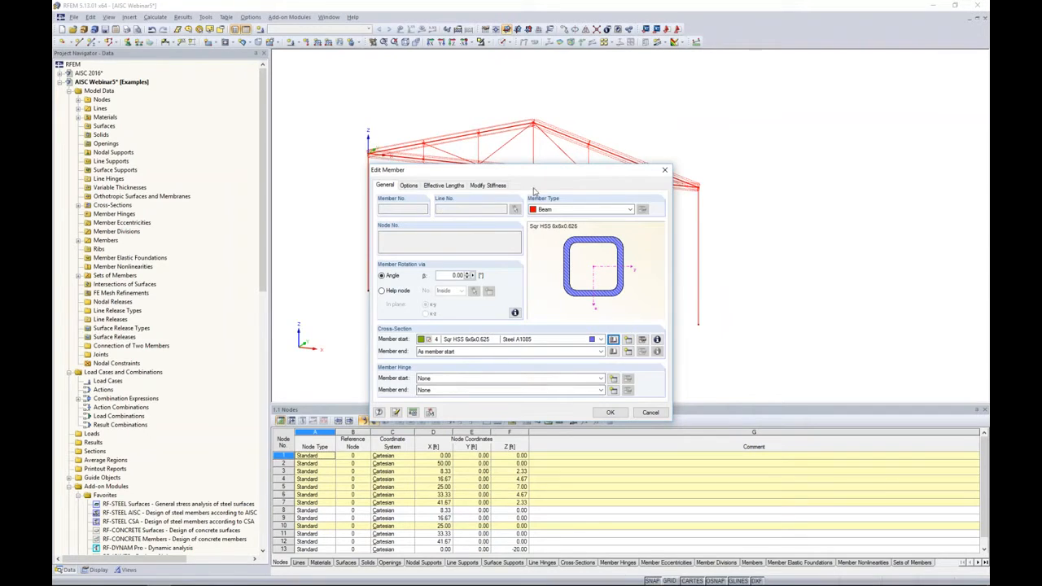
Examine the available member types and the diagram nonlinearity settings for a new hinge on the connecting member
left_click(630, 210)
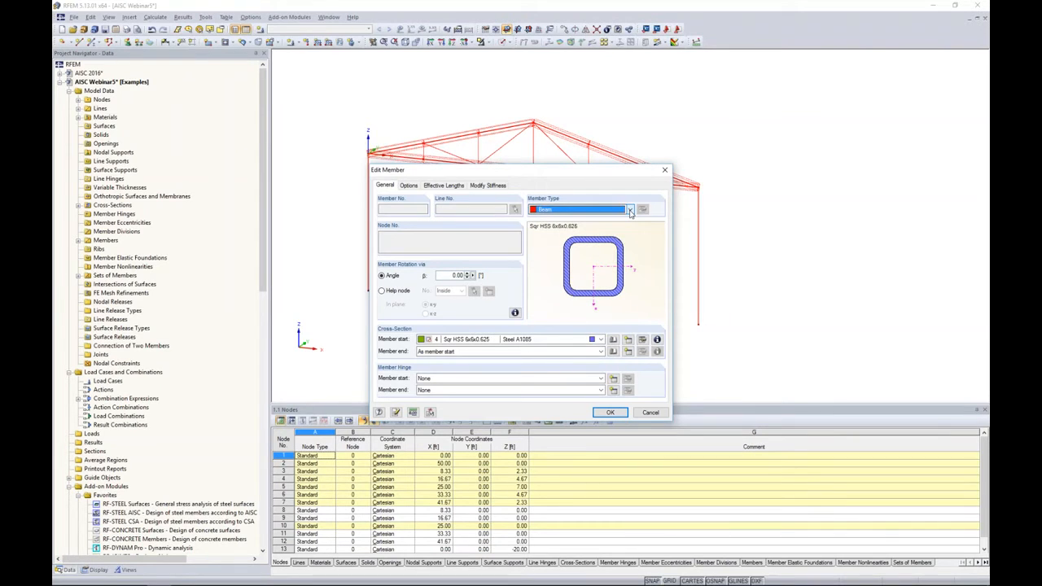
left_click(560, 210)
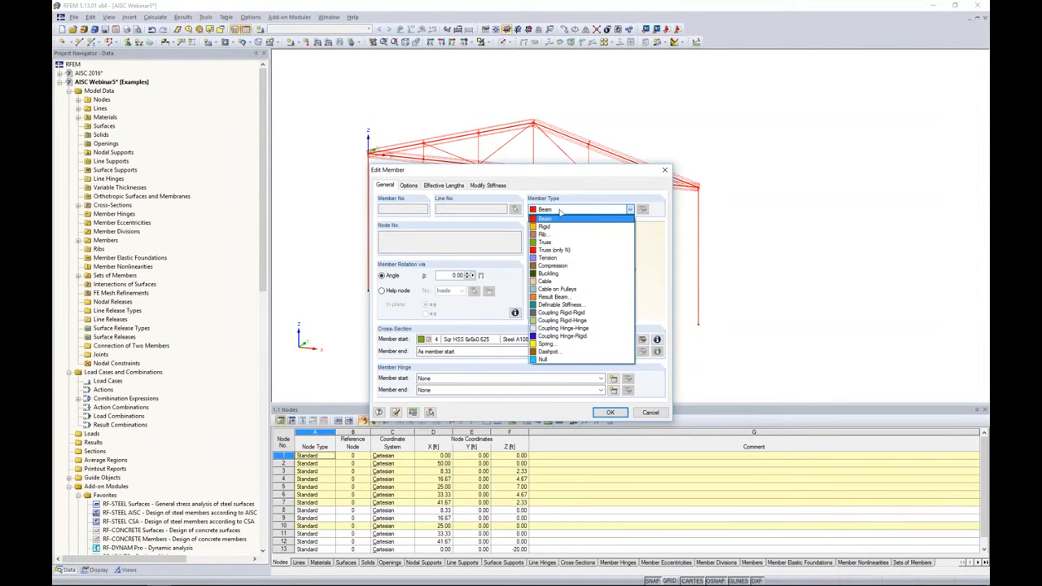
left_click(583, 198)
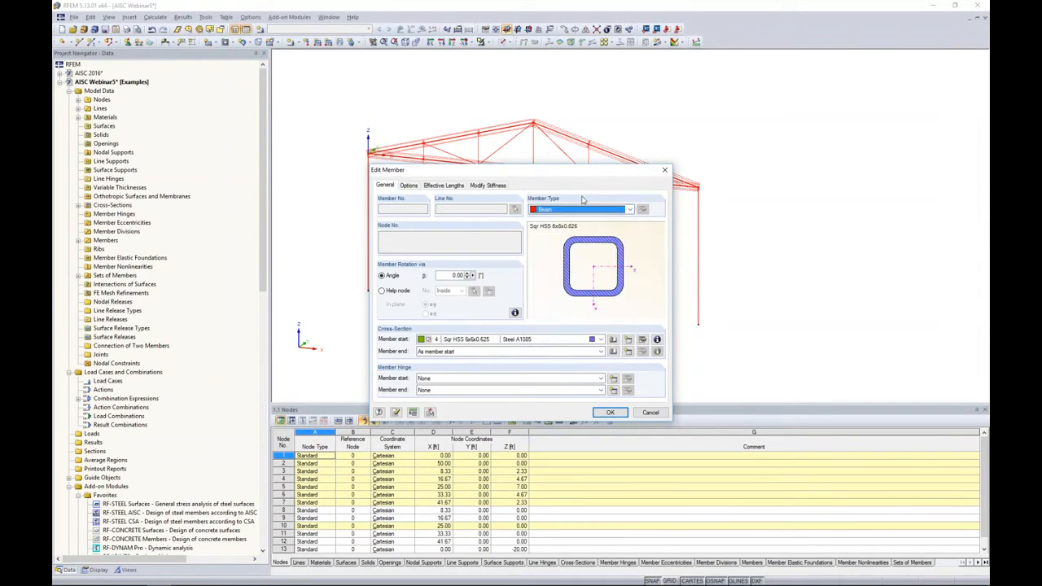
left_click(613, 379)
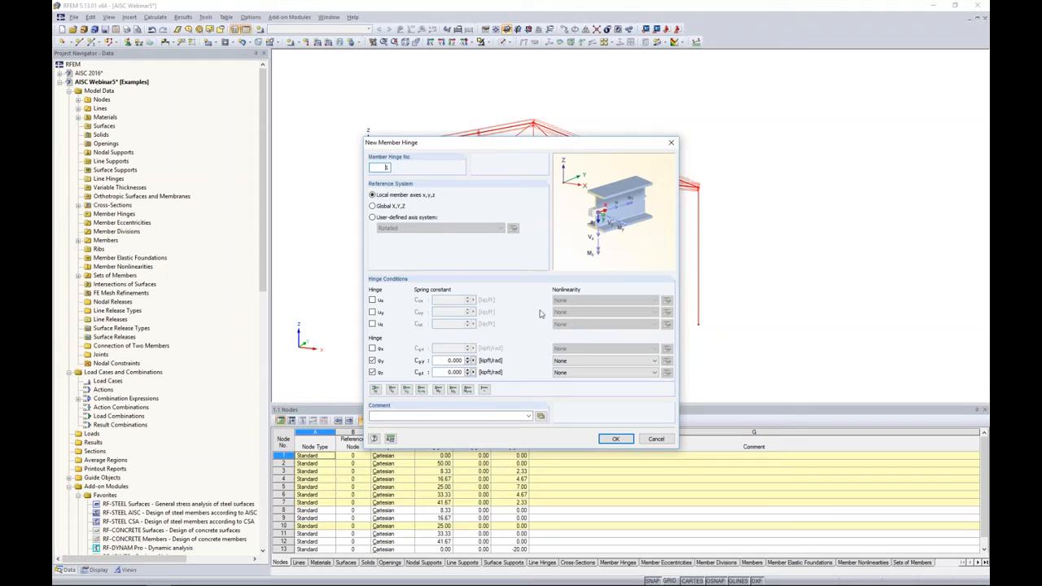
left_click(591, 366)
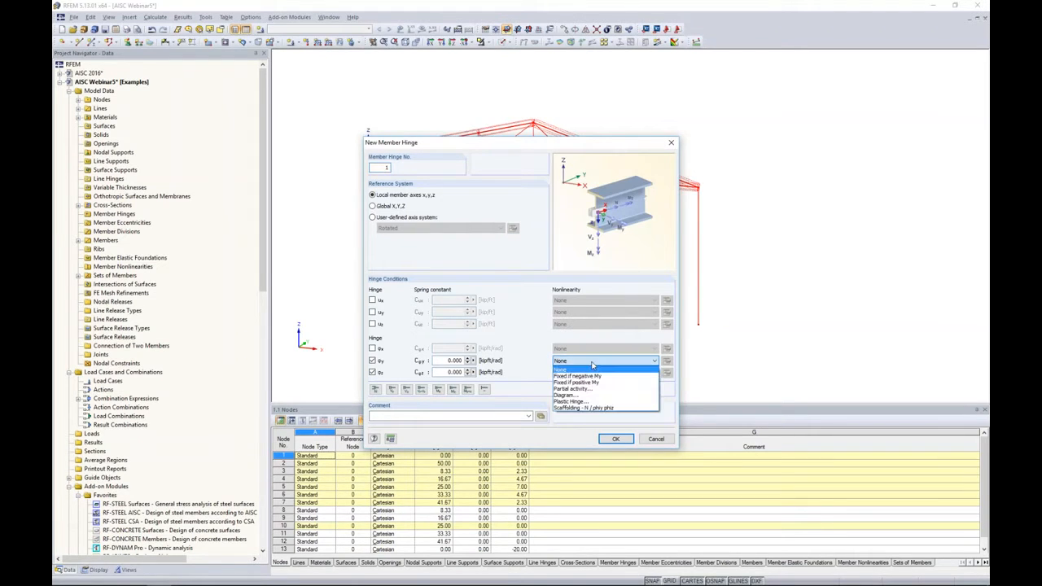
left_click(591, 395)
left_click(665, 361)
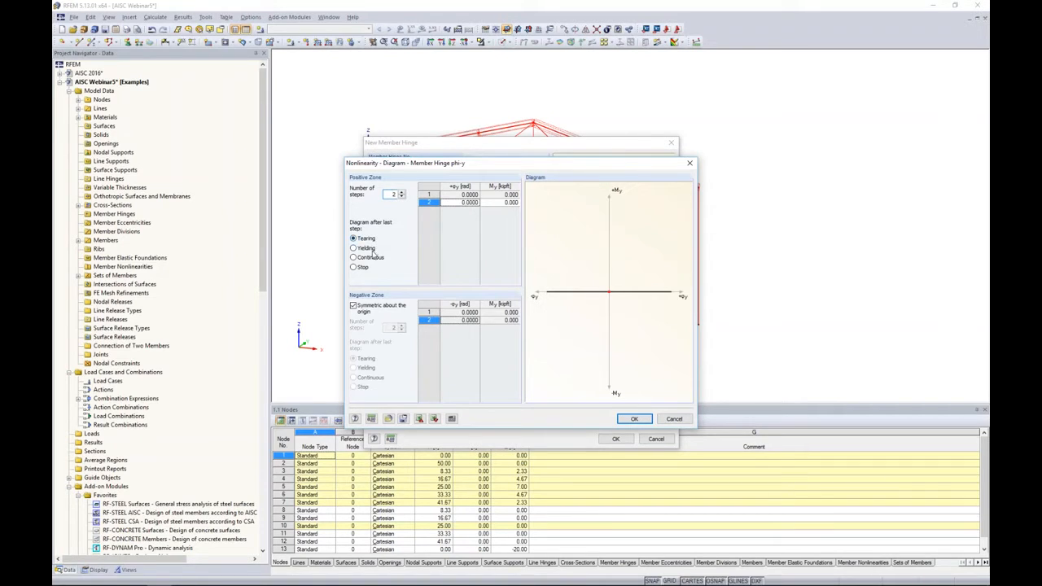
left_click(672, 418)
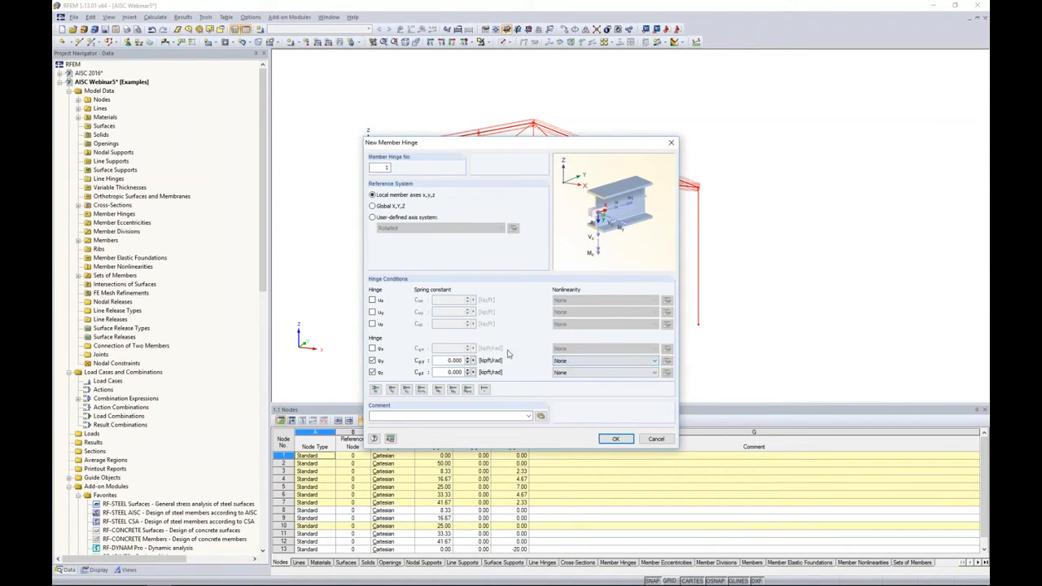
left_click(656, 439)
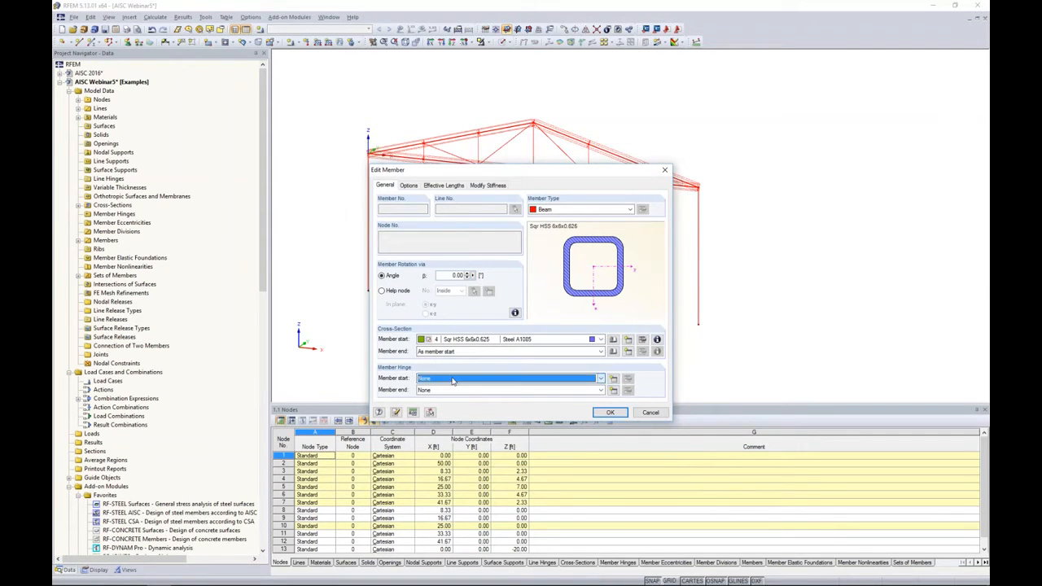
Create a local-axis member hinge releasing rotation about y and z, and assign it to both ends of the connecting member
left_click(613, 379)
left_click(616, 439)
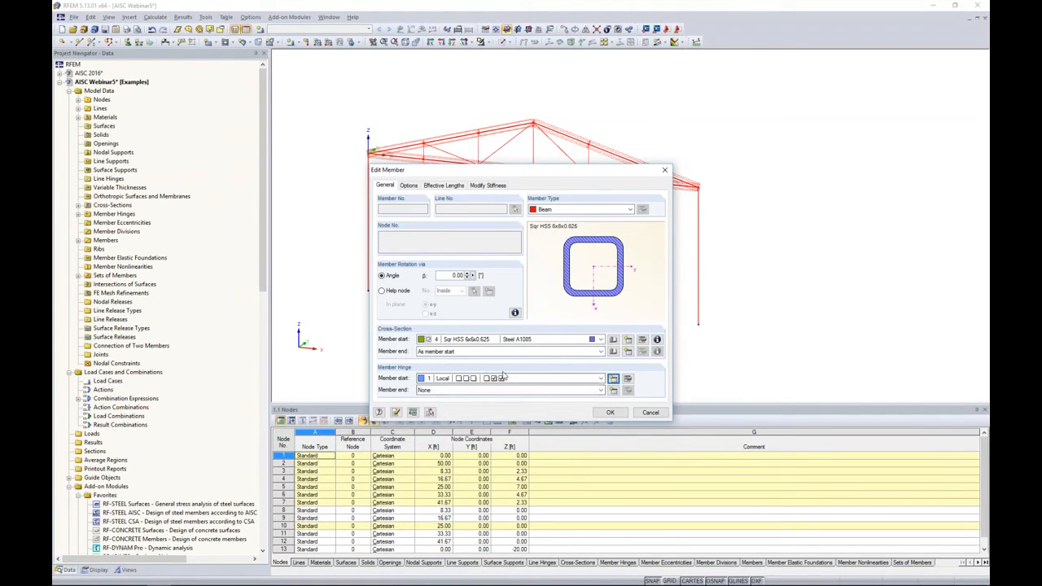
left_click(431, 390)
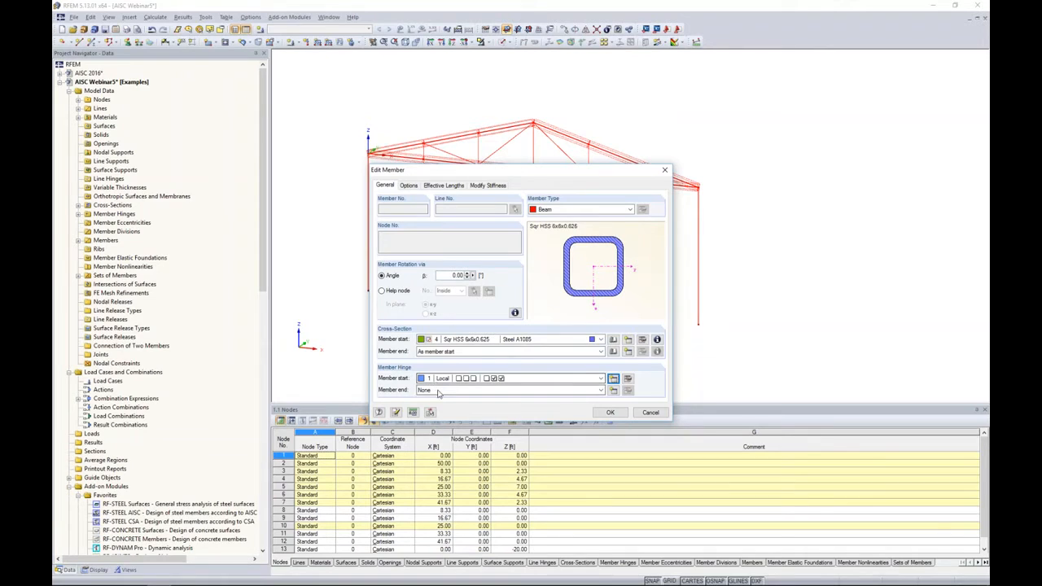
left_click(439, 407)
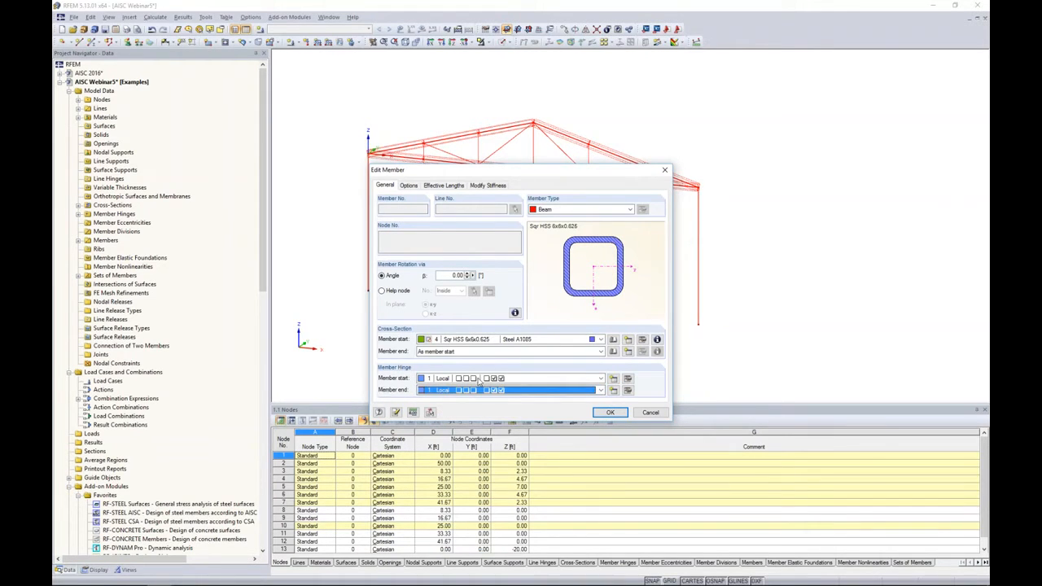
left_click(609, 412)
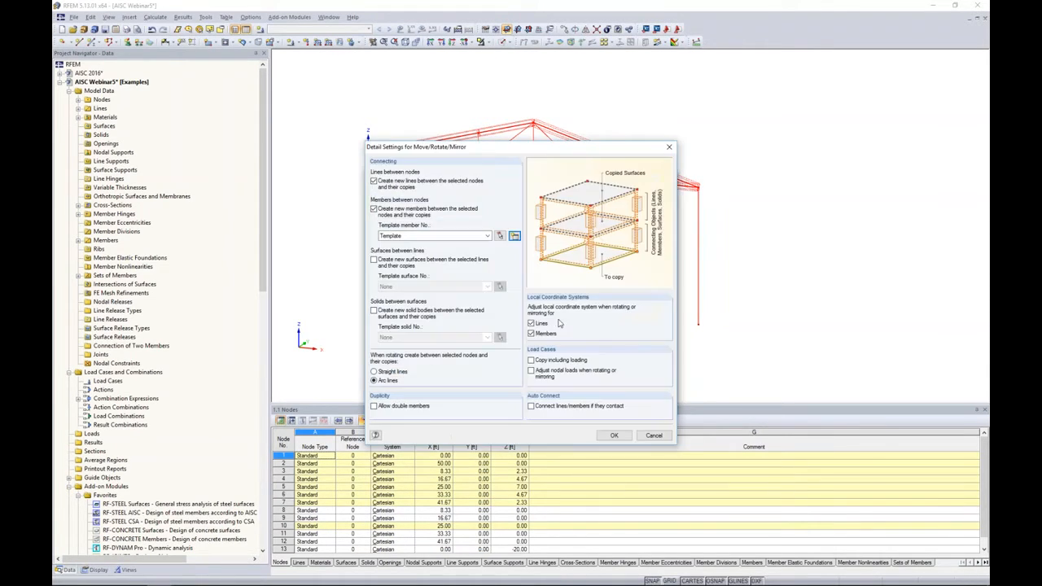
Accept the connection settings and generate the three frame copies at 20 ft spacing in Y
left_click(614, 435)
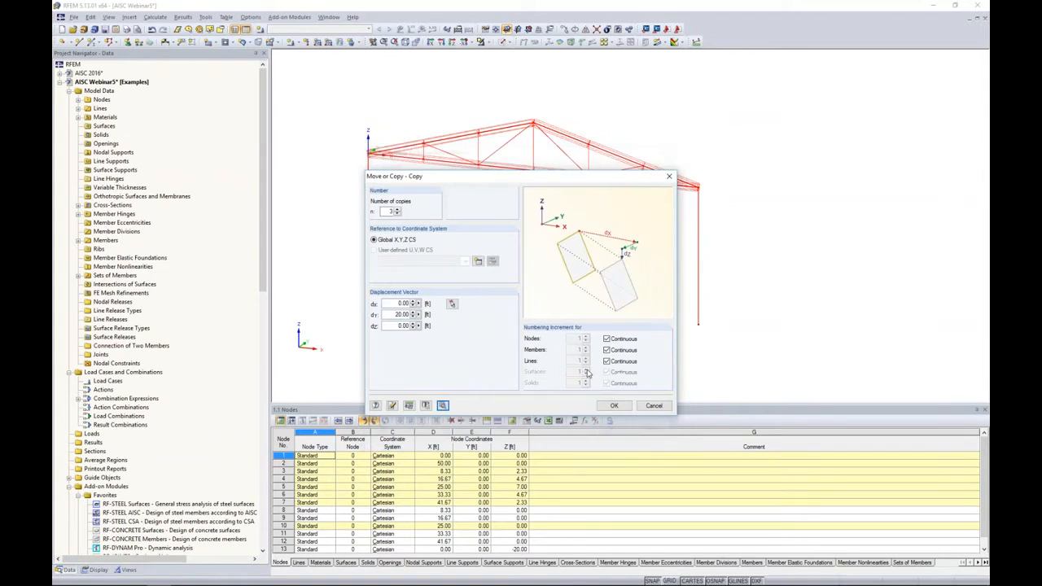
left_click(614, 405)
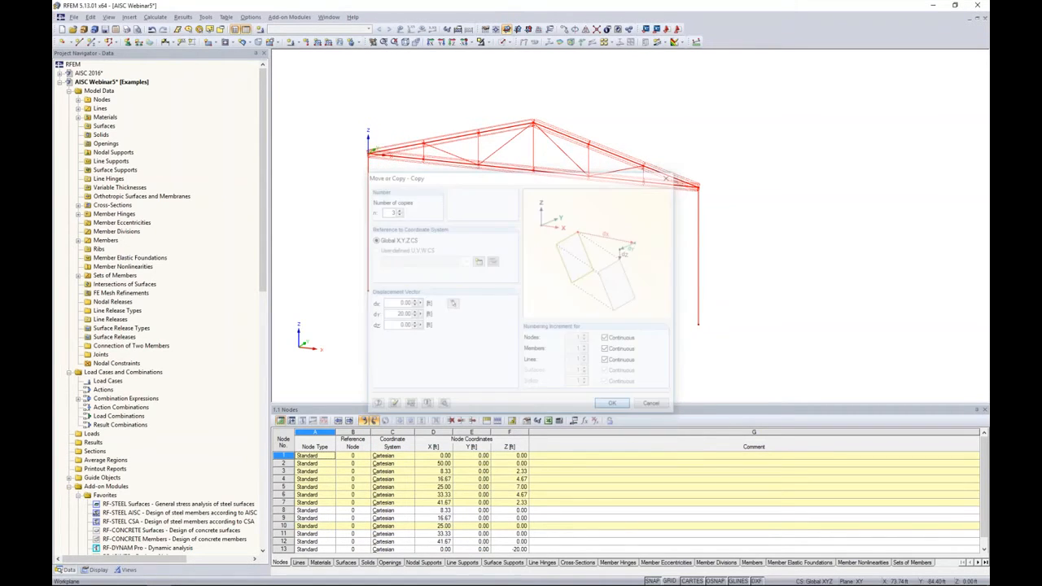
scroll(651, 269, "down", 2)
middle_click_drag(651, 266, 561, 284)
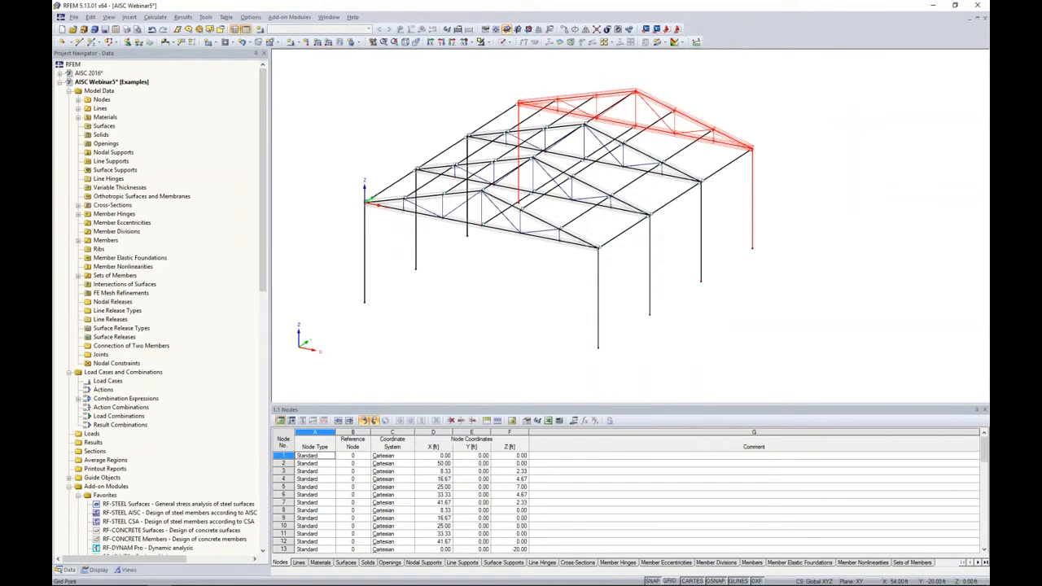
Switch the building to the Solid Display Model and inspect the copied frames and their connecting members from several angles
left_click(506, 41)
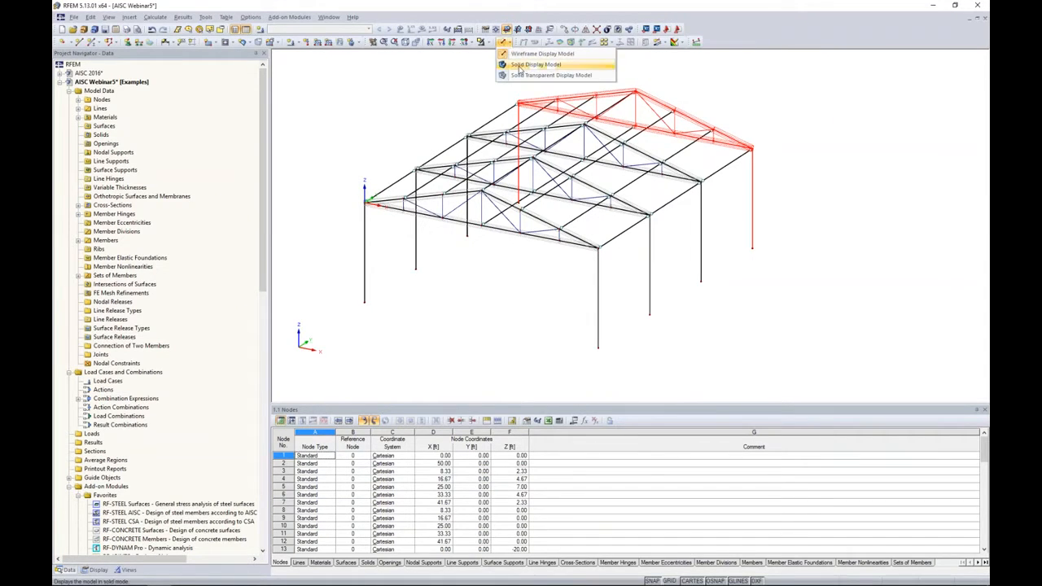
left_click(521, 66)
middle_click_drag(724, 236, 562, 240, "ctrl")
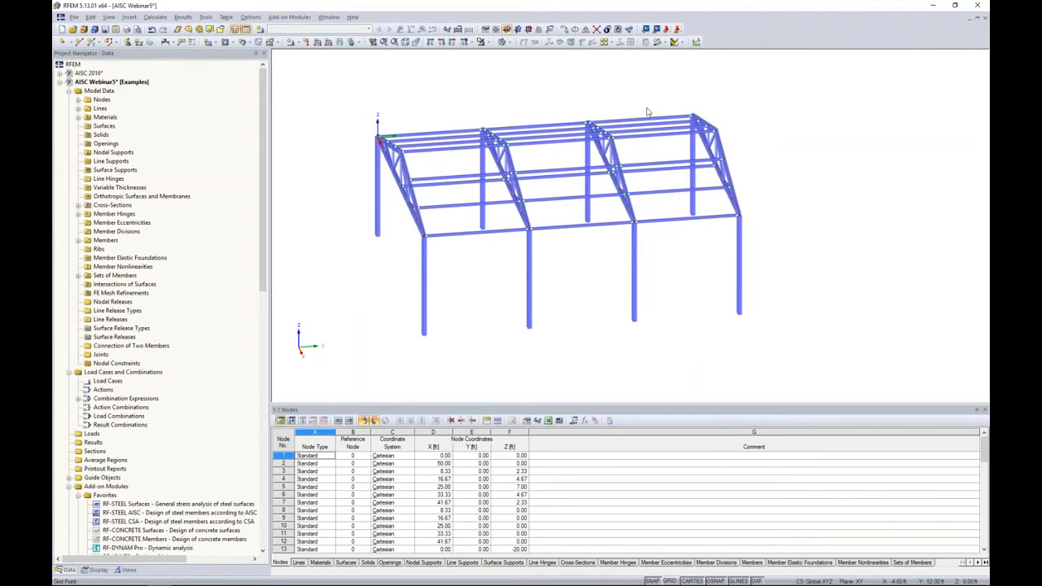
middle_click_drag(571, 283, 755, 288, "ctrl")
middle_click_drag(611, 236, 625, 253)
scroll(502, 277, "up", 4)
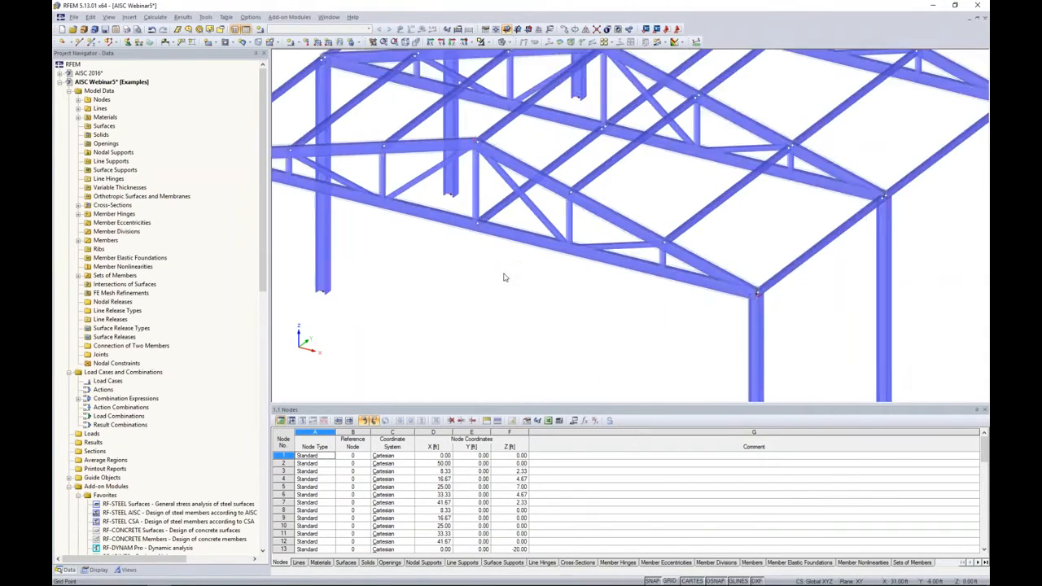
scroll(503, 277, "down", 3)
middle_click_drag(503, 277, 676, 214, "ctrl")
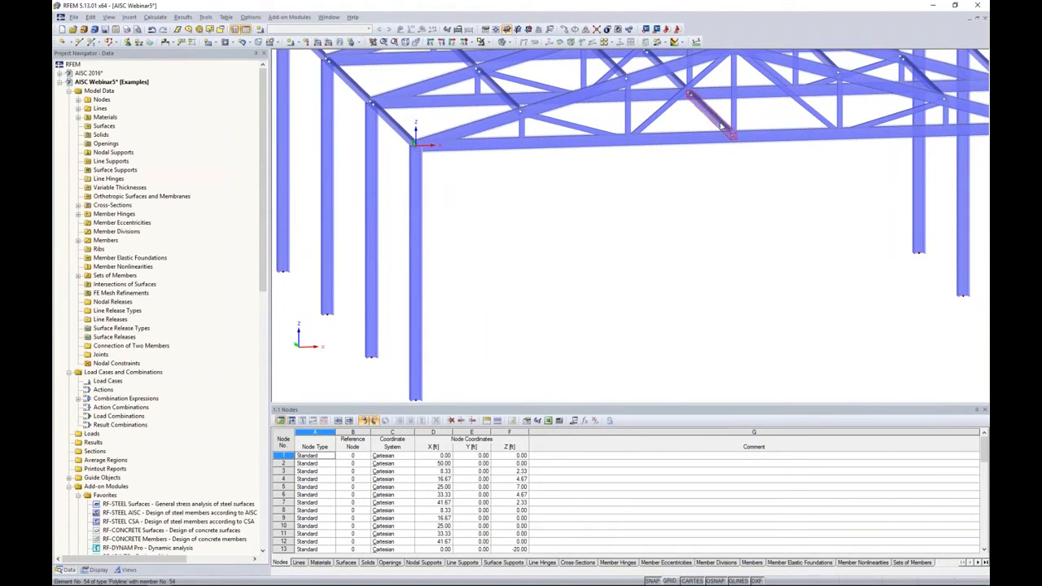
middle_click_drag(712, 123, 656, 242, "ctrl")
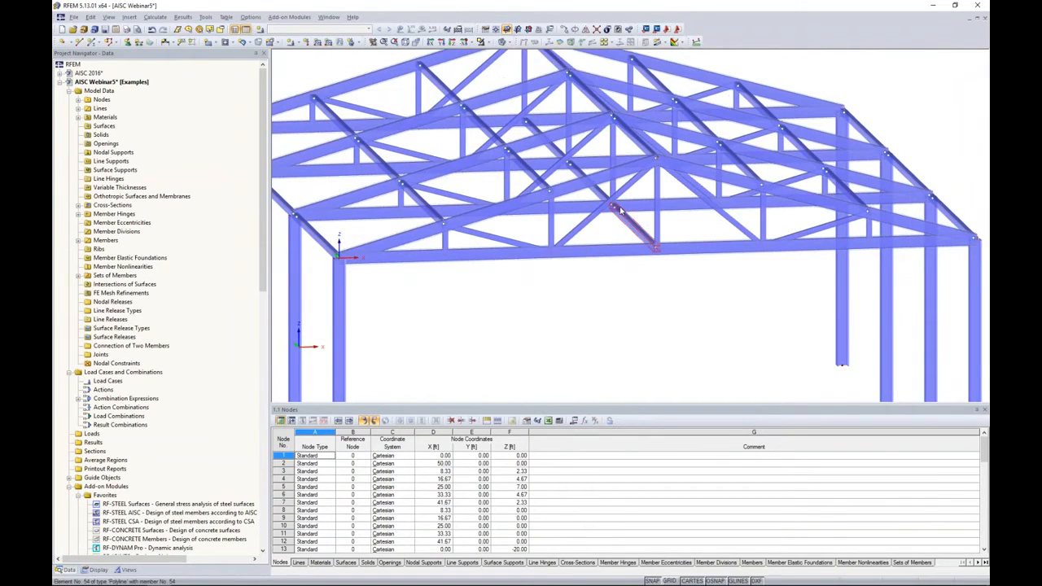
scroll(668, 258, "down", 2)
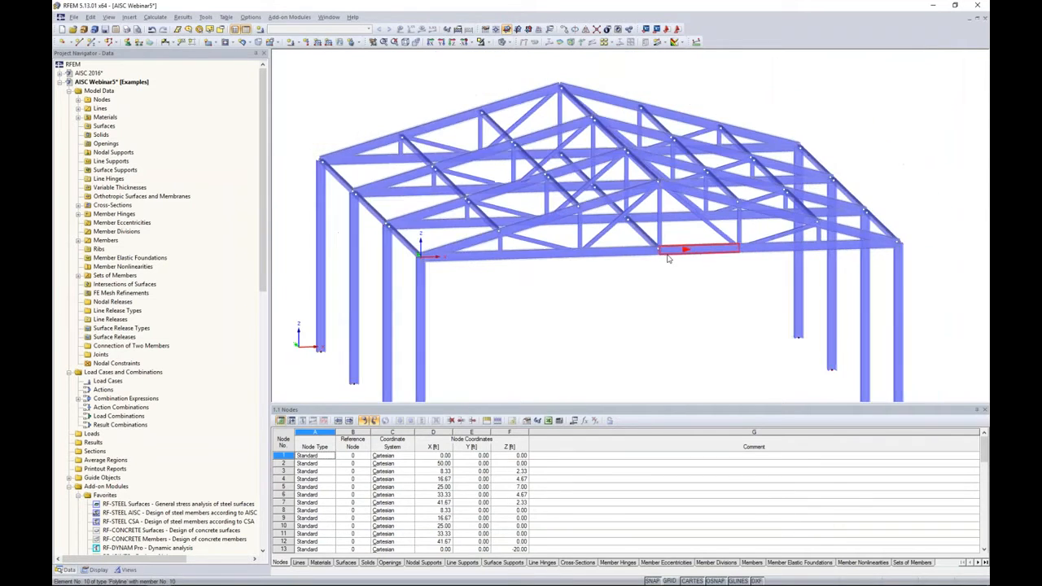
middle_click_drag(666, 260, 525, 263, "ctrl")
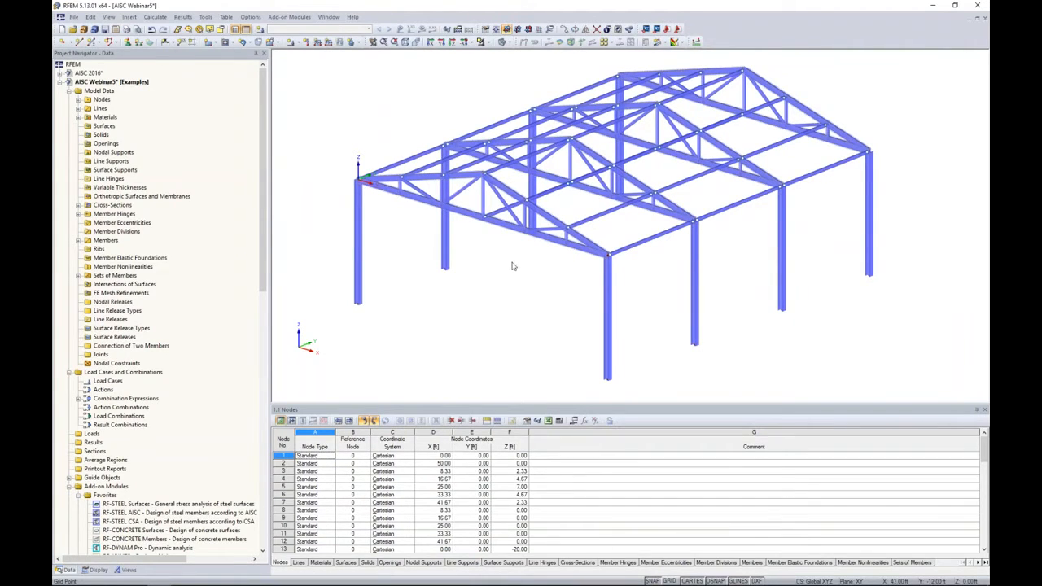
Begin a new nodal support and set its support type to Rigid
left_click(128, 42)
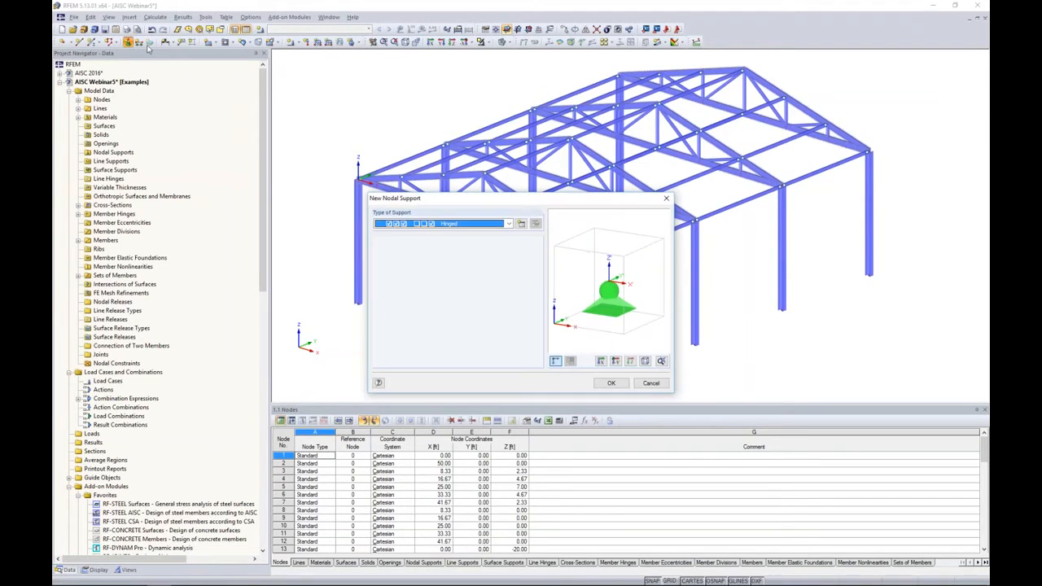
left_click(508, 223)
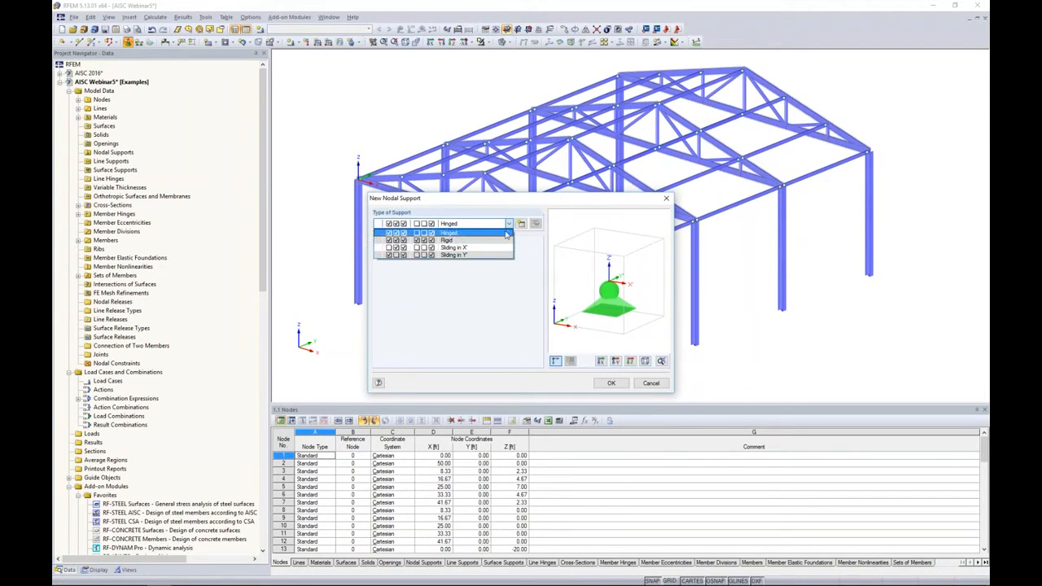
left_click(474, 241)
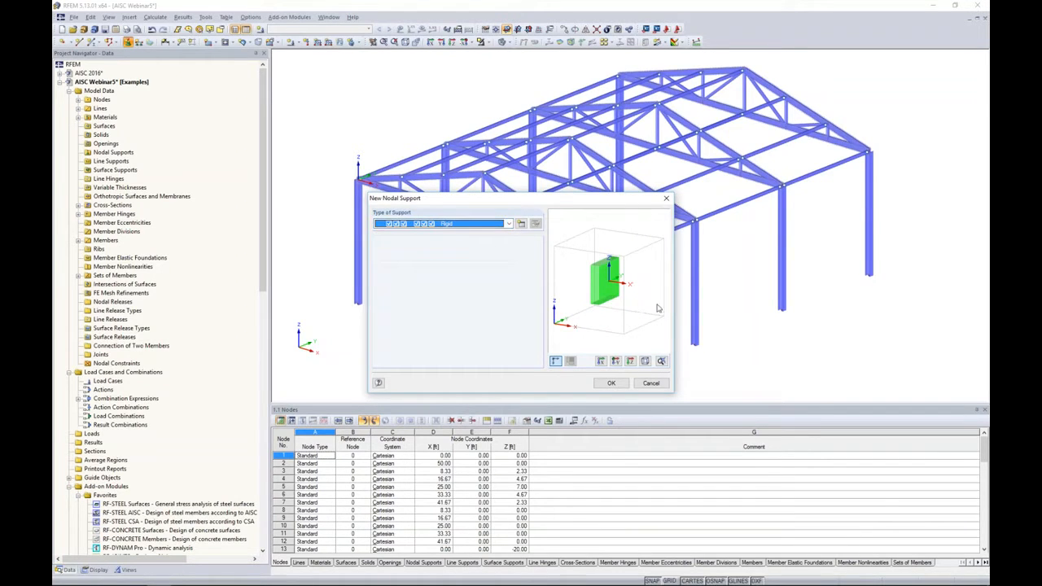
left_click(508, 225)
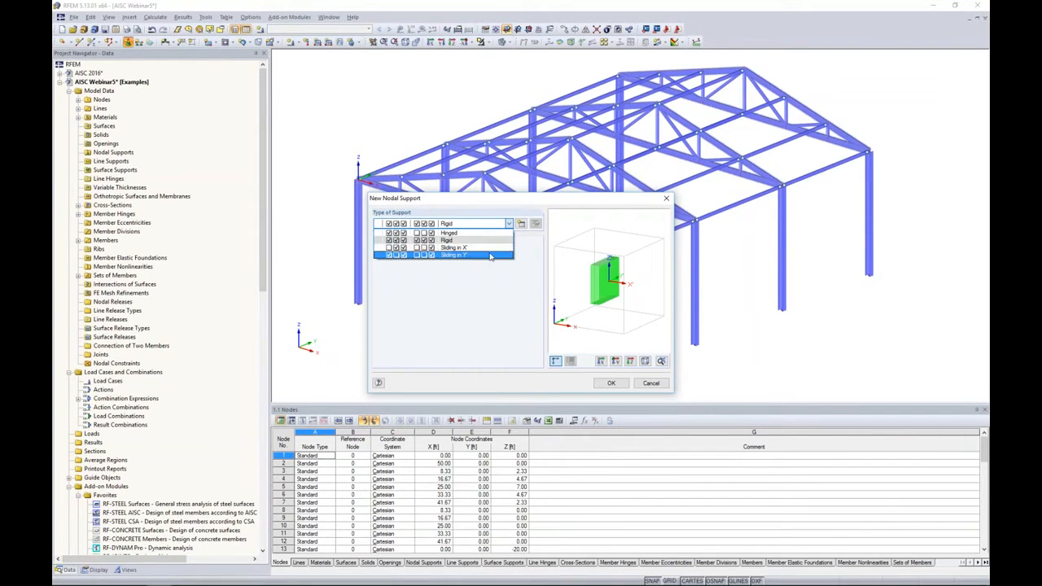
left_click(511, 262)
left_click(522, 225)
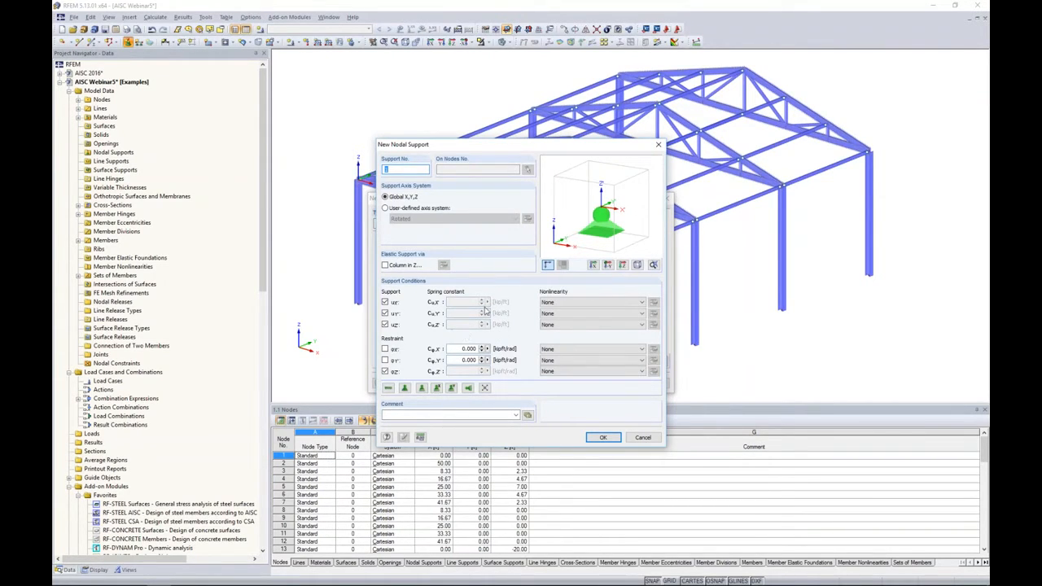
left_click(556, 303)
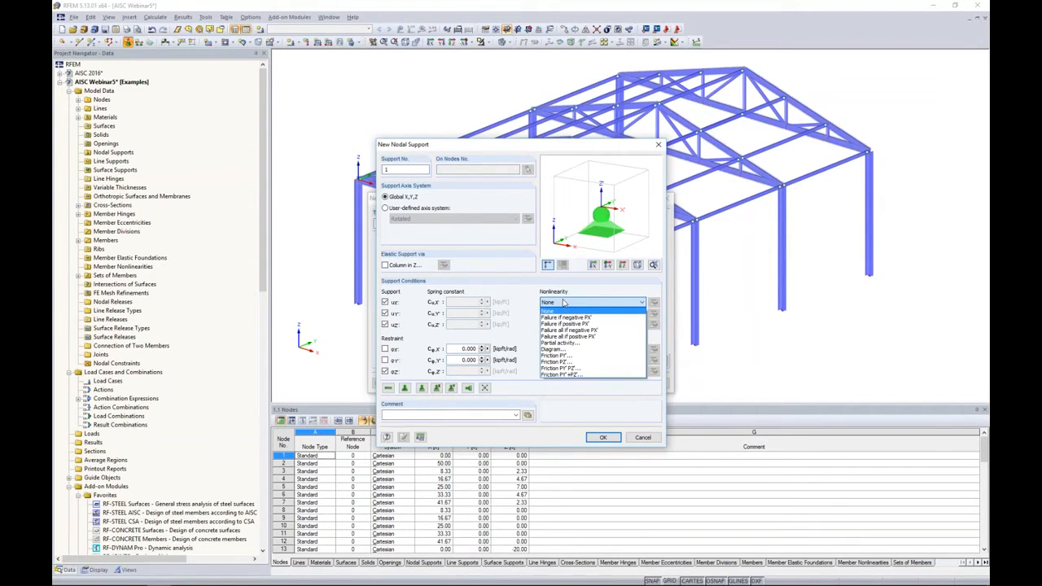
left_click(526, 299)
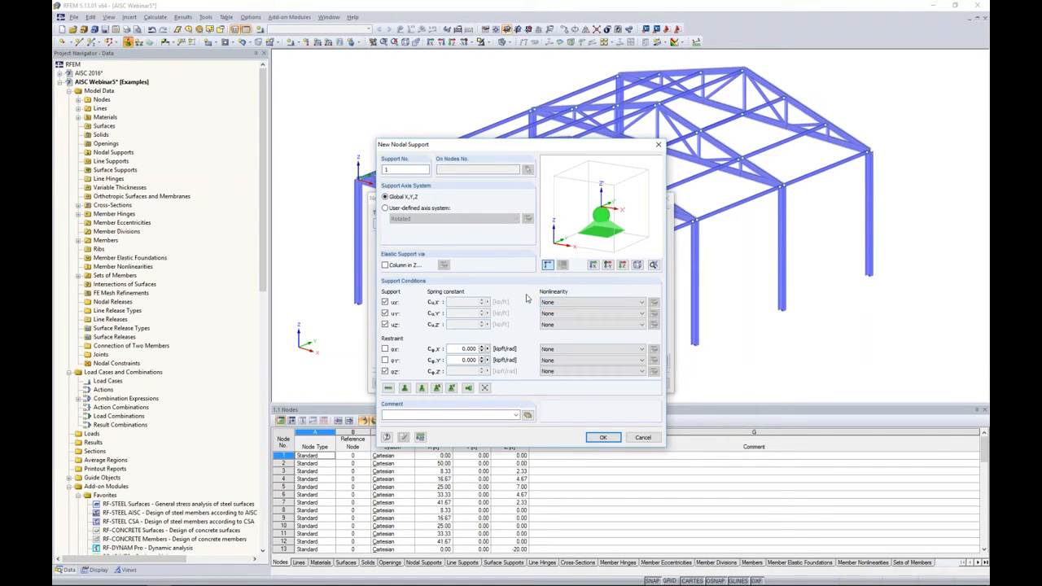
left_click(643, 437)
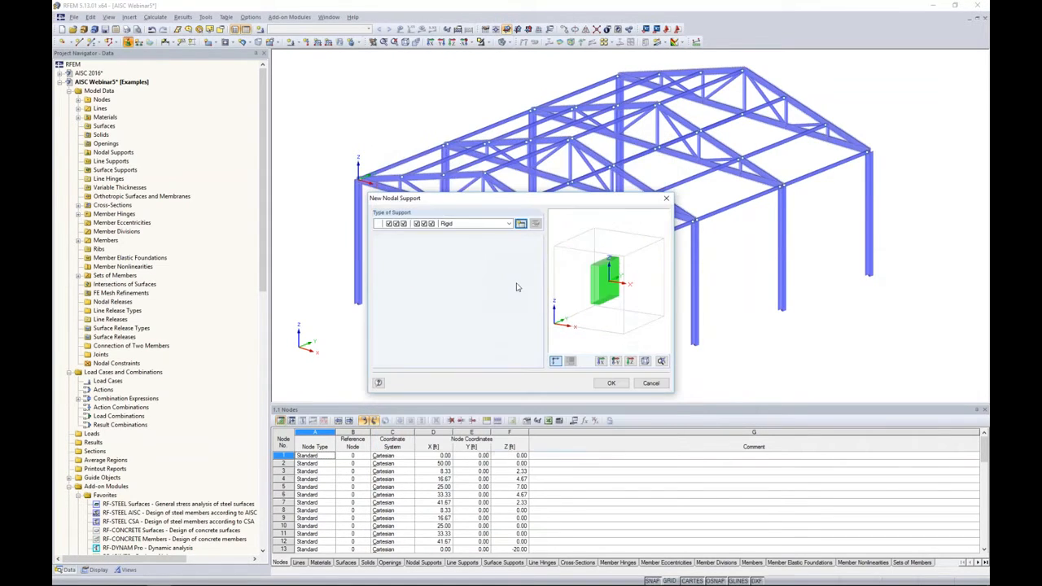
Apply the Rigid nodal support to the base nodes of all columns
left_click(493, 224)
left_click(483, 244)
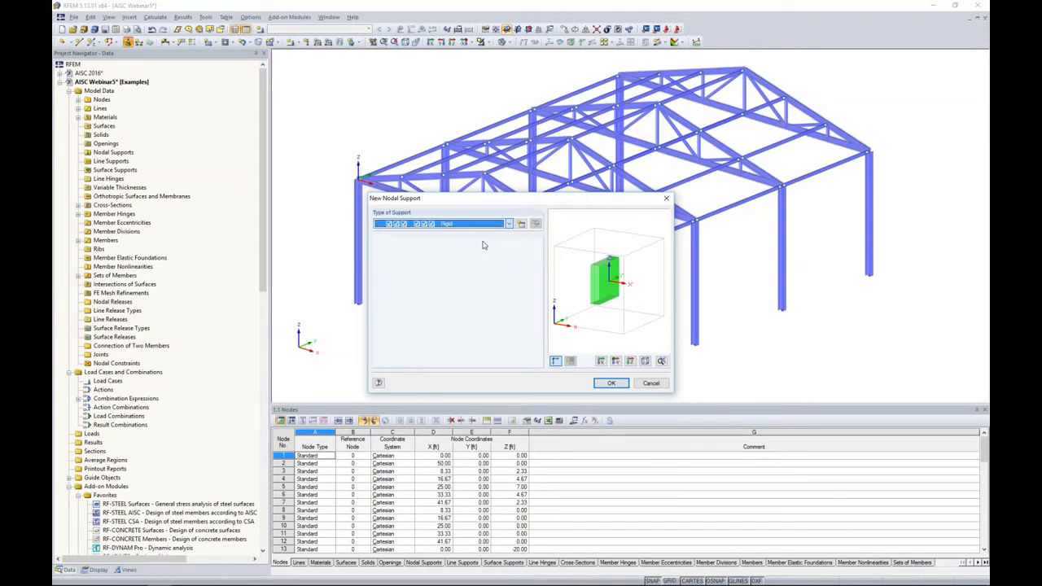
left_click(610, 382)
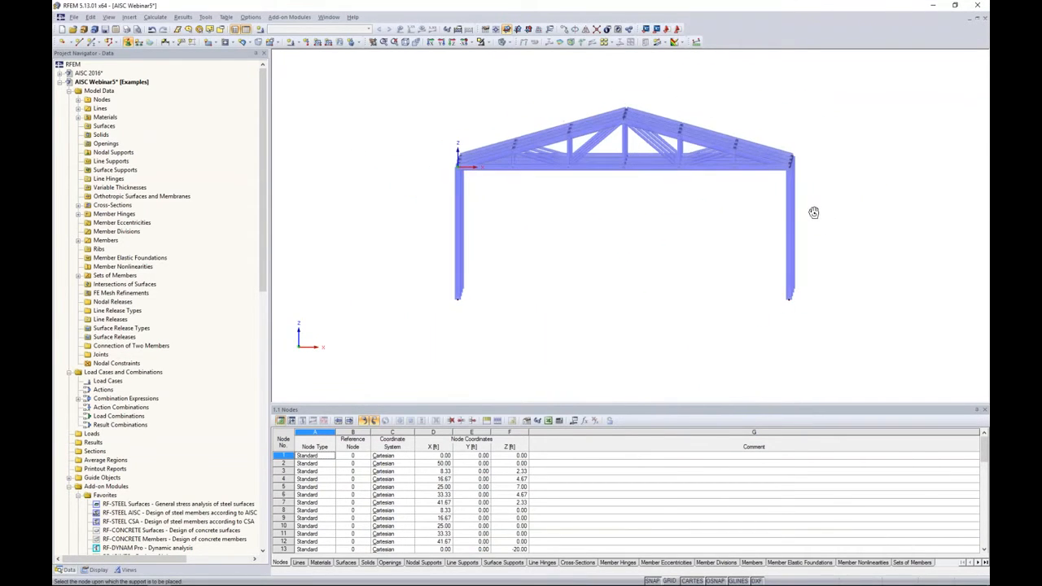
left_click_drag(399, 253, 872, 353)
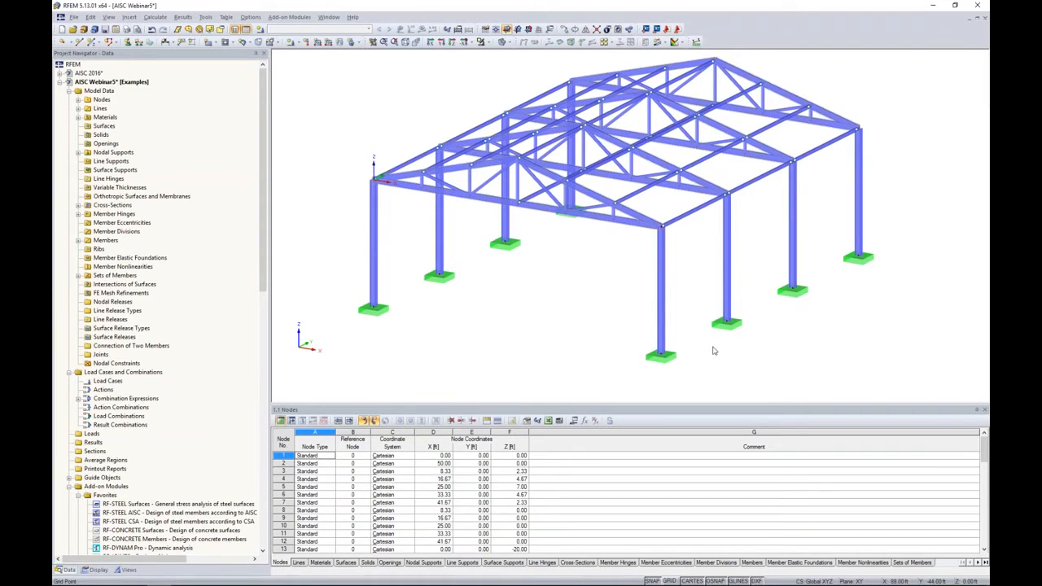
Decrease the display size of the nodal support symbols at the column bases
right_click(671, 363)
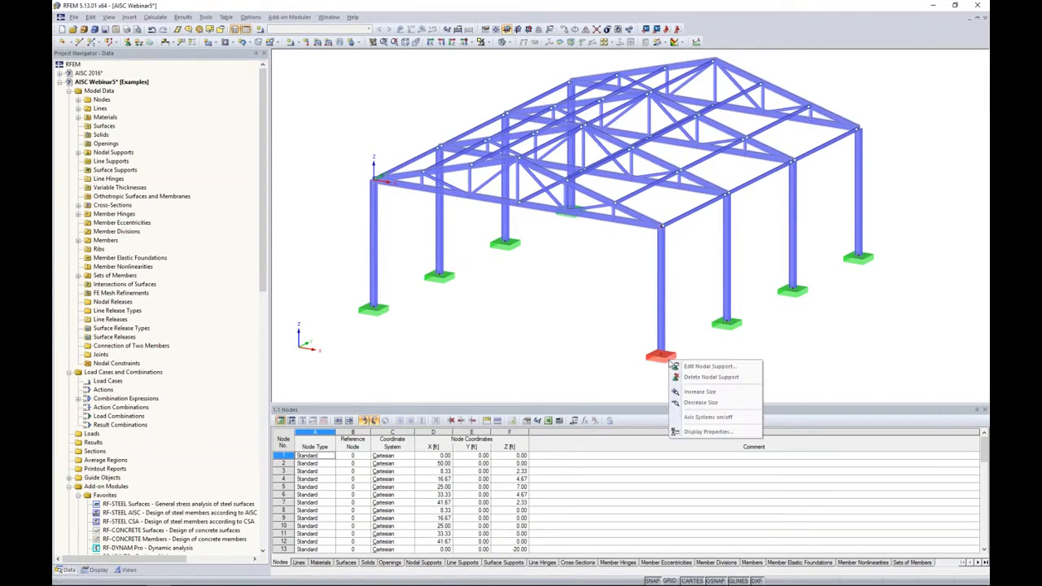
left_click(698, 402)
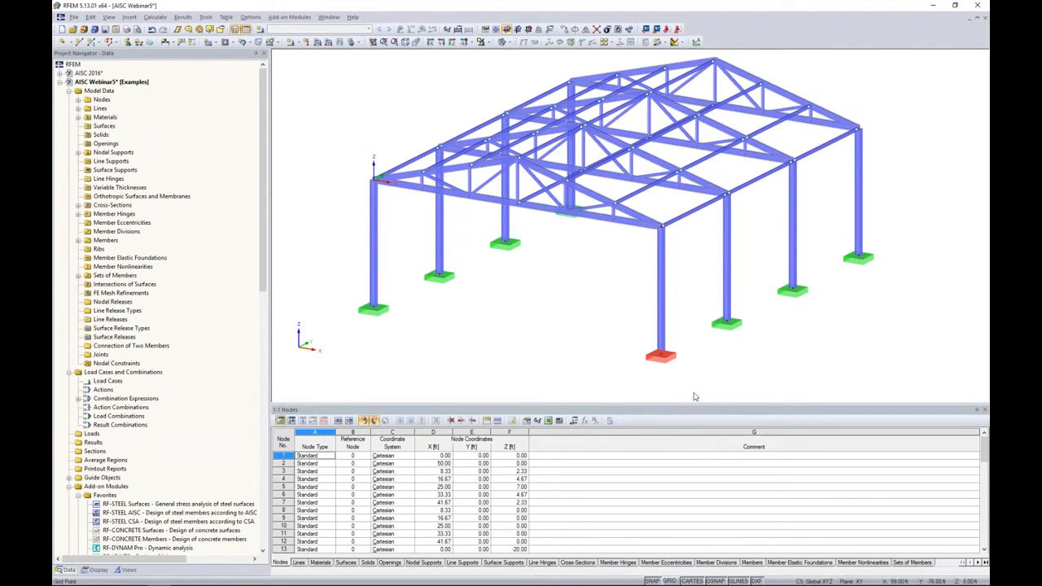
Save the model with its supported frames
middle_click_drag(698, 379, 668, 351)
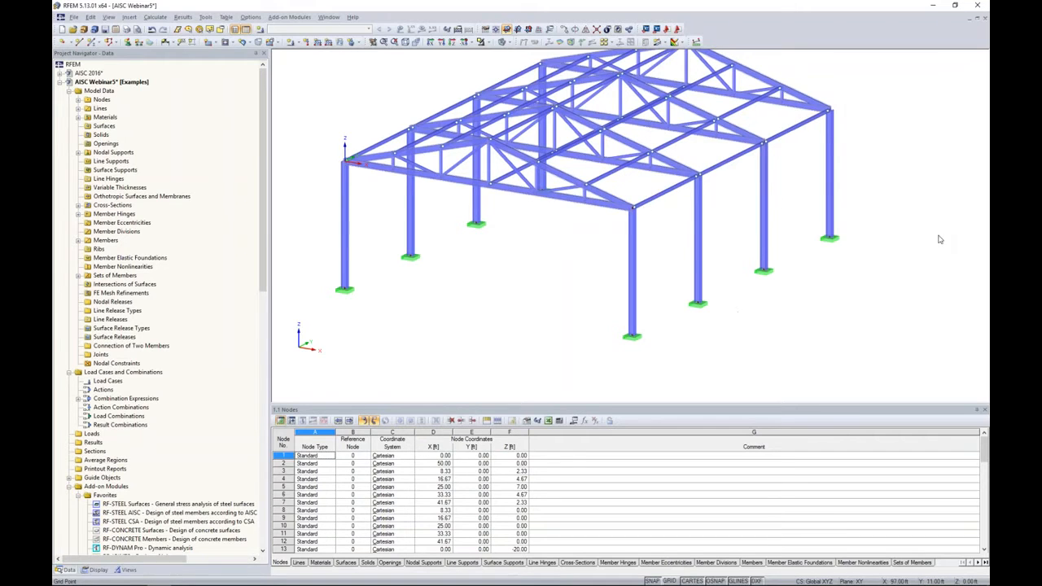
scroll(900, 241, "down", 1)
middle_click_drag(899, 241, 855, 280)
left_click(104, 29)
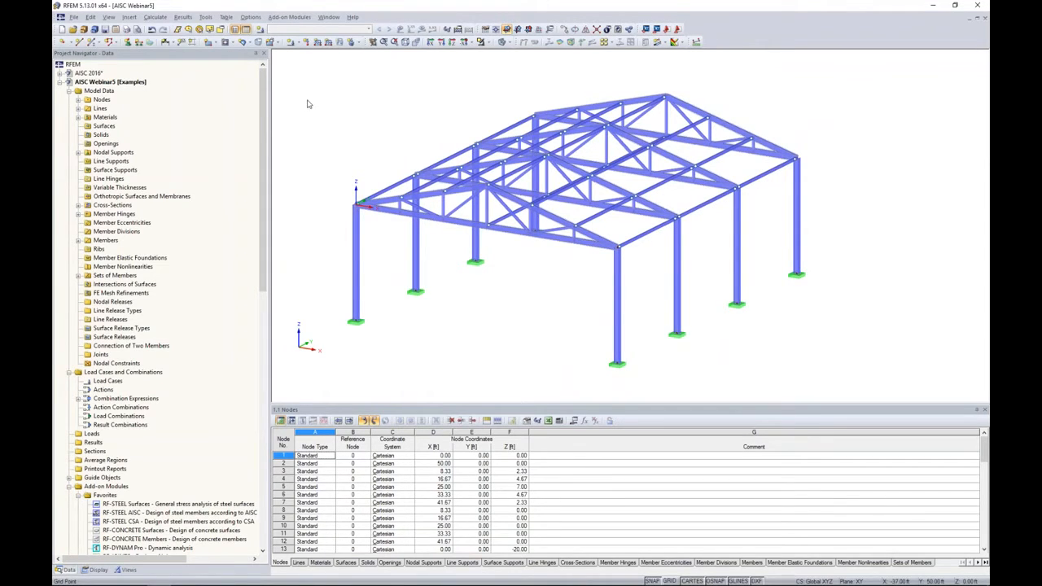
Create the first load case, describe it as Dead and assign it the Dead action category
left_click(261, 31)
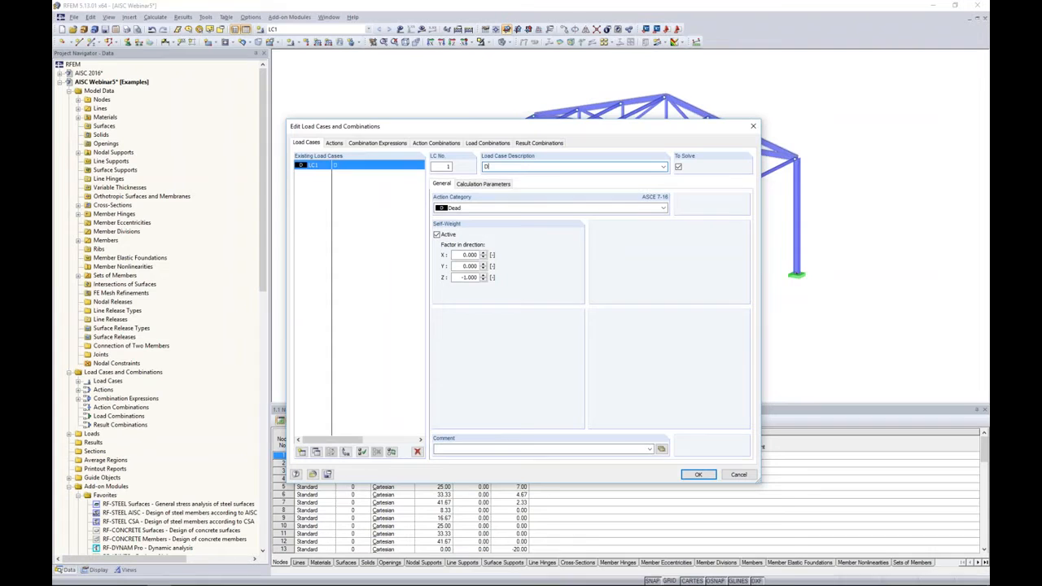
left_click(481, 208)
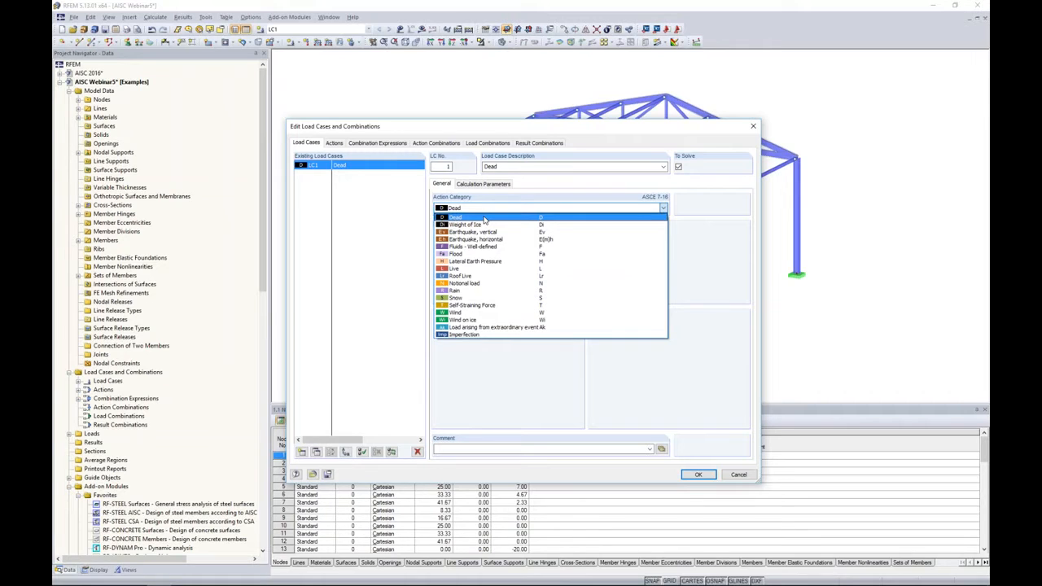
left_click(459, 218)
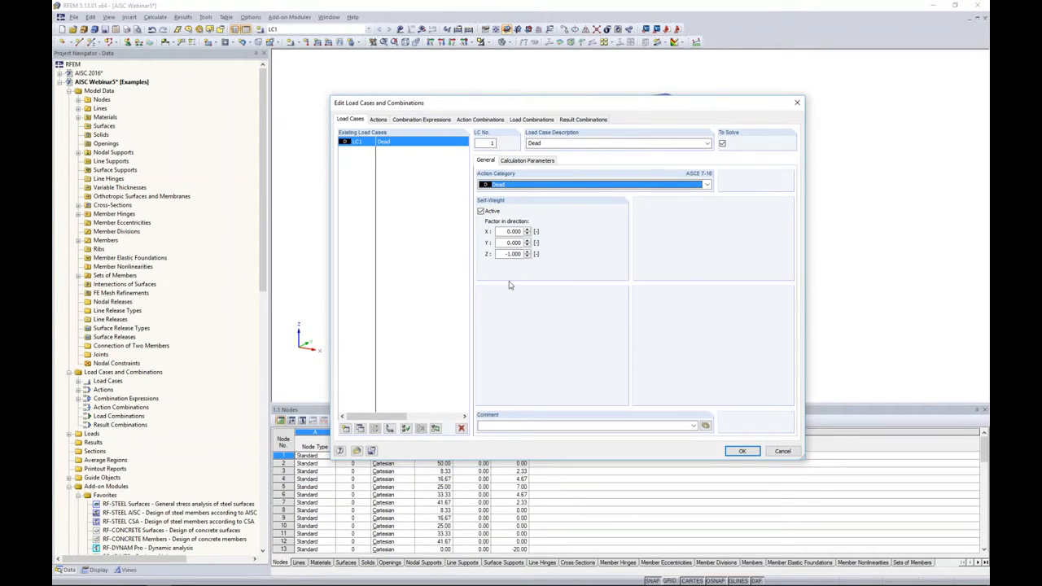
Add a second load case described as Live with the Live action category
left_click(346, 428)
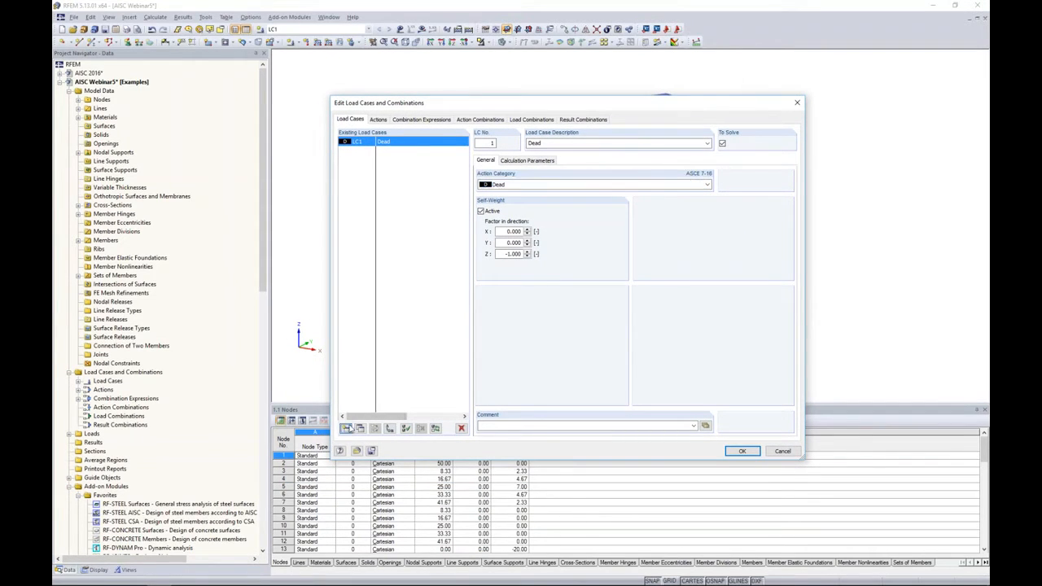
type("Live")
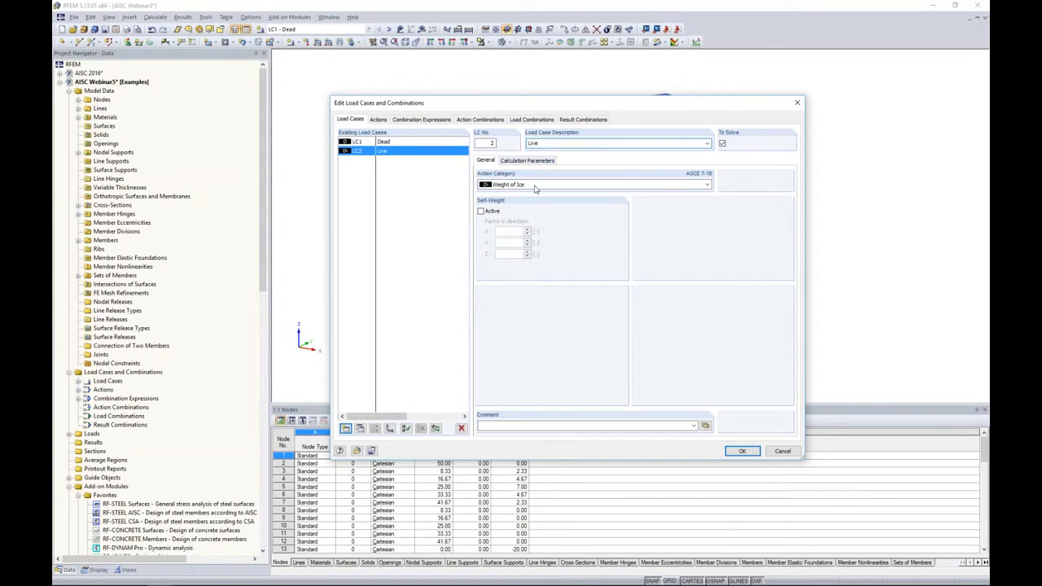
left_click(535, 185)
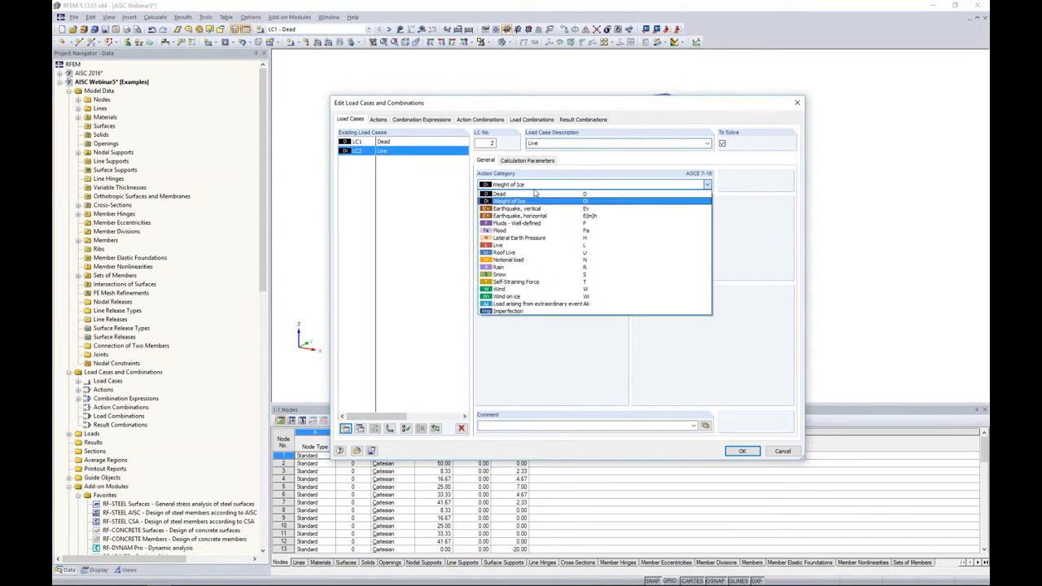
left_click(514, 250)
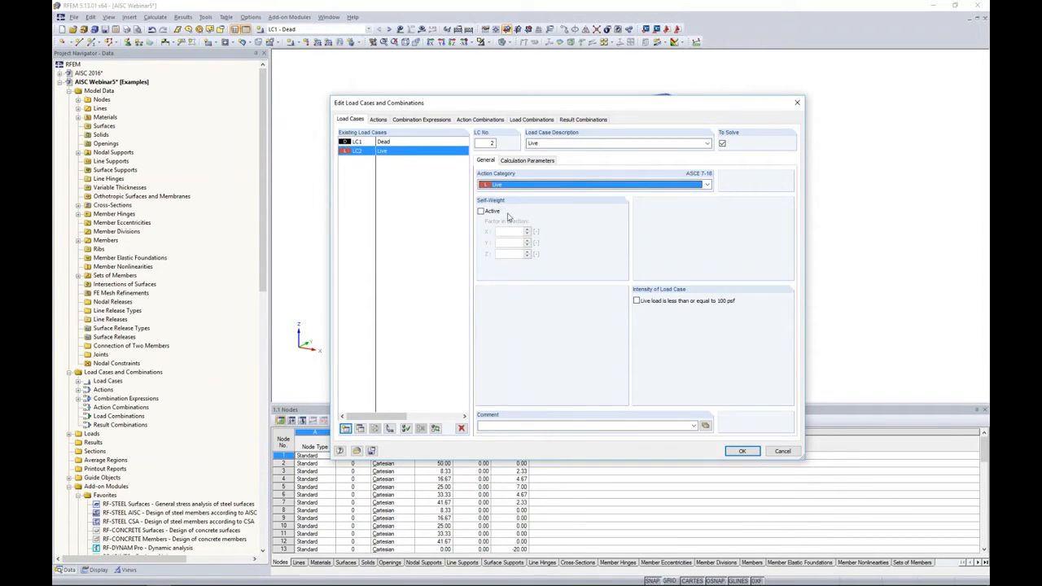
Add a load case Wind 1 in the Wind action category and copy it as Wind 2
left_click(345, 428)
type("Wind 1")
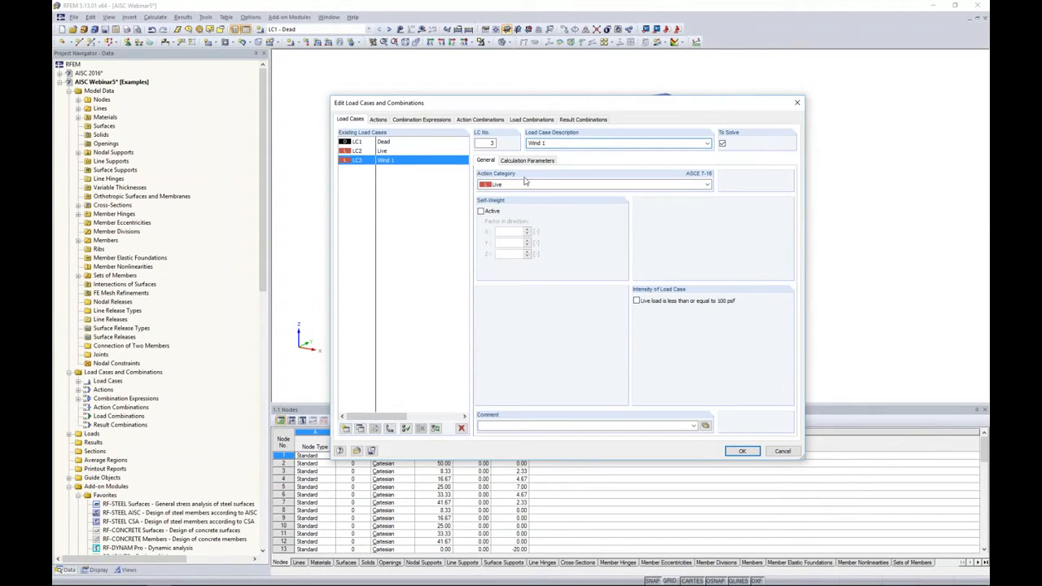
left_click(525, 182)
left_click(520, 292)
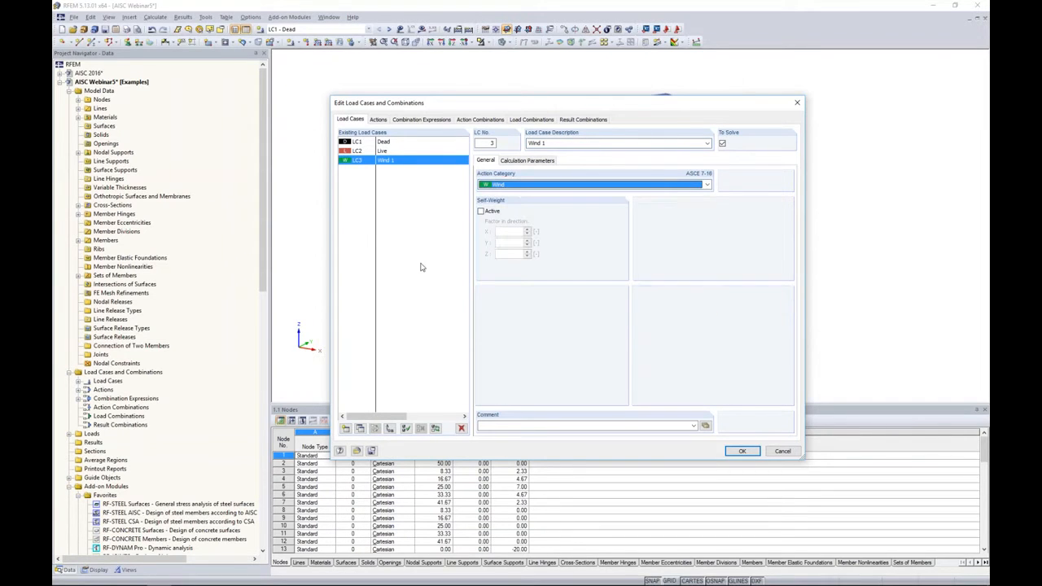
left_click(359, 429)
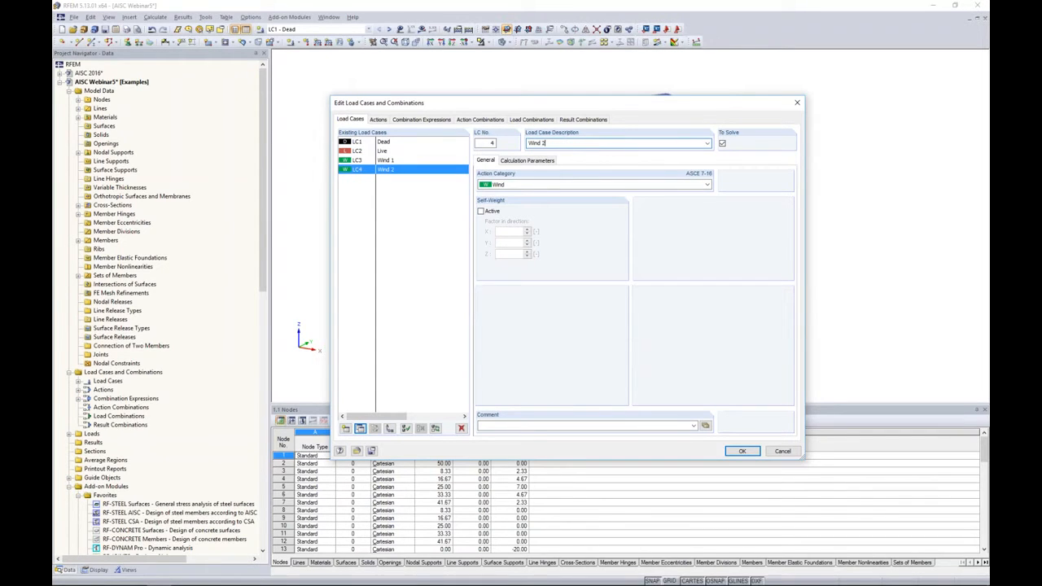
Review the combination expressions and examine the ASCE 7-16 Section 2.4 (ASD) design situation formulas
left_click(421, 119)
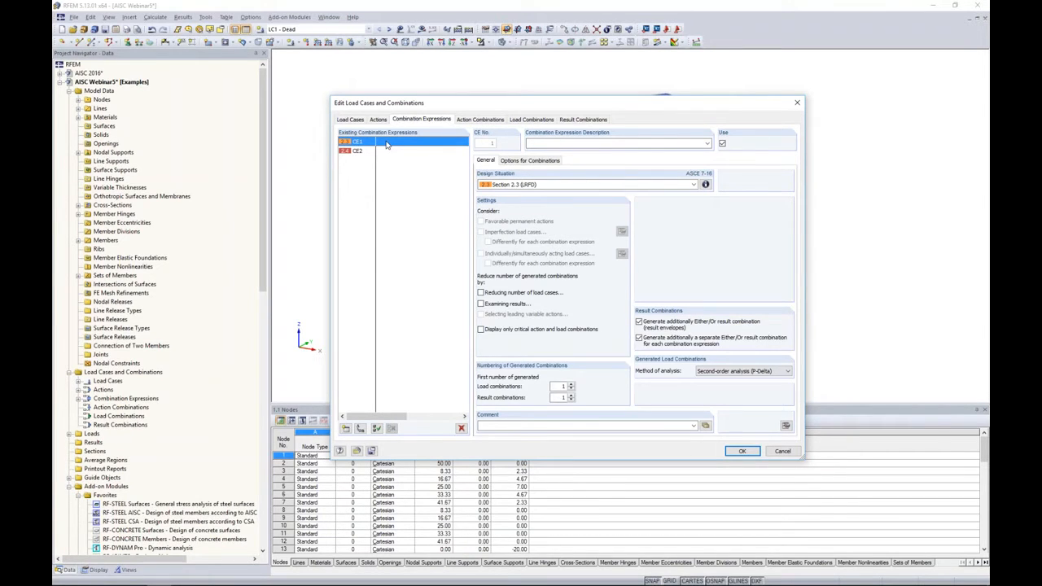
left_click(368, 152)
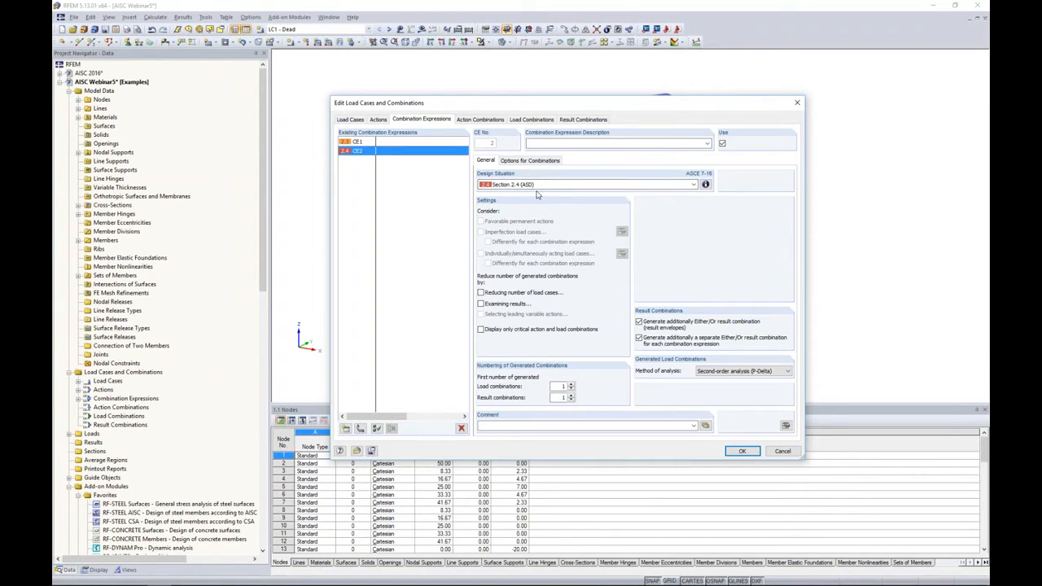
left_click(705, 185)
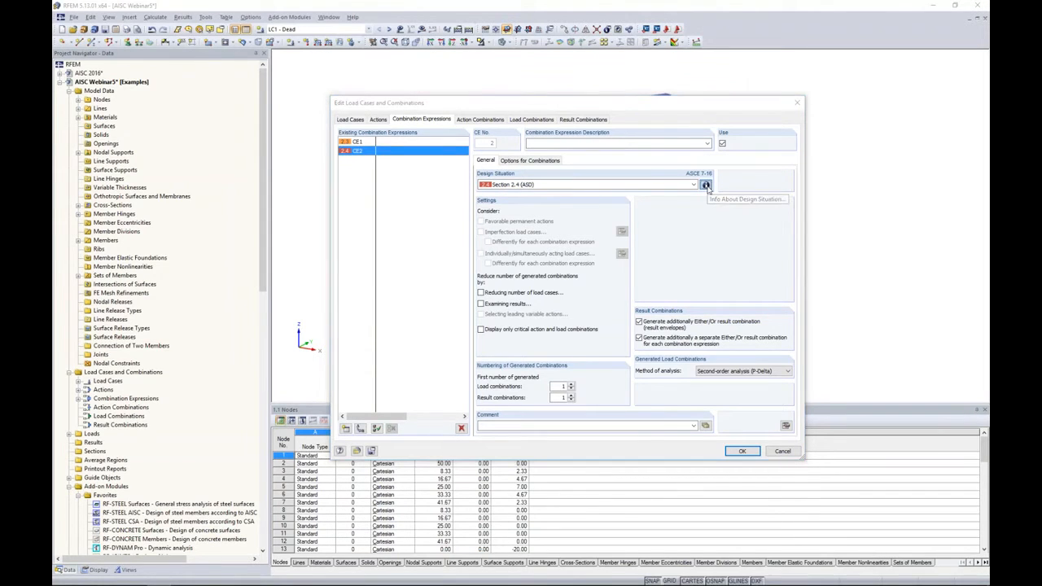
left_click_drag(625, 163, 664, 215)
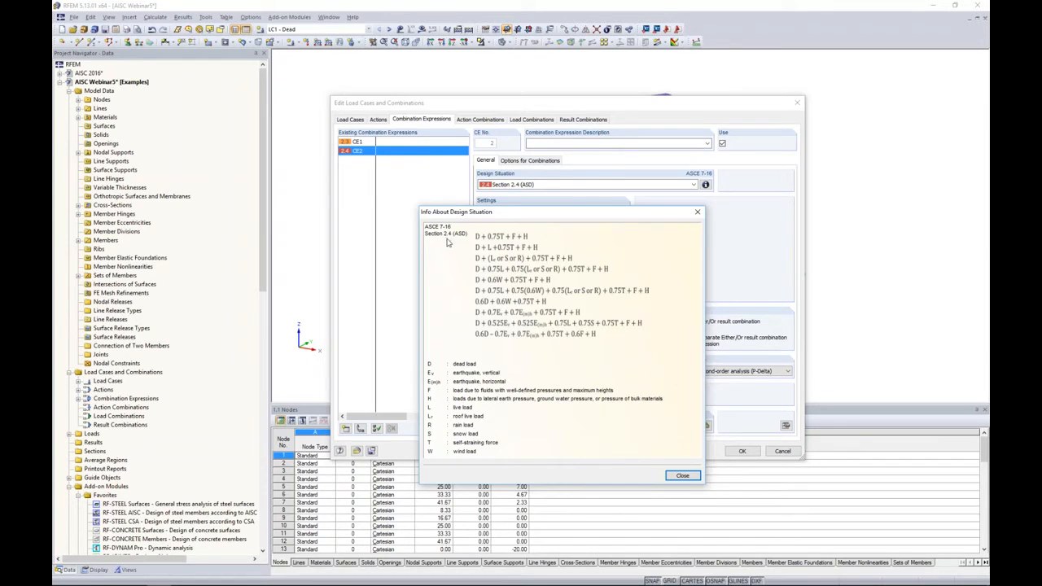
left_click(684, 476)
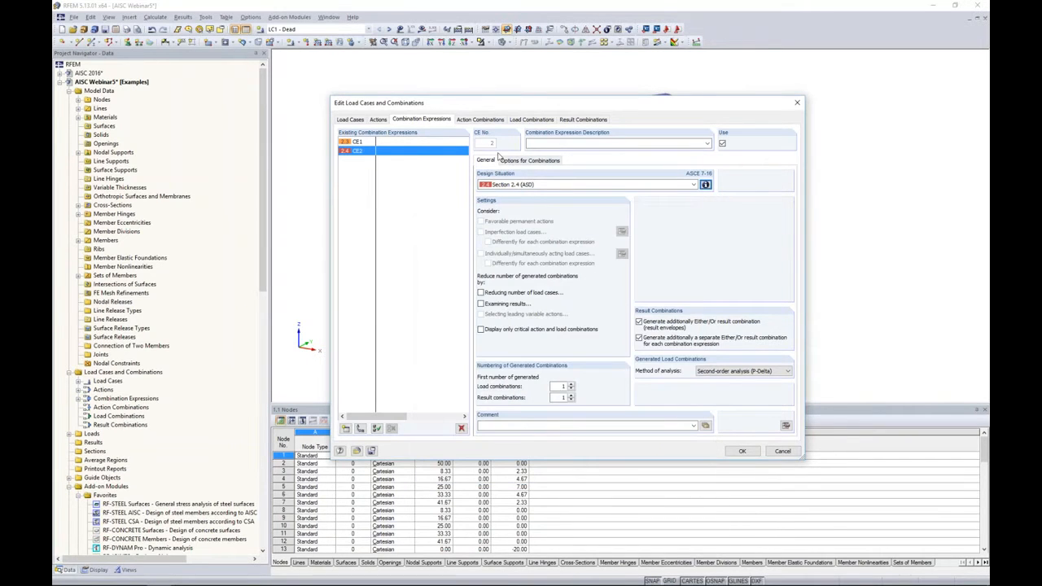
Generate and review the load and result combinations for LRFD and ASD, and accept the load case definitions
left_click(526, 122)
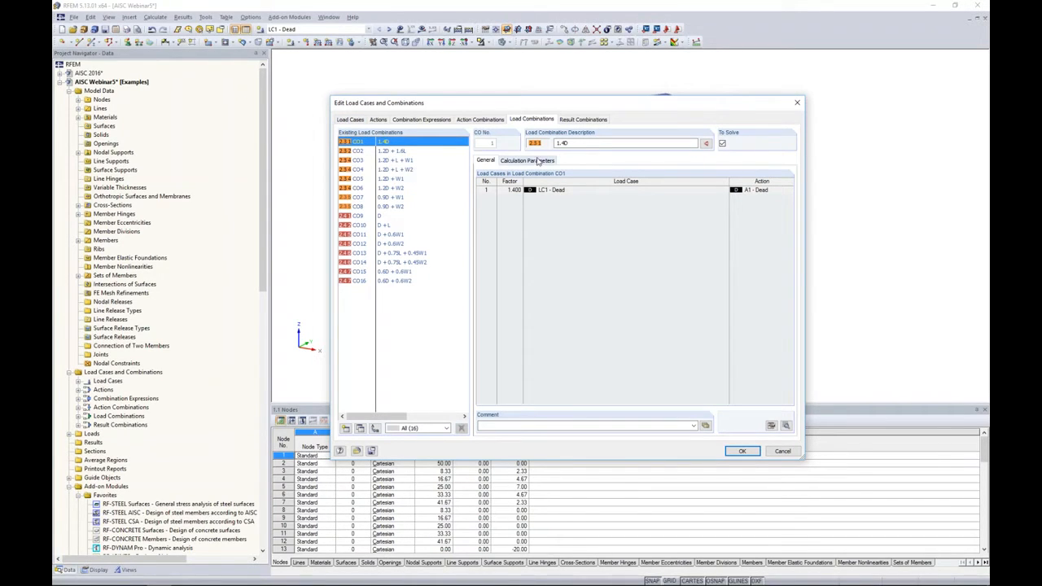
left_click(583, 119)
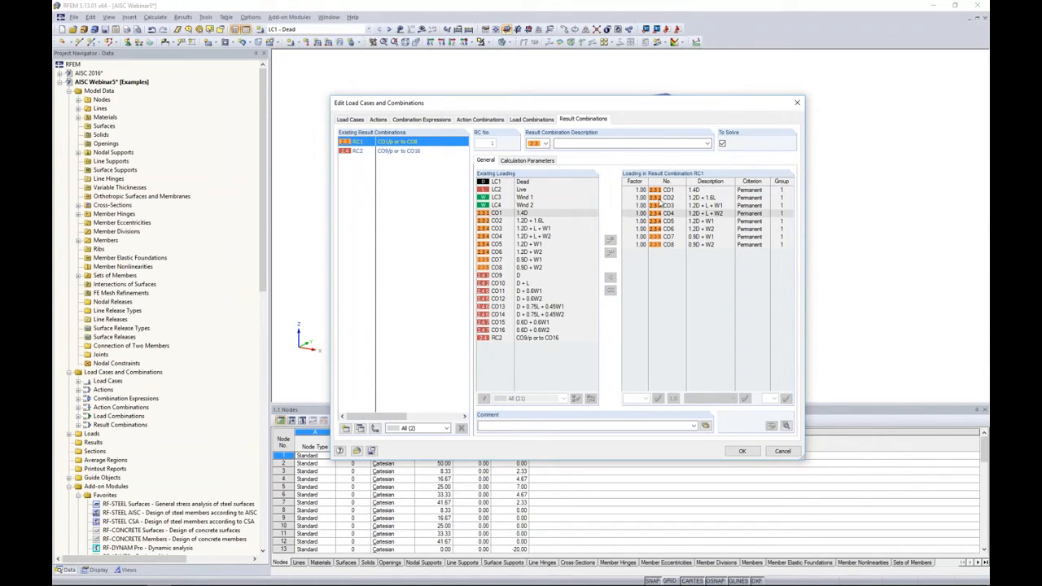
left_click(403, 151)
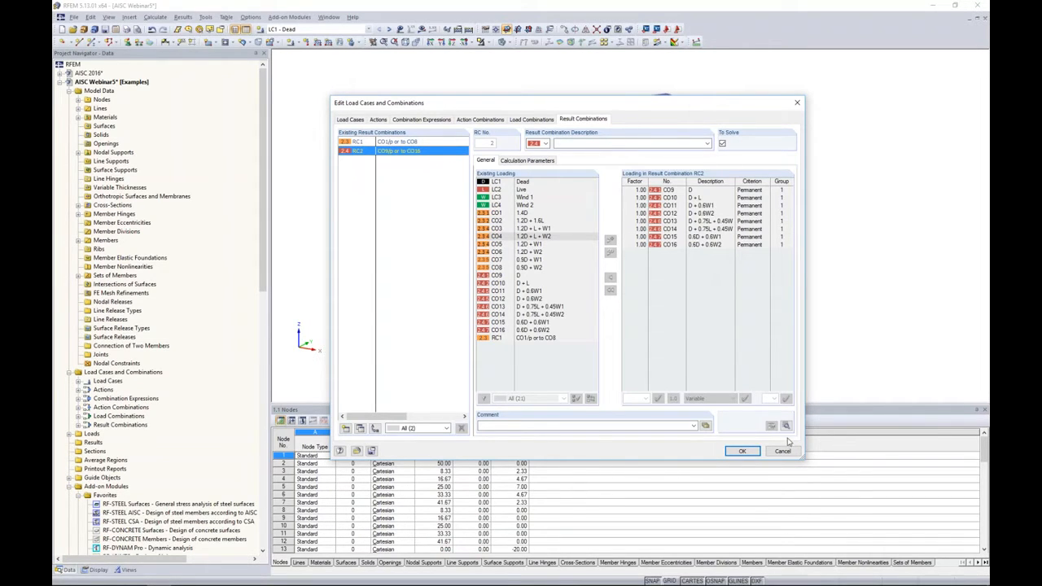
left_click(742, 452)
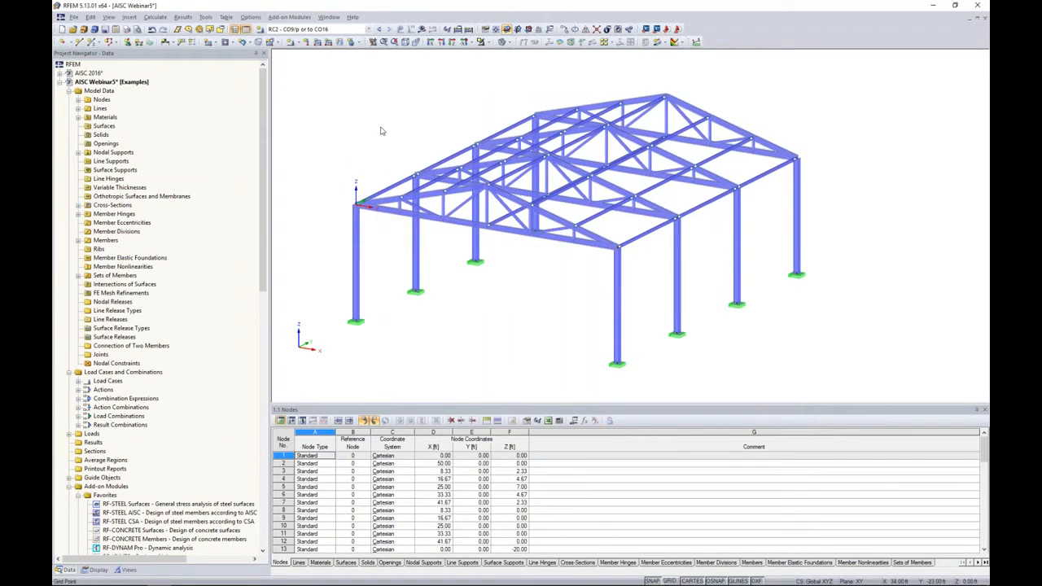
Make the Live load case LC2 the current one for load entry
left_click(330, 30)
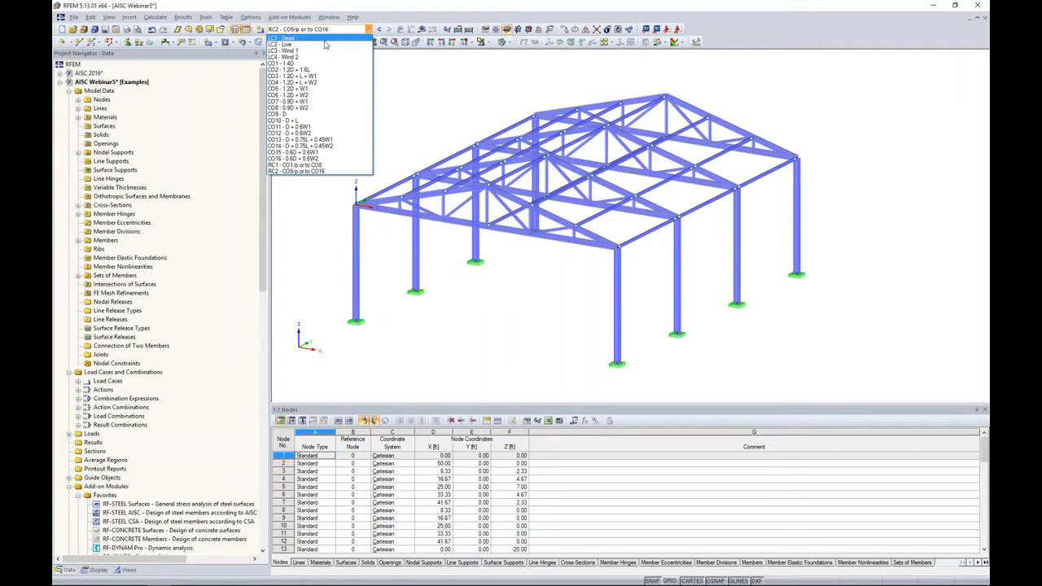
left_click(322, 38)
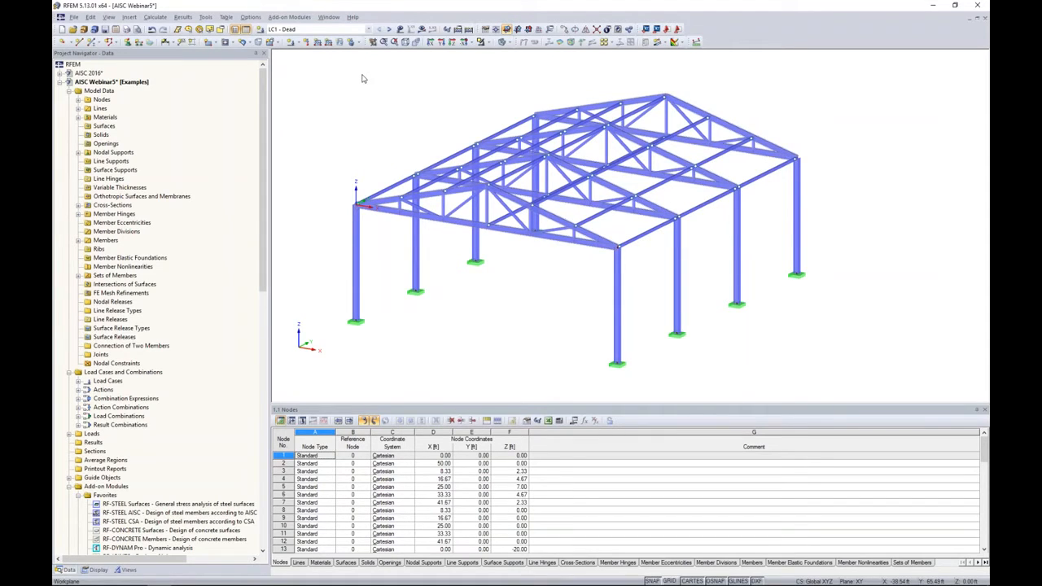
left_click(389, 29)
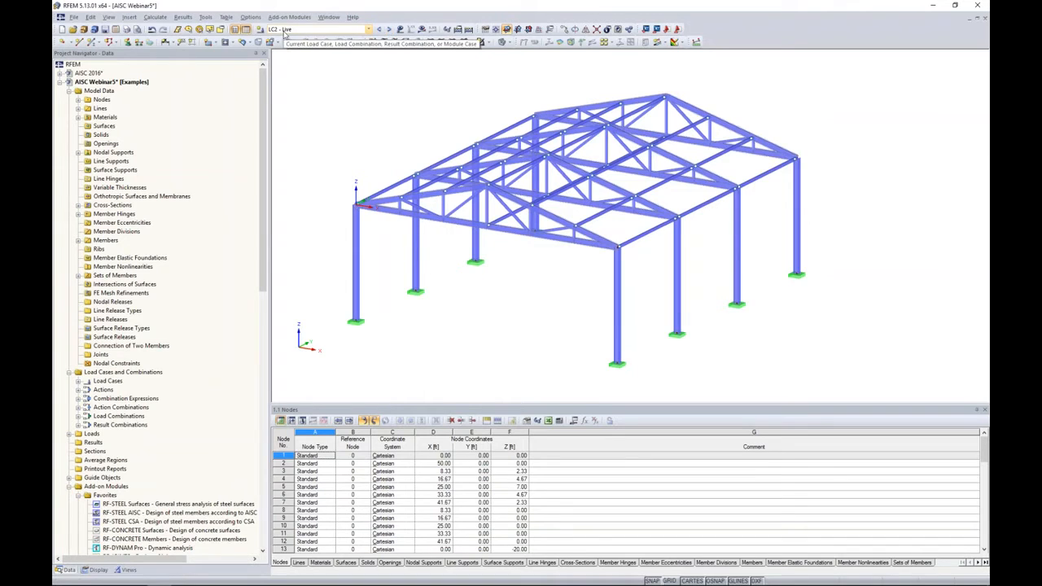
Generate member loads from an area load via planes, using global true-area direction ZL and a uniform magnitude of -0.050 ksf
left_click(209, 19)
mouse_move(241, 236)
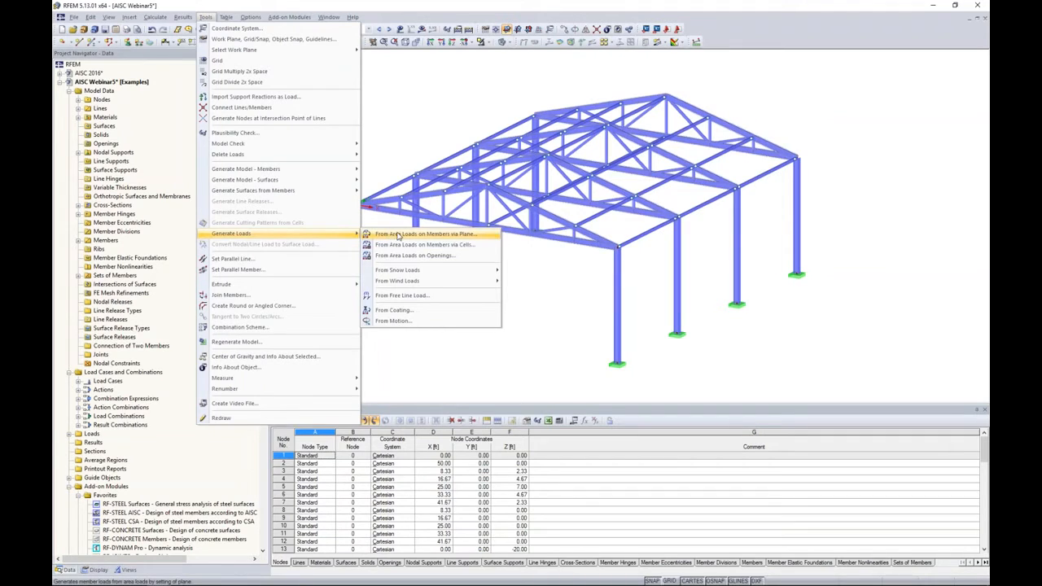
left_click(398, 235)
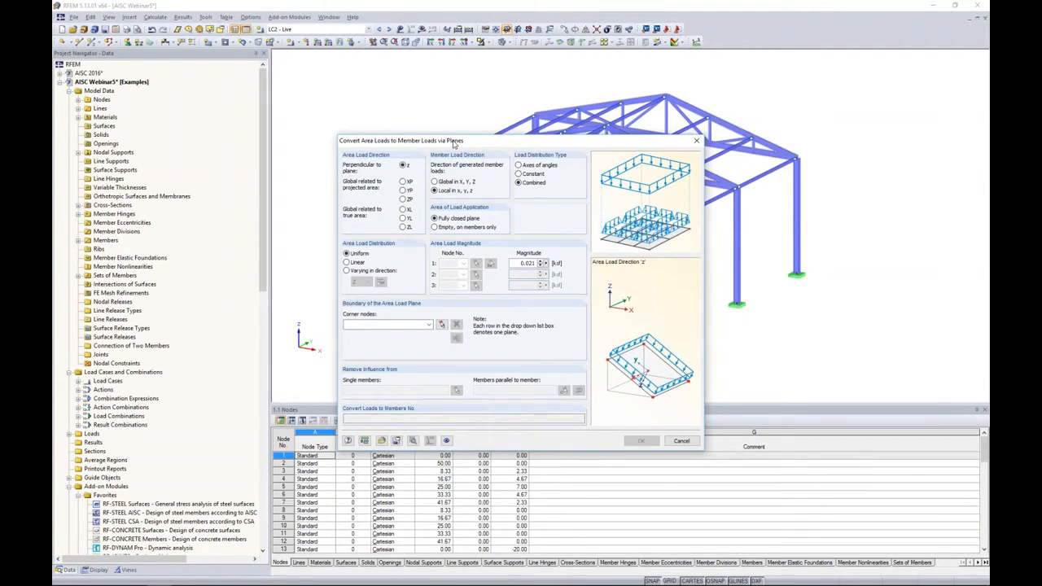
left_click_drag(454, 143, 460, 124)
left_click(409, 207)
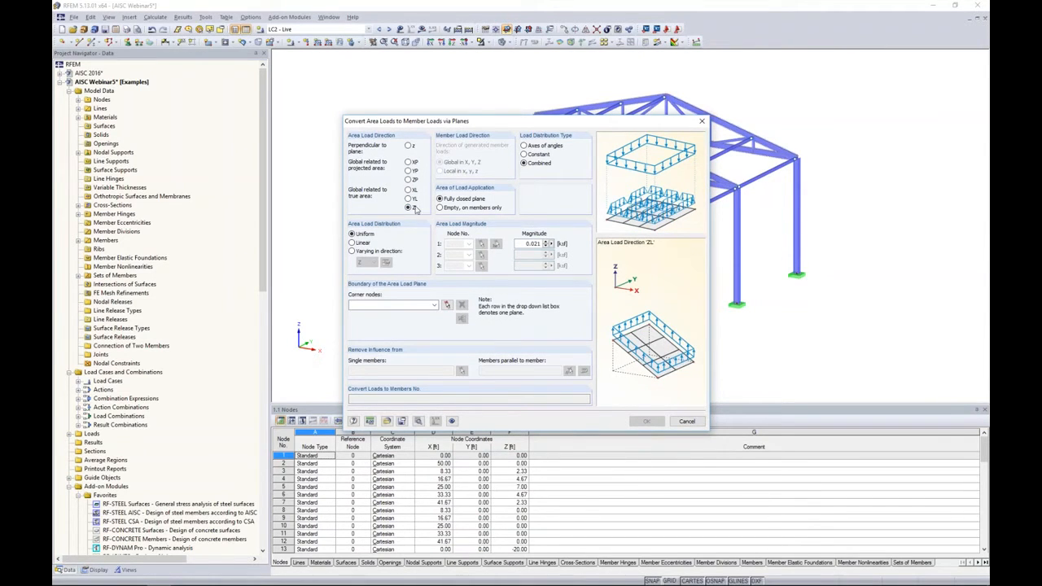
double_click(525, 243)
key("BackSpace")
Define the area load plane boundaries over both roof slopes through their eave and ridge corner nodes
left_click(447, 305)
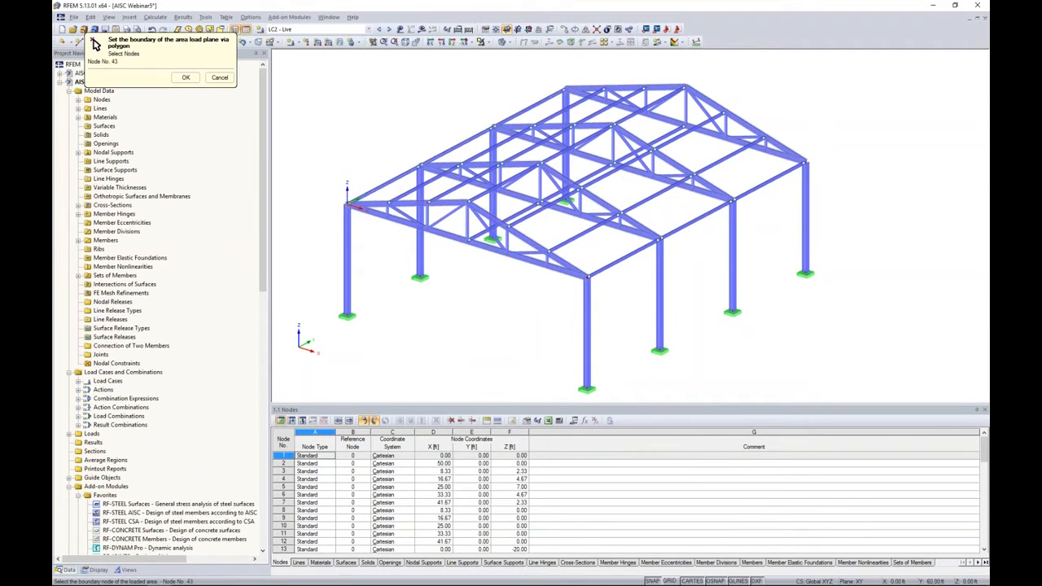
left_click(569, 84)
left_click(686, 85)
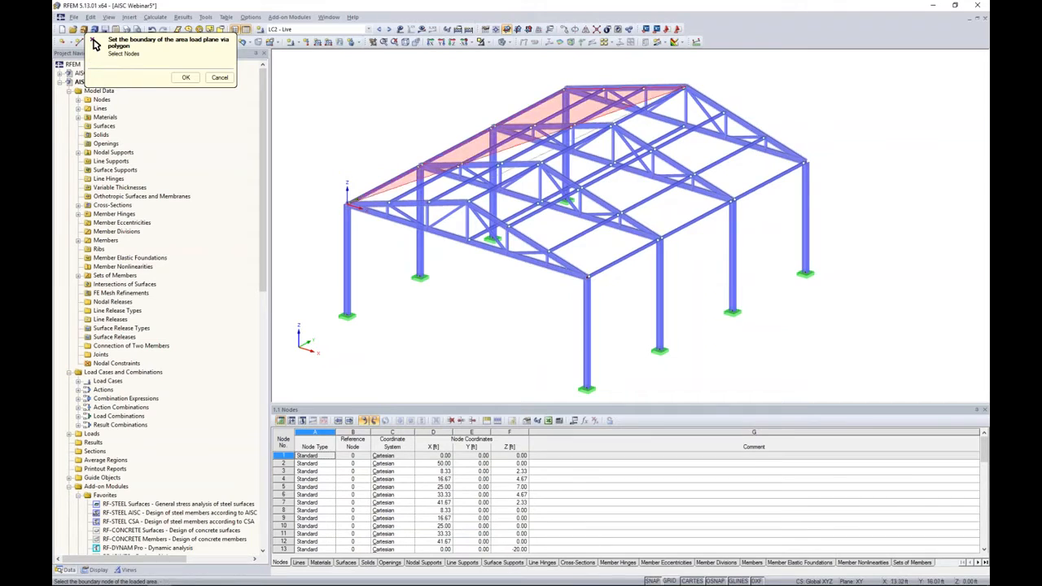
left_click(468, 201)
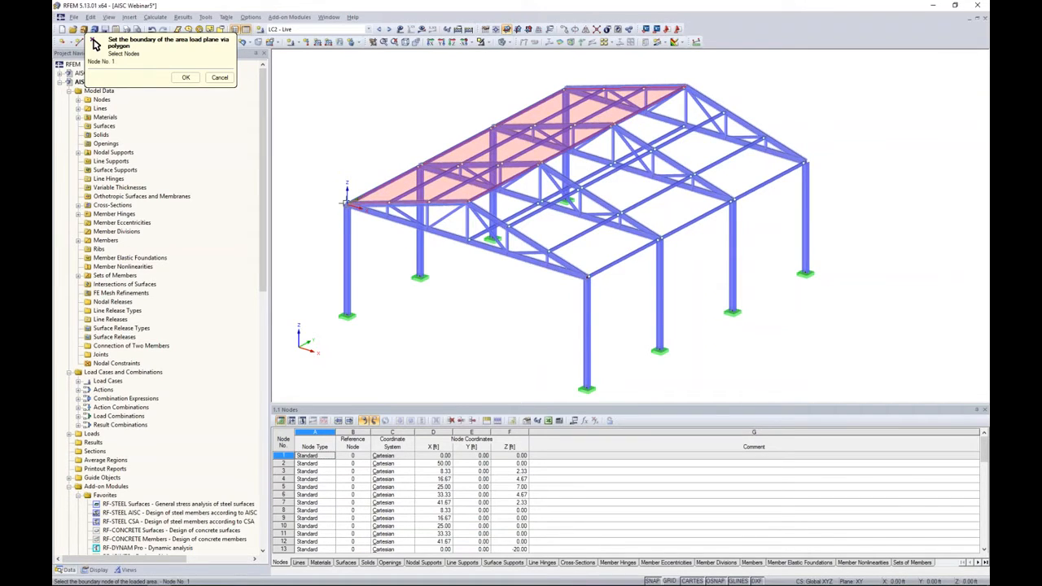
left_click(347, 204)
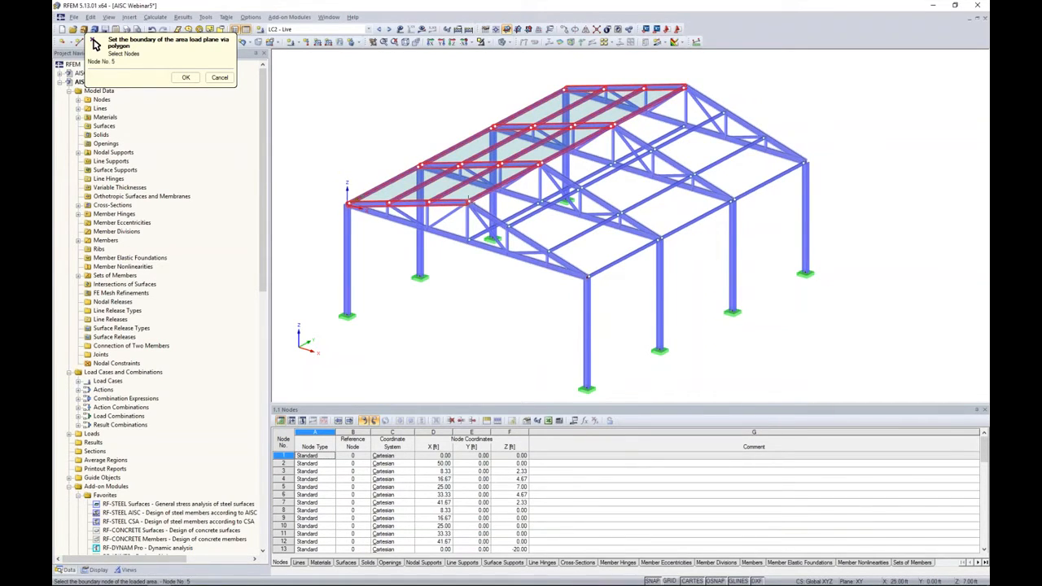
left_click(806, 162)
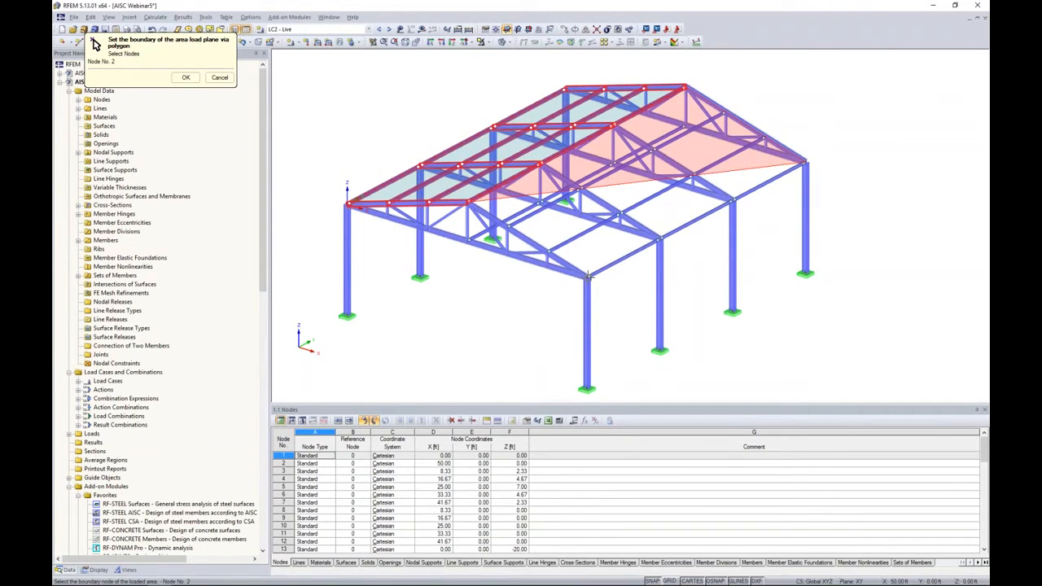
left_click(587, 277)
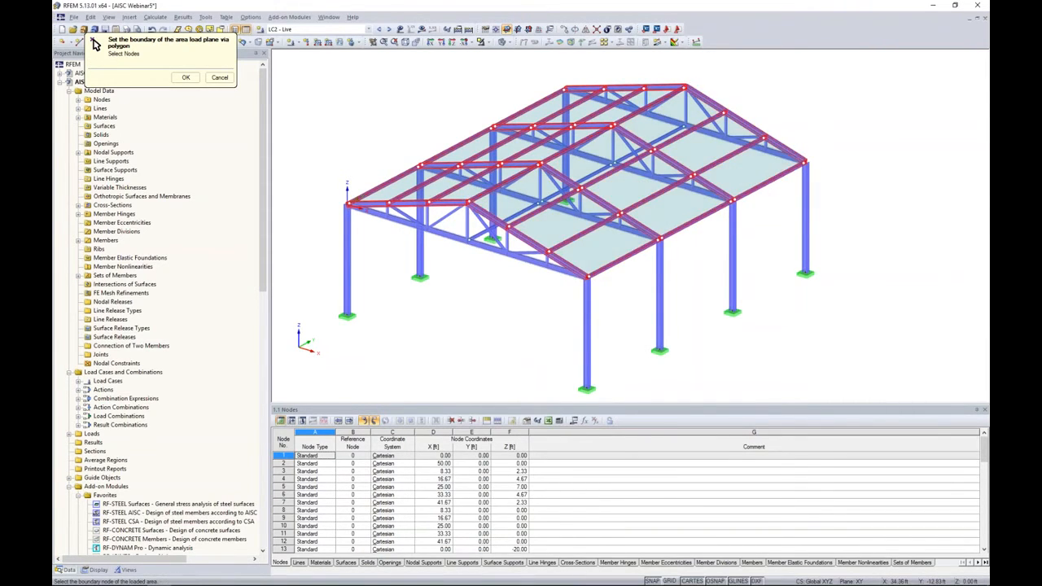
middle_click_drag(465, 279, 497, 264, "ctrl")
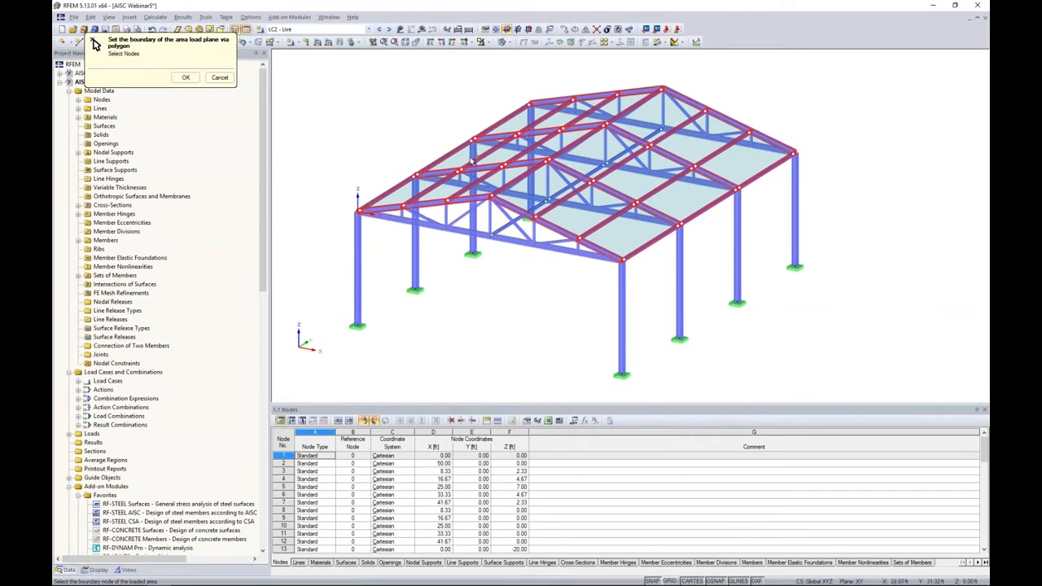
left_click(186, 77)
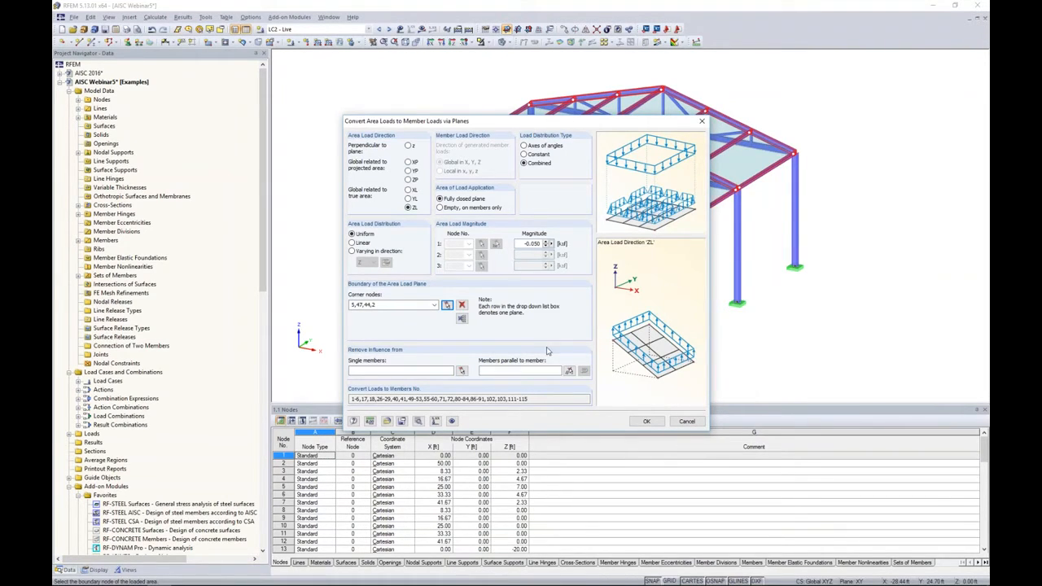
Remove the influence from all purlins and eave members parallel to member 41, and generate the live member loads from the roof area load
left_click(569, 370)
middle_click_drag(688, 292, 643, 291, "ctrl")
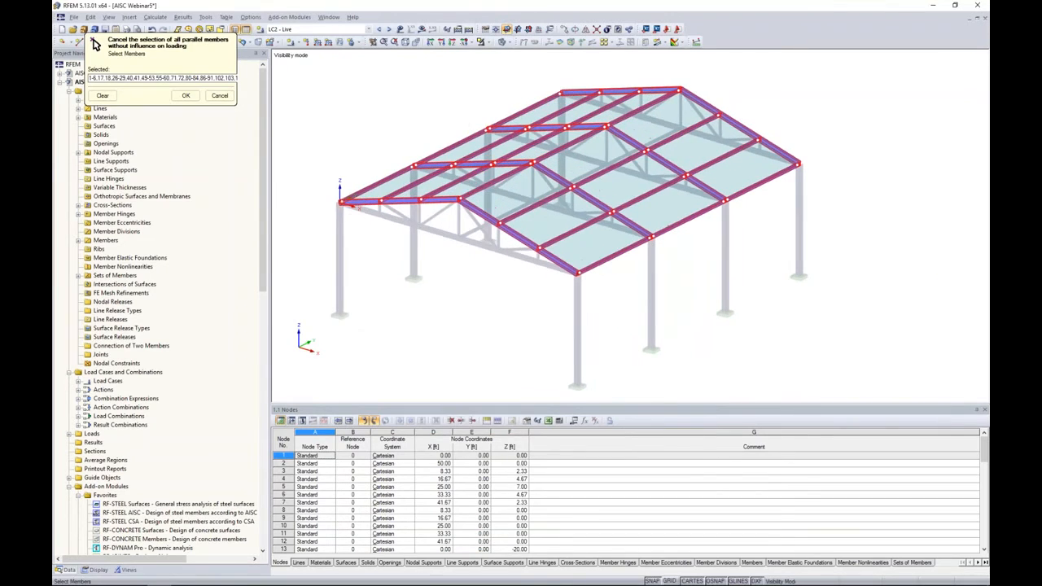
left_click(619, 254)
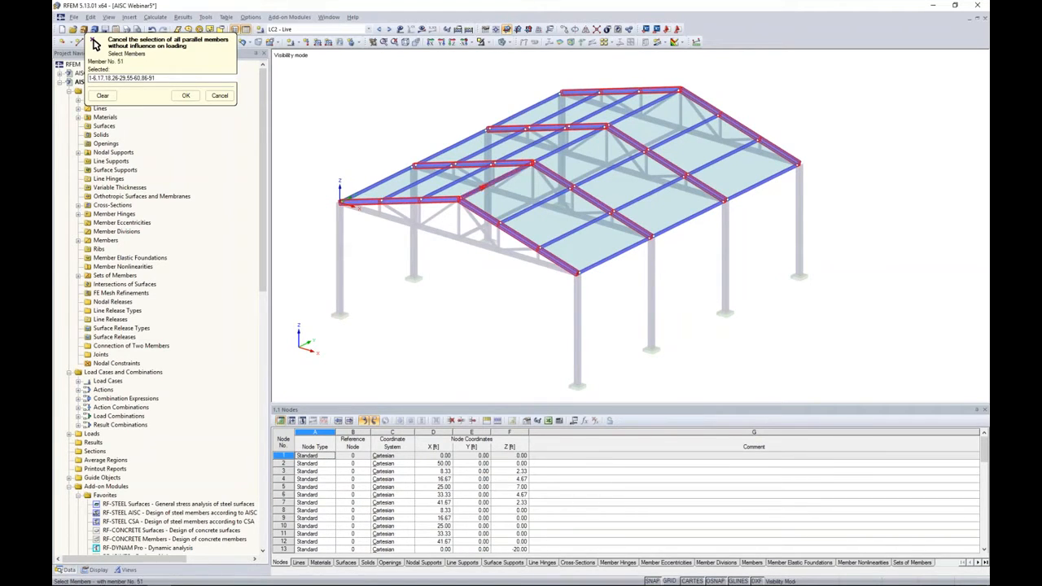
left_click(185, 95)
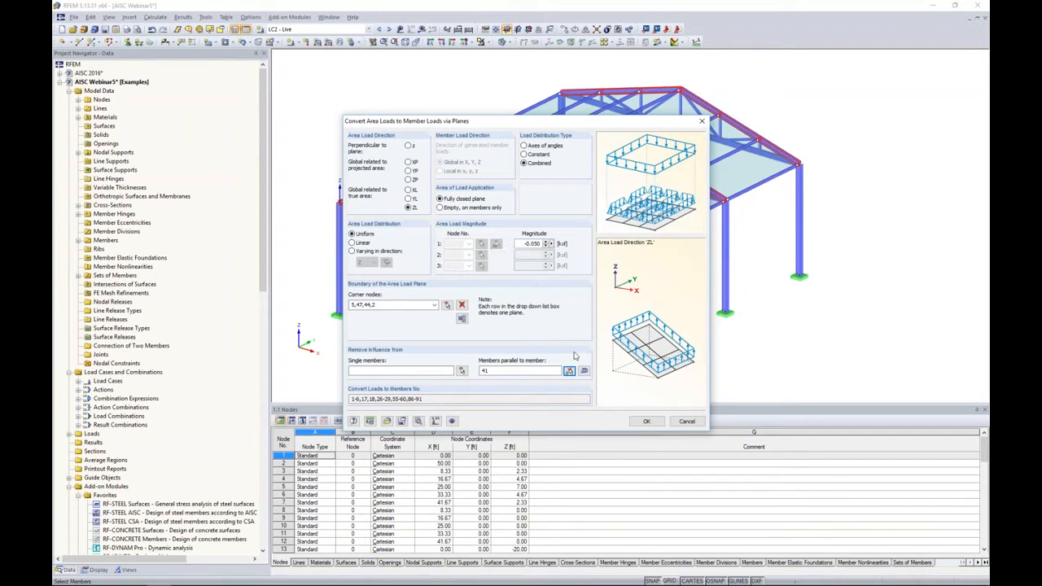
left_click(647, 421)
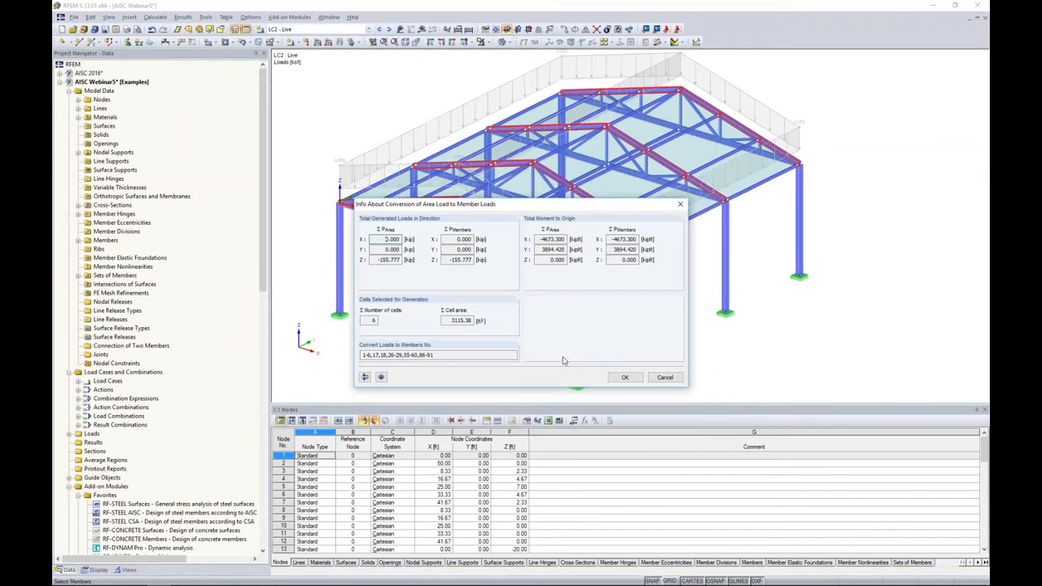
left_click(625, 376)
Display the generated live load separately as distributed member loads and inspect it on the roof frames
middle_click_drag(820, 229, 846, 234, "ctrl")
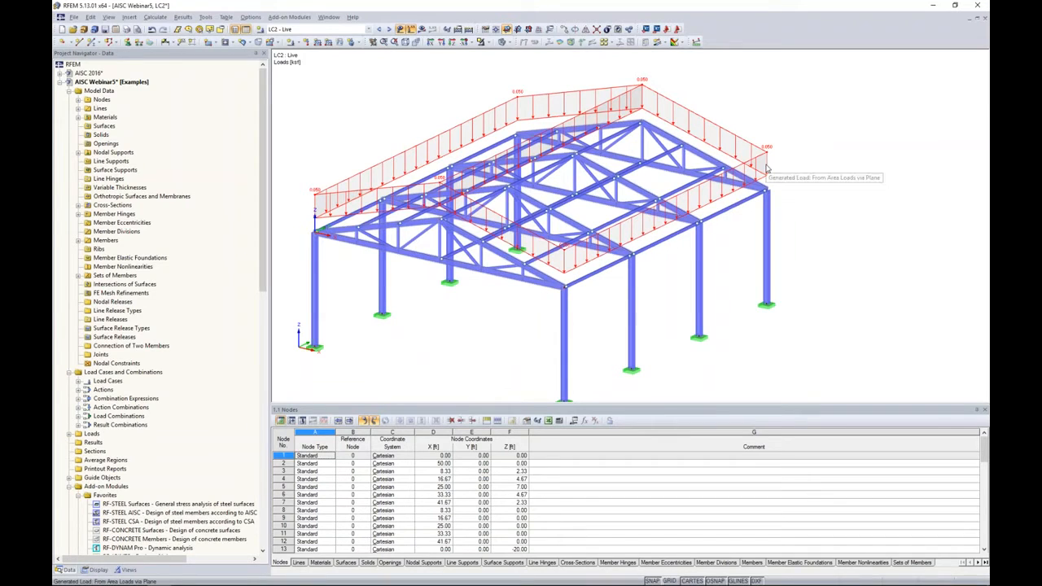
right_click(766, 167)
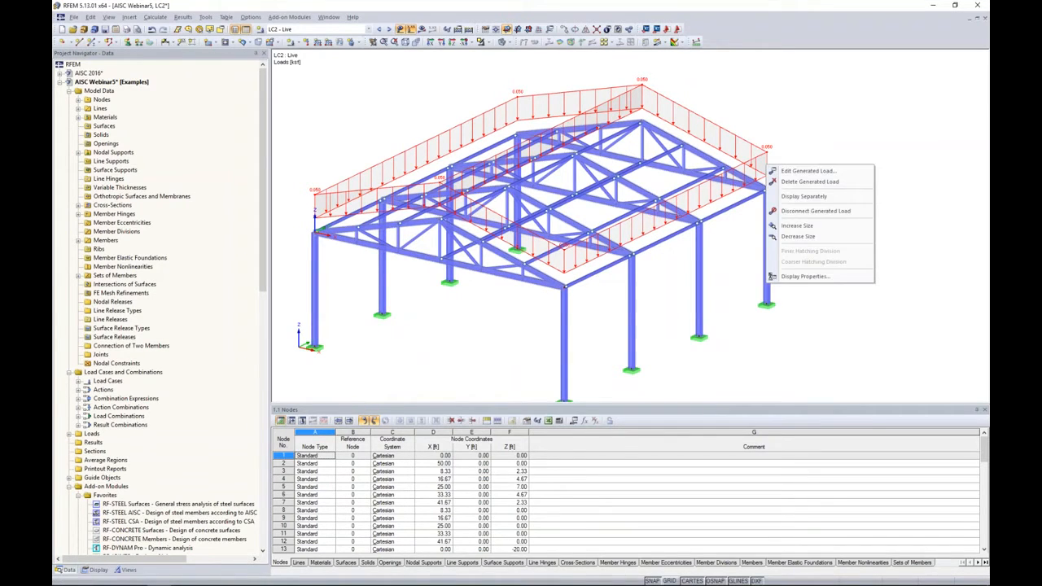
left_click(783, 197)
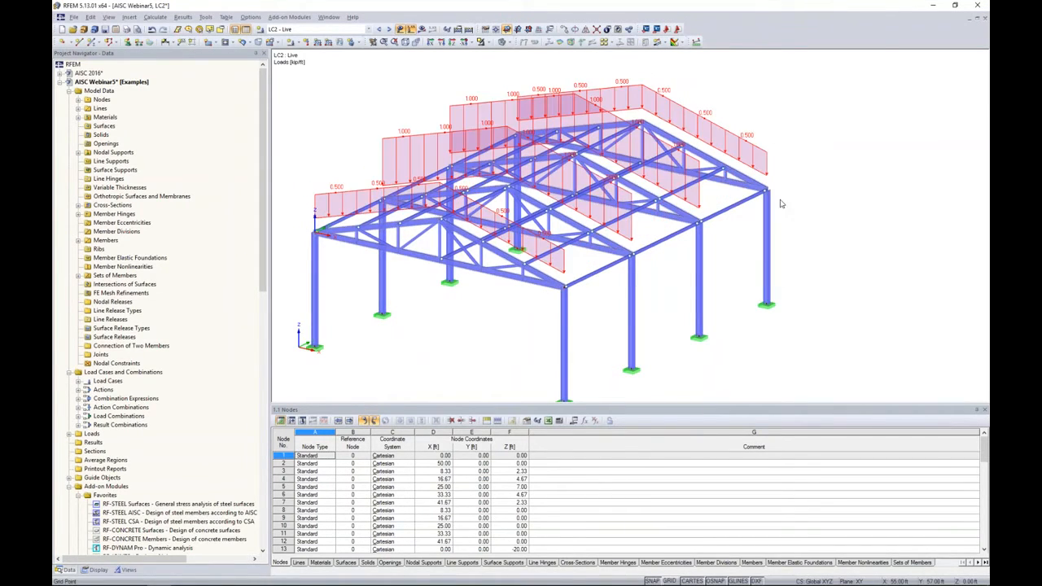
middle_click_drag(820, 222, 660, 259, "ctrl")
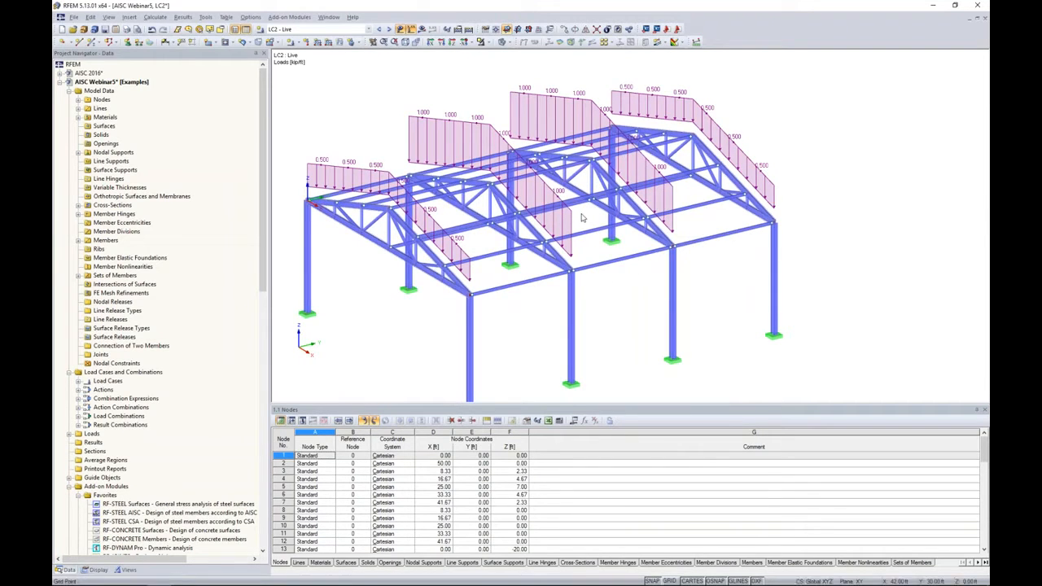
middle_click_drag(490, 163, 554, 171, "ctrl")
middle_click_drag(715, 253, 681, 271)
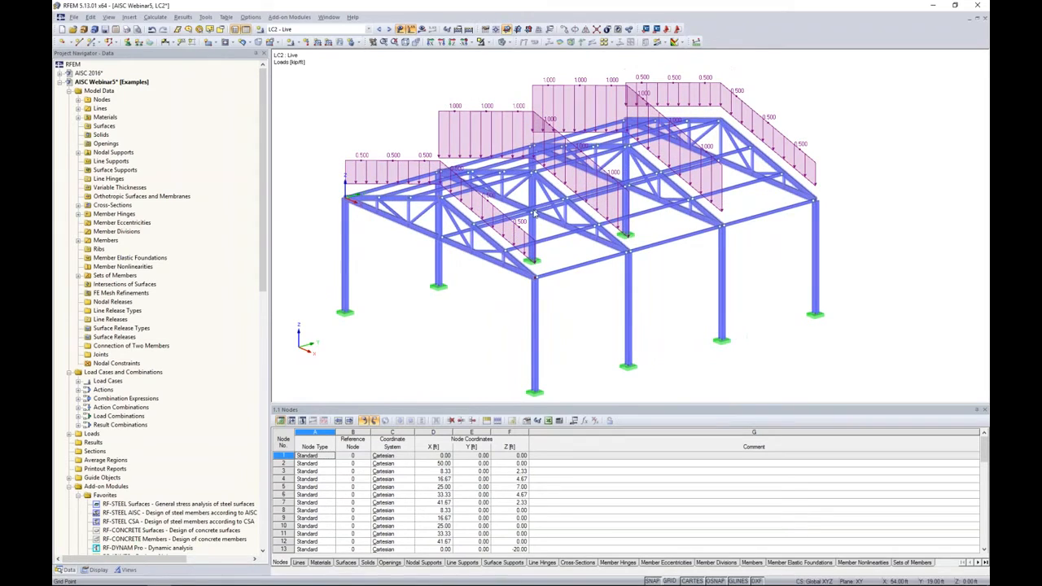
Make LC3 Wind 1 the current load case and start generating wind loads for vertical walls with roof according to ASCE/SEI 7-16
left_click(388, 29)
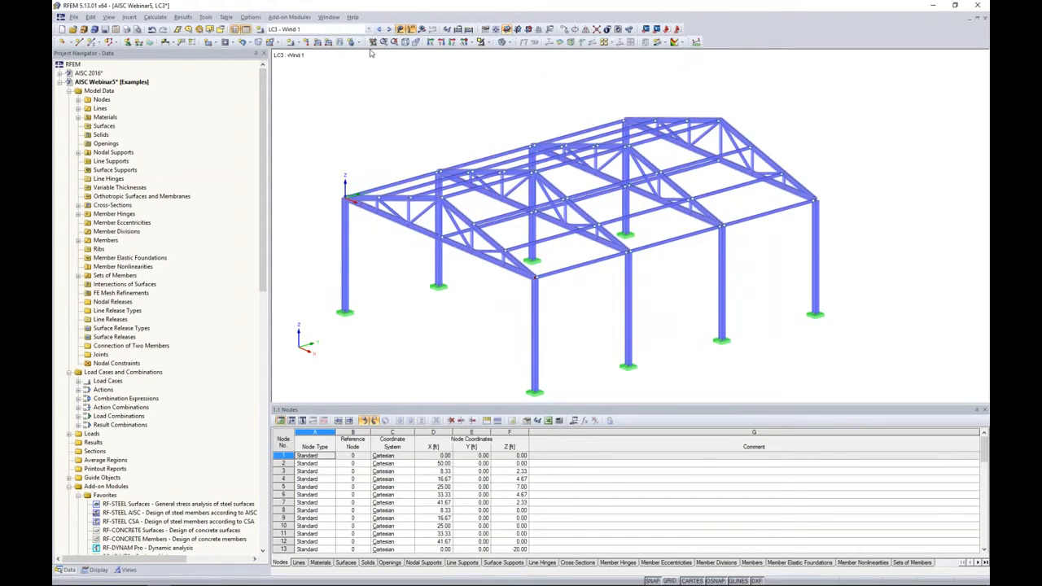
middle_click_drag(400, 80, 425, 81, "ctrl")
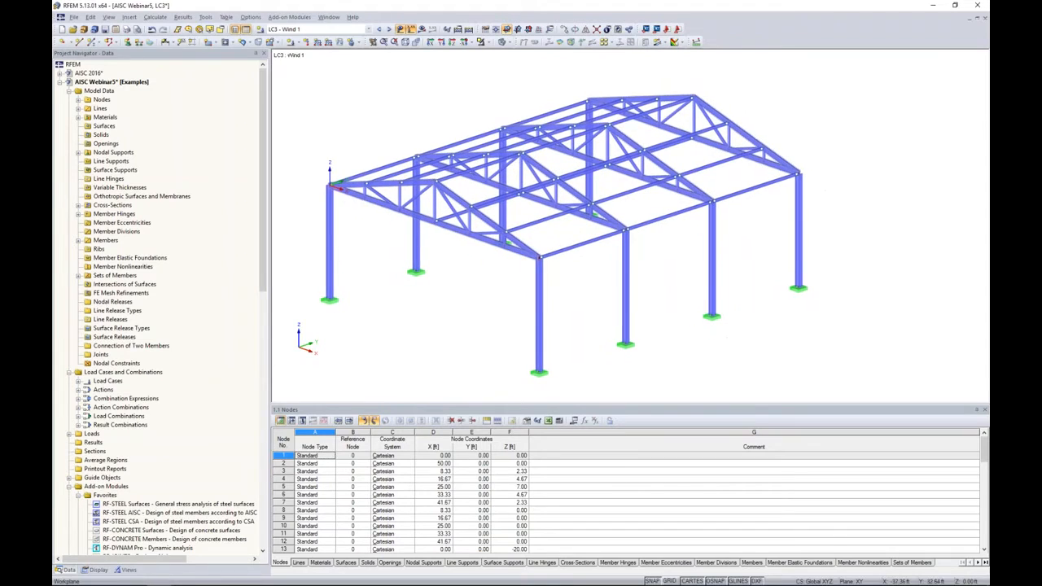
left_click(205, 17)
mouse_move(248, 236)
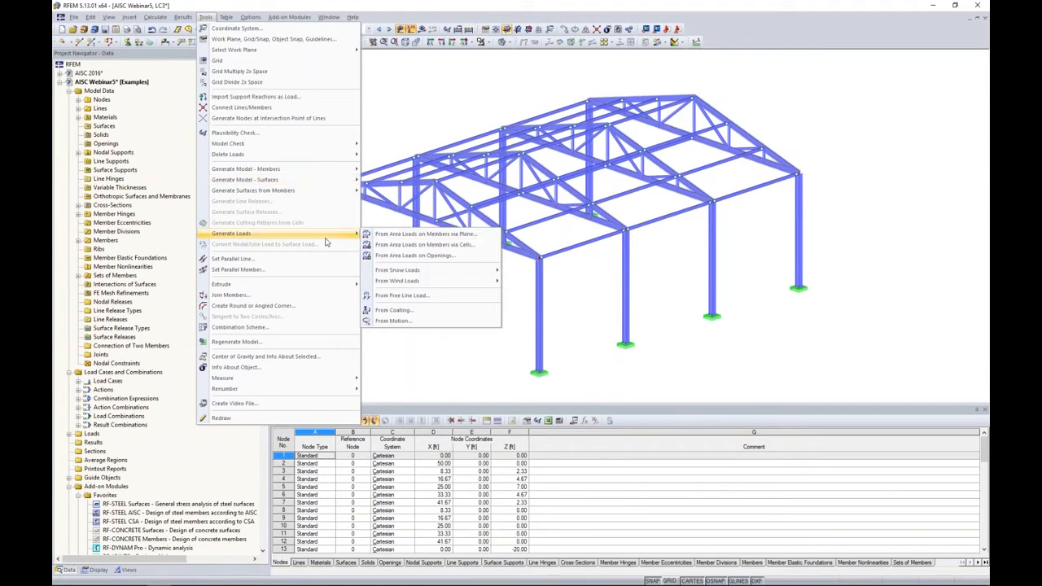
mouse_move(397, 271)
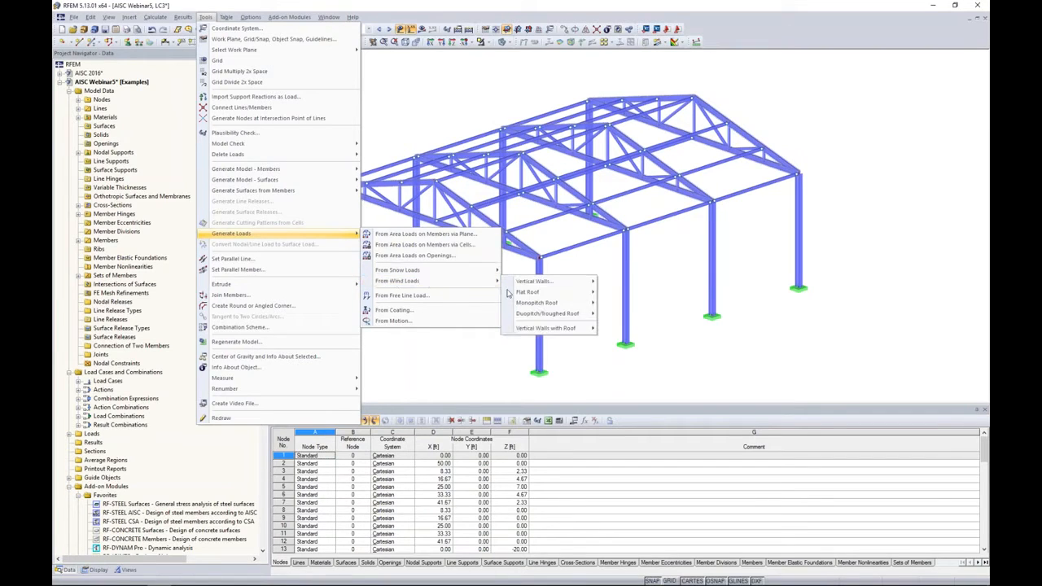
mouse_move(537, 329)
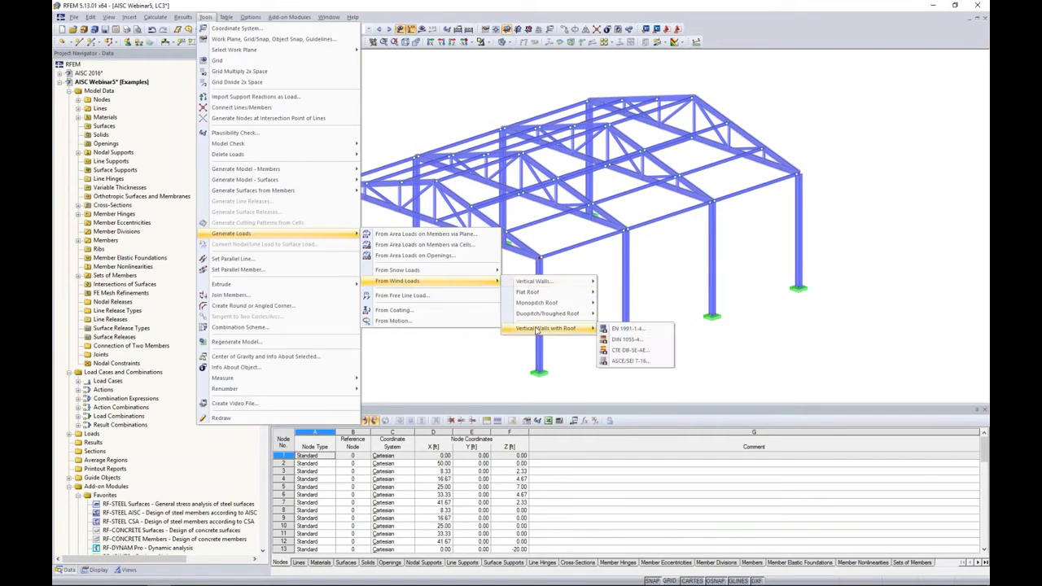
left_click(619, 363)
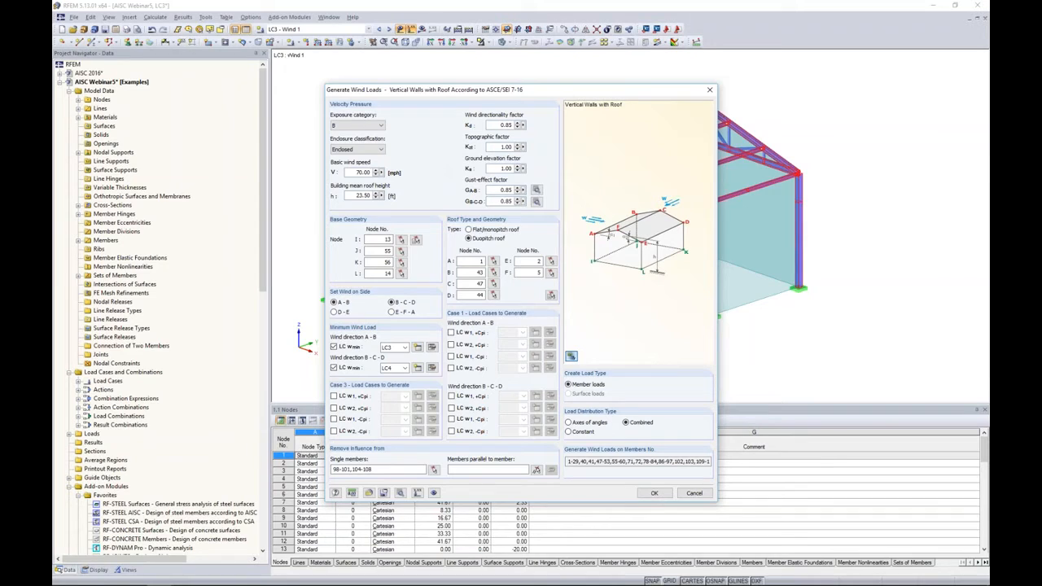
Check the 70 mph basic wind speed and set the building mean roof height to 23.5 ft
left_click_drag(351, 173, 399, 174)
left_click(357, 196)
double_click(357, 196)
type("23.")
left_click_drag(445, 93, 447, 74)
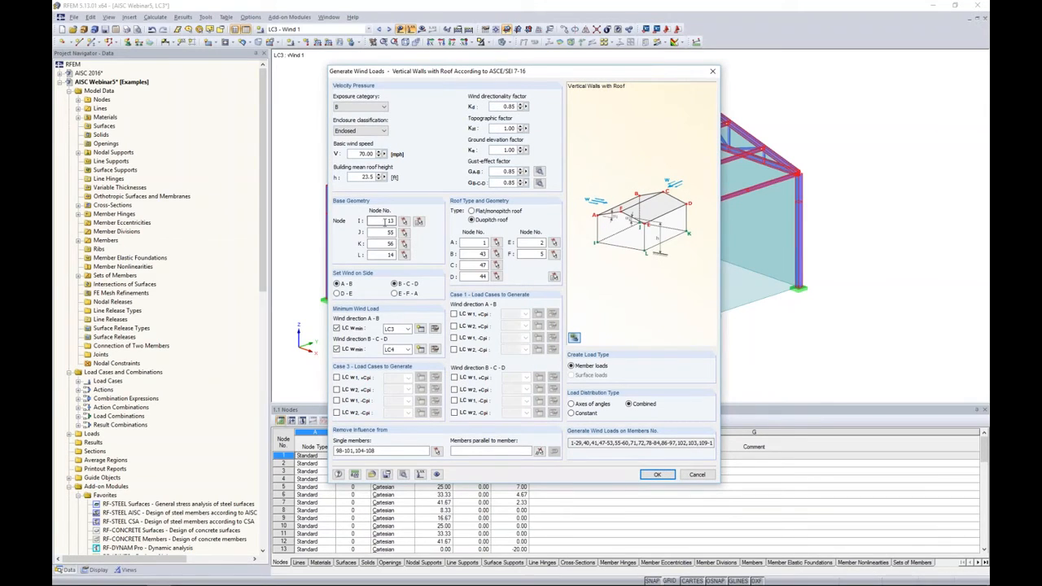
Define the base geometry for the wind loads through the corner column base nodes 13, 55, 56 and 14
left_click(479, 275)
left_click(419, 220)
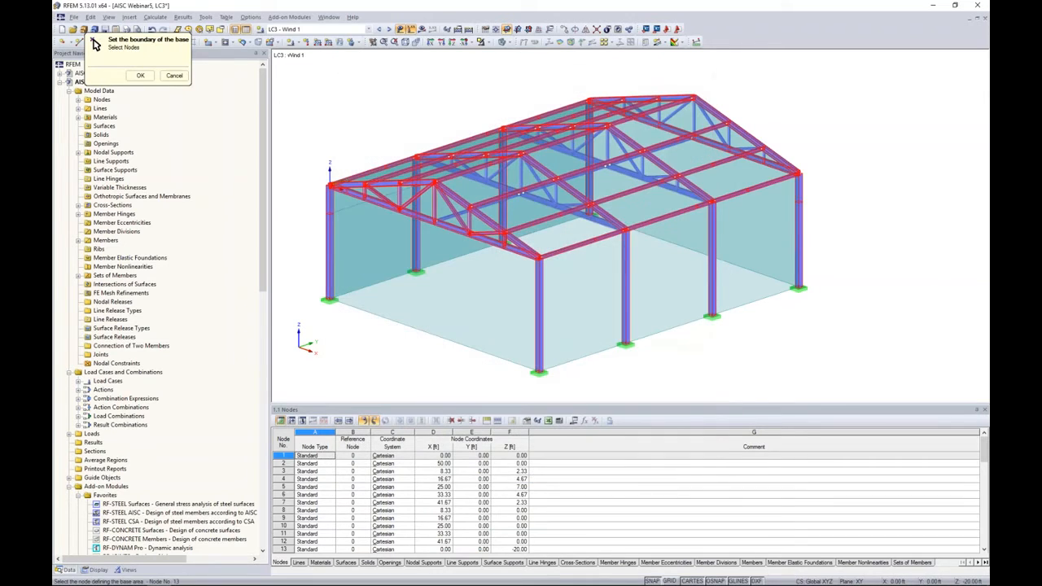
middle_click_drag(403, 304, 506, 272, "ctrl")
left_click(537, 243)
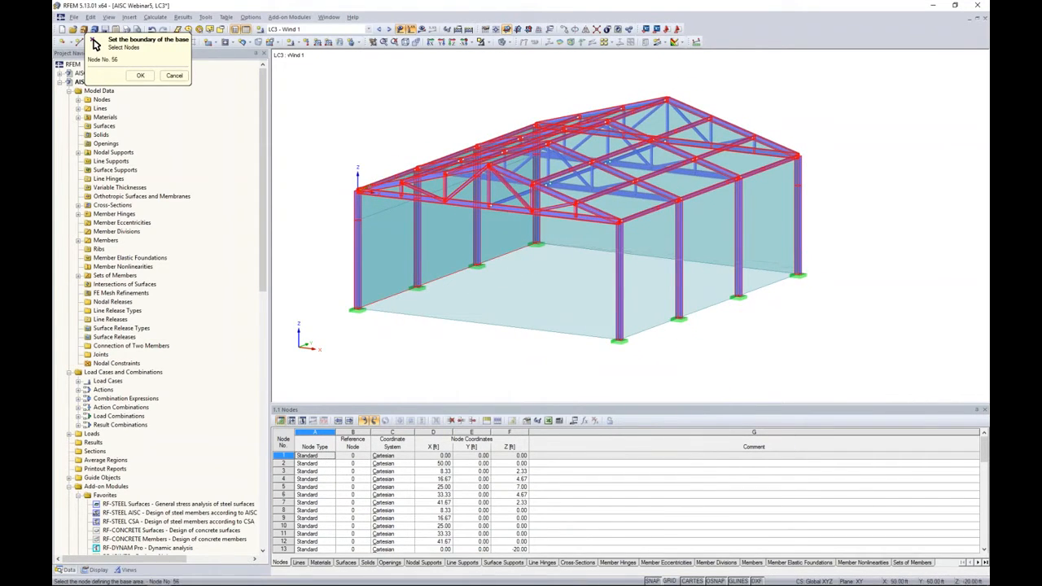
left_click(619, 340)
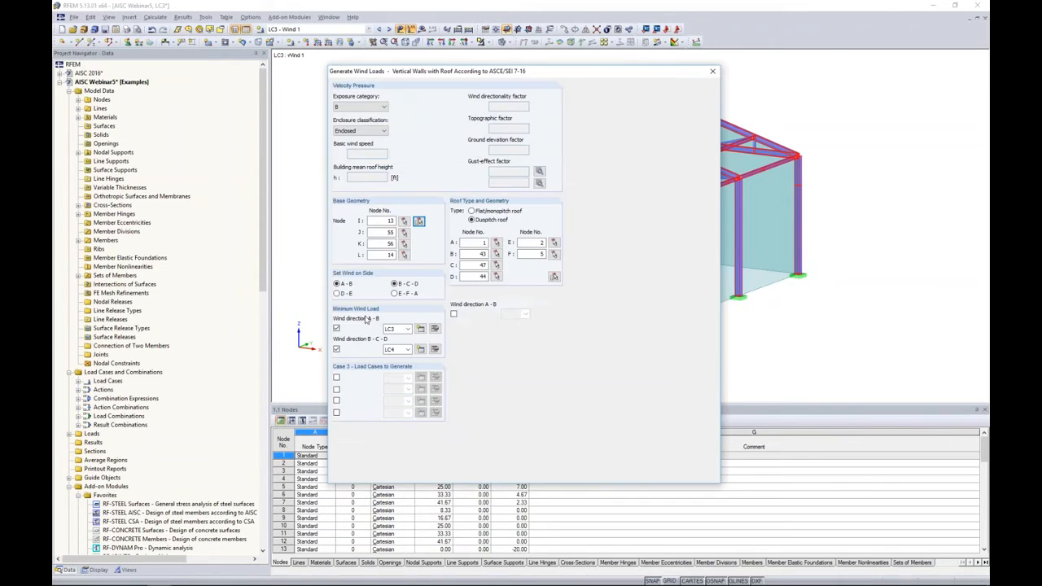
Define the duopitch roof boundary through the eave corner and ridge end nodes 1, 43, 47, 44, 2 and 5
left_click(555, 277)
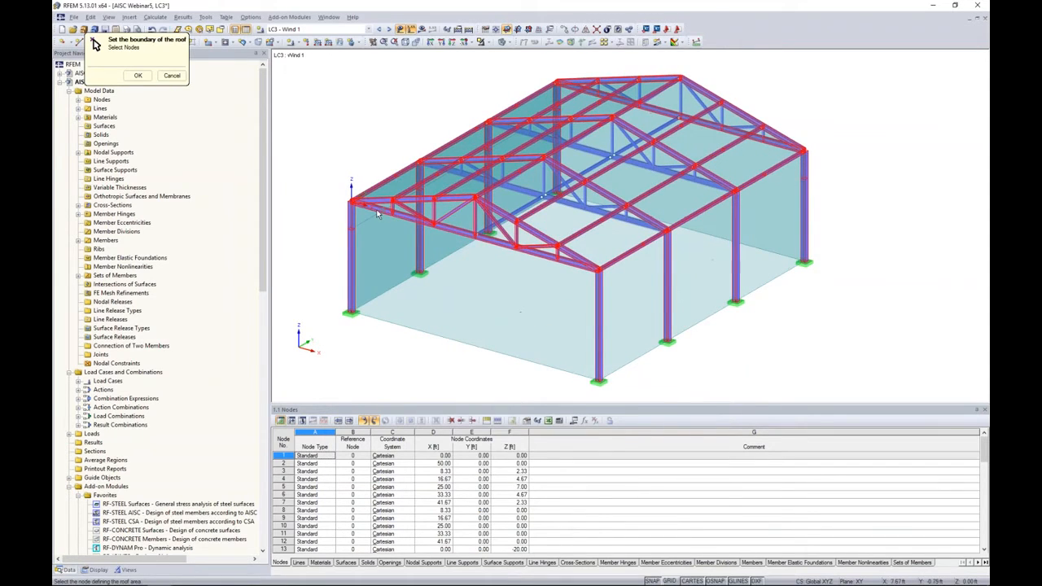
left_click(559, 81)
left_click(803, 151)
left_click(598, 270)
left_click(476, 198)
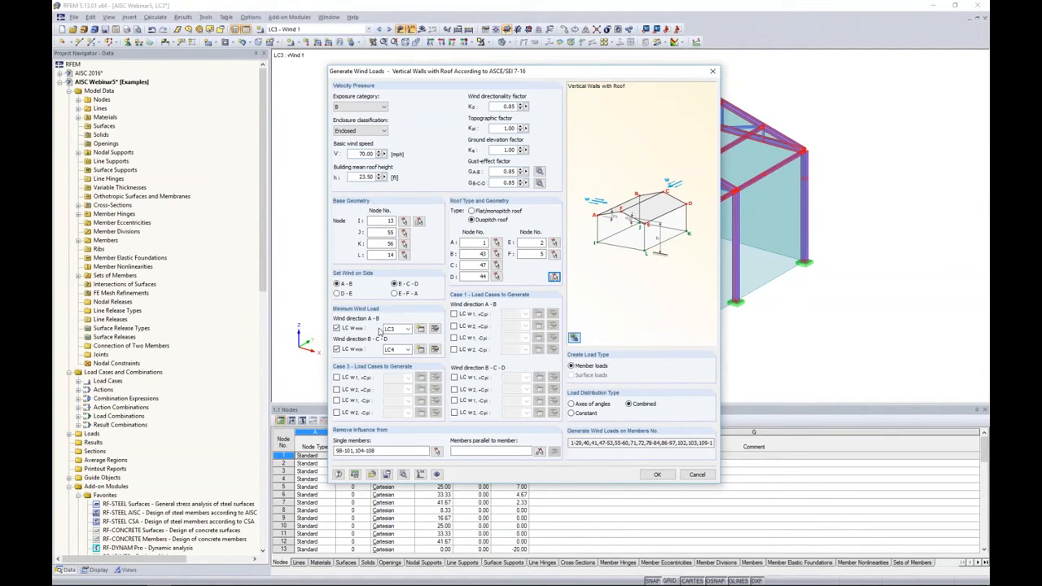
Assign the minimum wind load to LC3 Wind 1 for direction A-B and LC4 Wind 2 for direction B-C-D
left_click(408, 329)
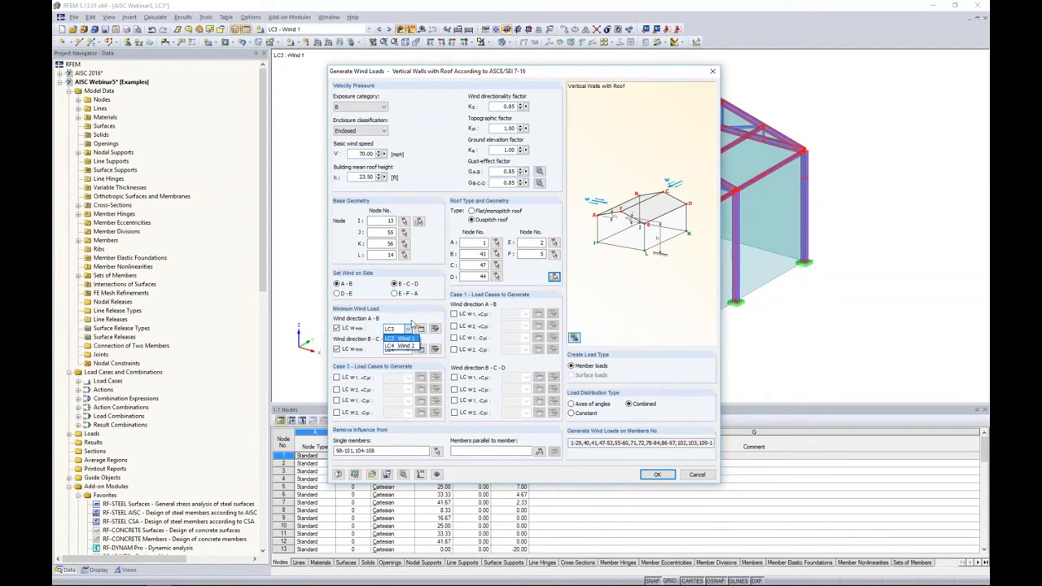
left_click(411, 324)
left_click(395, 350)
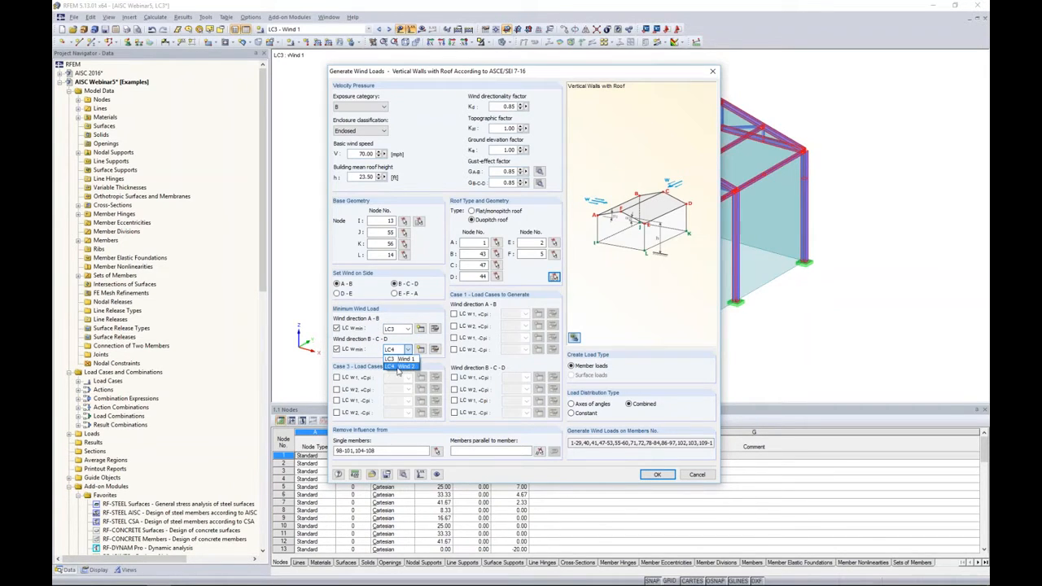
left_click(398, 367)
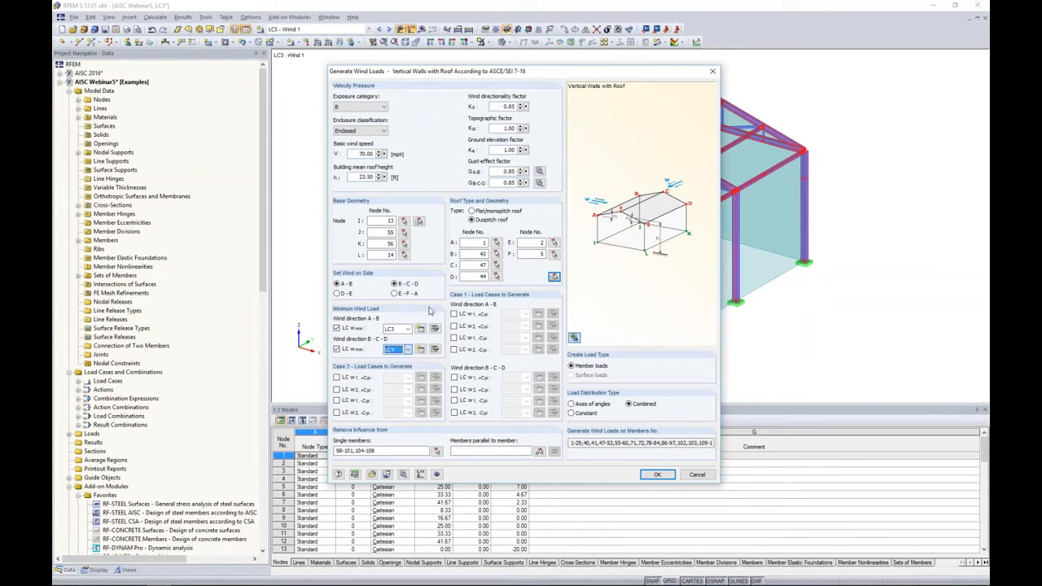
Clear the excluded single members and reselect the web members of the gable truss opposite the origin, 98-101 and 104-108, for removal from loading
left_click(373, 450)
key("Delete")
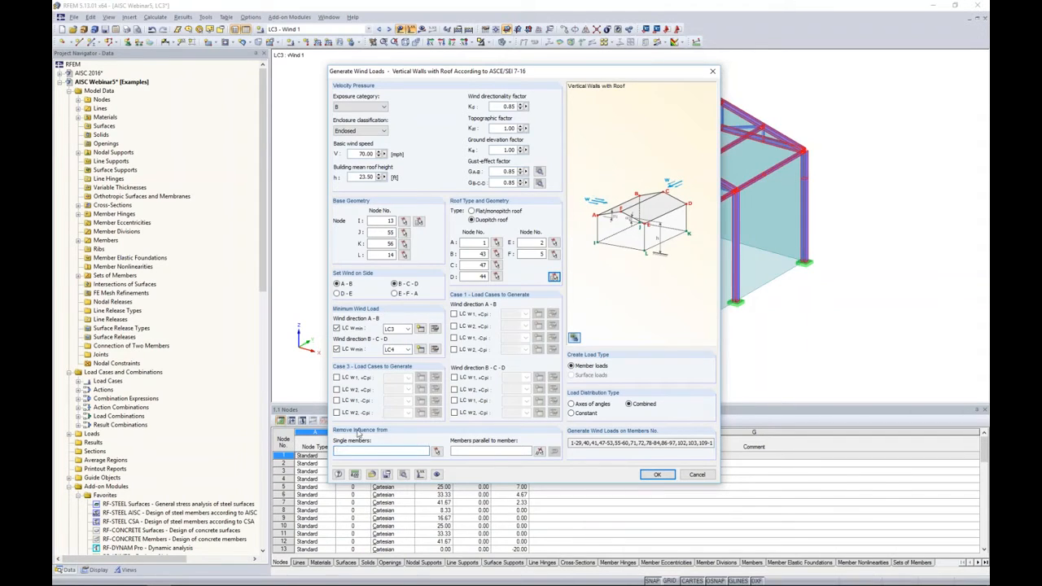
left_click(436, 450)
middle_click_drag(742, 201, 357, 176, "ctrl")
scroll(581, 236, "up", 3)
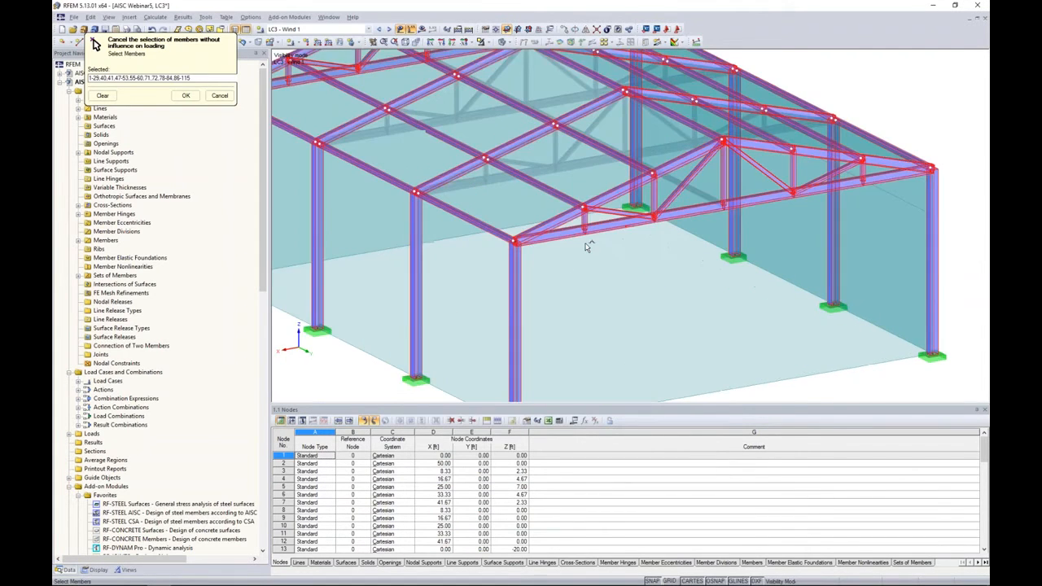
left_click(585, 218)
left_click(606, 211)
left_click(711, 160)
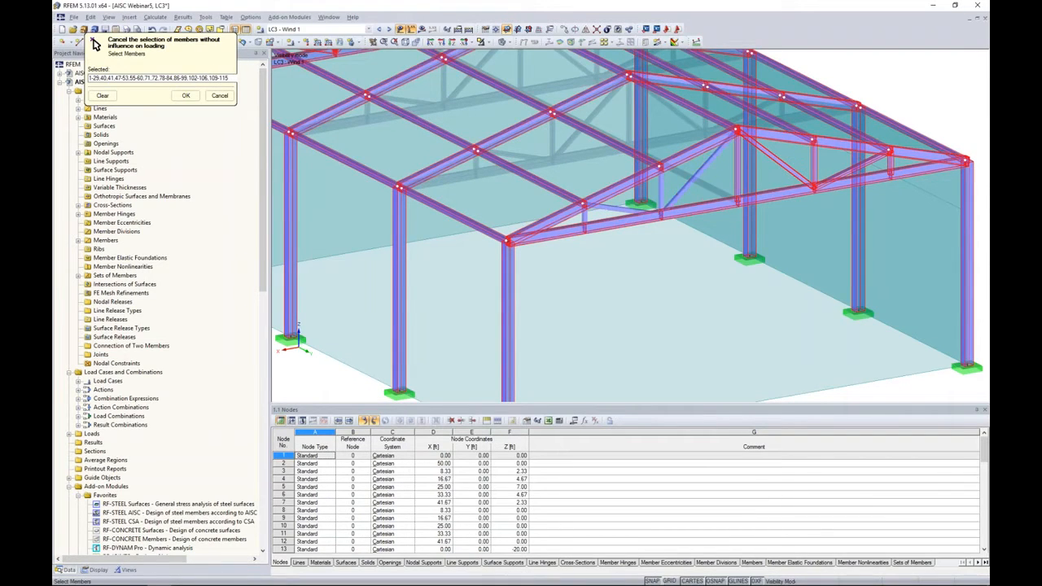
middle_click_drag(724, 175, 584, 194)
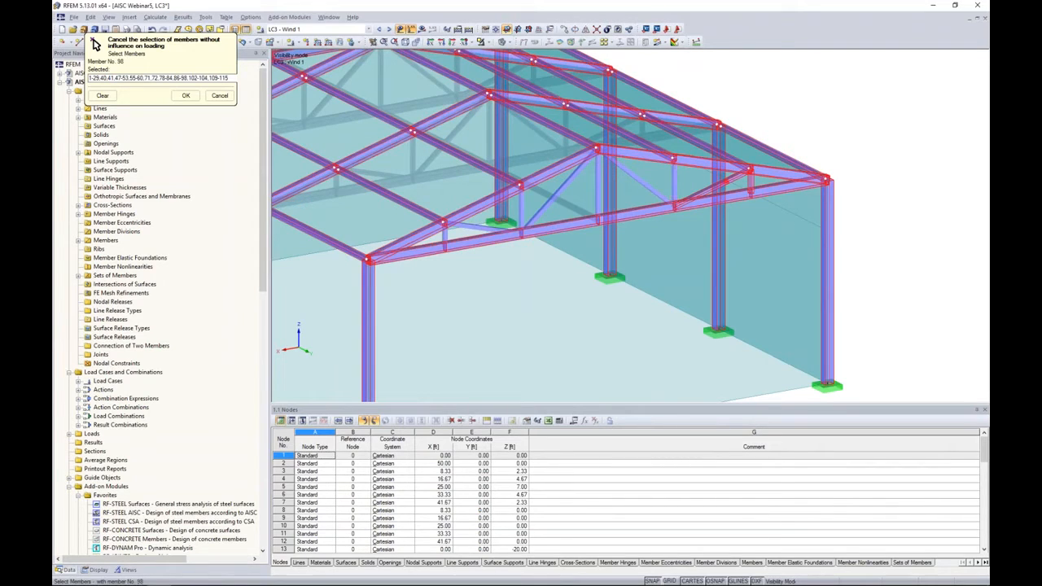
left_click(751, 183)
scroll(688, 236, "down", 2)
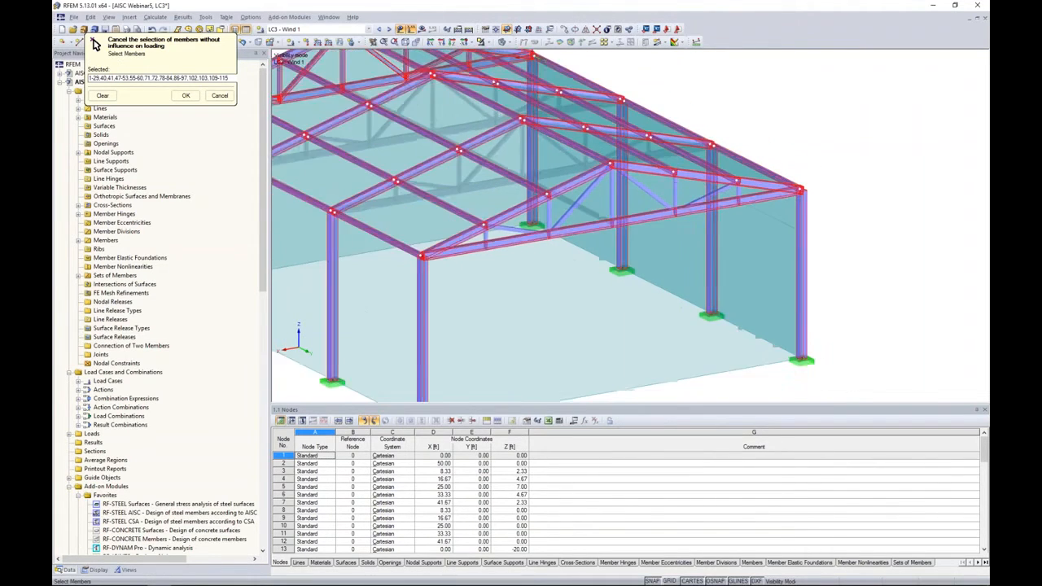
middle_click_drag(590, 267, 842, 287, "ctrl")
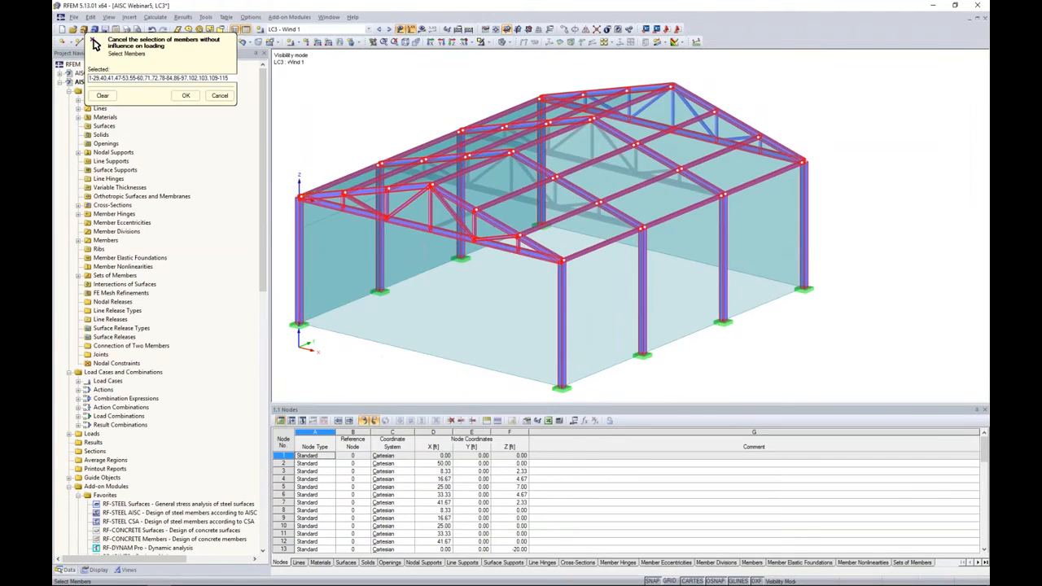
left_click(185, 95)
Generate the wind member loads and view them on the frame for LC3 Wind 1 and LC4 Wind 2
left_click(656, 475)
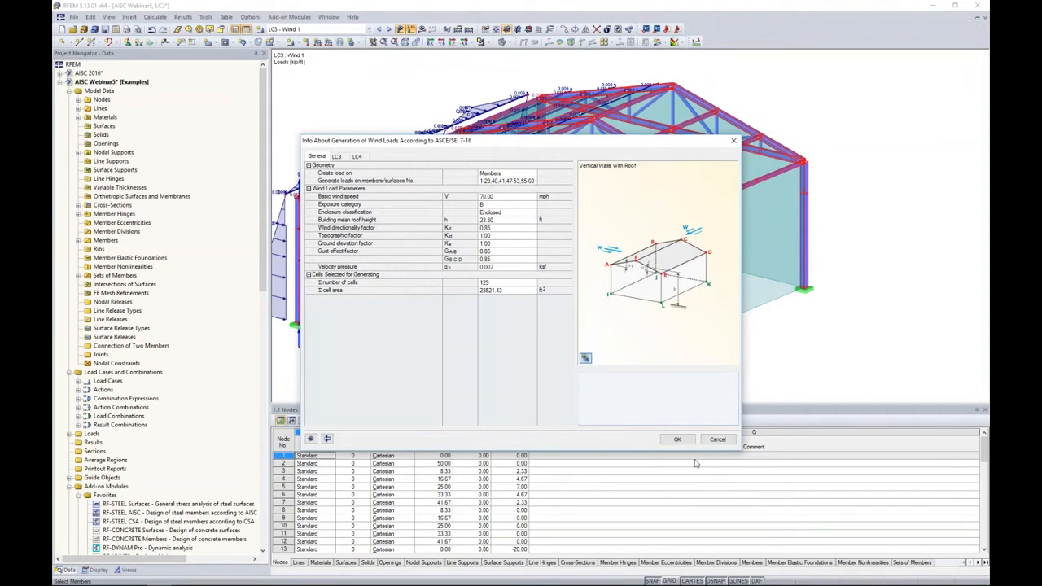
left_click(677, 439)
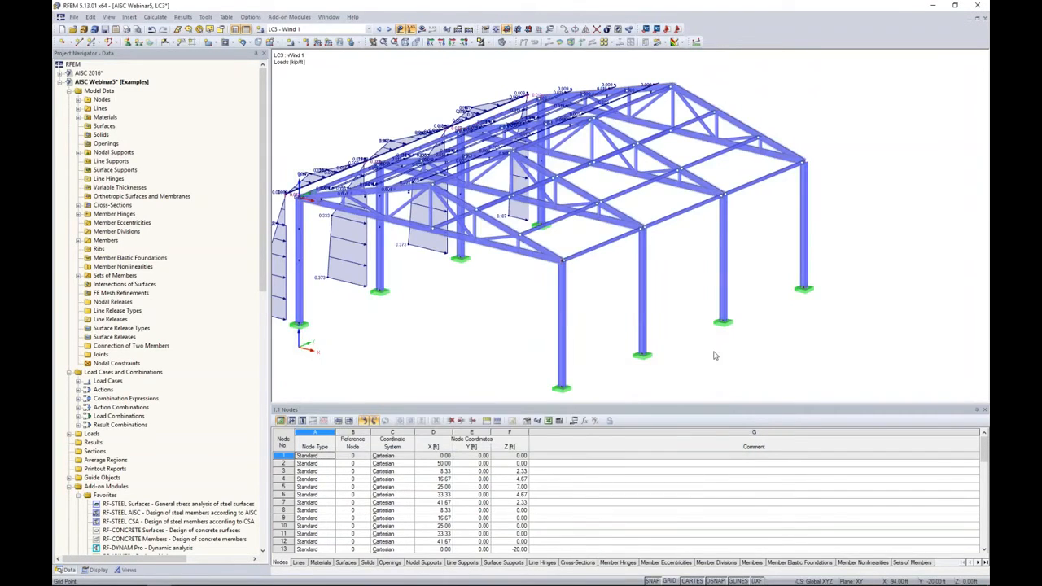
middle_click_drag(521, 291, 576, 291, "ctrl")
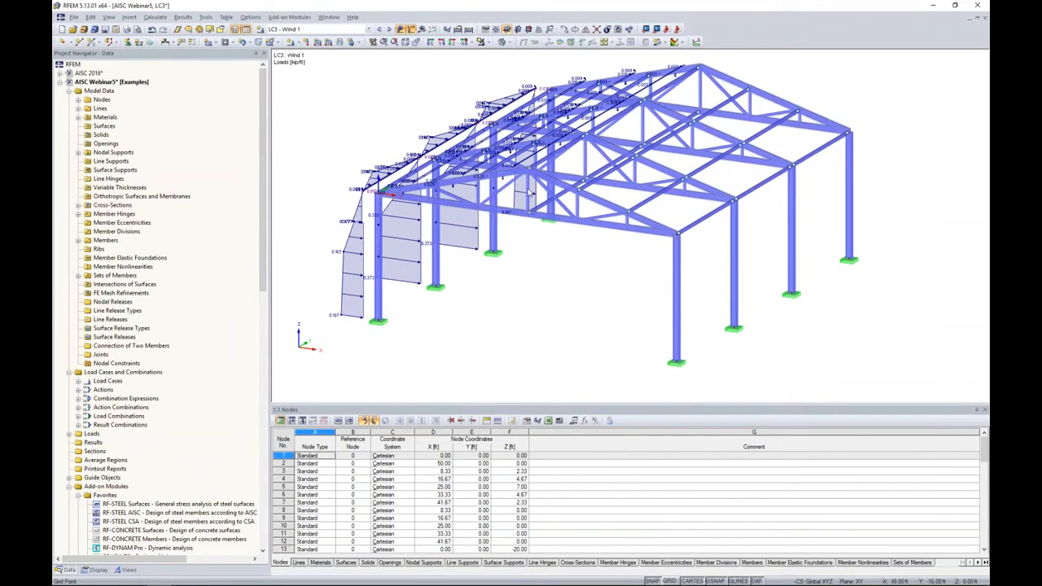
left_click(389, 29)
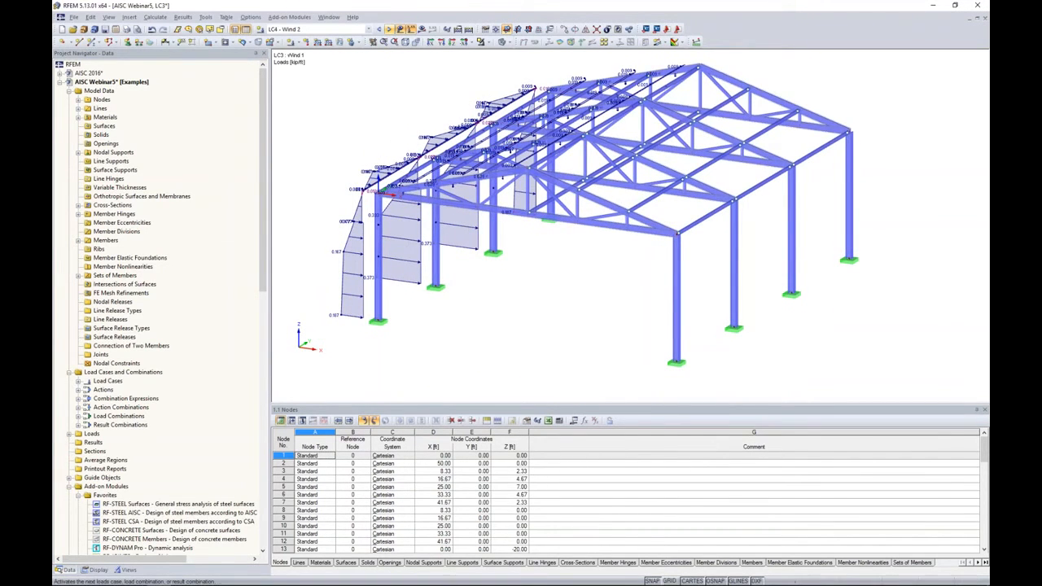
middle_click_drag(798, 238, 919, 326, "ctrl")
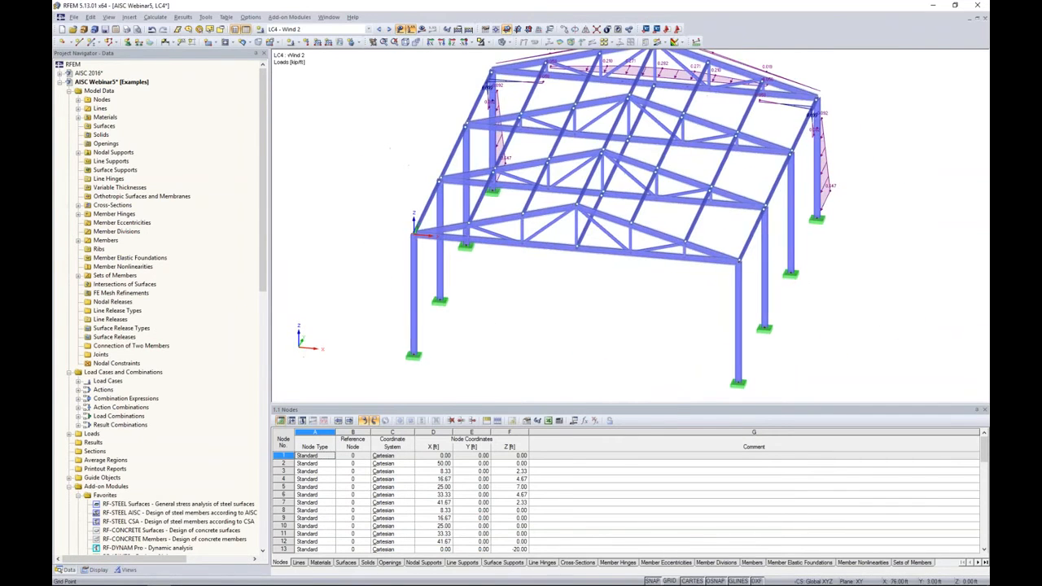
Review the loads on the frame for combinations CO2 1.2D + 1.6L, CO3 1.2D + L + W1 and CO4 1.2D + L + W2
middle_click_drag(554, 248, 445, 229, "ctrl")
scroll(472, 231, "down", 3)
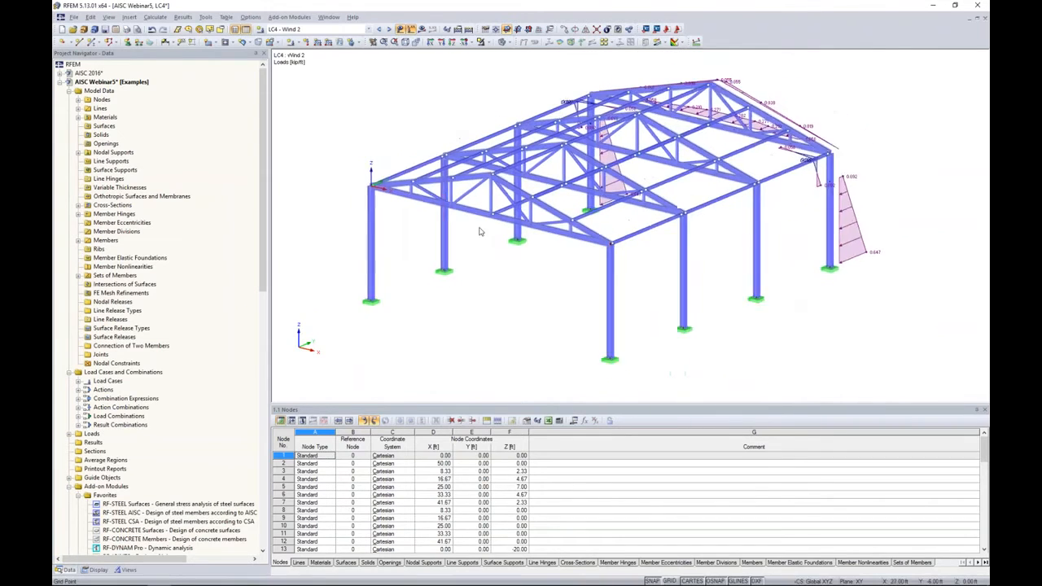
left_click(390, 30)
left_click(389, 29)
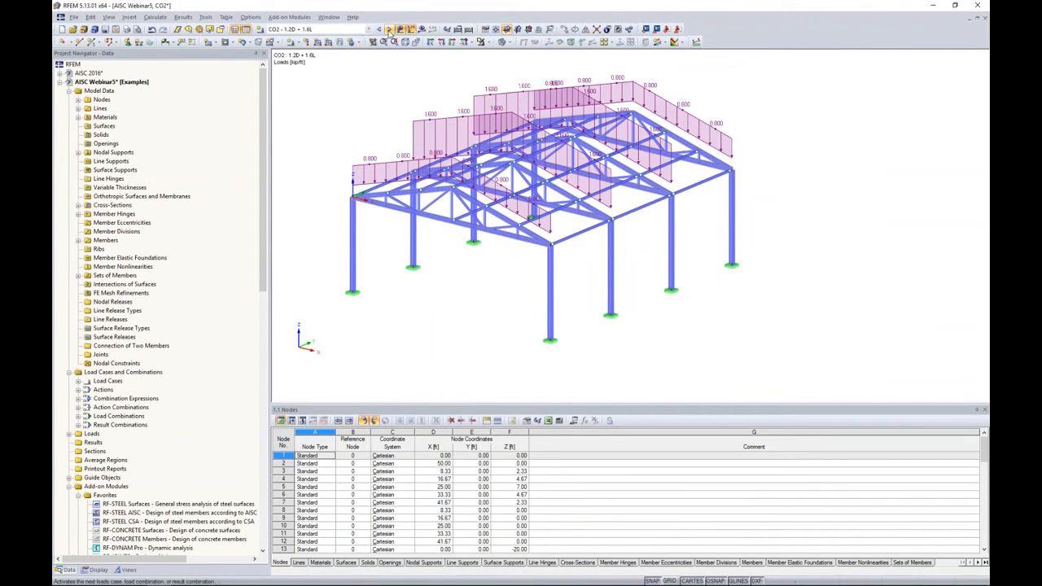
left_click(390, 29)
mouse_move(451, 236)
middle_mouse_down("ctrl")
mouse_move(570, 212)
mouse_move(621, 228)
mouse_move(437, 240)
middle_mouse_up("ctrl")
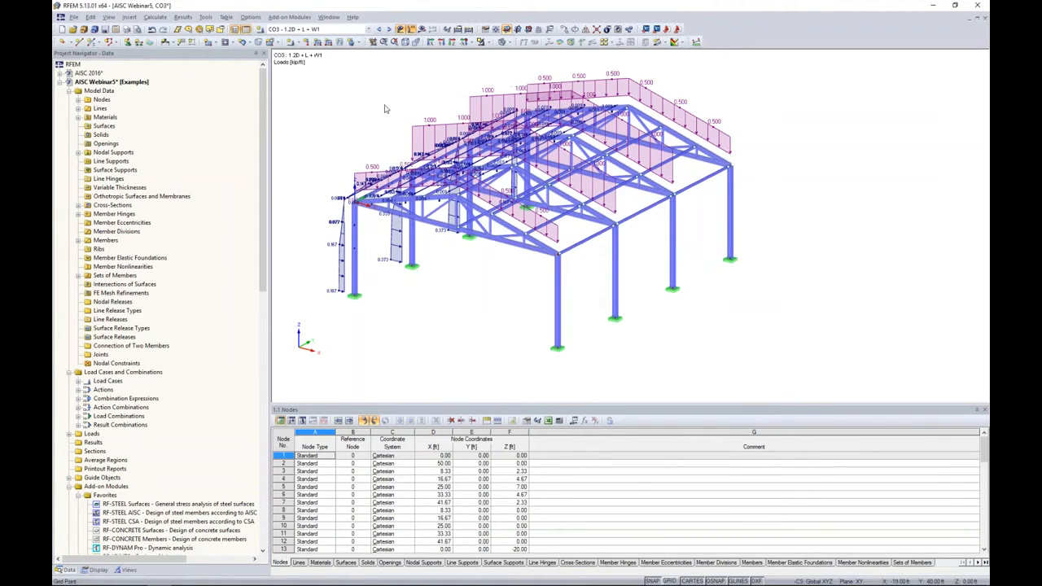
left_click(390, 29)
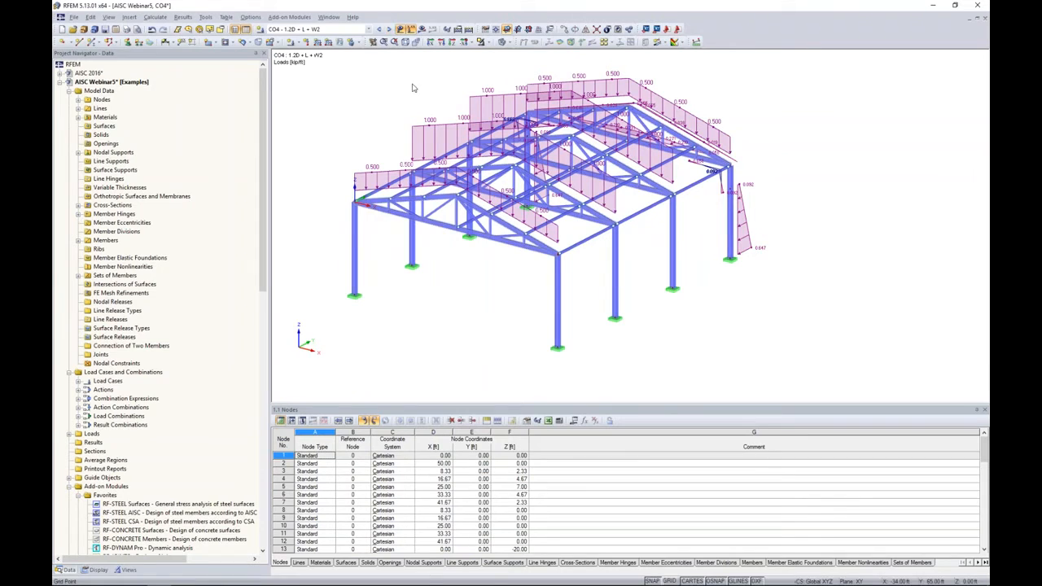
Hide the load display on the frame and switch to the AISC 360-16 Updates slide show in PowerPoint
left_click(399, 29)
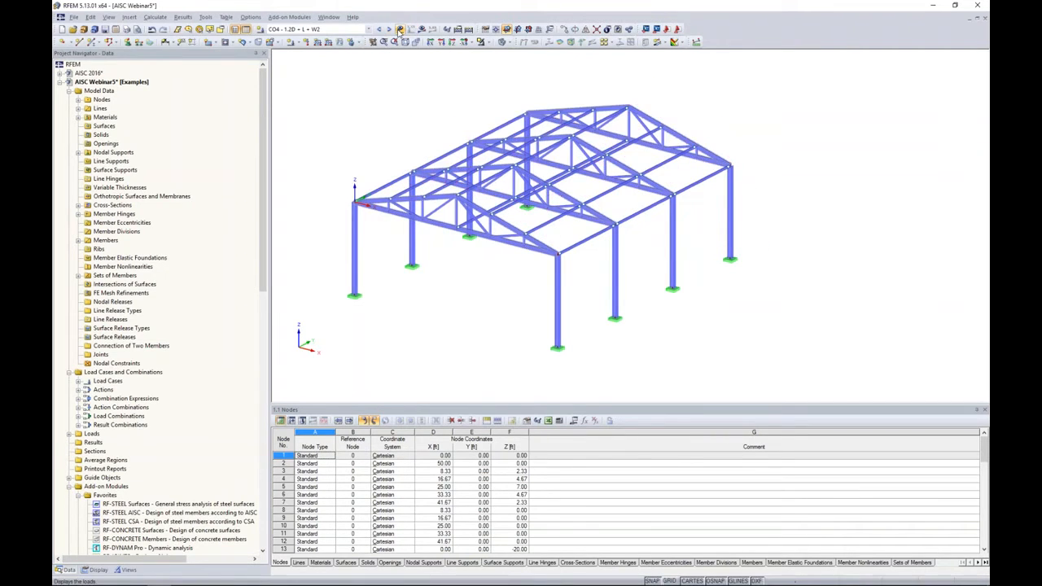
middle_click_drag(399, 108, 441, 103)
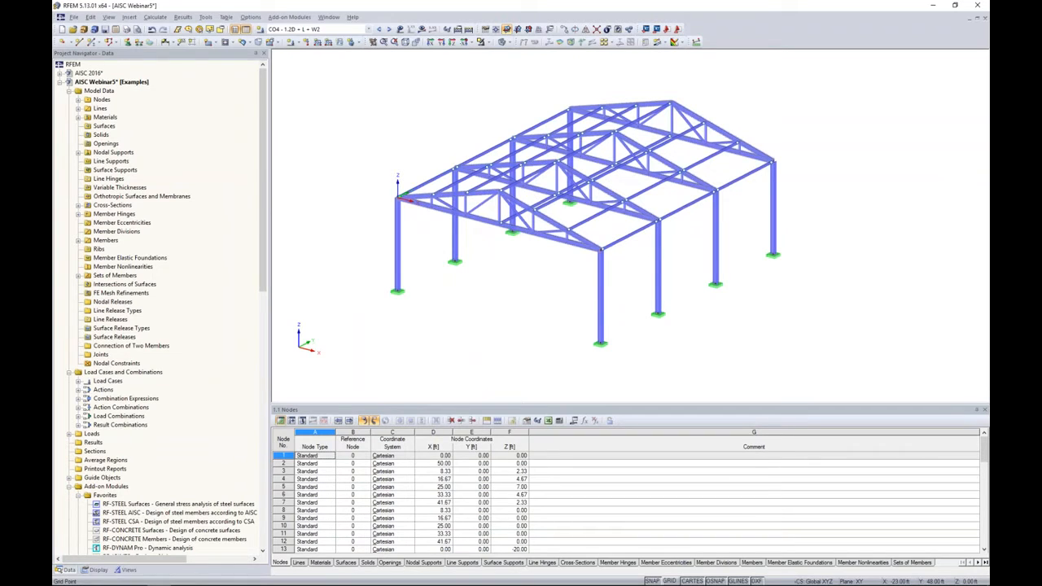
key("super+Tab")
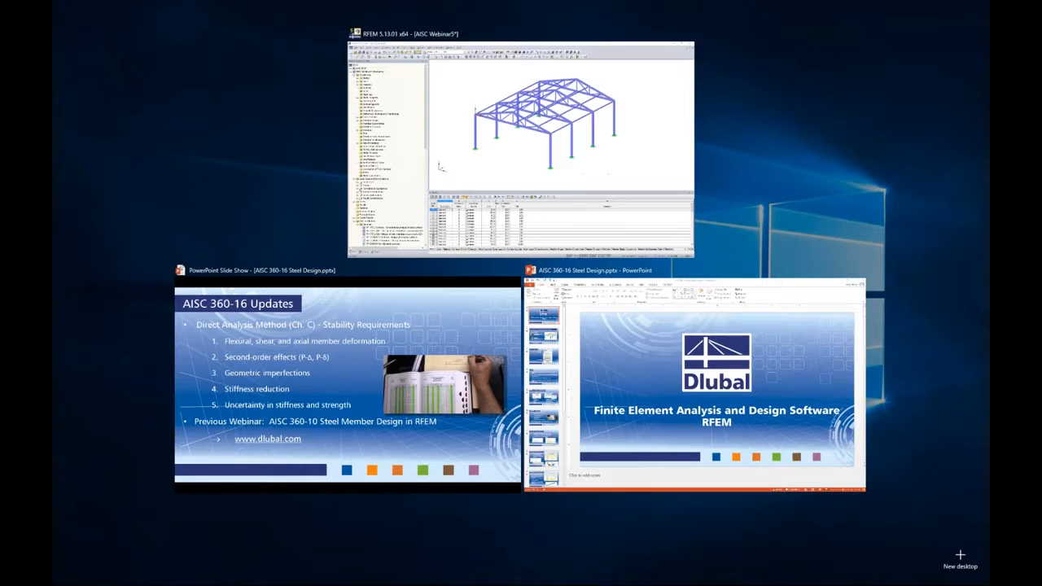
left_click(451, 319)
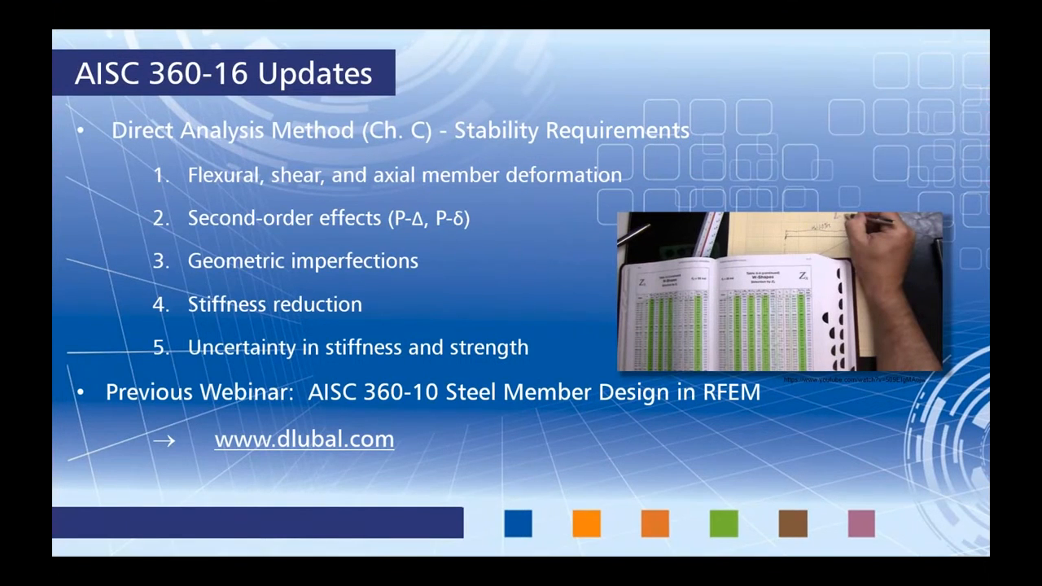
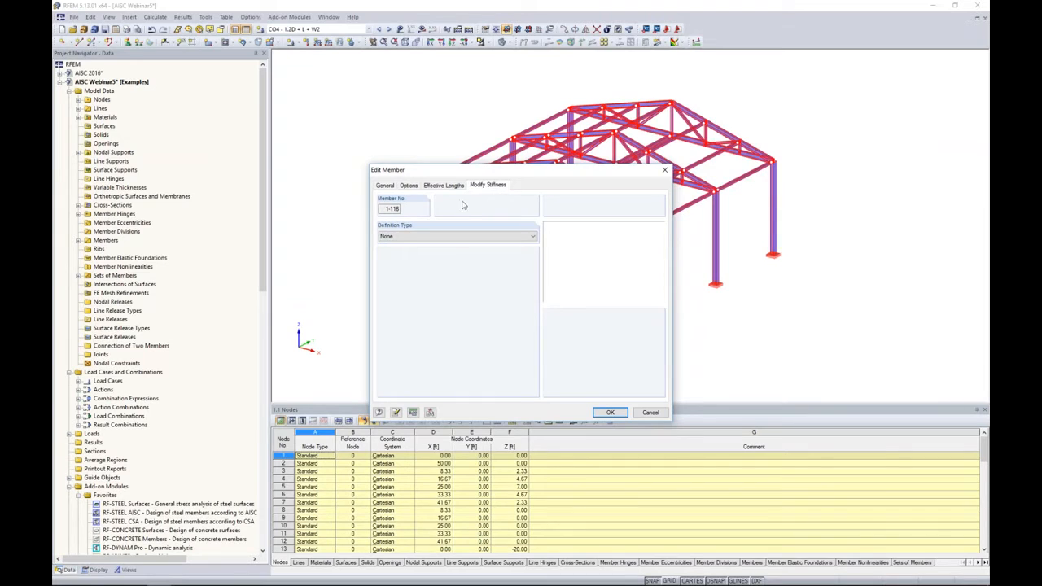
Define the stiffness modification of members 1-116 according to AISC 360-10 C2.3(2), with τb determined iteratively
left_click(409, 237)
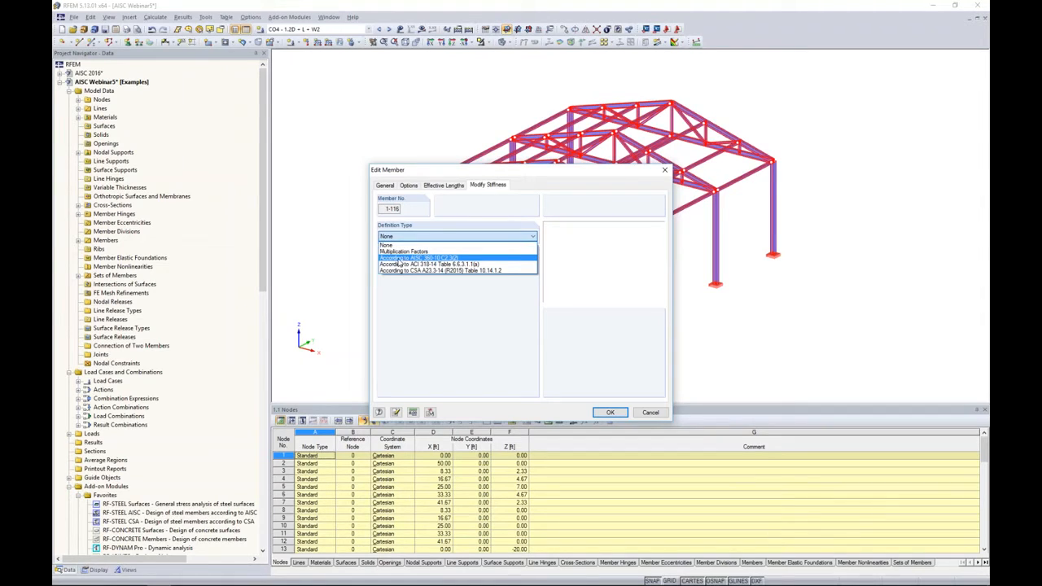
left_click(399, 258)
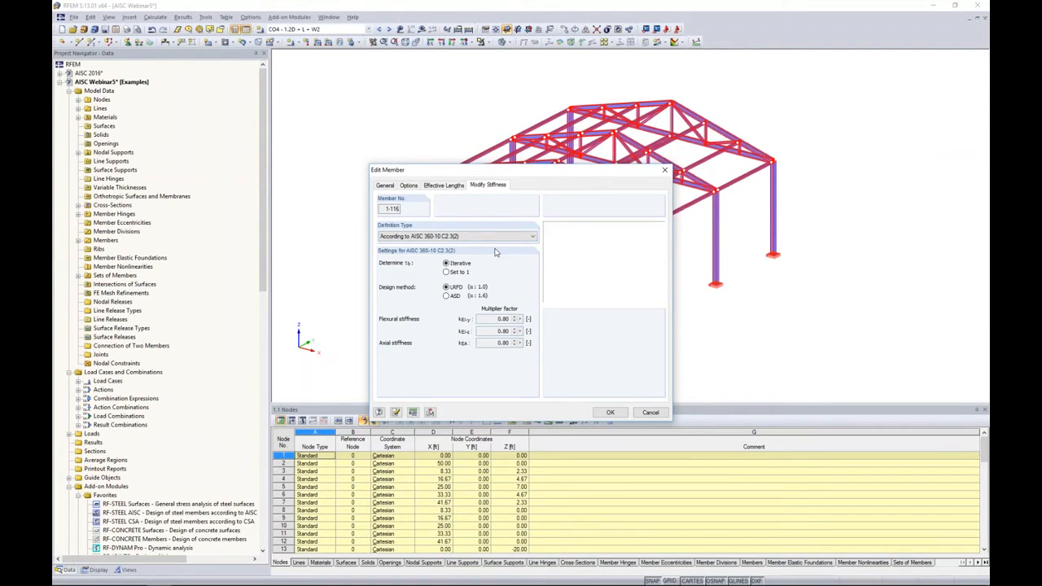
left_click(449, 272)
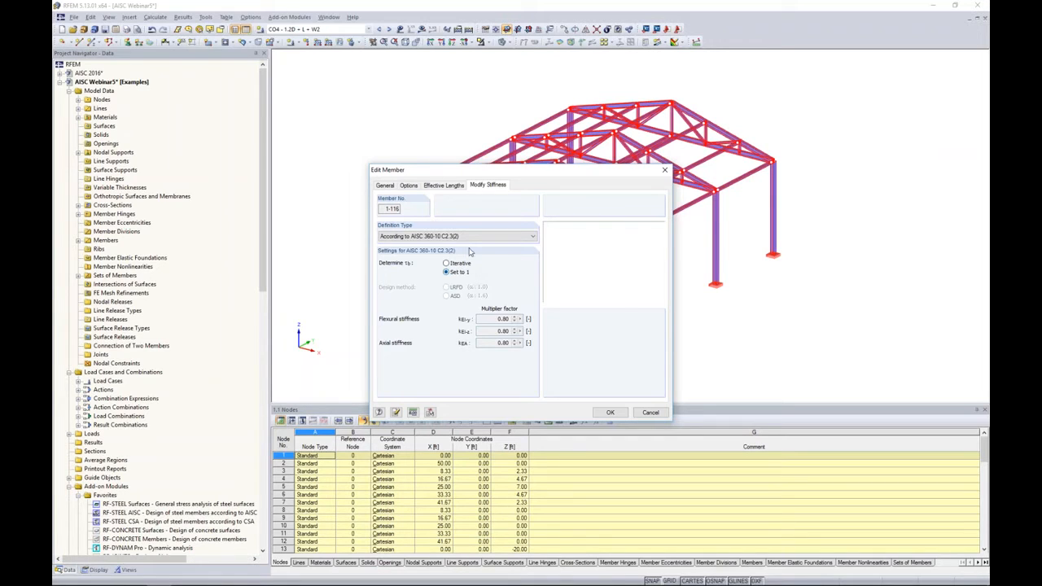
left_click(465, 236)
left_click(521, 290)
left_click(447, 263)
Try the Multiplication Factors definition type for the stiffness of members 1-116
left_click(452, 239)
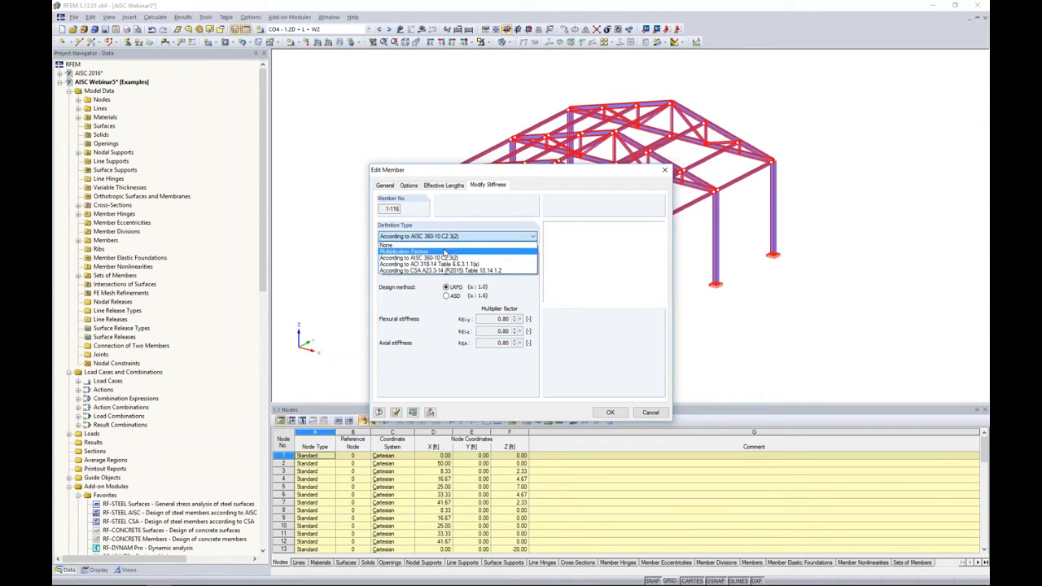
left_click(454, 251)
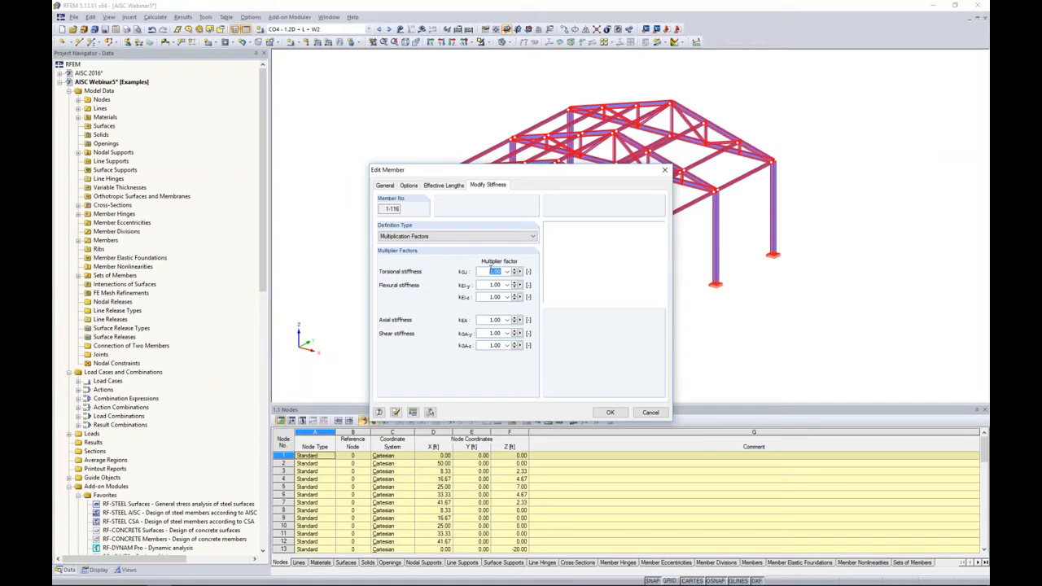
left_click(482, 238)
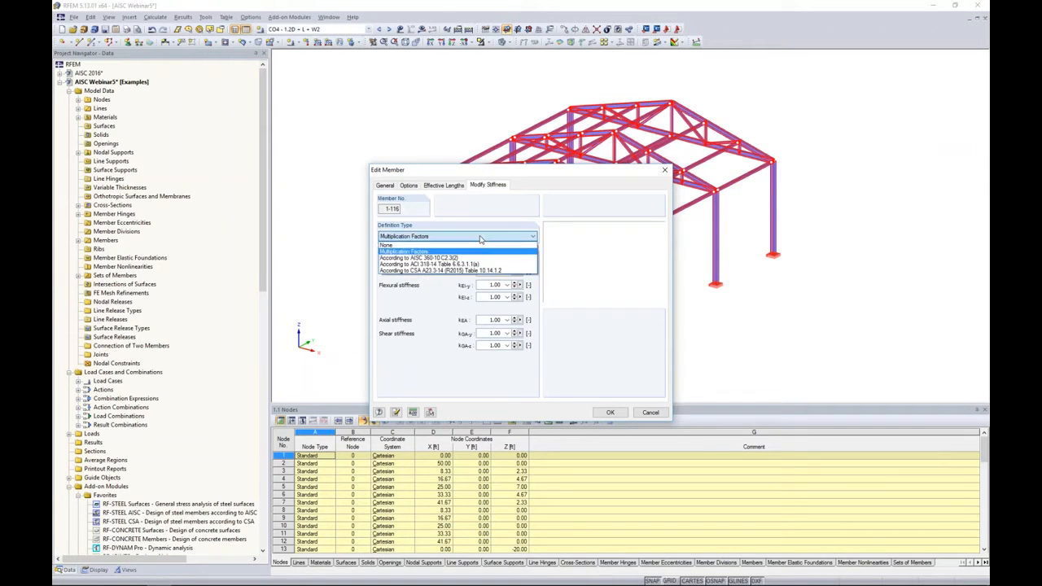
Restore the AISC 360-10 C2.3(2) stiffness definition, apply it to members 1-116 and clear the selection
left_click(459, 258)
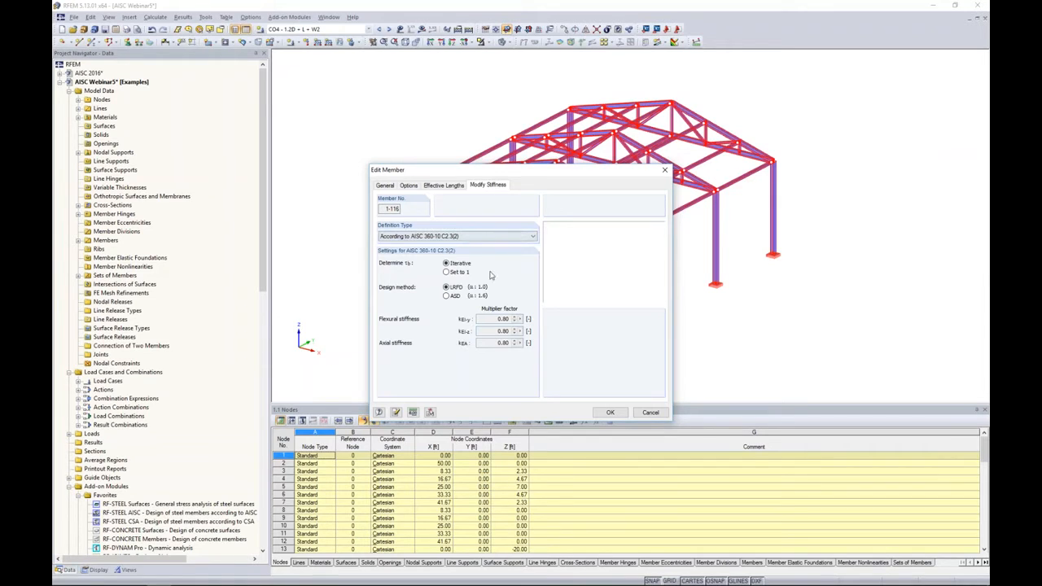
left_click(609, 412)
left_click(684, 340)
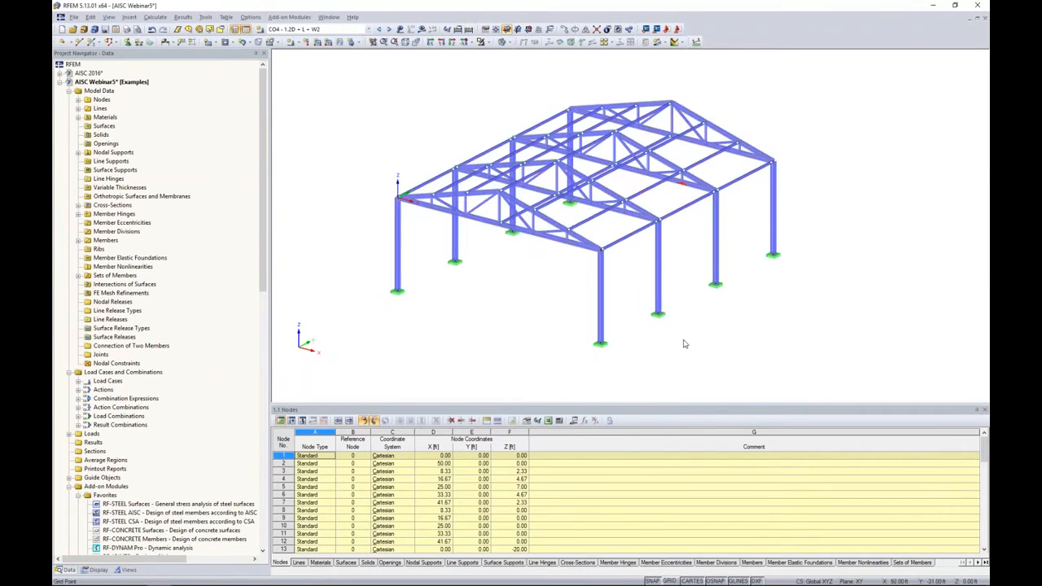
Calculate all load cases and combinations of the steel building model
middle_click_drag(684, 340, 635, 341)
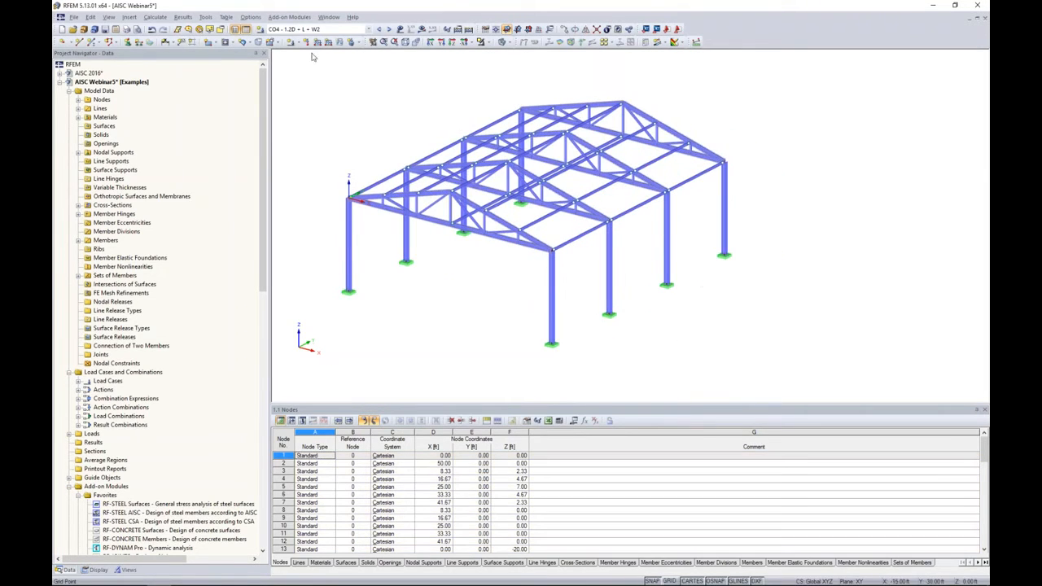
left_click(155, 16)
left_click(170, 29)
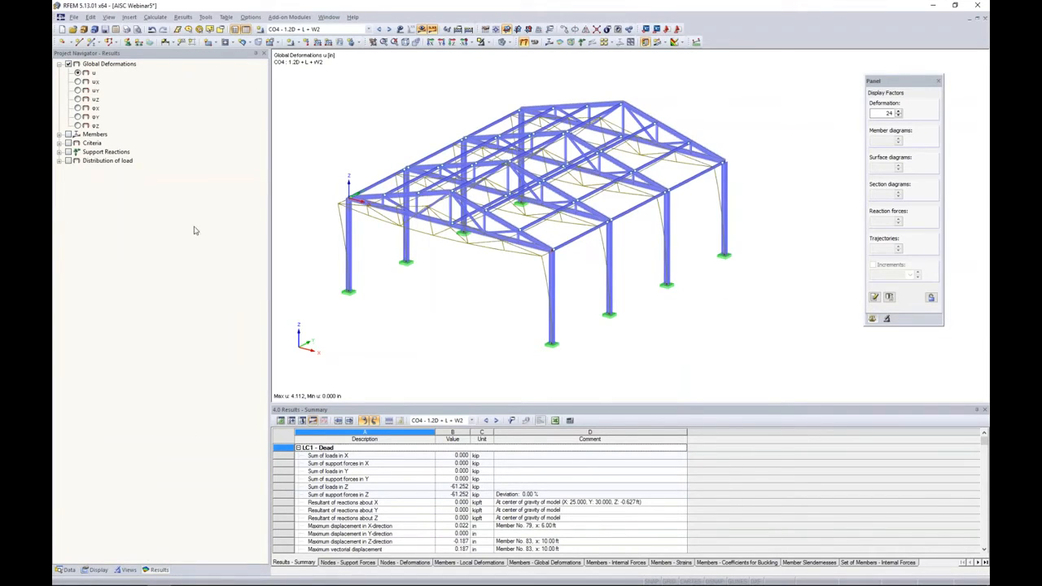
Compare the frame's global deformations for CO4 1.2D + L + W2 and CO6 1.2D + W2, ending on CO4
middle_click_drag(771, 178, 683, 172, "ctrl")
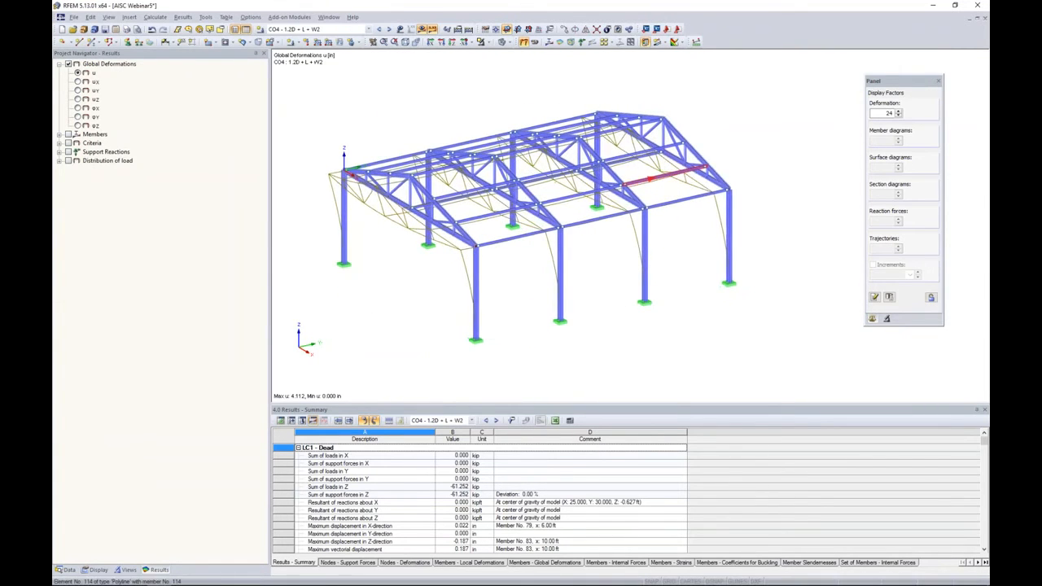
left_click(390, 30)
left_click(391, 31)
middle_click_drag(383, 109, 425, 130, "ctrl")
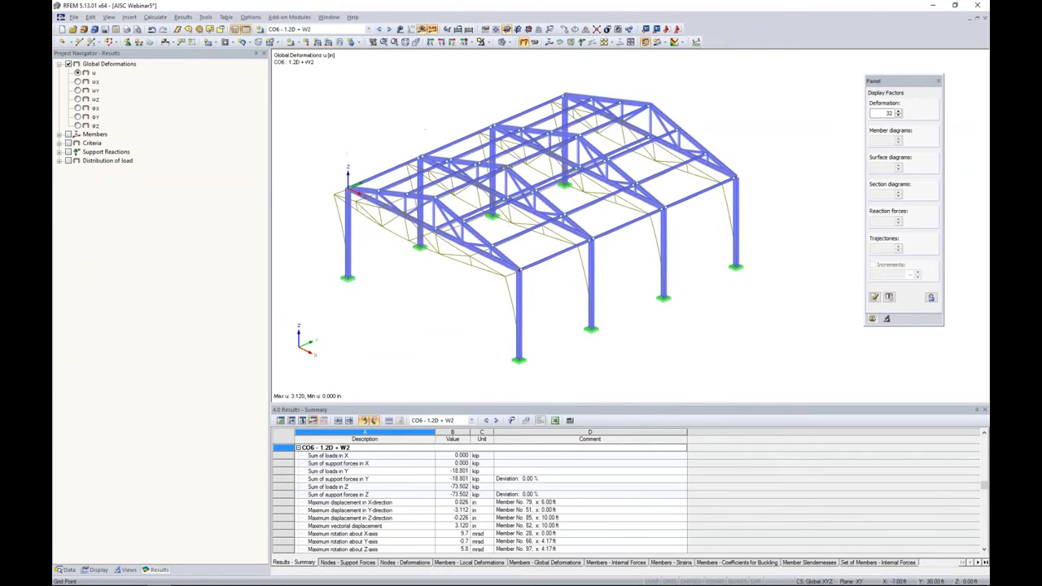
left_click(378, 29)
left_click(379, 30)
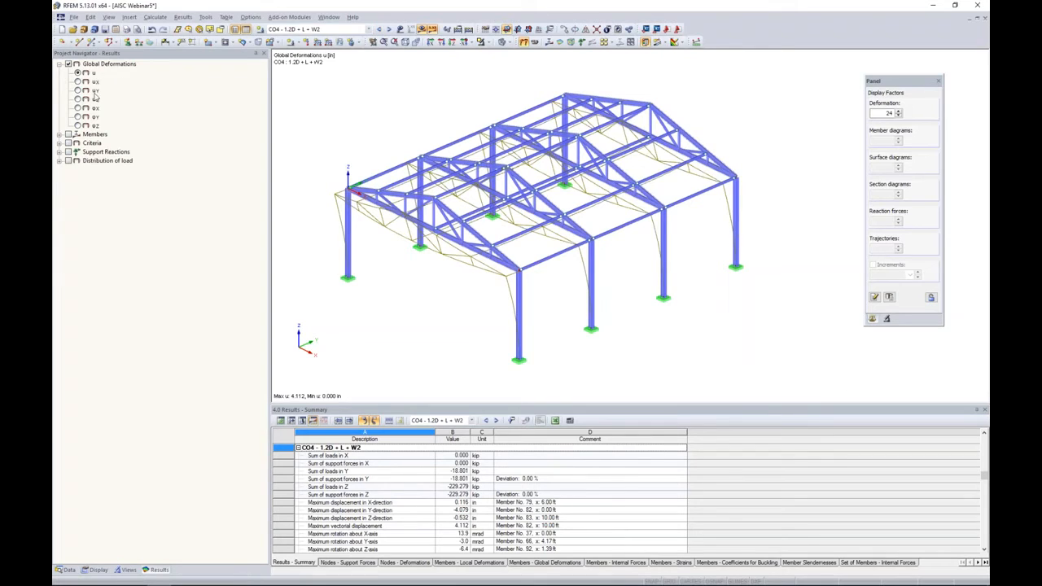
Display the member internal forces My on the frame for CO4 1.2D + L + W2
left_click(59, 135)
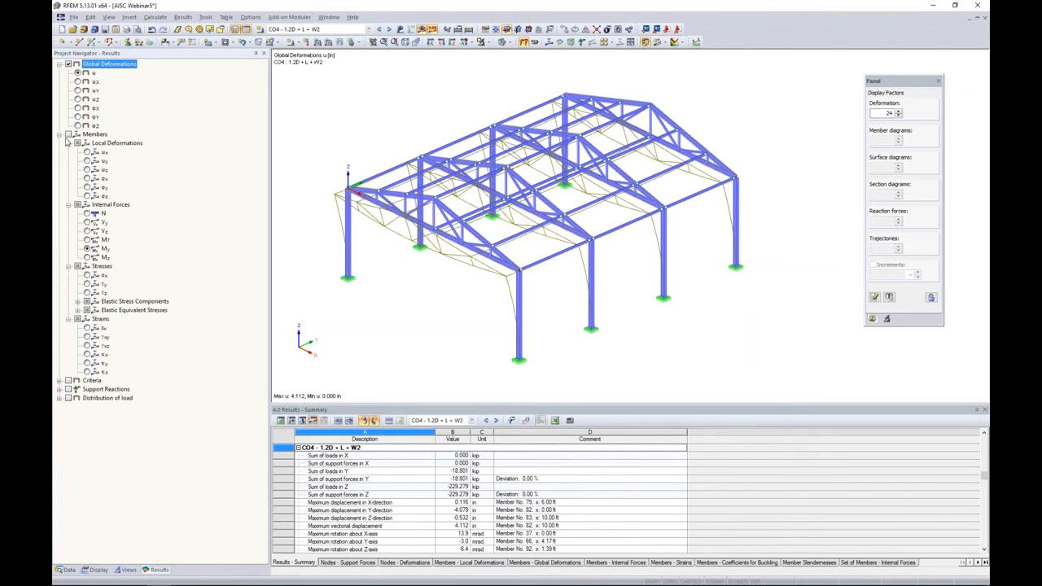
left_click(68, 135)
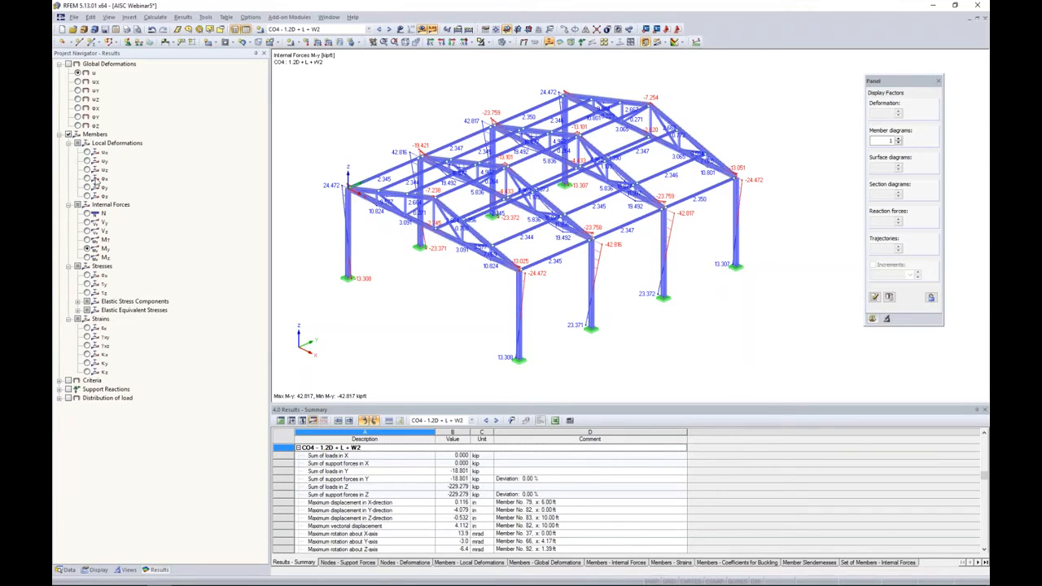
Display the axial force N diagrams on all members of the structure for load combination CO4
left_click(86, 213)
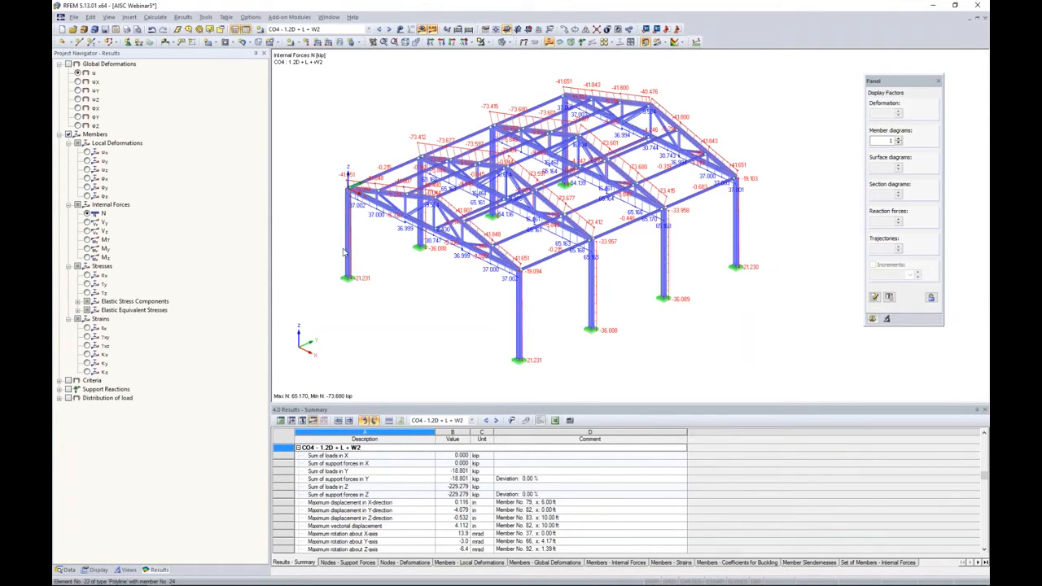
middle_click_drag(444, 299, 506, 257, "ctrl")
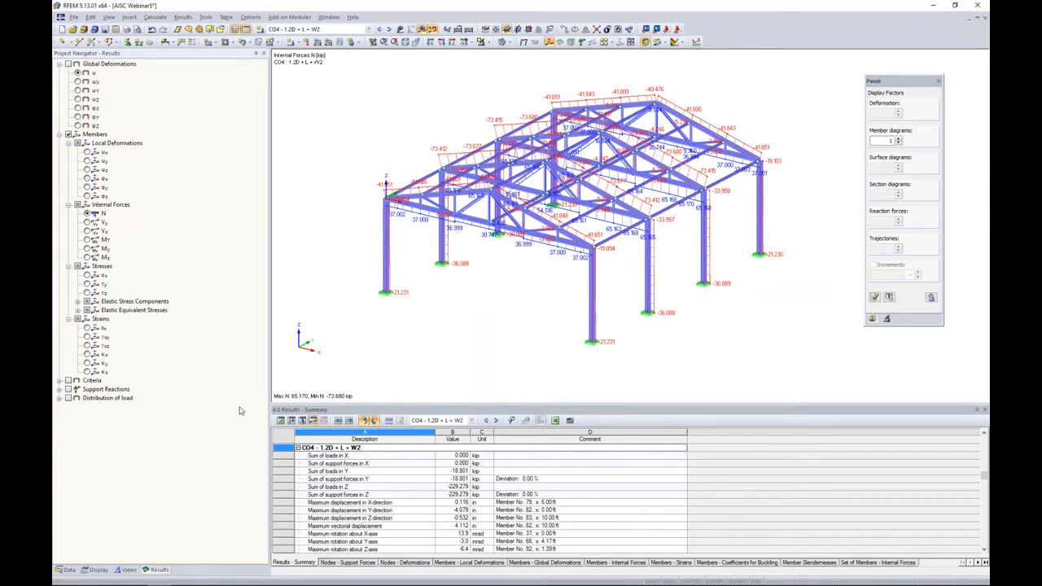
Compare the With Diagram, Without Diagram and Cross-Sections display styles for the member results, and return to Two-Colored
left_click(97, 568)
scroll(152, 323, "down", 3)
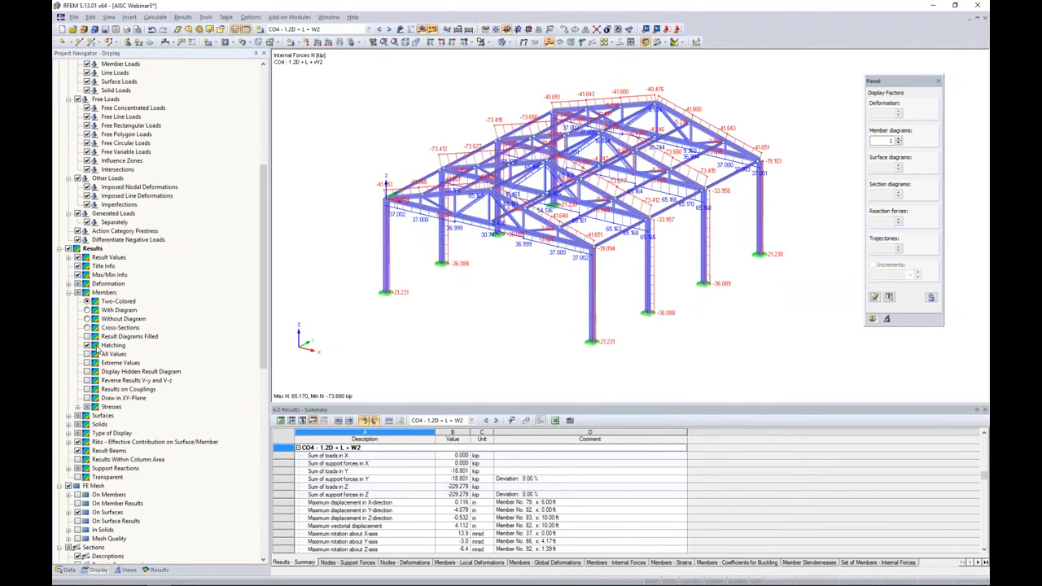
left_click(87, 310)
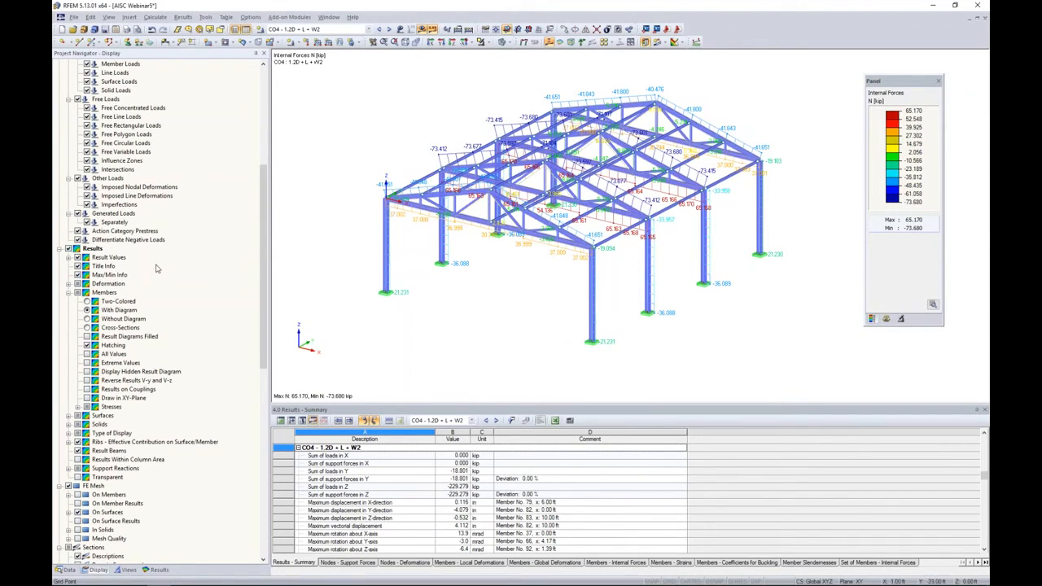
left_click(87, 318)
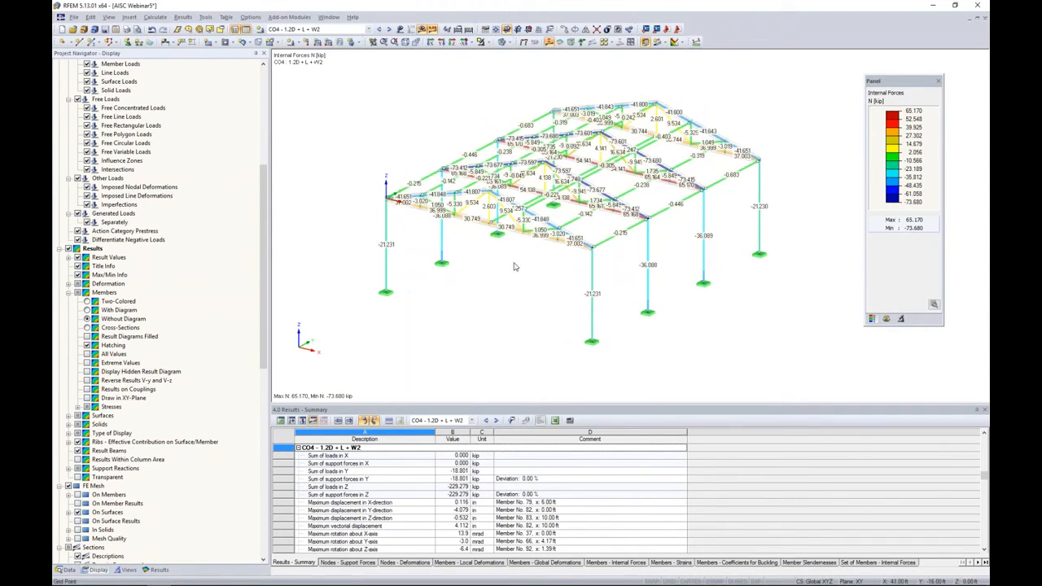
scroll(498, 278, "up", 5)
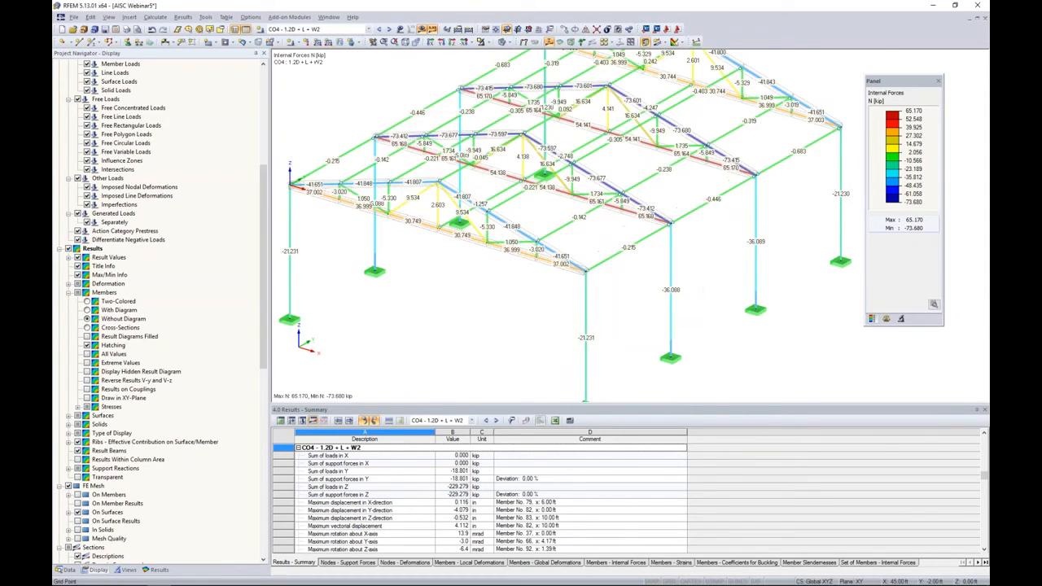
left_click(87, 328)
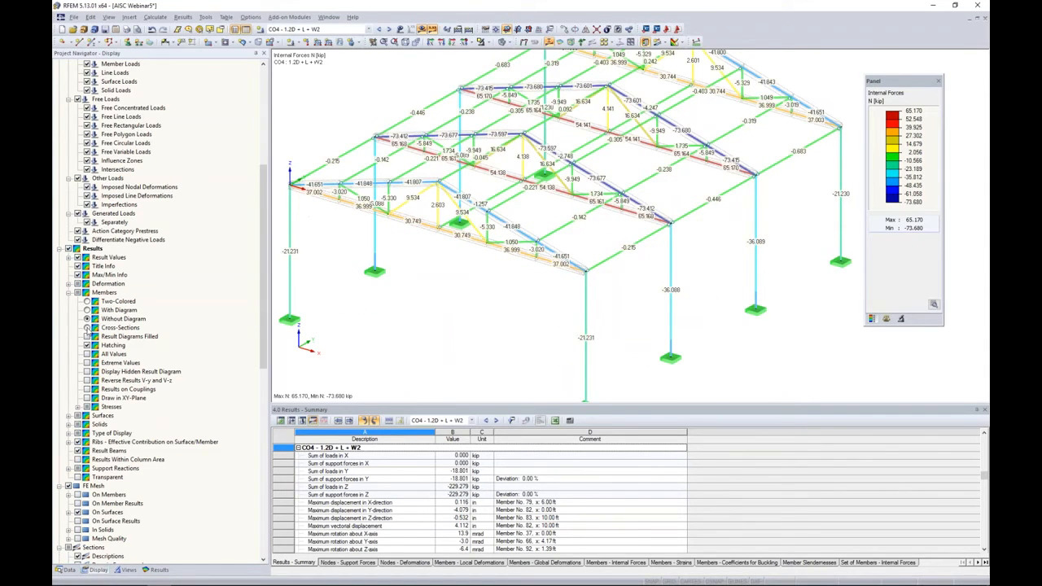
scroll(485, 292, "down", 1)
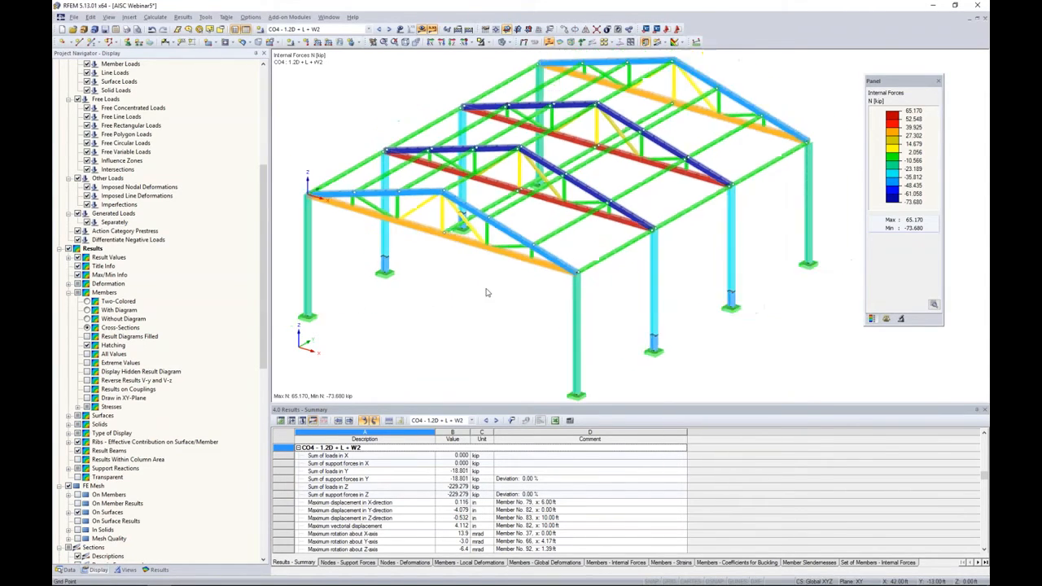
left_click(87, 301)
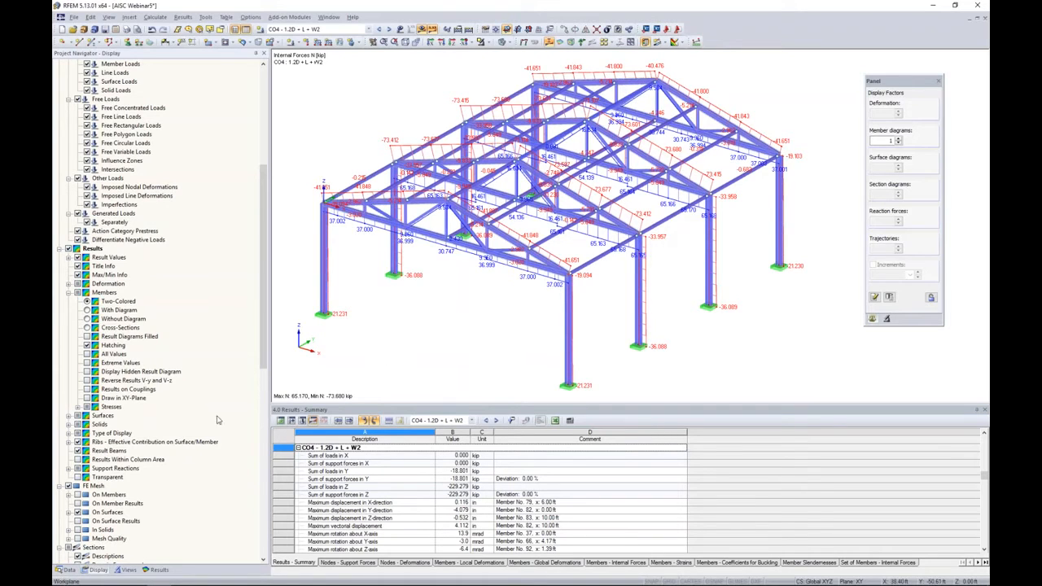
Open the result diagrams of the front corner column and add the bending moment My diagram
left_click(156, 571)
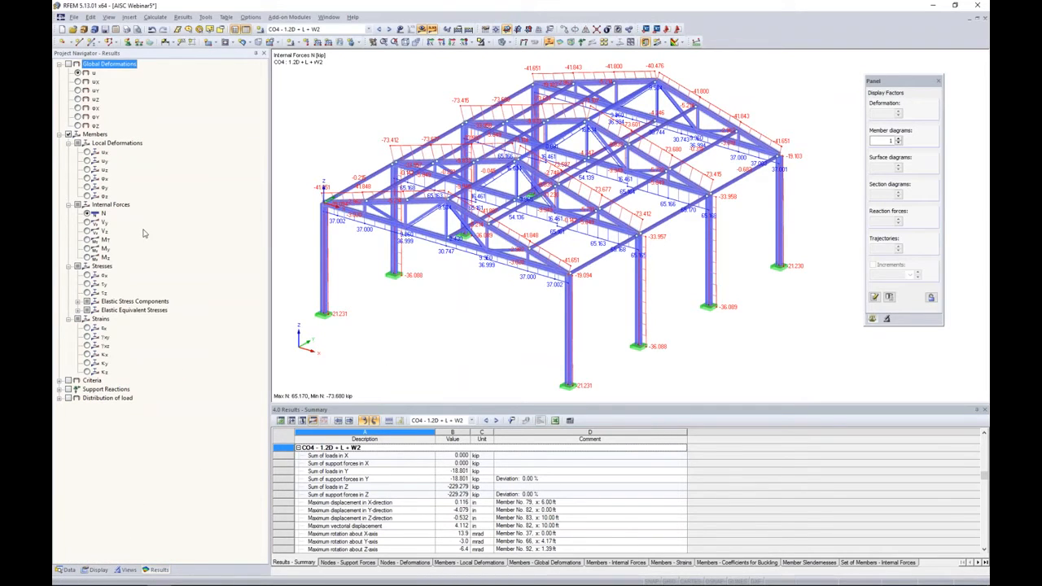
middle_click_drag(506, 313, 561, 302, "ctrl")
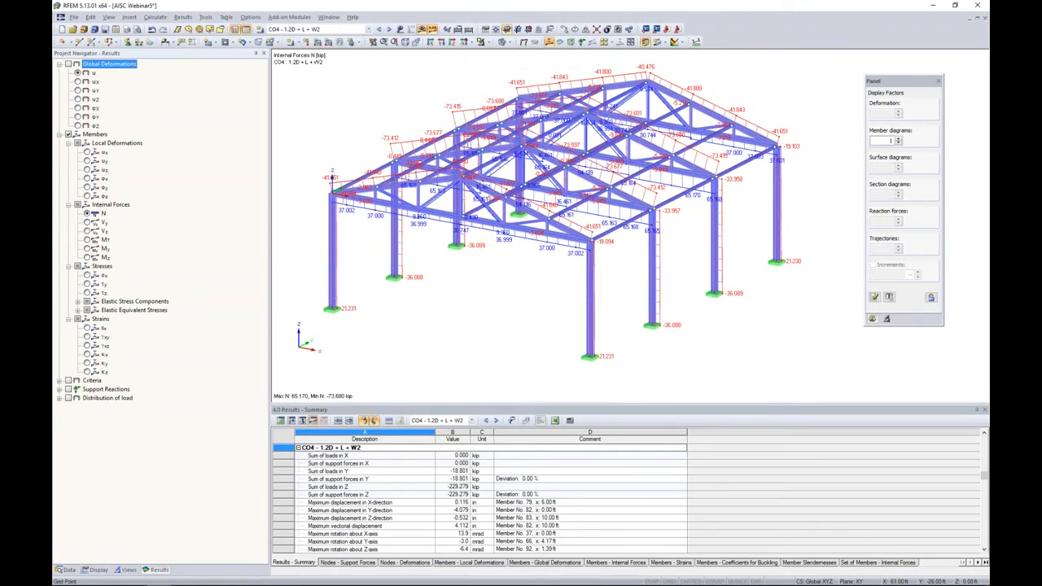
right_click(590, 281)
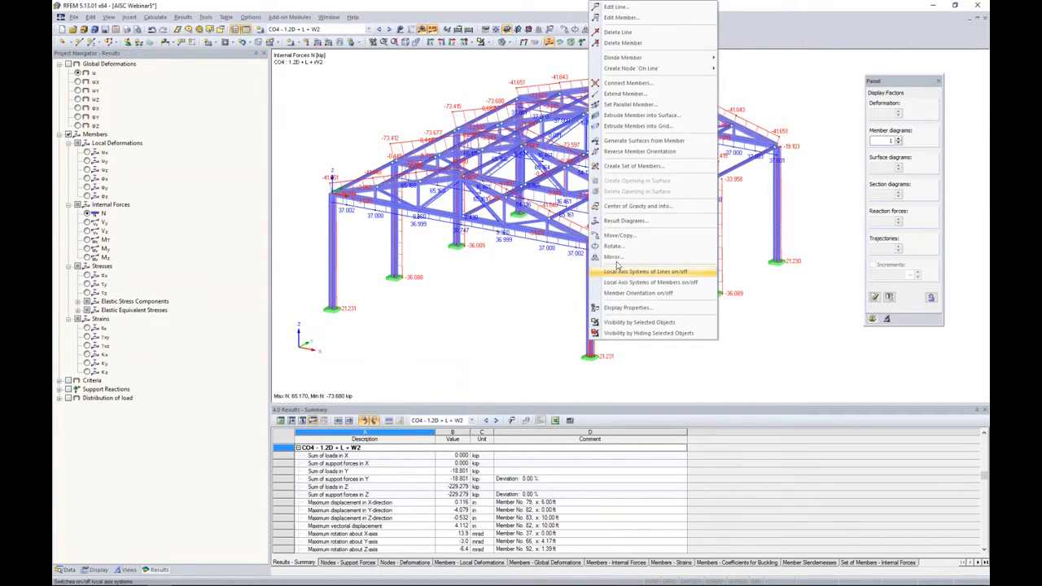
left_click(625, 224)
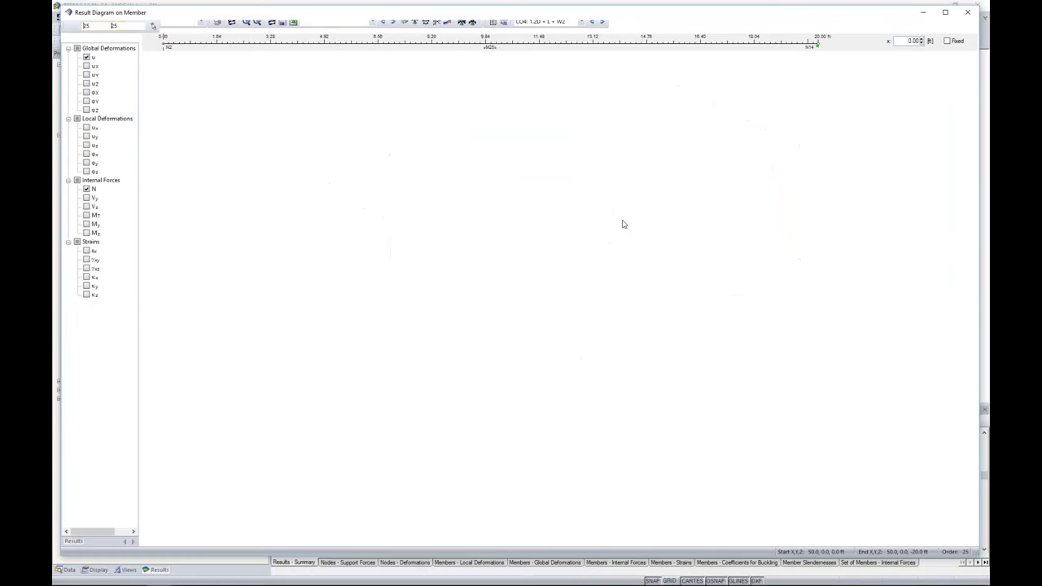
left_click(87, 223)
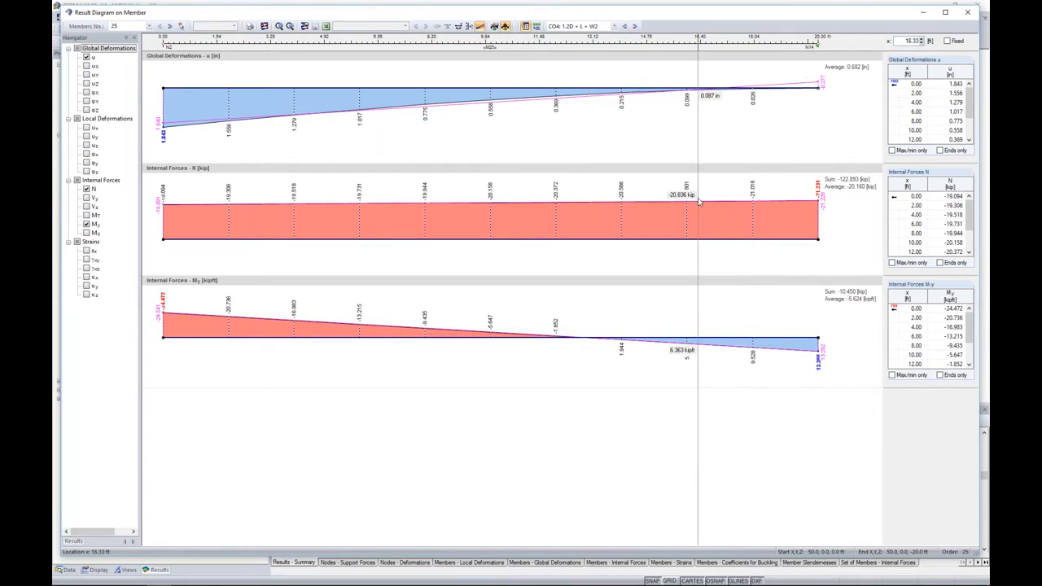
Switch the column's result diagrams to load combination CO7 (0.9D + W1), review them and close the diagram window
left_click(635, 27)
left_click(635, 27)
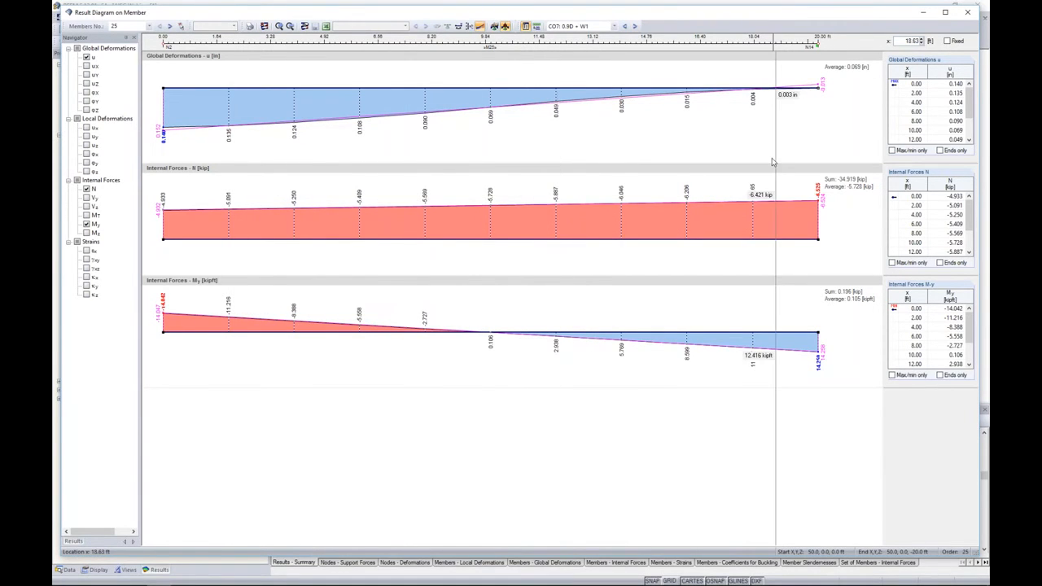
left_click(967, 12)
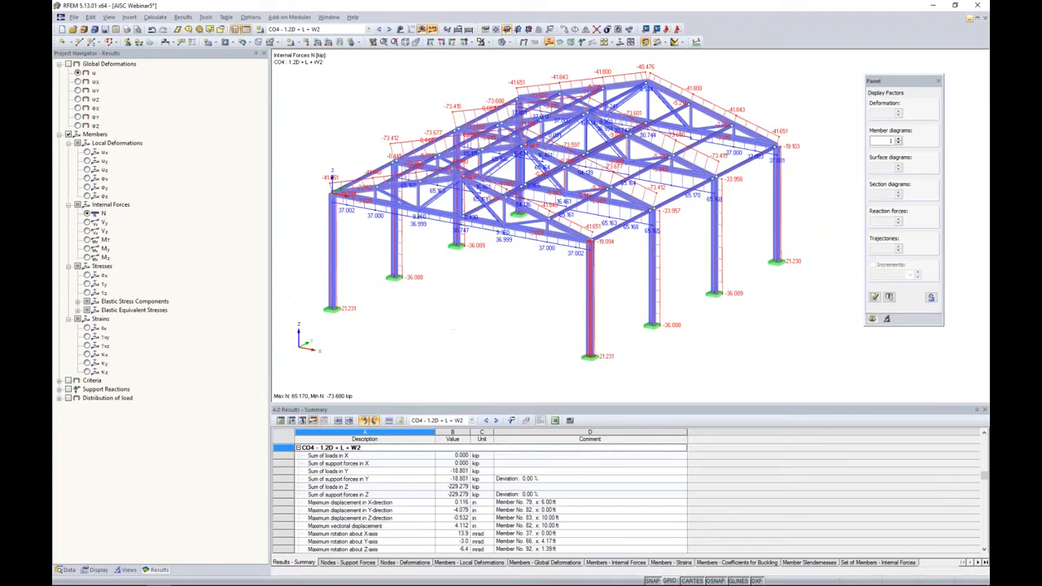
Show the support reactions, hide them again and turn off the member results on the model
scroll(502, 297, "down", 1)
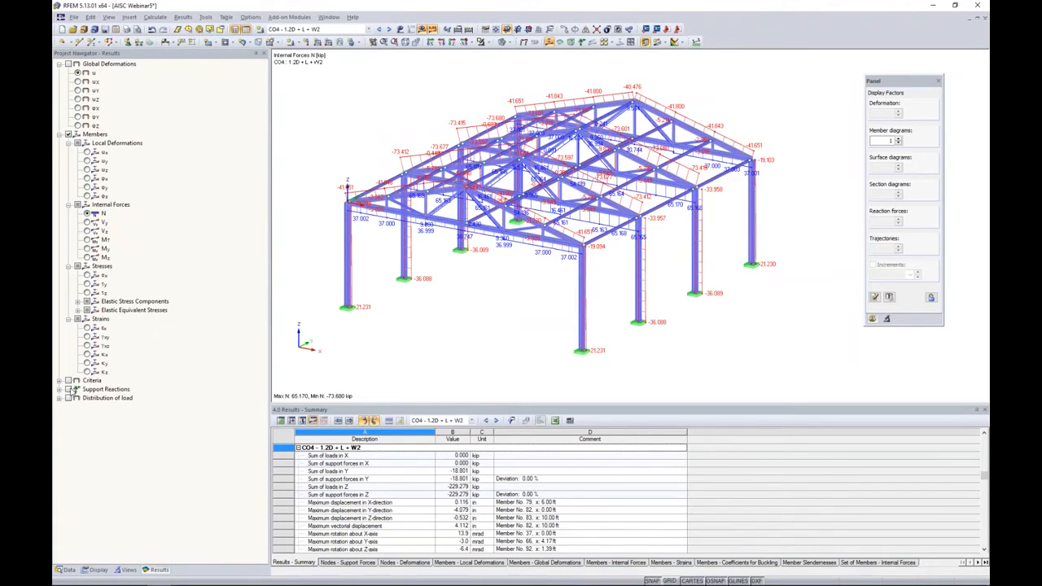
left_click(69, 389)
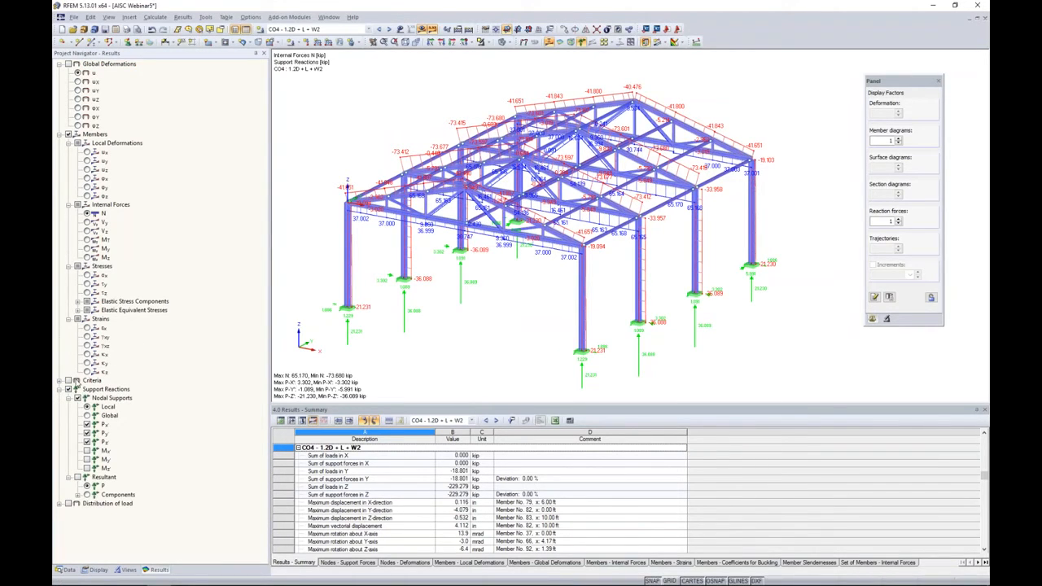
left_click(69, 389)
left_click(69, 135)
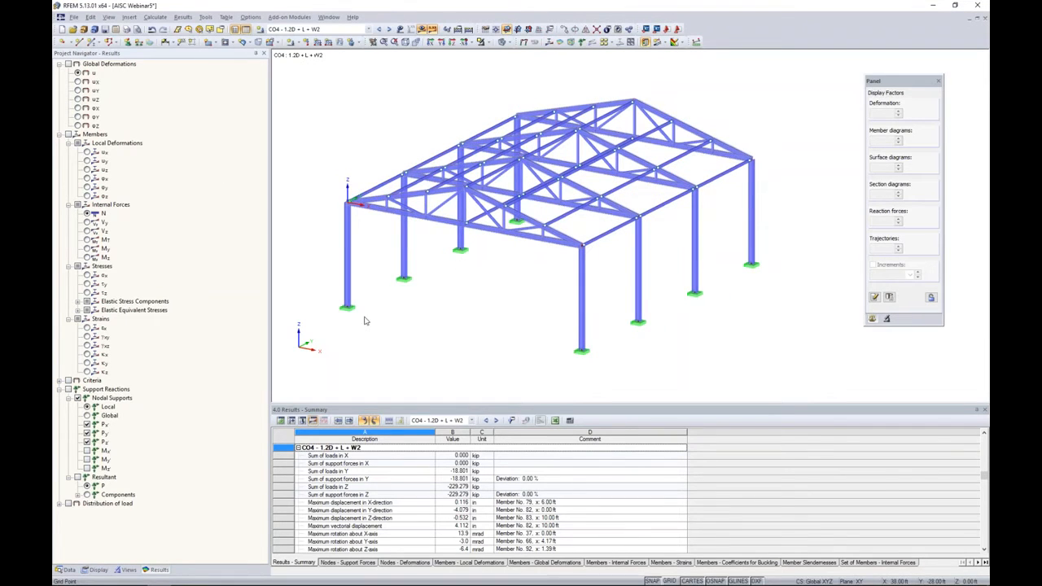
Locate RF-STEEL AISC among the favorite add-on modules and start this steel member design module
left_click(65, 569)
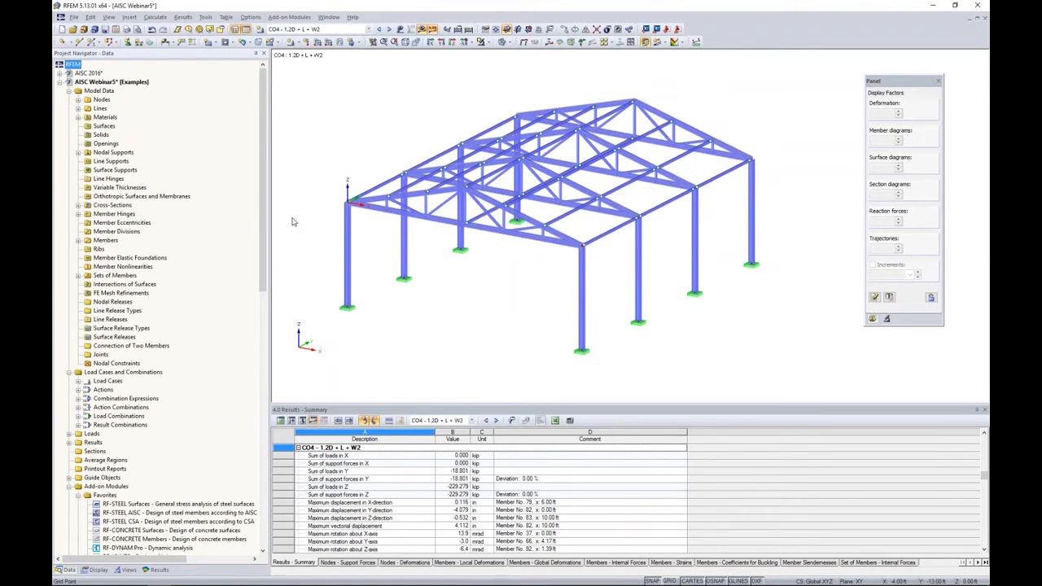
scroll(258, 298, "down", 7)
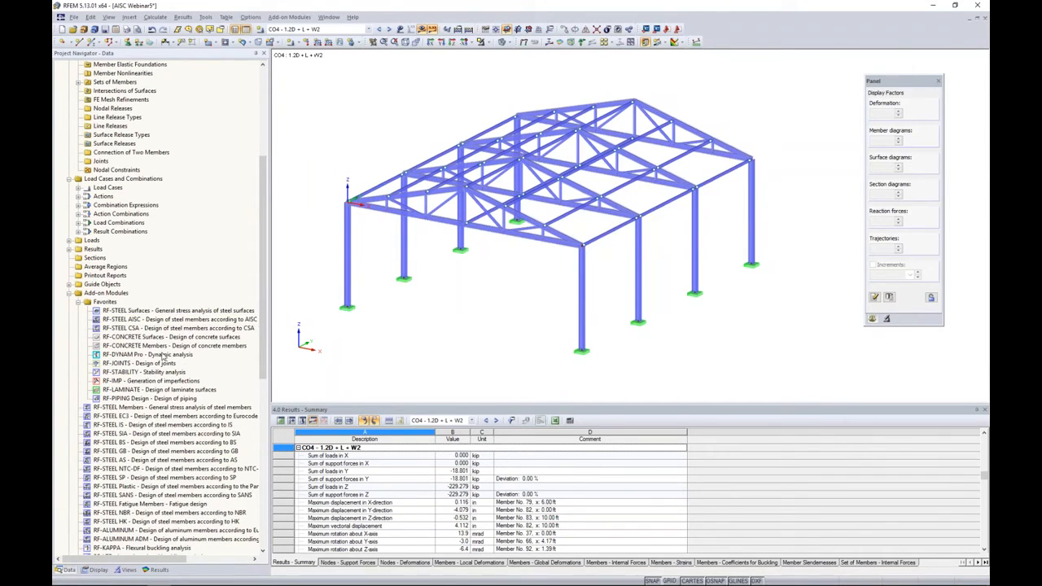
right_click(155, 321)
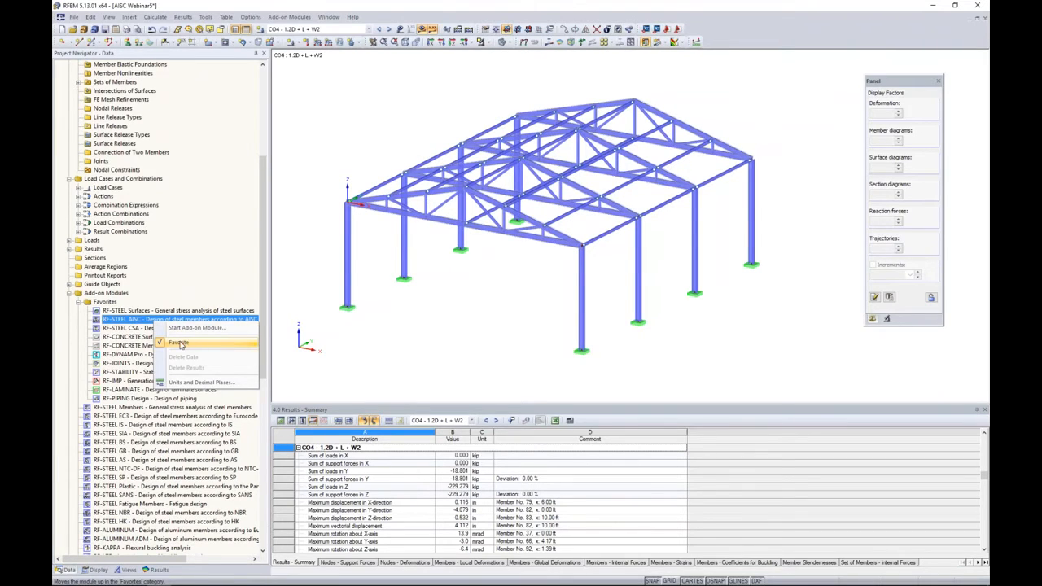
left_click(108, 322)
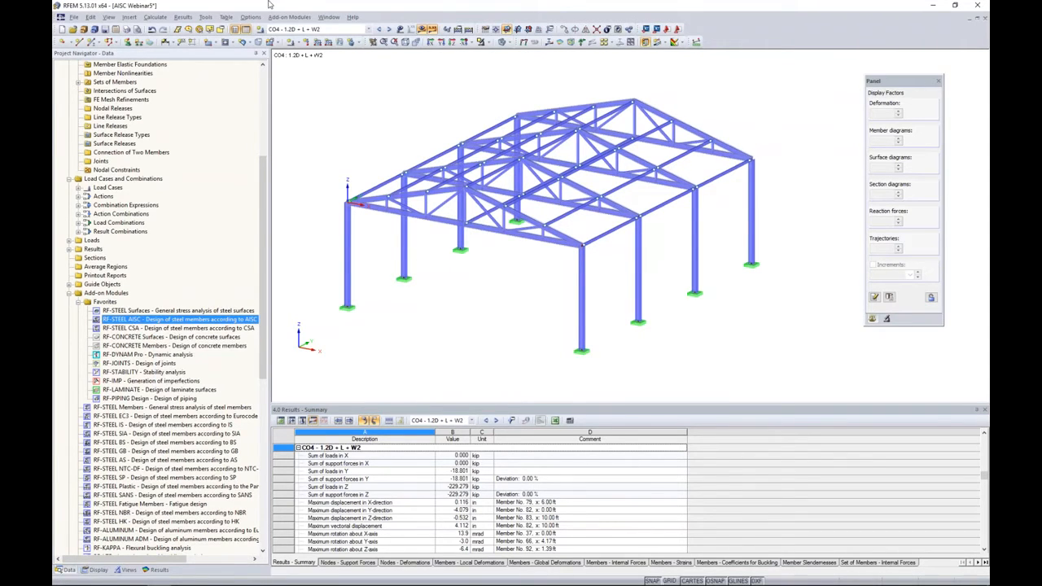
left_click(295, 17)
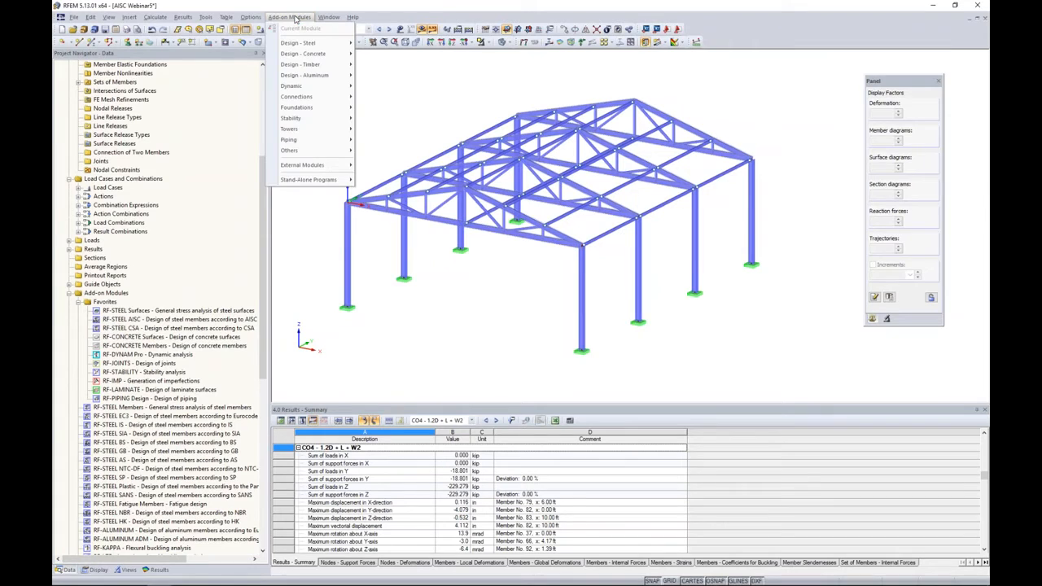
mouse_move(298, 43)
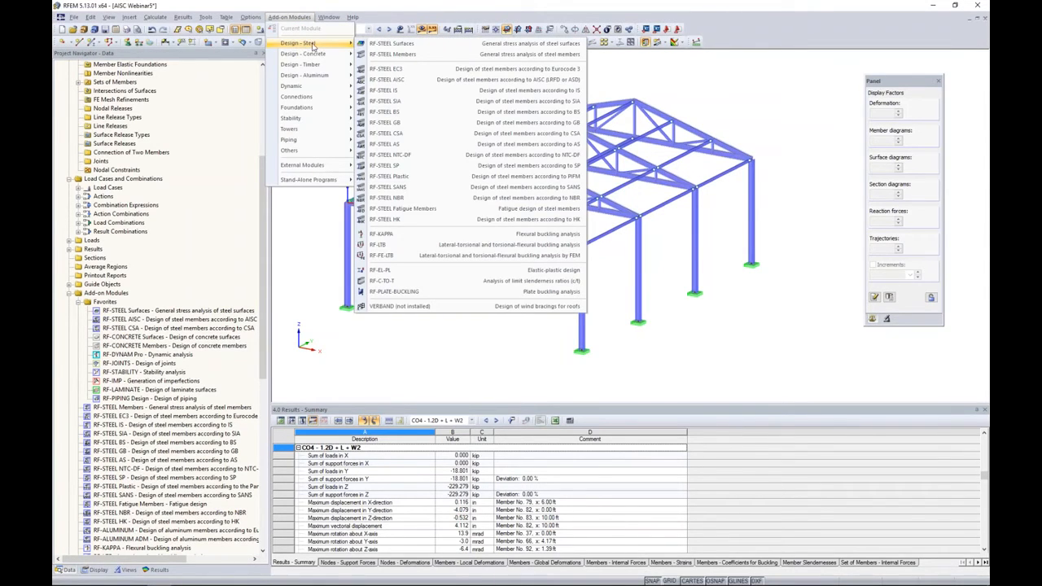
left_click(391, 81)
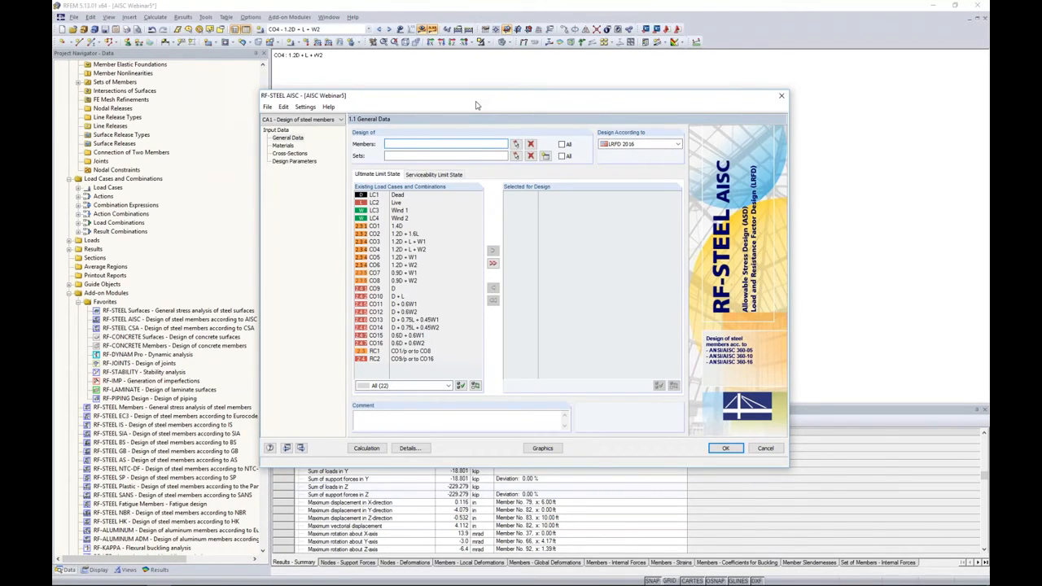
Rename the RF-STEEL AISC design case as Columns and select LRFD 2016 as its design standard
left_click(268, 107)
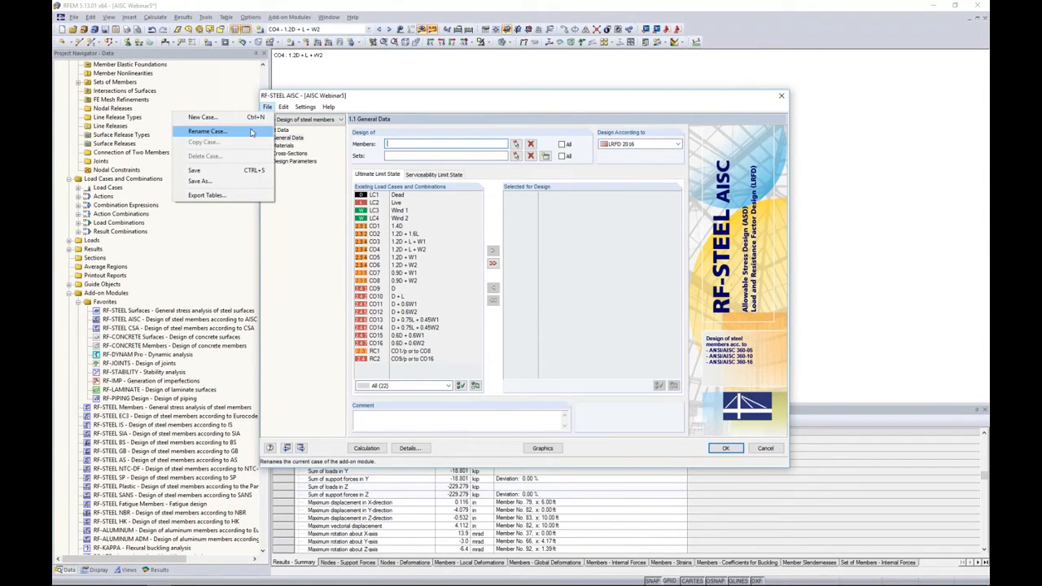
left_click(250, 134)
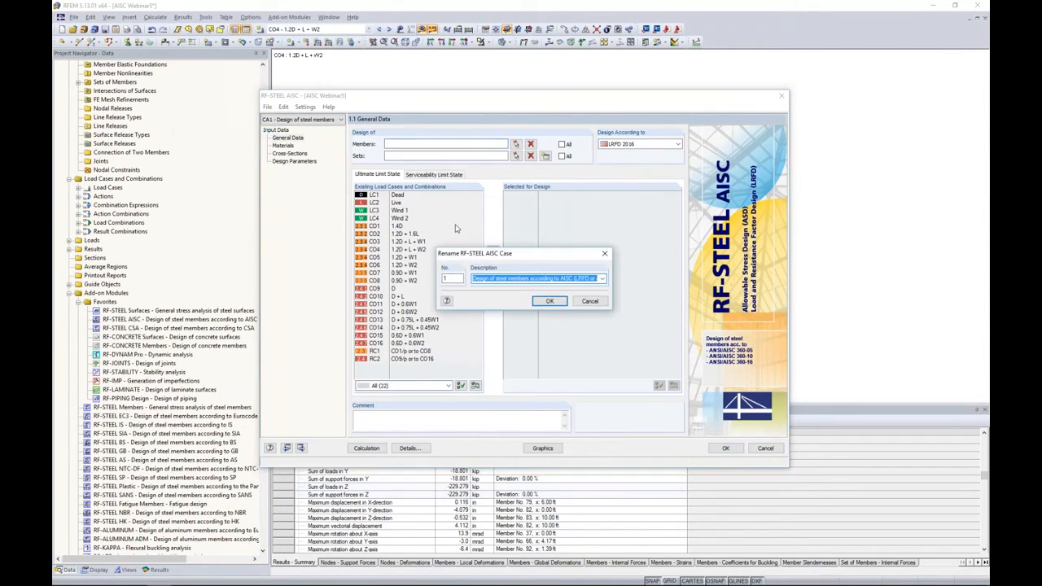
type("Columns")
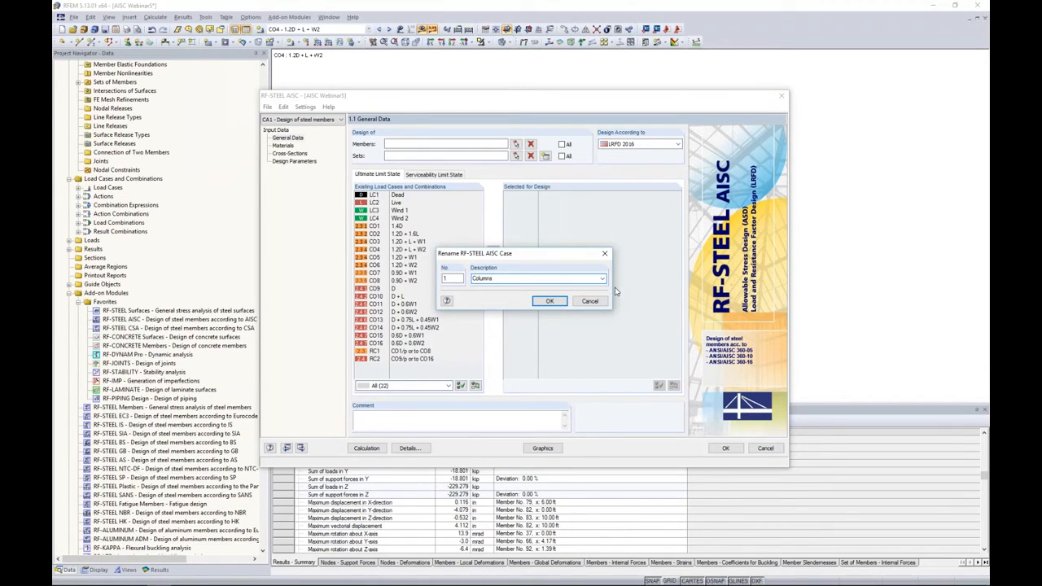
left_click(560, 301)
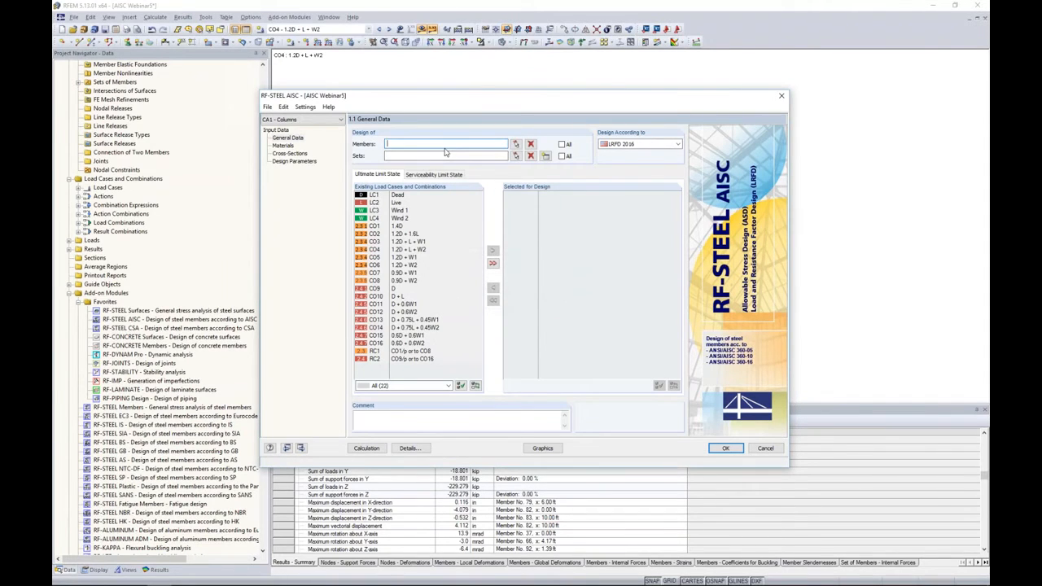
left_click(642, 144)
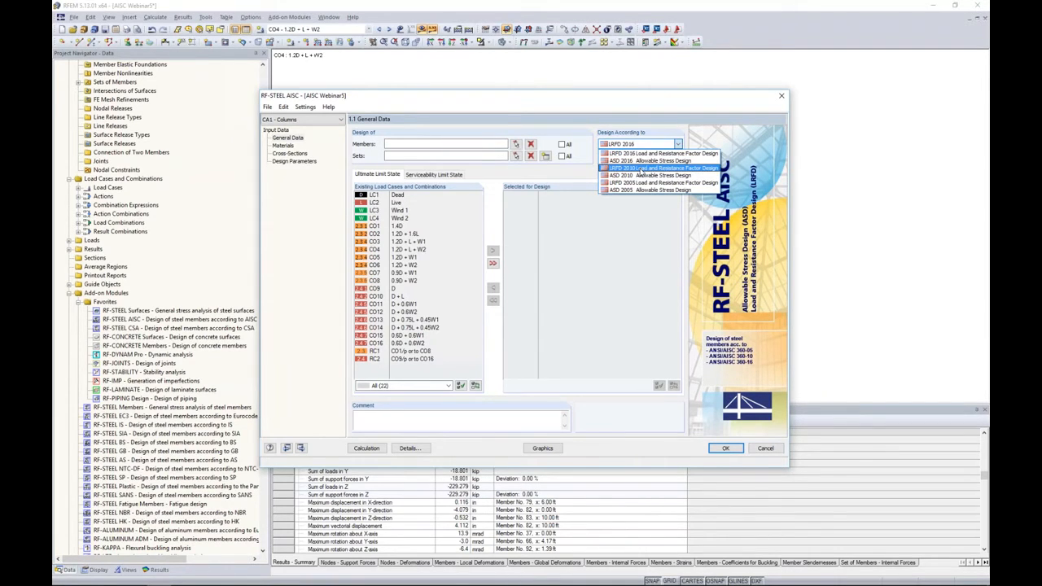
left_click(645, 154)
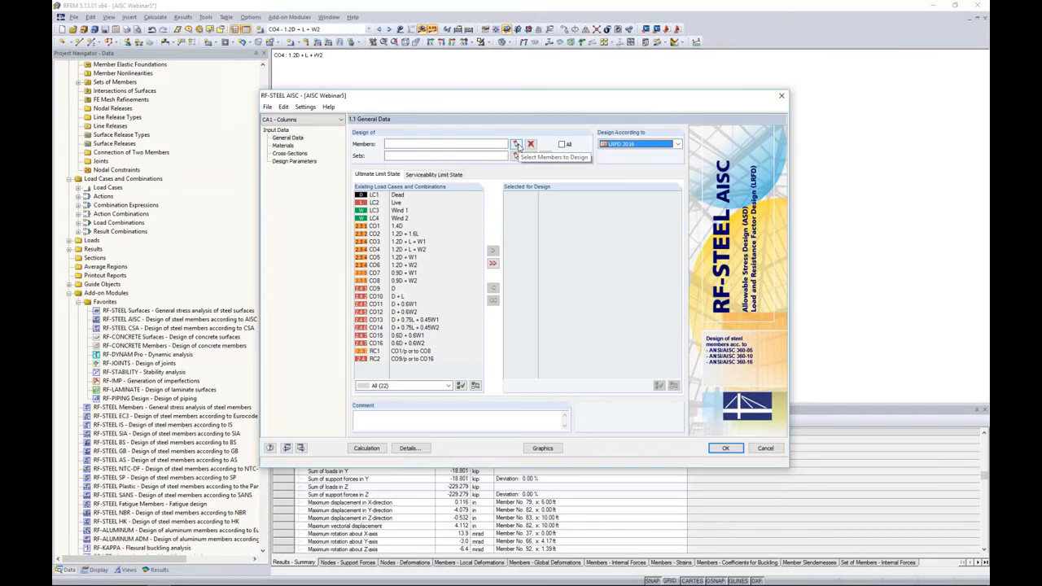
Pick all the columns in the model, members 24, 25, 47, 48, 78, 79, 109 and 110, as the members to design
left_click(516, 145)
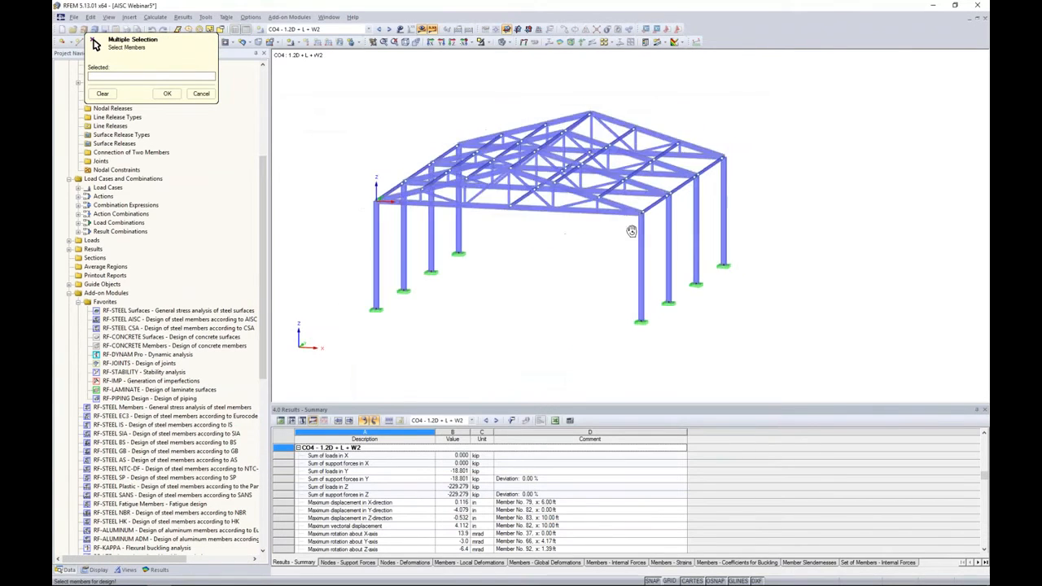
left_click_drag(743, 241, 377, 196)
middle_click_drag(592, 276, 499, 263, "ctrl")
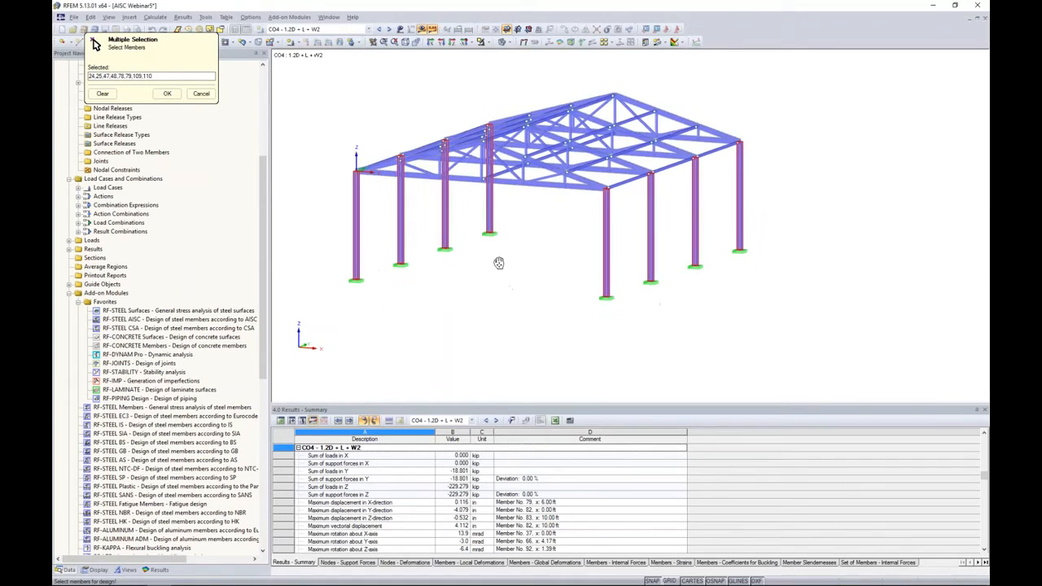
left_click(167, 94)
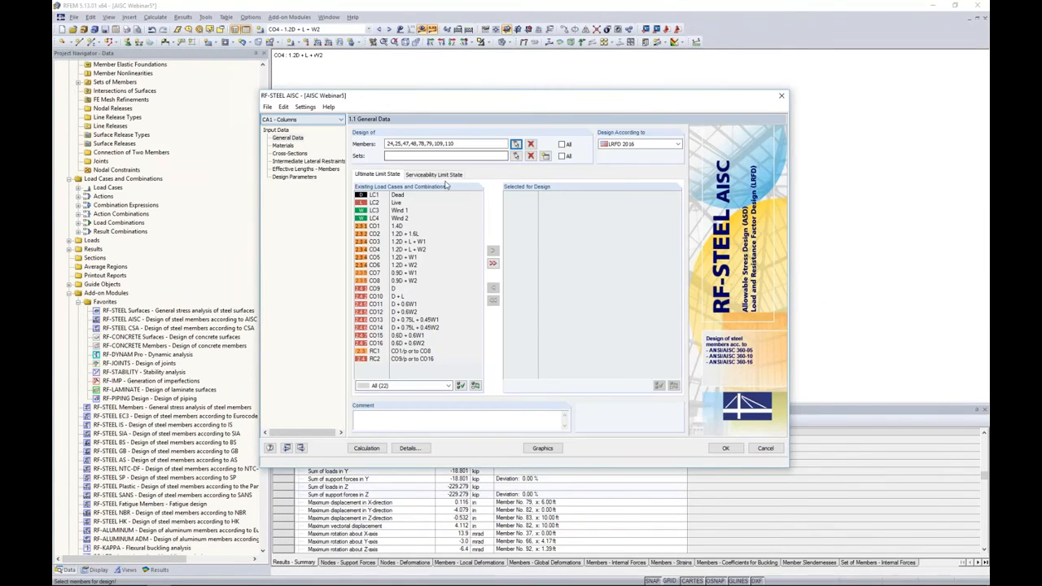
Assign load combinations CO1 through CO8 to the ultimate limit state design of the columns
left_click(398, 225)
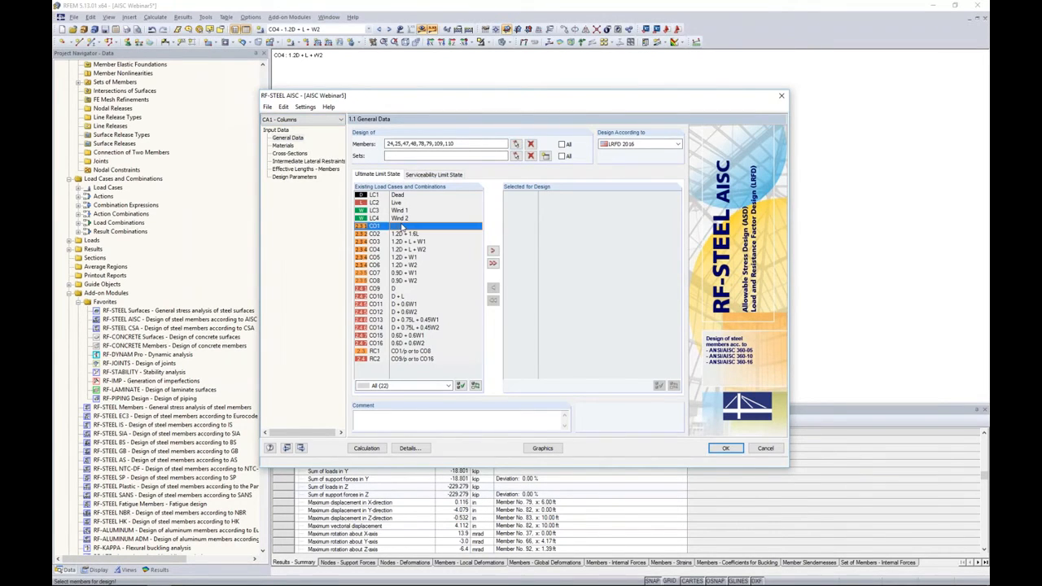
left_click(411, 281, "shift")
left_click(492, 250)
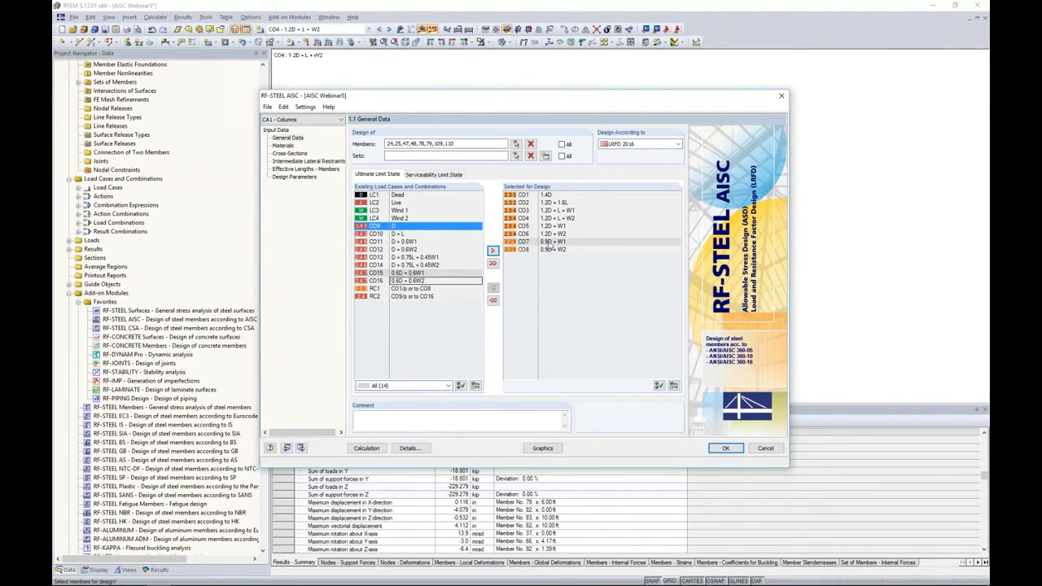
Assign load combinations CO9 through CO16 to the serviceability limit state design of the columns
left_click(417, 175)
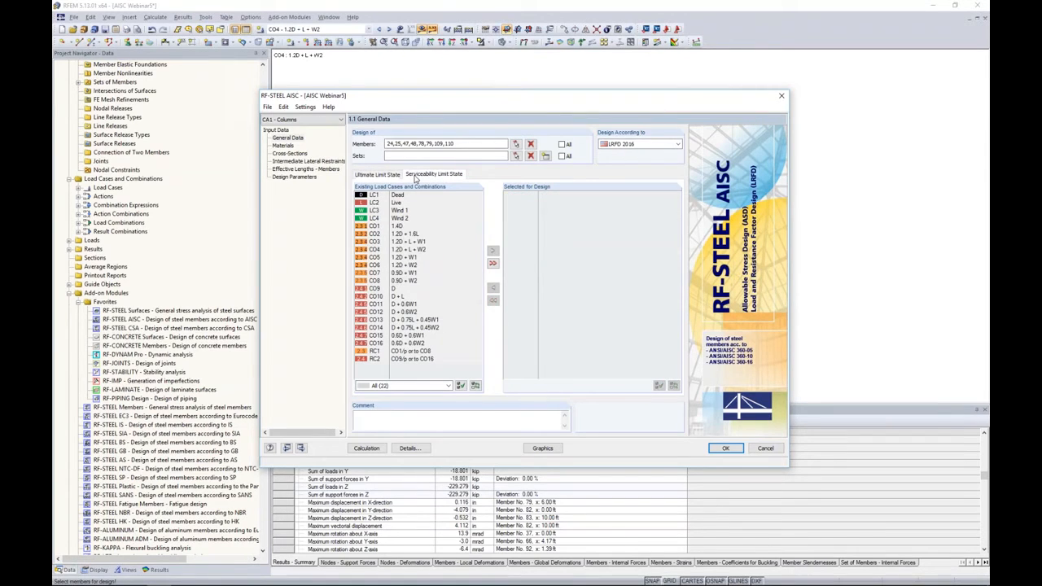
left_click(399, 288)
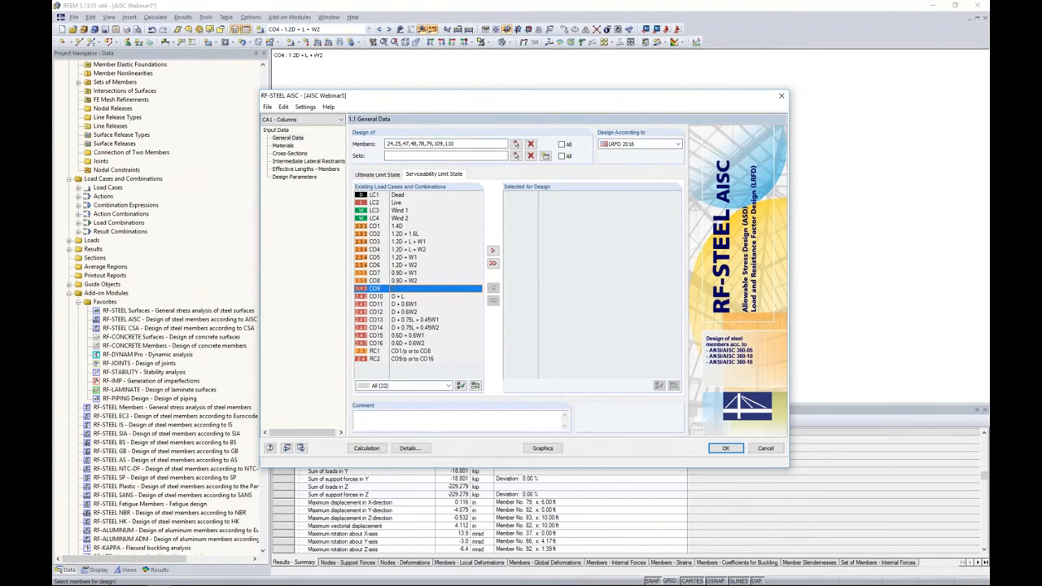
left_click(405, 345, "shift")
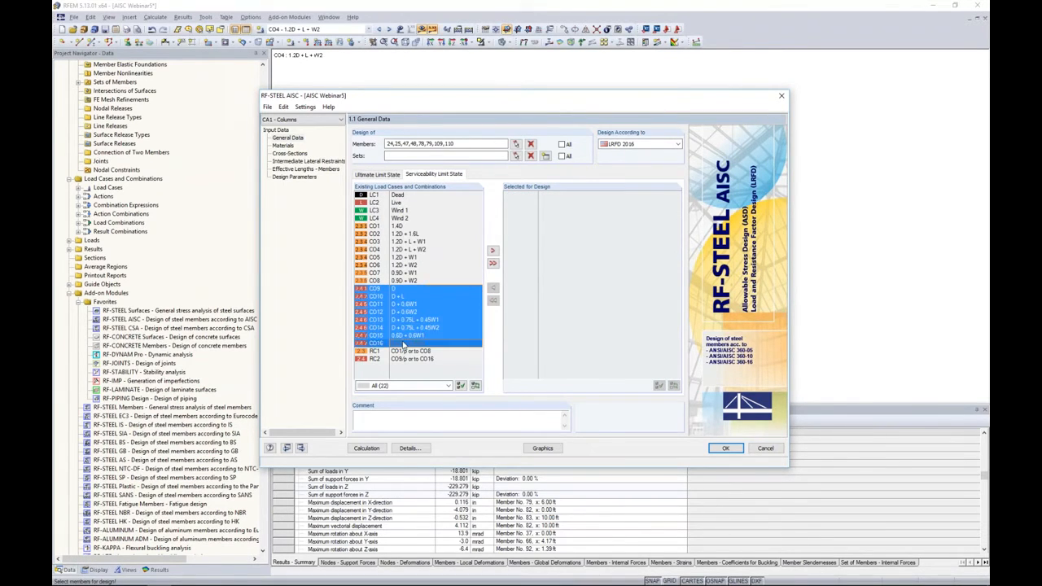
left_click(493, 250)
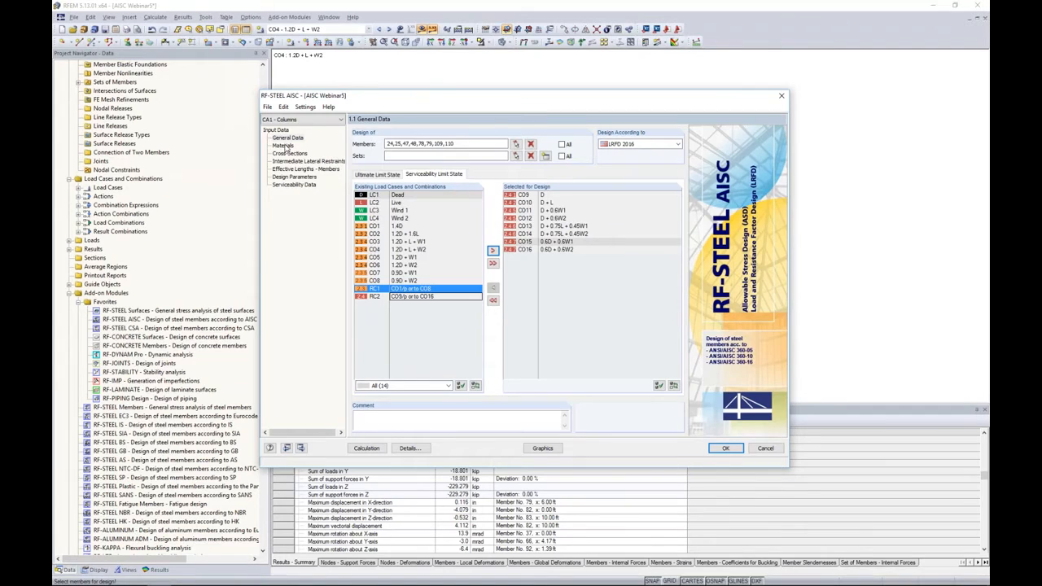
Review the Steel A992 material properties and the W 10x88 cross-section properties used by the columns
left_click(283, 146)
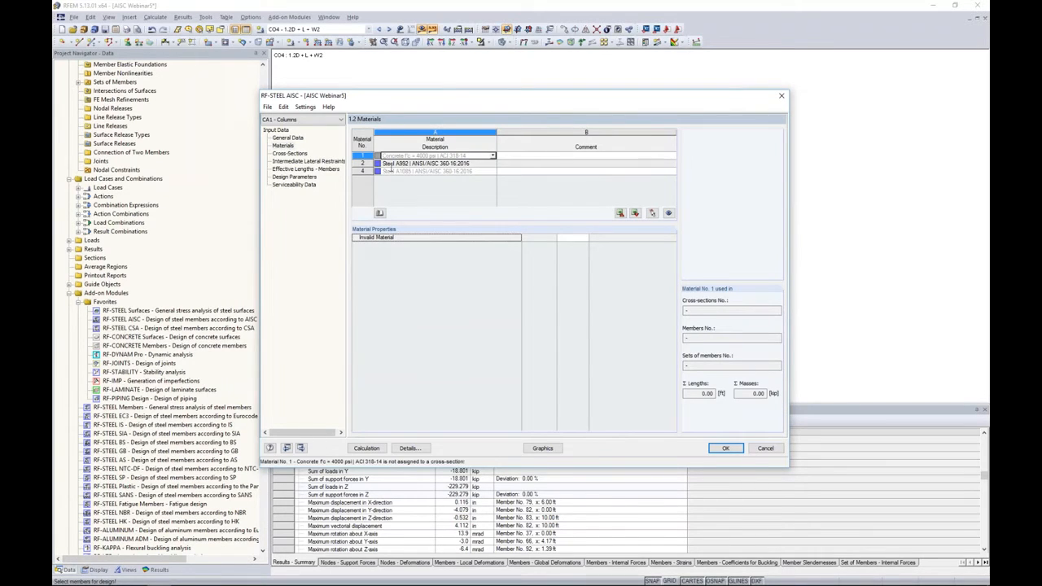
left_click(389, 171)
left_click(394, 163)
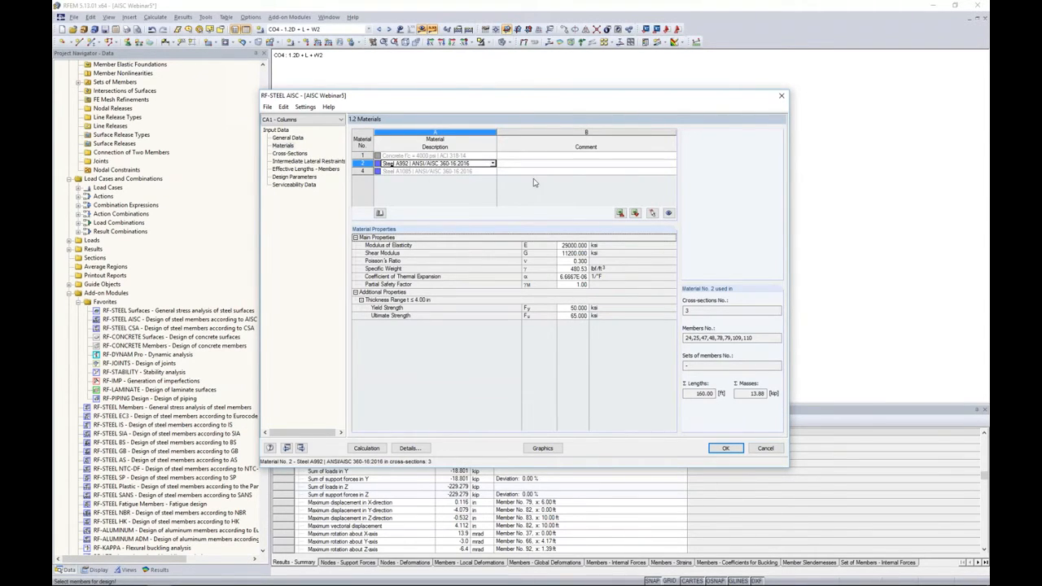
left_click(290, 154)
left_click(435, 171)
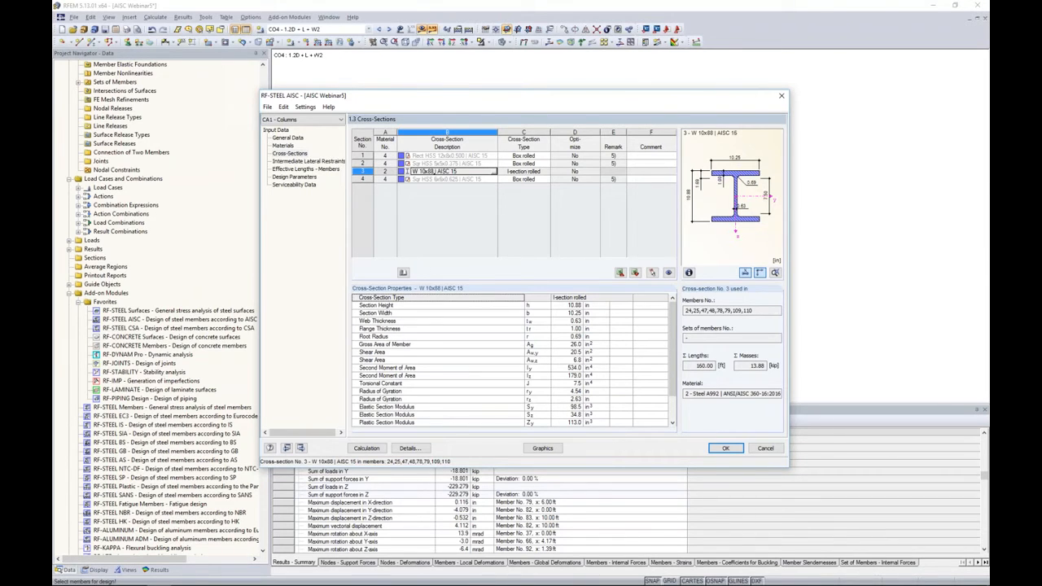
Try four intermediate lateral restraints on member 24 at 0.200, 0.400, 0.600 and 0.800, and check its effective lengths
left_click(330, 162)
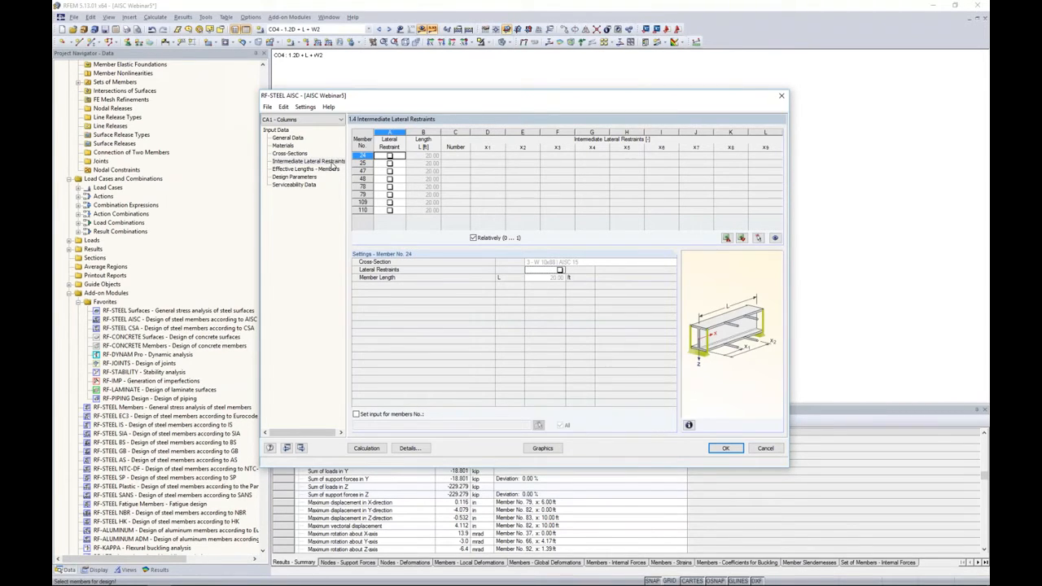
left_click(390, 155)
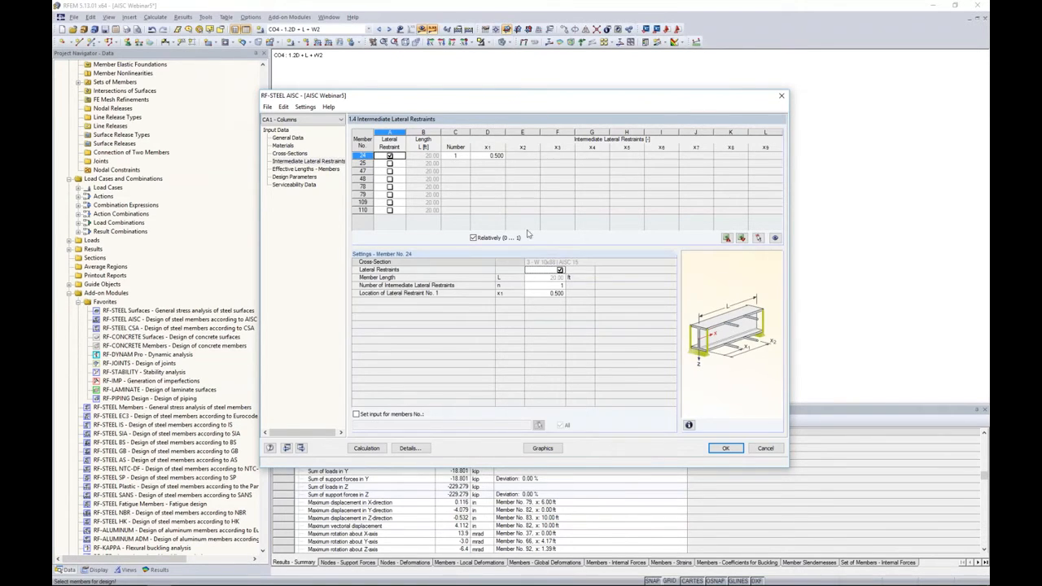
left_click(456, 155)
left_click(466, 154)
left_click(466, 154)
left_click(466, 154)
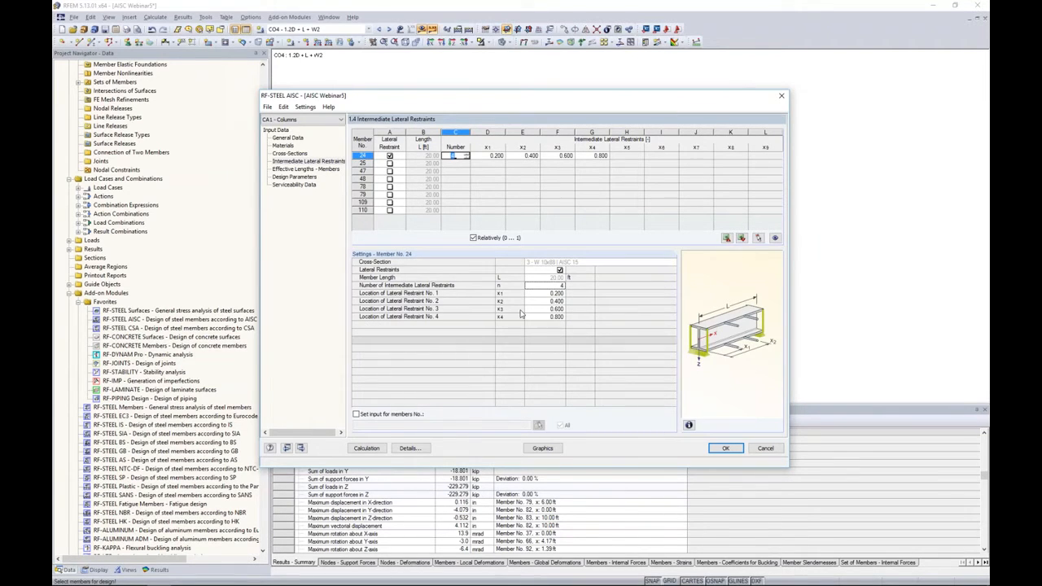
left_click(294, 169)
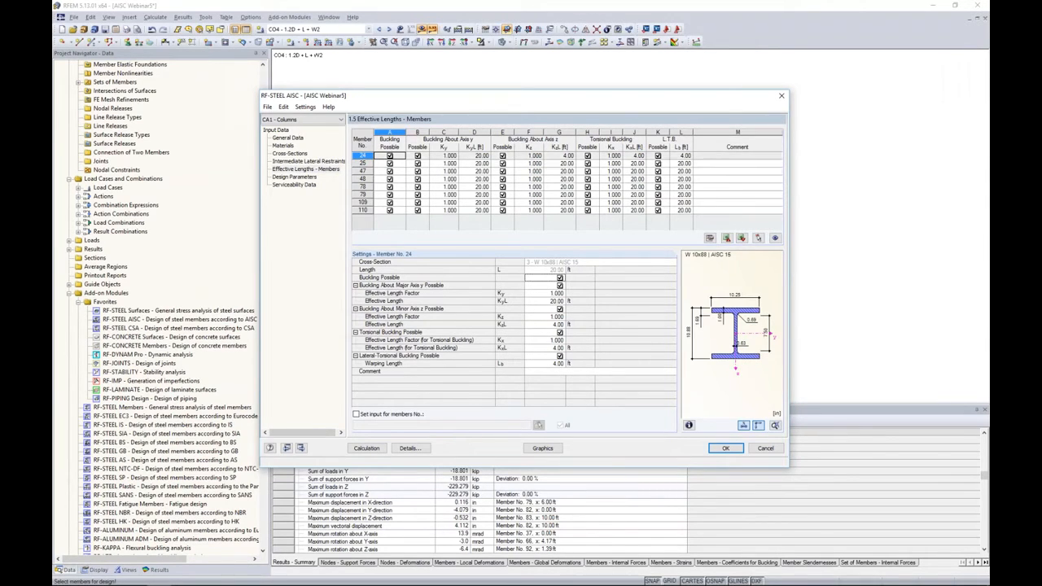
Reduce member 24's intermediate lateral restraints to one at 0.500, and remove the lateral restraint altogether
left_click(301, 161)
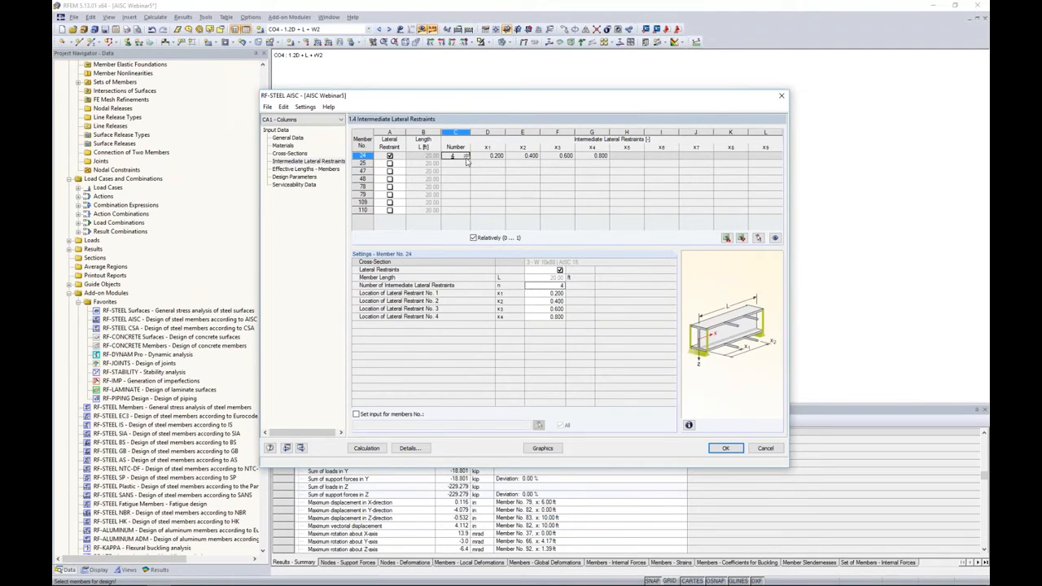
left_click(467, 159)
left_click(466, 159)
left_click(466, 159)
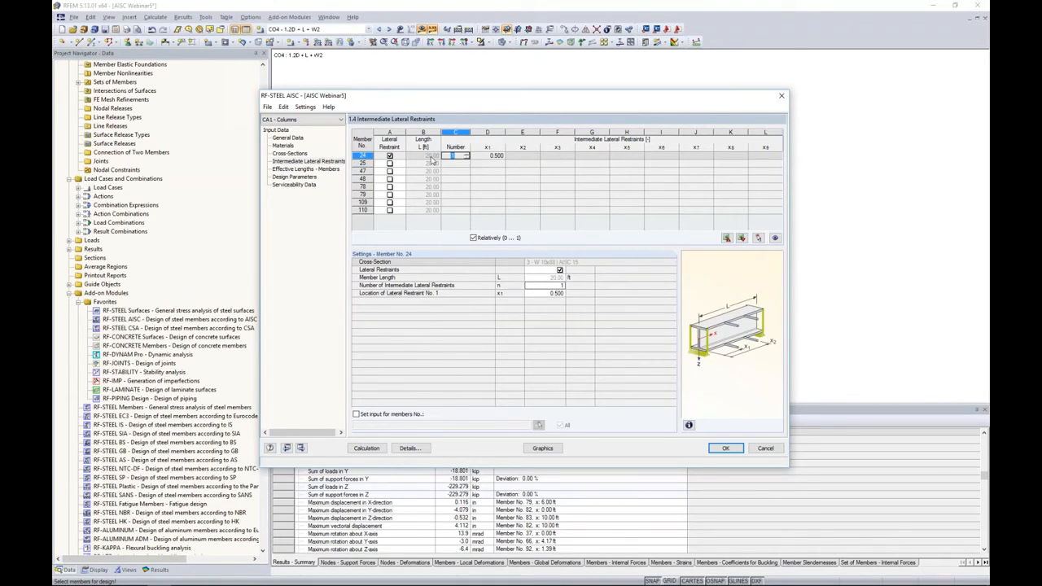
left_click(389, 156)
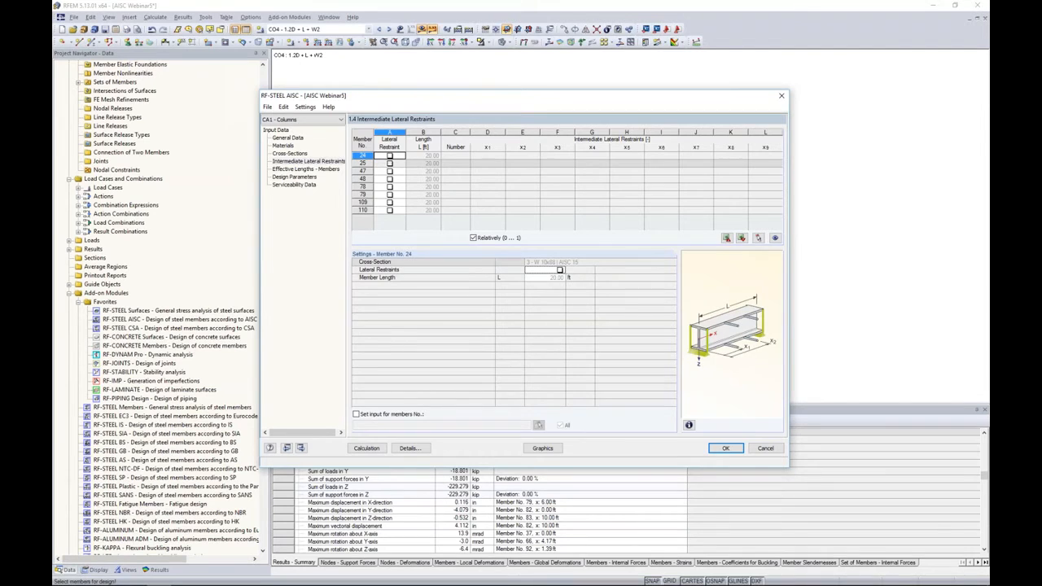
Examine the columns' buckling settings and effective lengths about both axes alongside the column arrangement in the model
left_click_drag(514, 97, 528, 272)
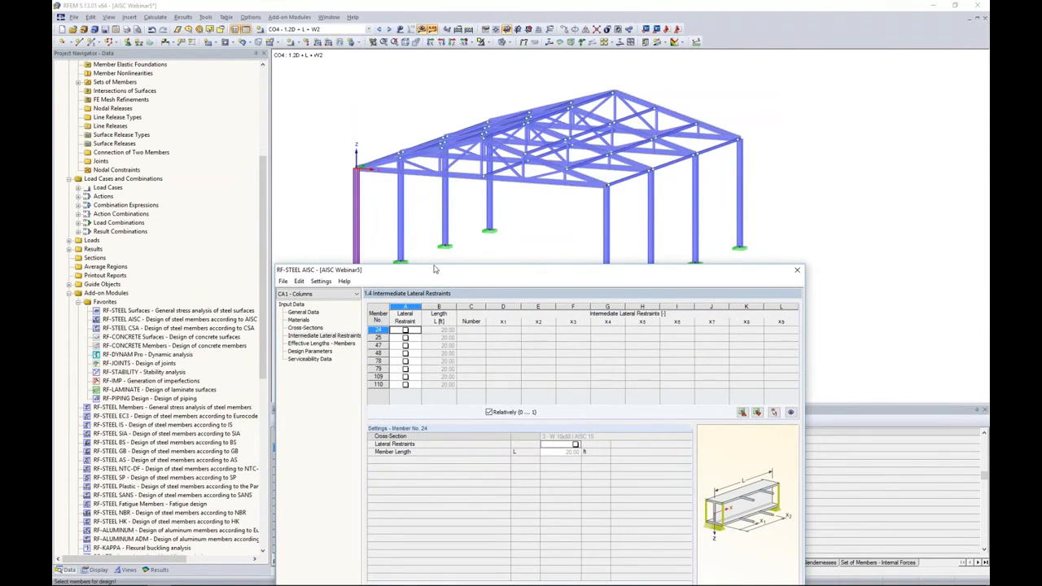
left_click_drag(437, 270, 460, 116)
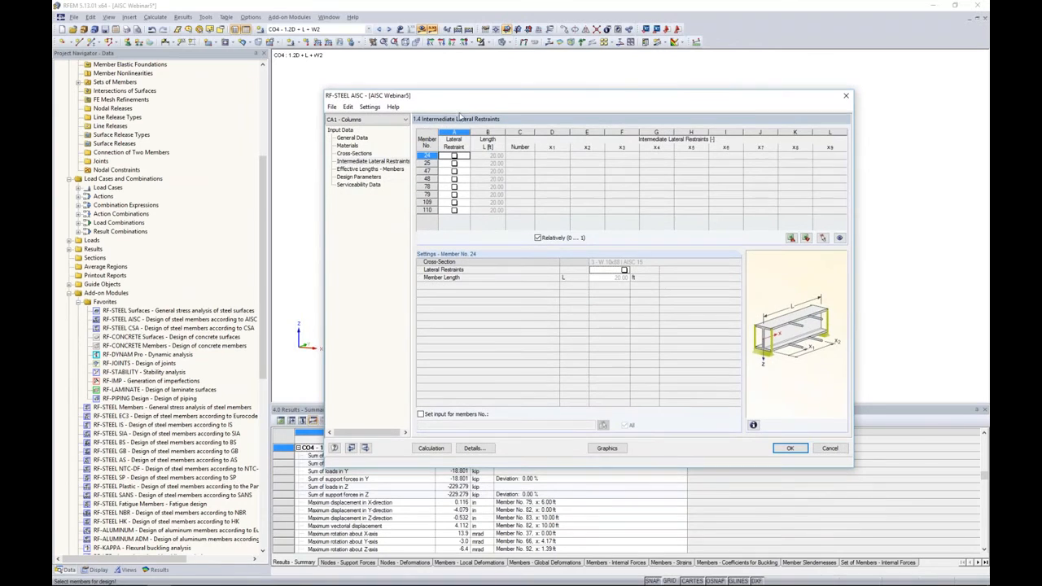
left_click(361, 170)
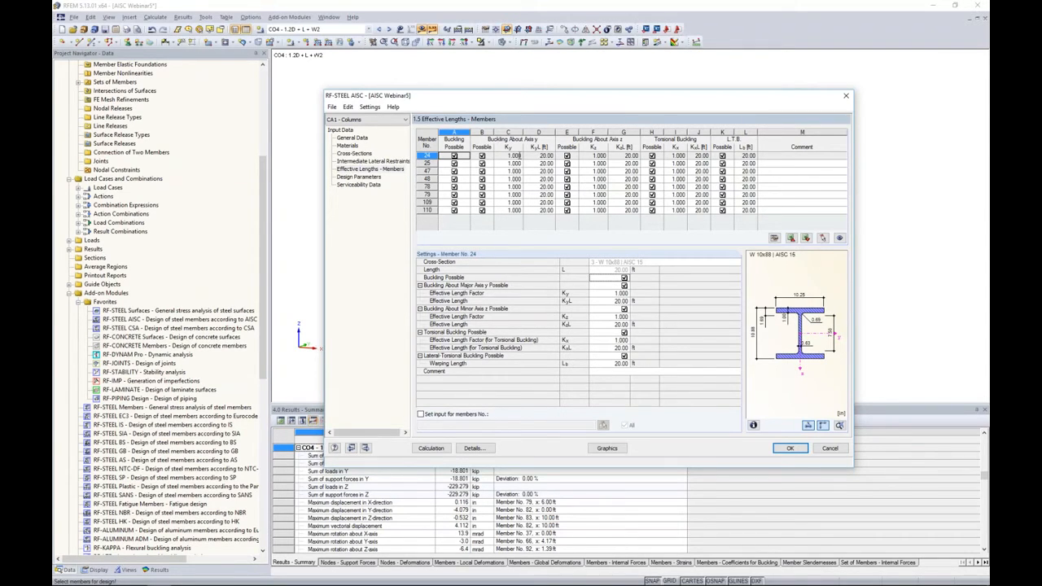
left_click(528, 155)
left_click_drag(534, 99, 492, 302)
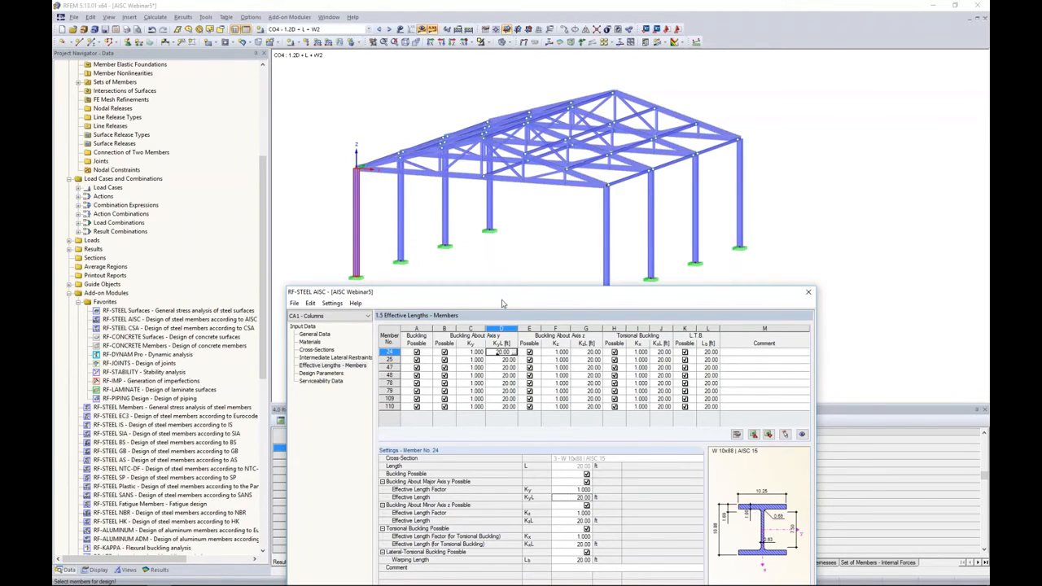
left_click_drag(521, 293, 529, 97)
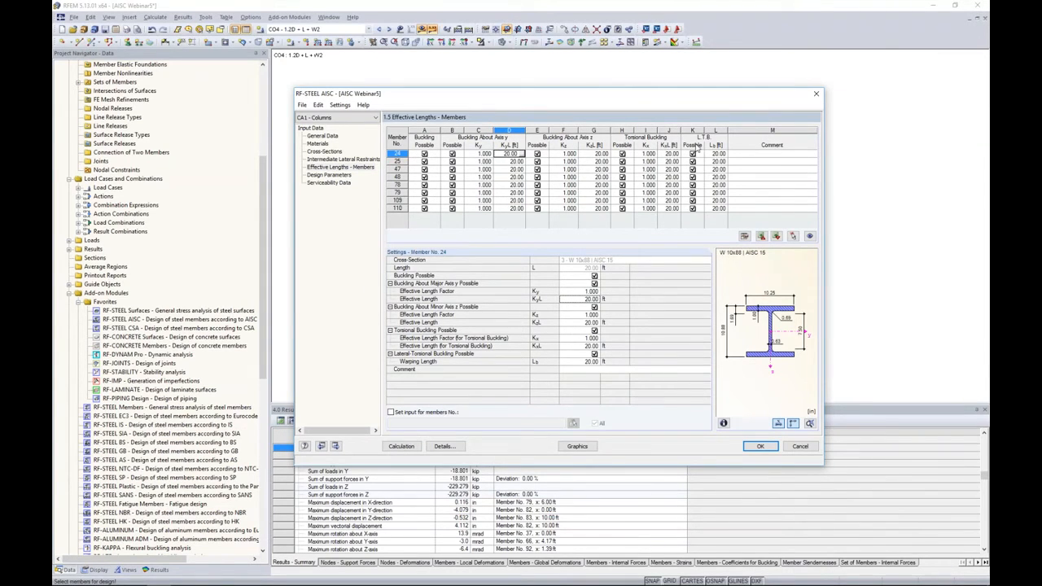
Review the columns' design parameters and the available options for member 24's modification factor Cb
left_click(342, 176)
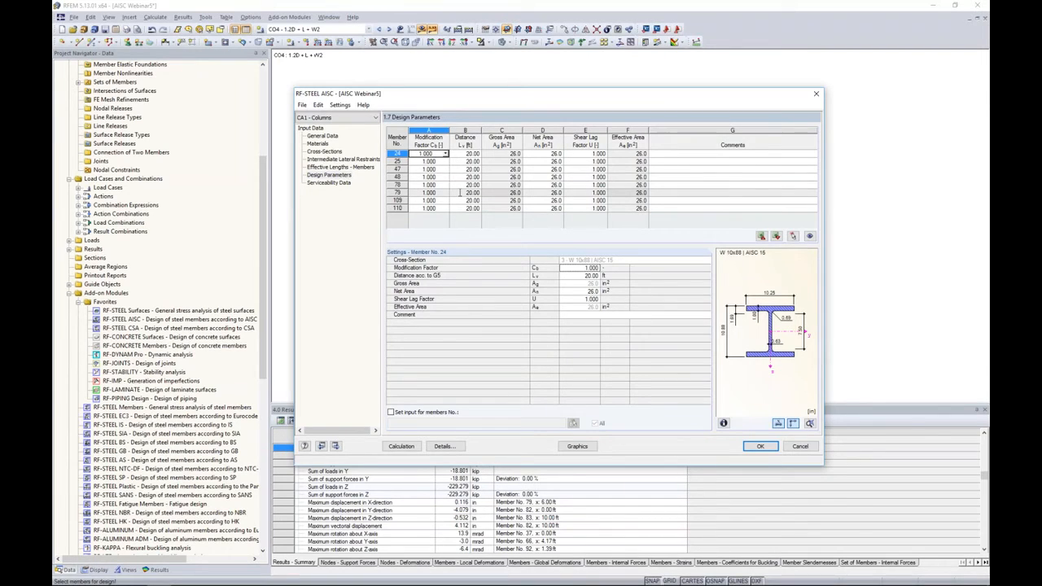
left_click(446, 154)
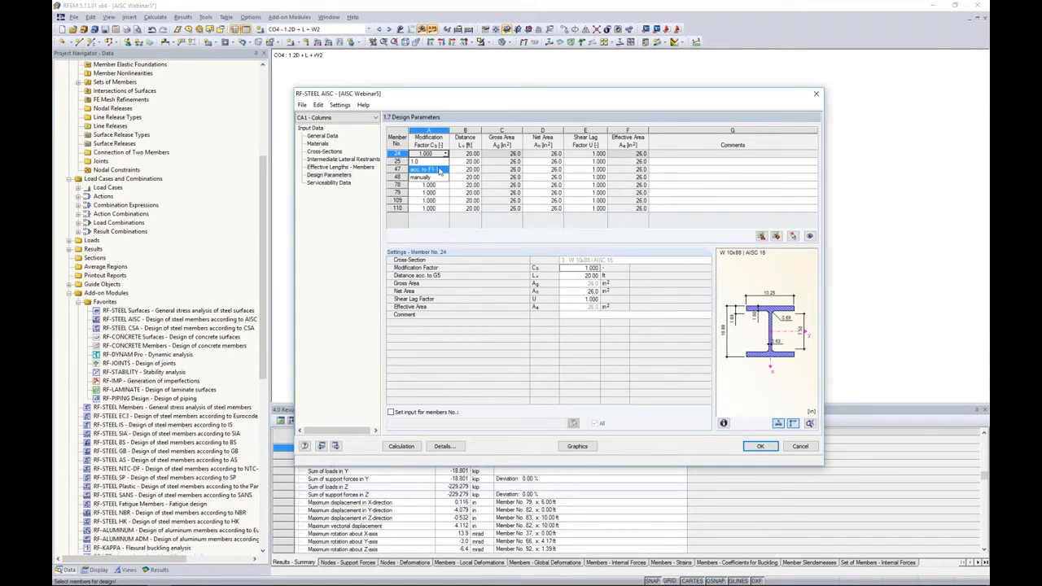
left_click(439, 169)
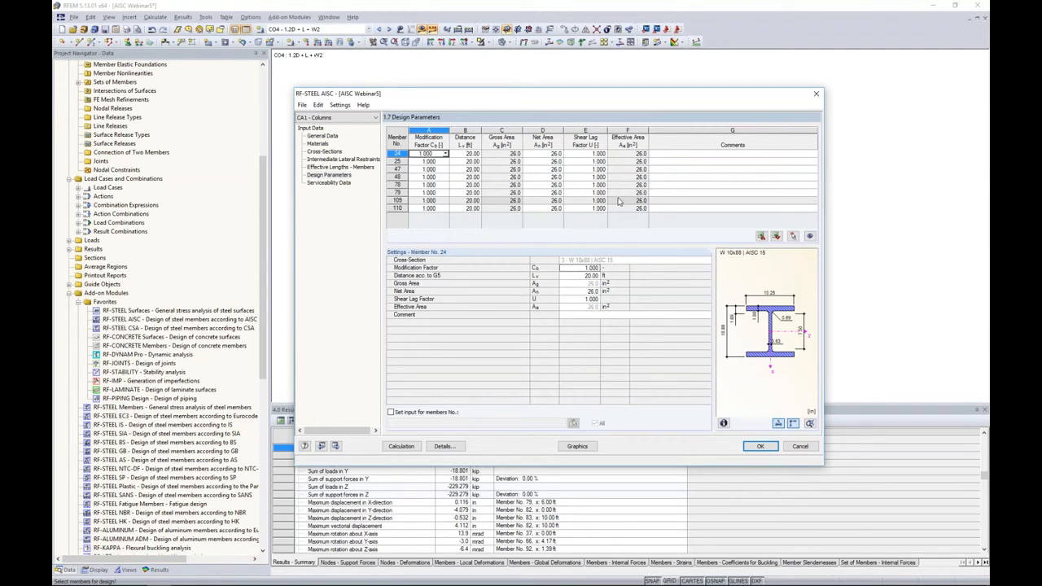
Add members 24, 25, 47, 48, 78, 79, 109 and 110 individually to the serviceability data with Member as the reference
left_click(329, 182)
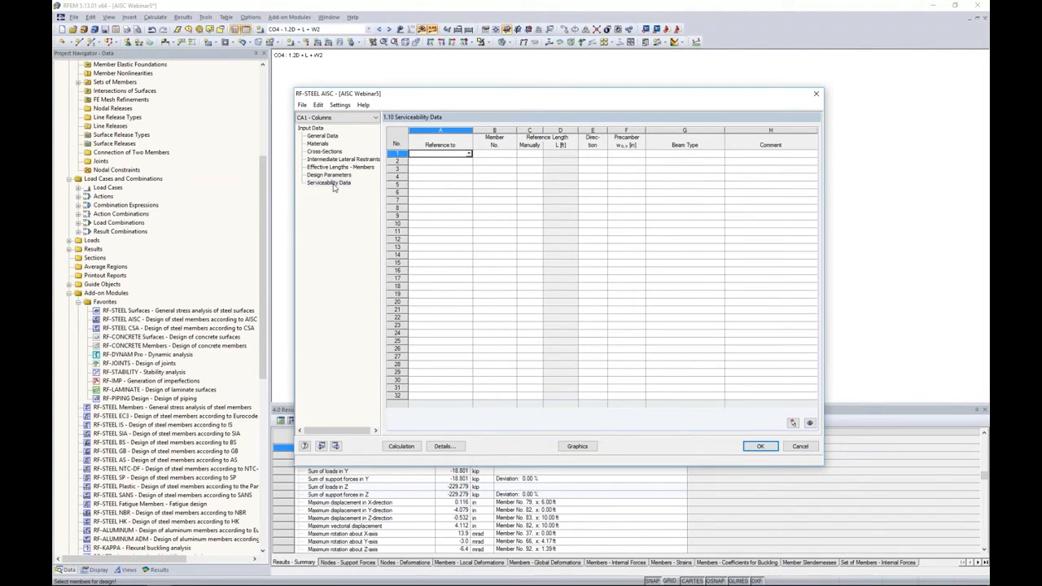
left_click(469, 154)
left_click(431, 160)
left_click(487, 154)
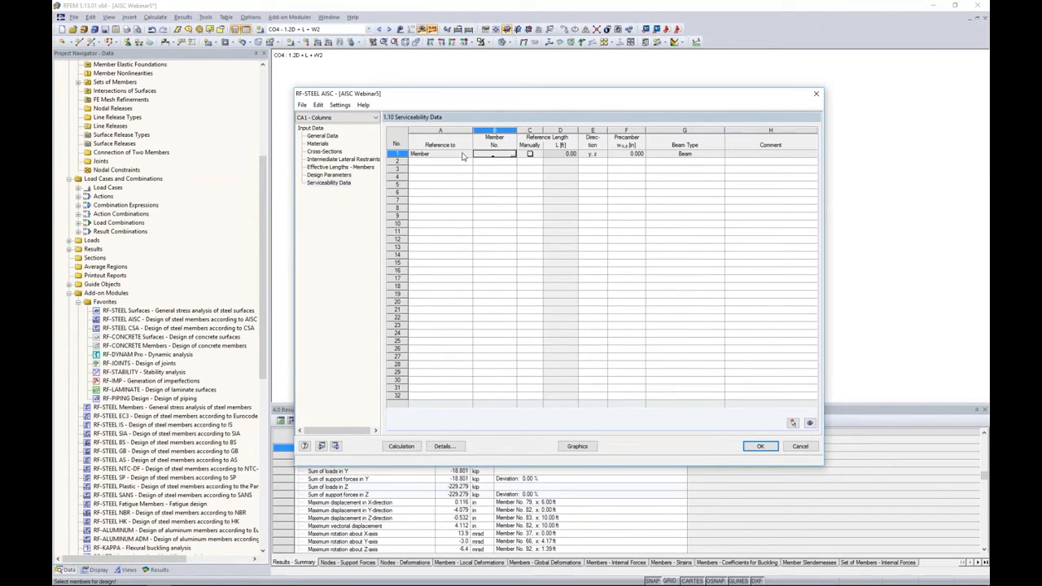
left_click(512, 155)
middle_click_drag(537, 221, 601, 208, "ctrl")
left_click_drag(710, 215, 389, 183)
middle_click_drag(650, 231, 757, 228, "ctrl")
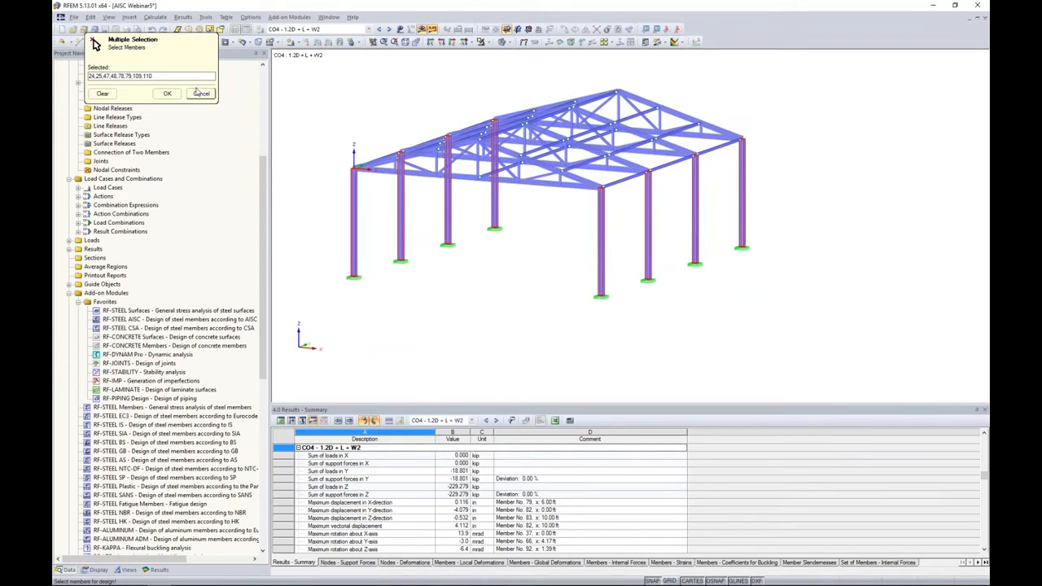
left_click(167, 93)
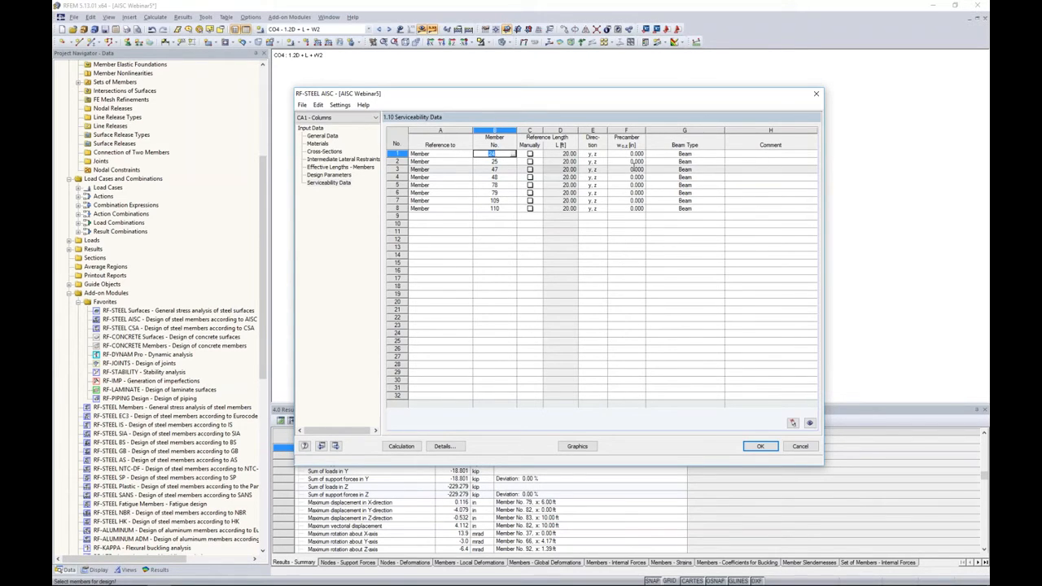
Look through the beam type options for member 24 in the serviceability data and keep Beam
left_click(694, 155)
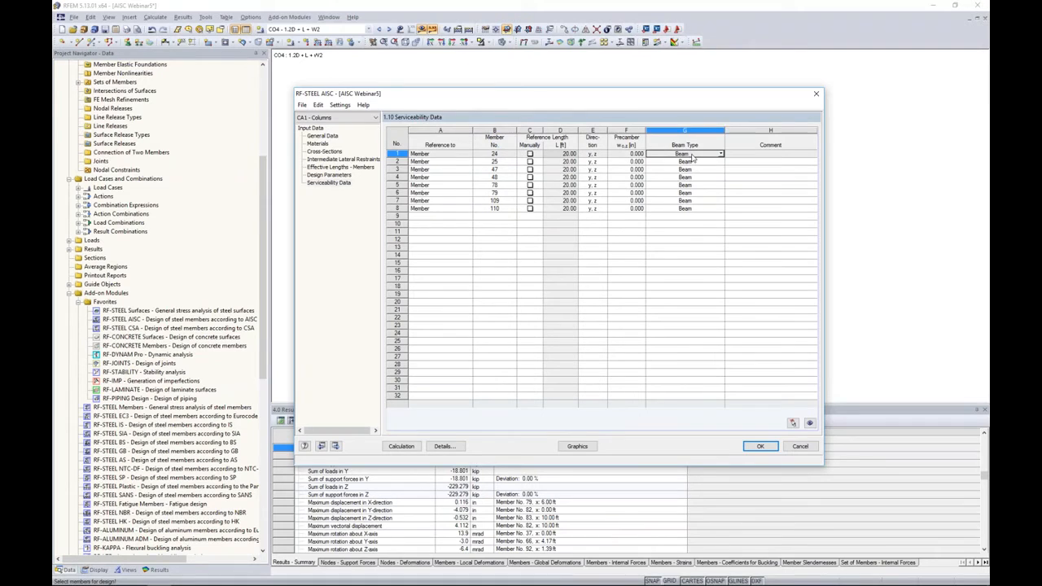
left_click(720, 154)
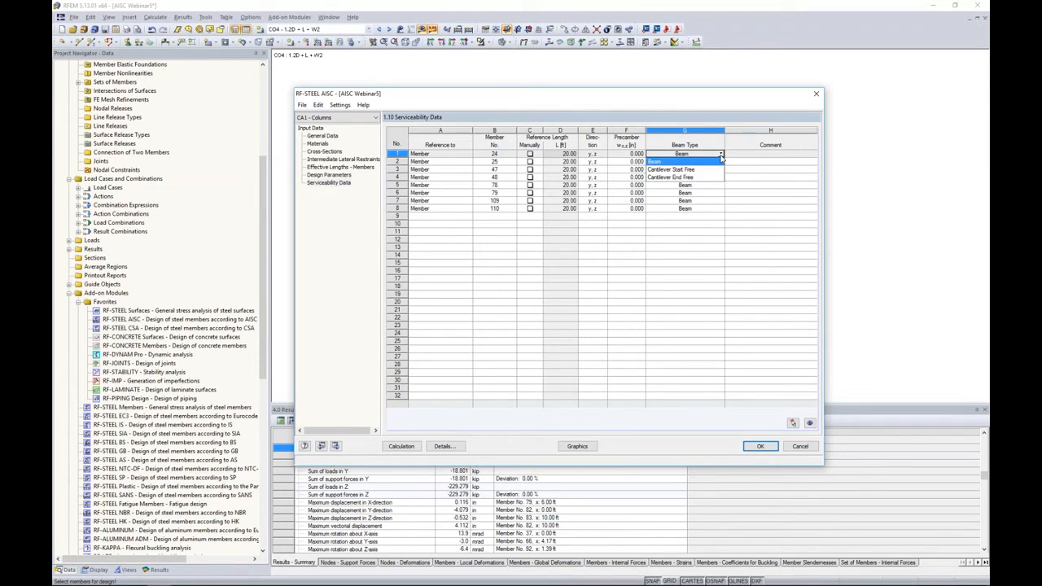
left_click(714, 162)
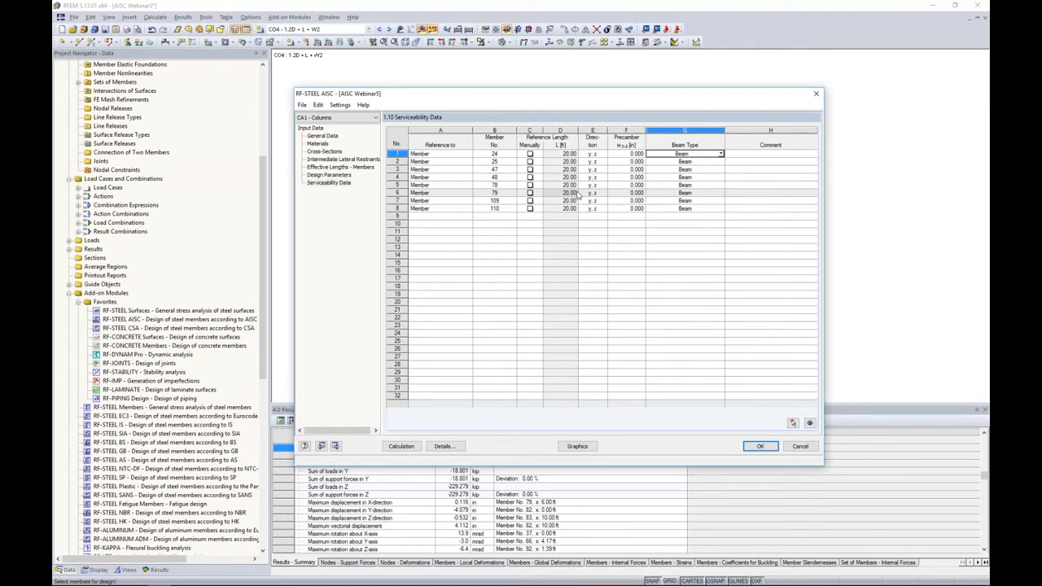
Review the slenderness and deflection limits in the LRFD 2016 detail settings and accept them
left_click(445, 447)
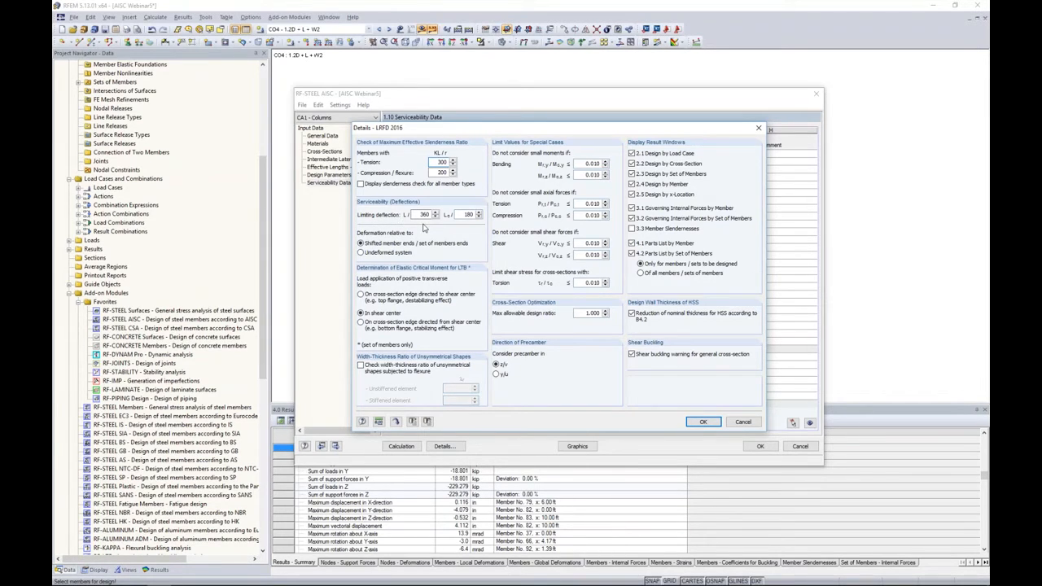
double_click(441, 162)
left_click(701, 422)
Run the column design calculation and show the results by load case and by cross-section
left_click(403, 446)
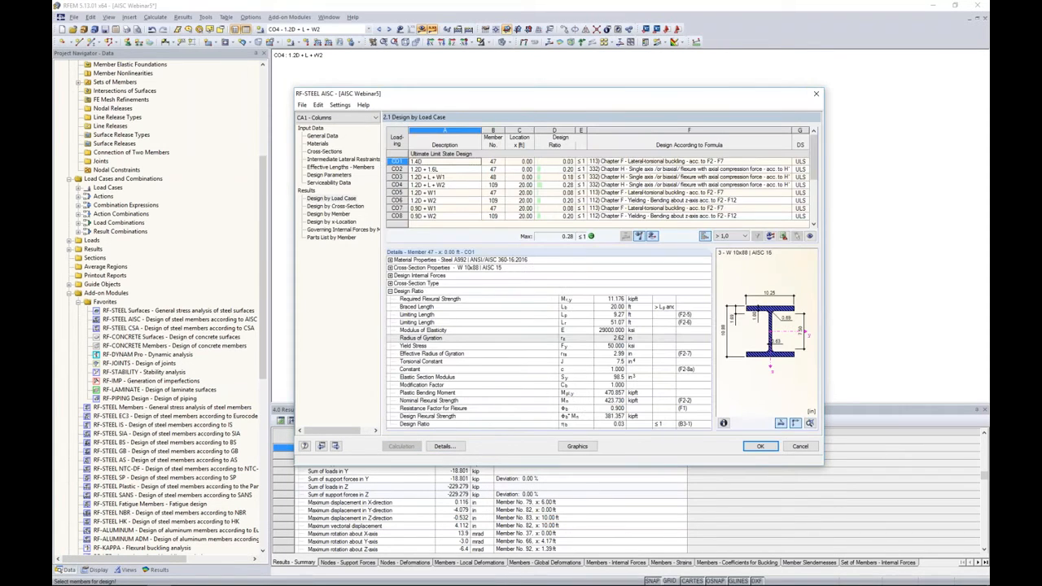
left_click(584, 360)
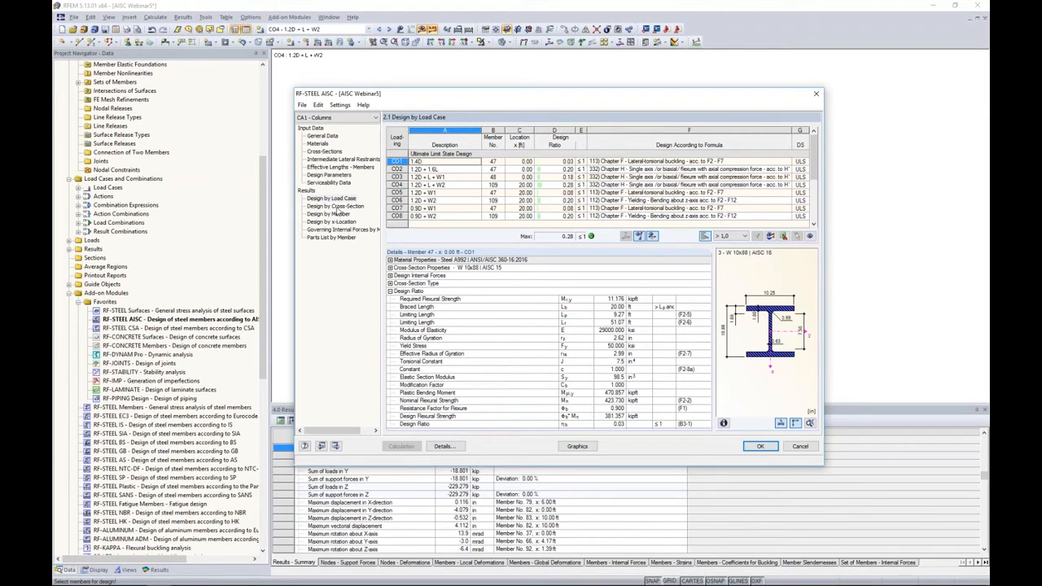
left_click(335, 207)
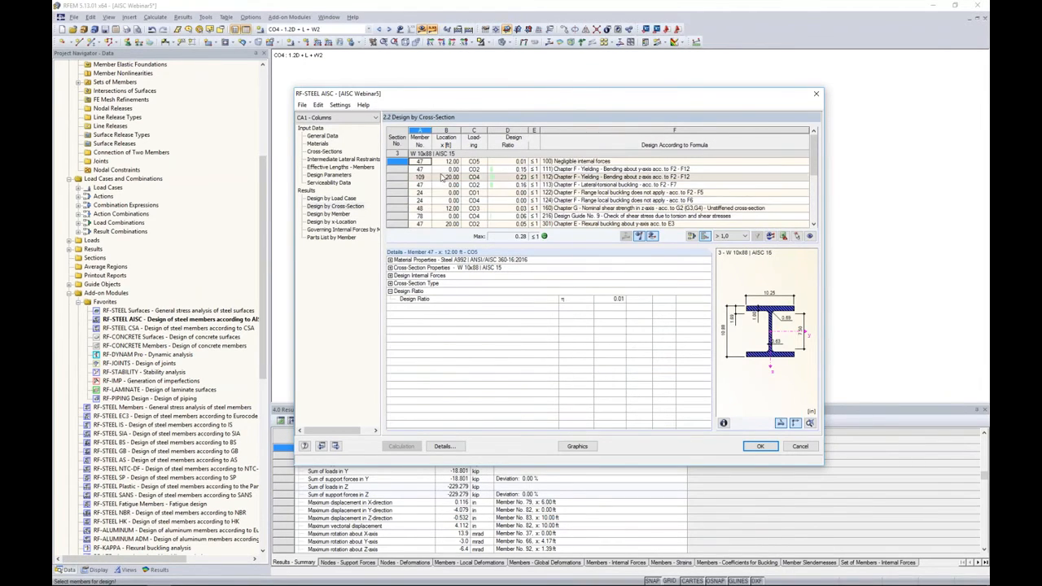
Skim the cross-section results, show the design results by member, and move the module window clear of the frame model
scroll(442, 177, "down", 2)
scroll(442, 178, "up", 2)
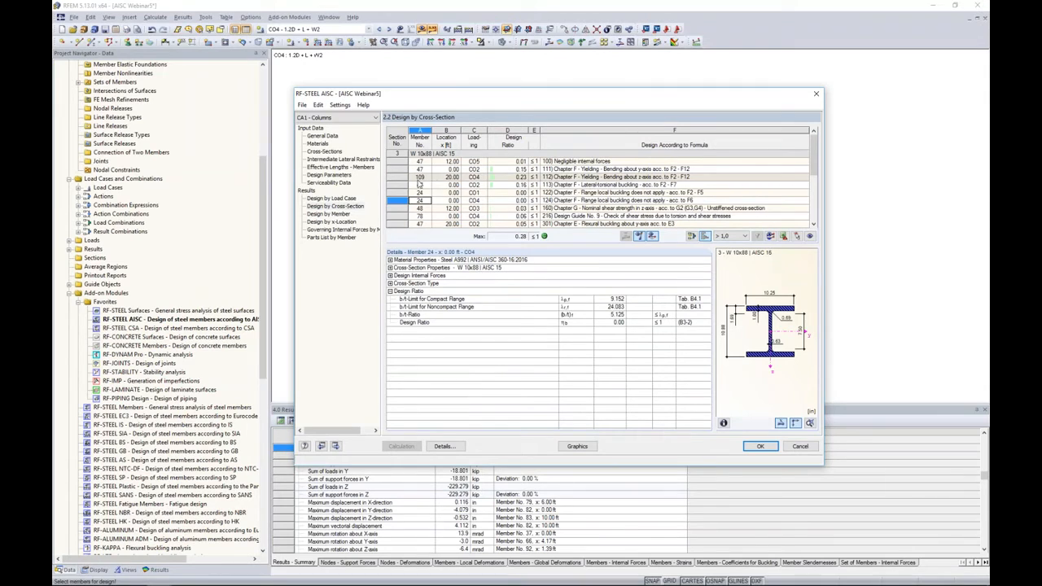
left_click(338, 215)
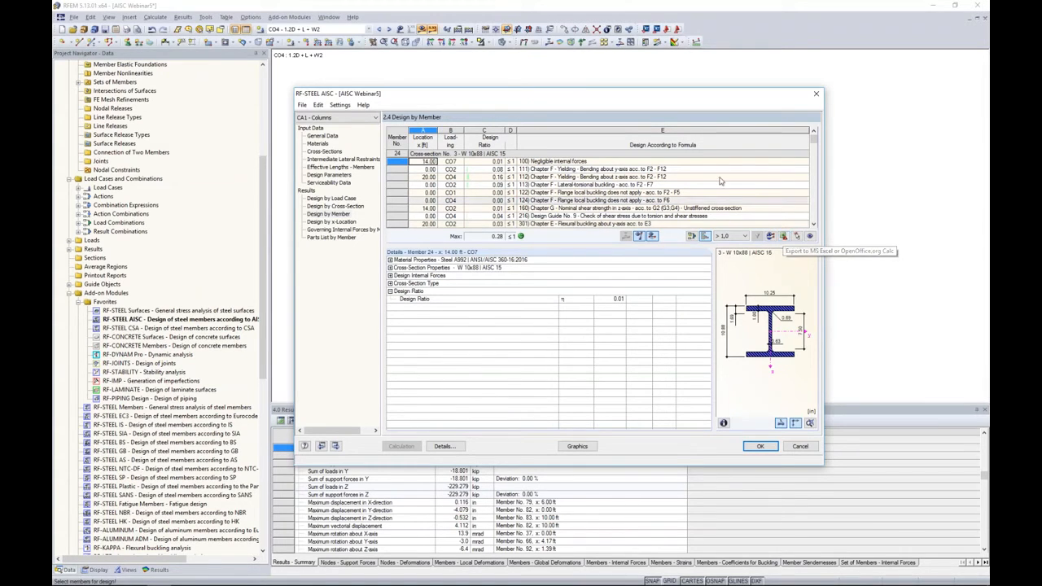
left_click_drag(675, 95, 662, 249)
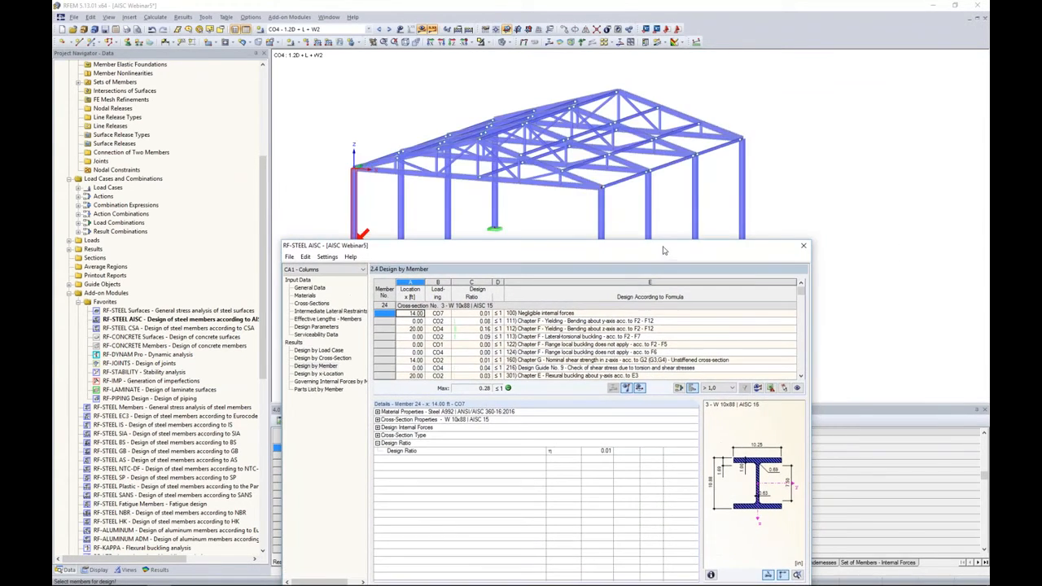
Look through the design checks of the columns from member 24 to member 79, following each highlighted column in the model
scroll(402, 368, "down", 1)
scroll(402, 368, "down", 5)
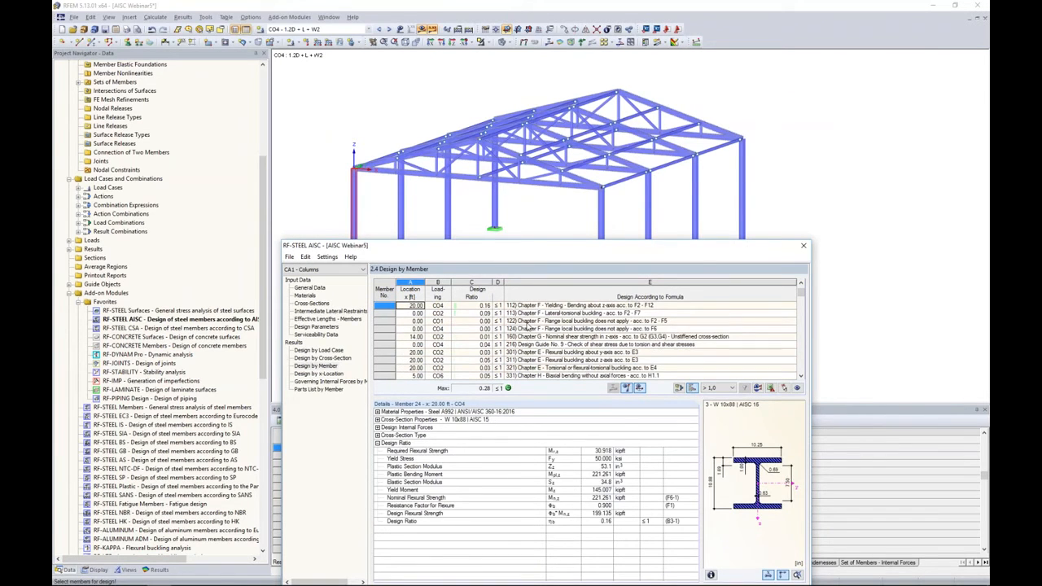
scroll(559, 314, "down", 5)
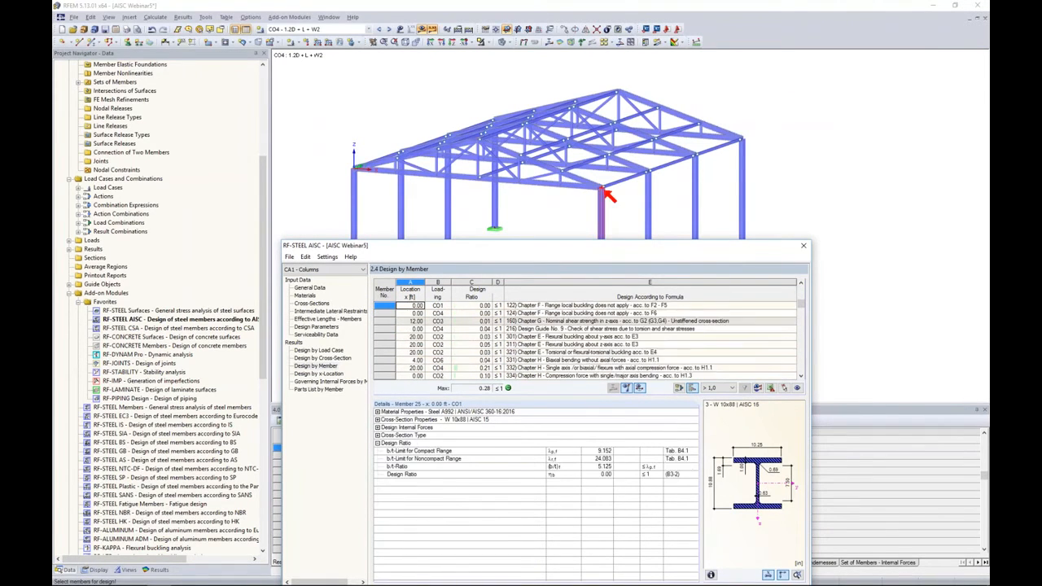
scroll(560, 314, "down", 6)
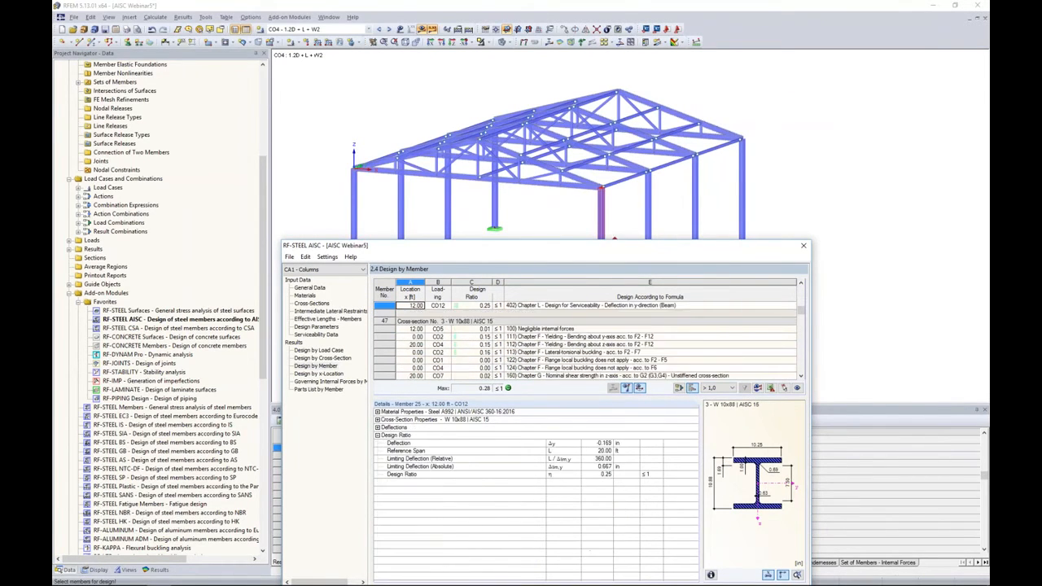
scroll(560, 342, "down", 3)
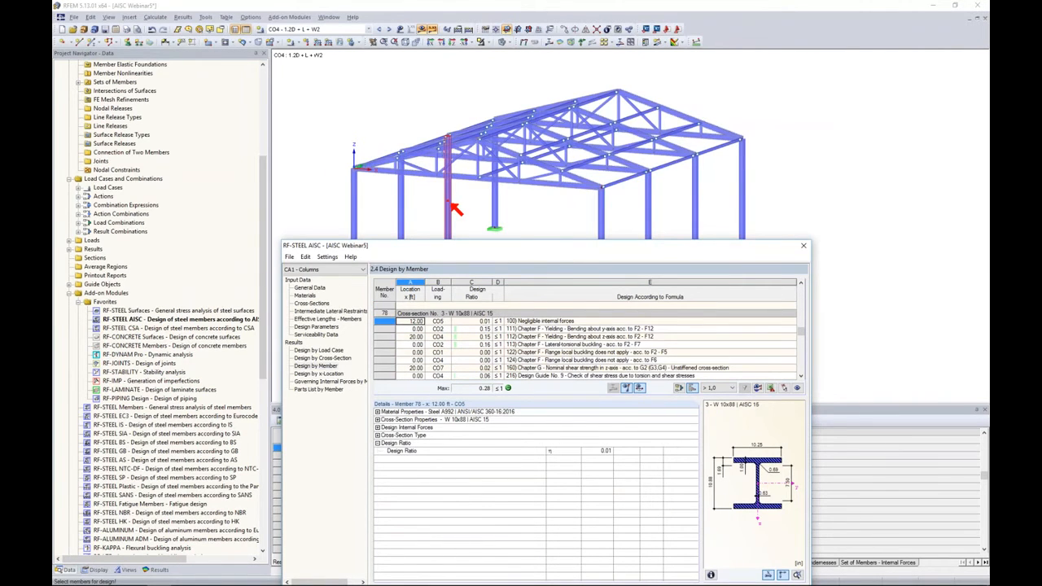
scroll(560, 314, "down", 4)
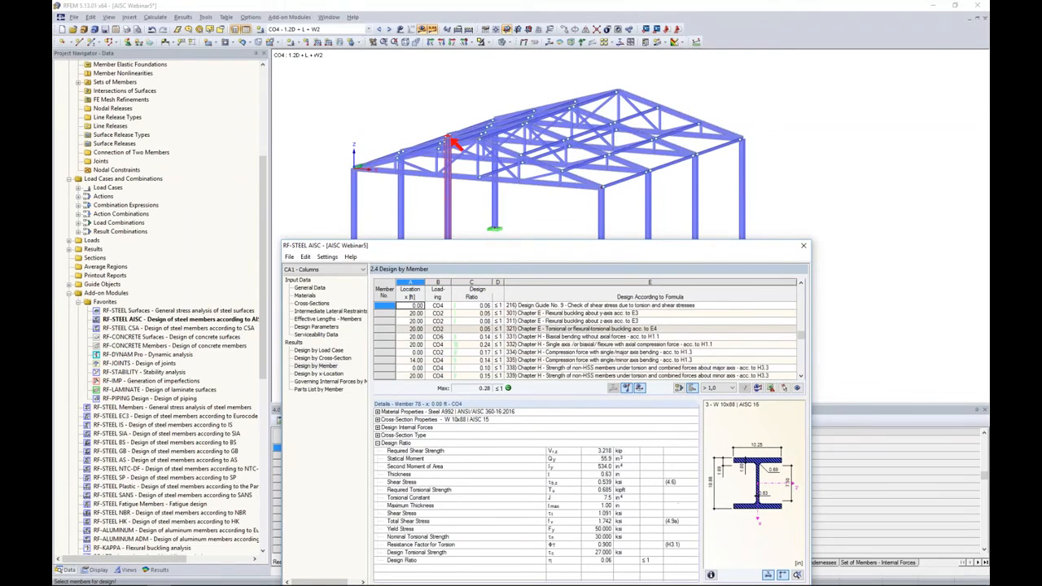
scroll(561, 325, "down", 2)
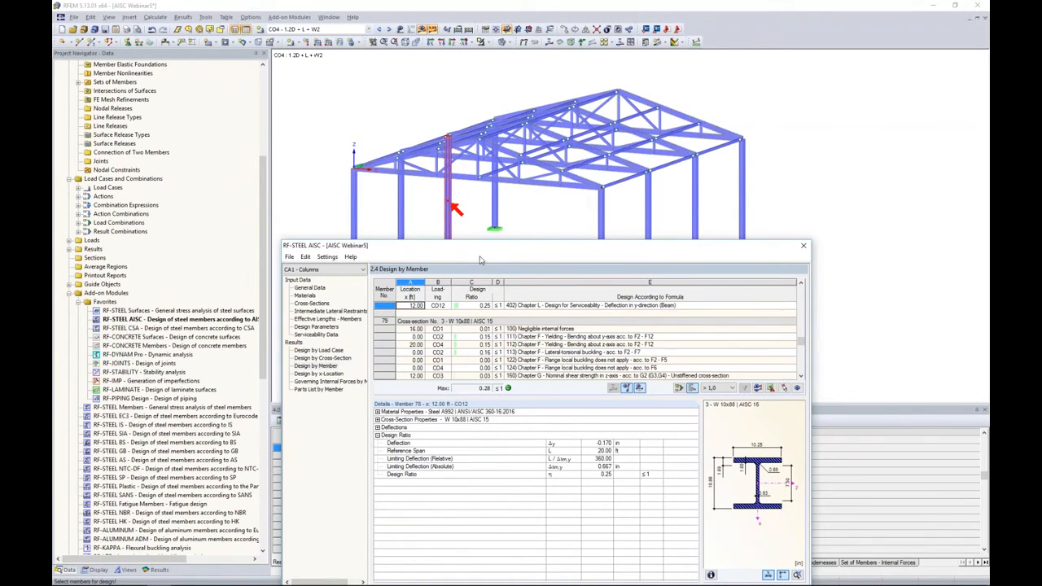
left_click_drag(495, 243, 506, 72)
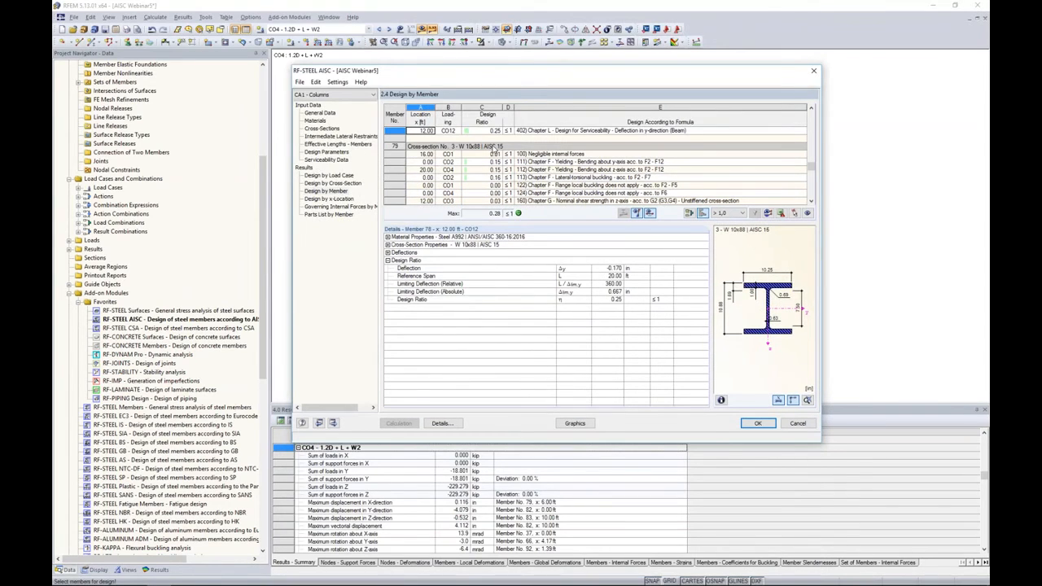
Select member 79's lateral-torsional buckling check according to F2 - F7 to show its design details
scroll(523, 175, "down", 1)
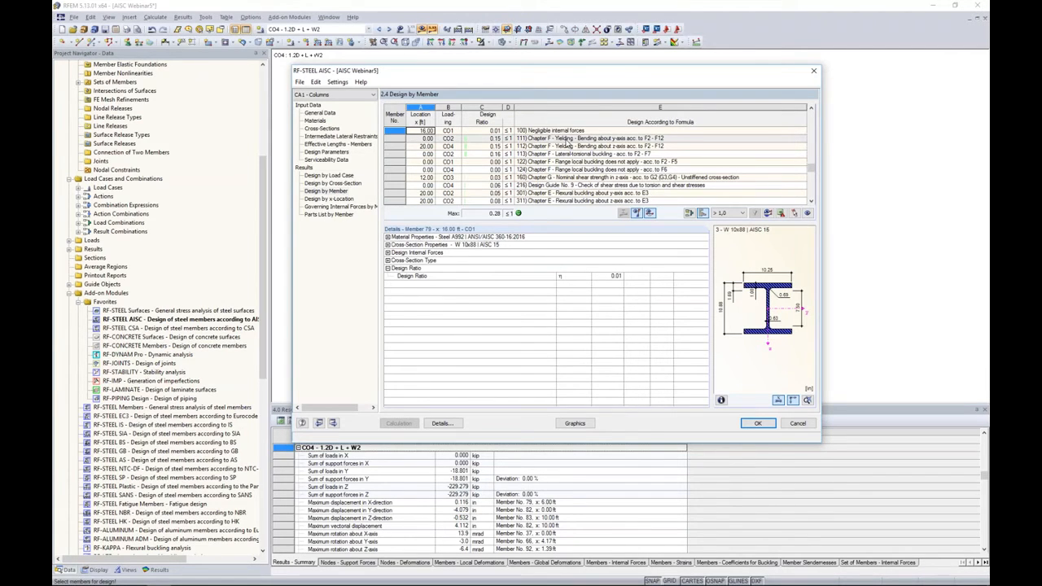
scroll(566, 145, "down", 3)
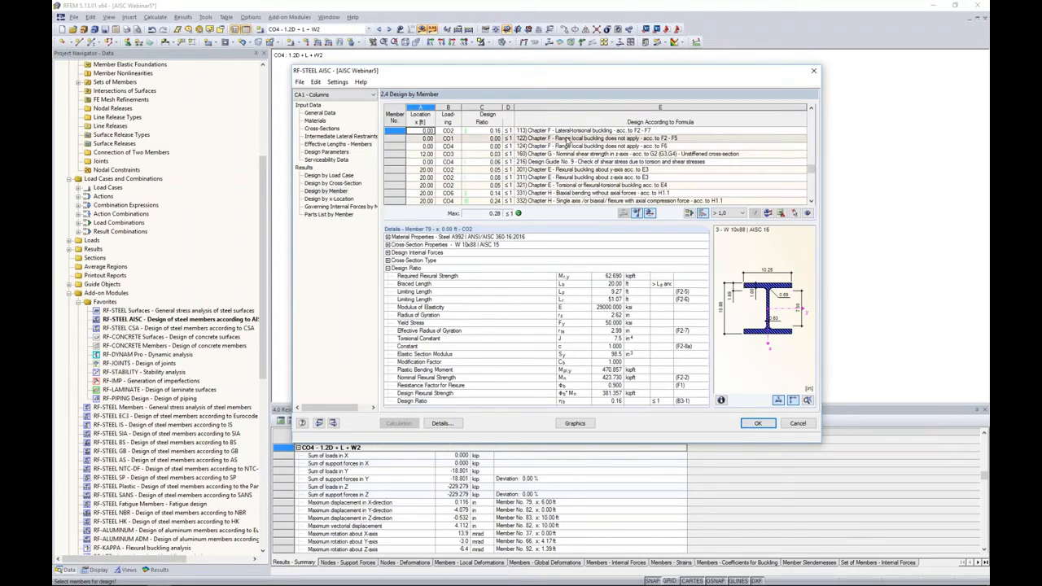
left_click(567, 140)
left_click(567, 132)
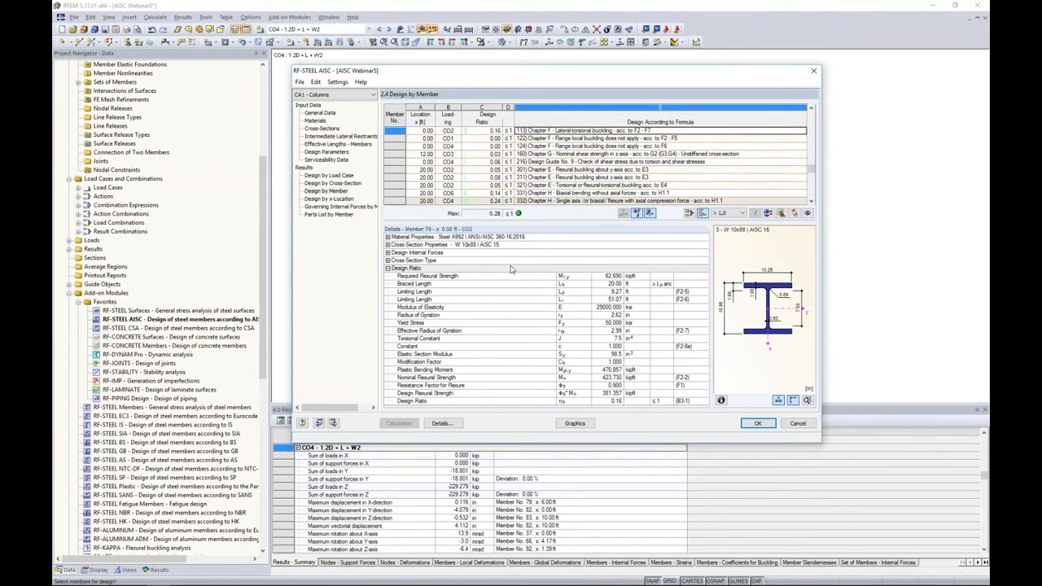
Expand the cross-section type details of the buckling check and examine the flange and web classification and design ratio values
left_click(419, 260)
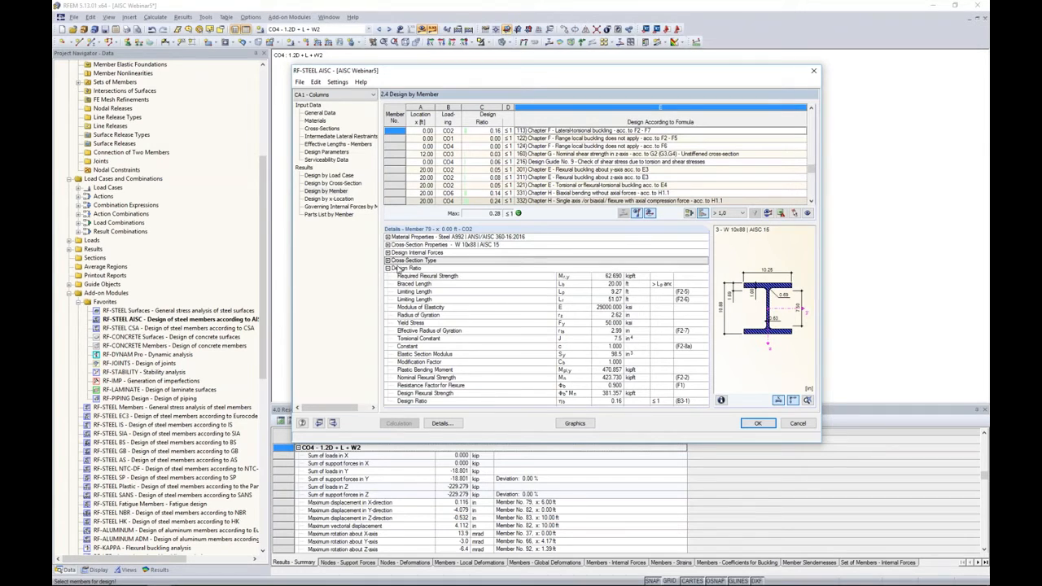
left_click(388, 261)
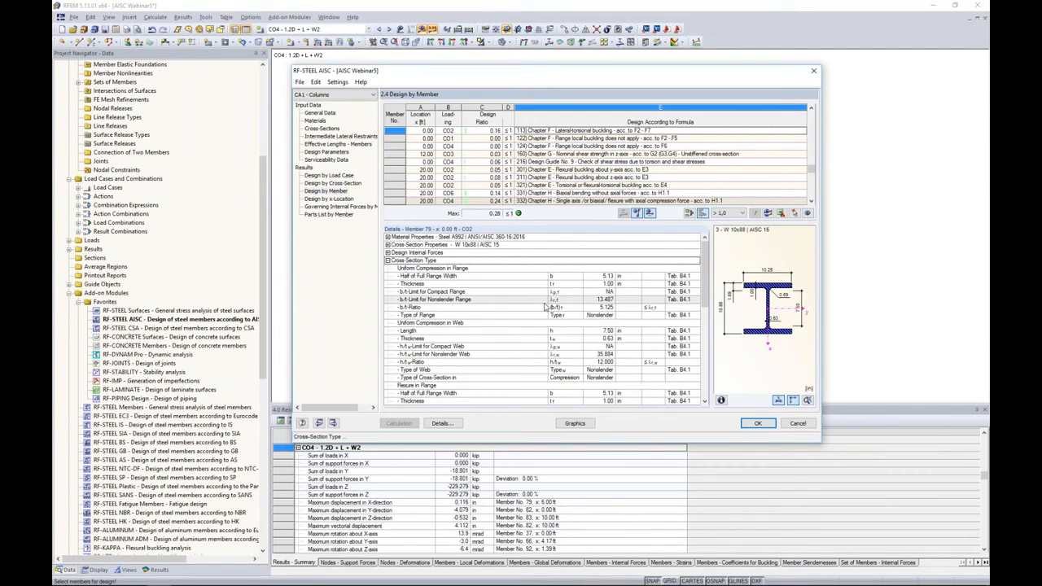
scroll(545, 306, "down", 3)
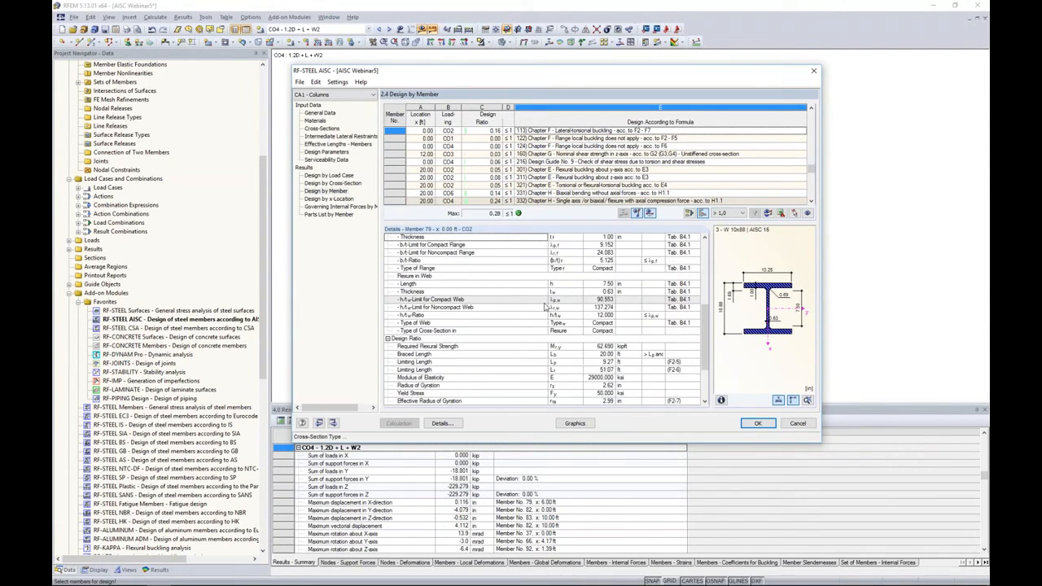
scroll(584, 335, "down", 2)
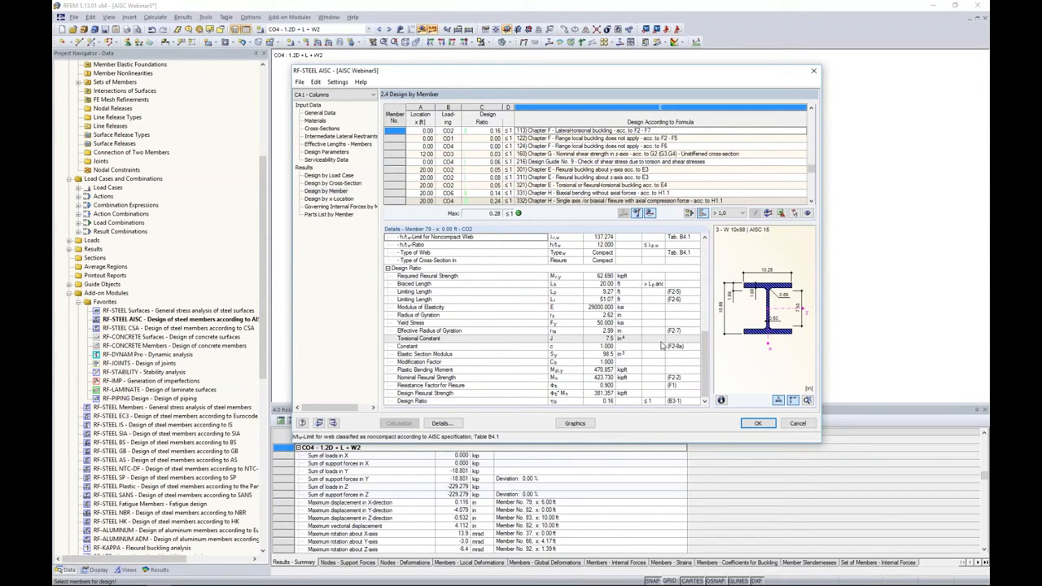
scroll(704, 360, "up", 6)
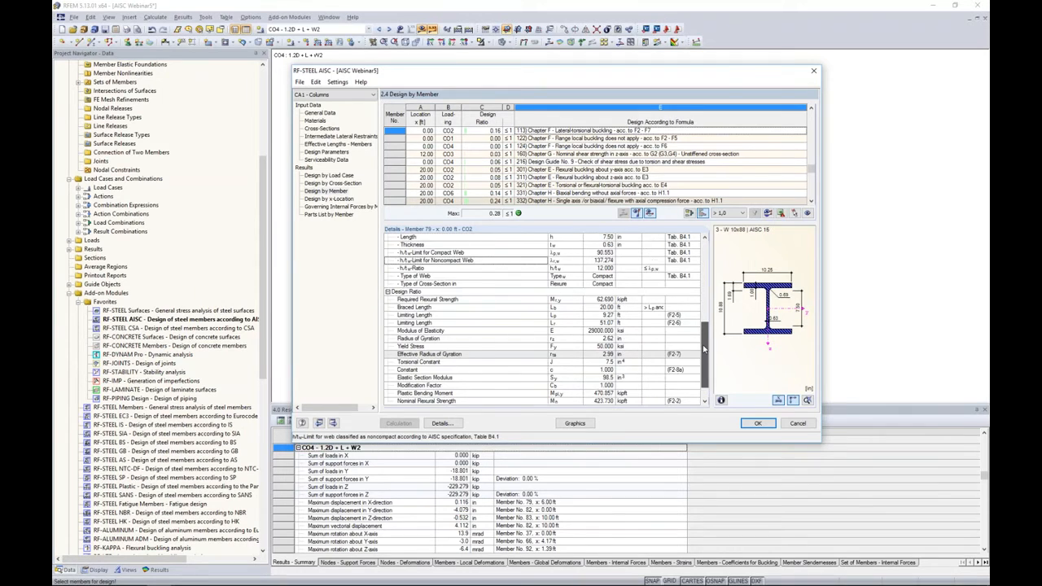
scroll(633, 166, "down", 3)
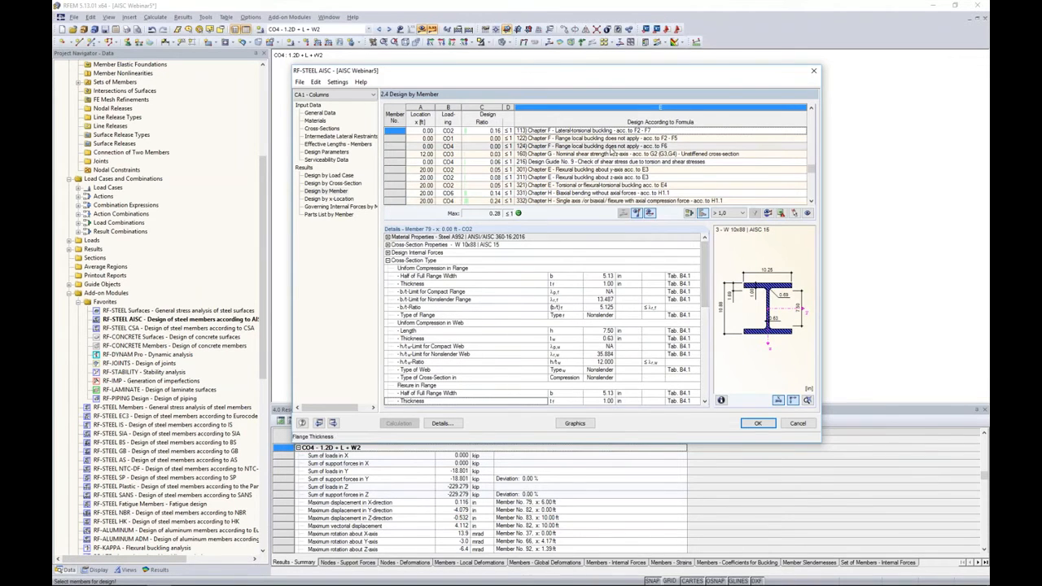
Look over member 79's remaining checks and filter the by-member results to the Max design ratio
scroll(632, 165, "down", 3)
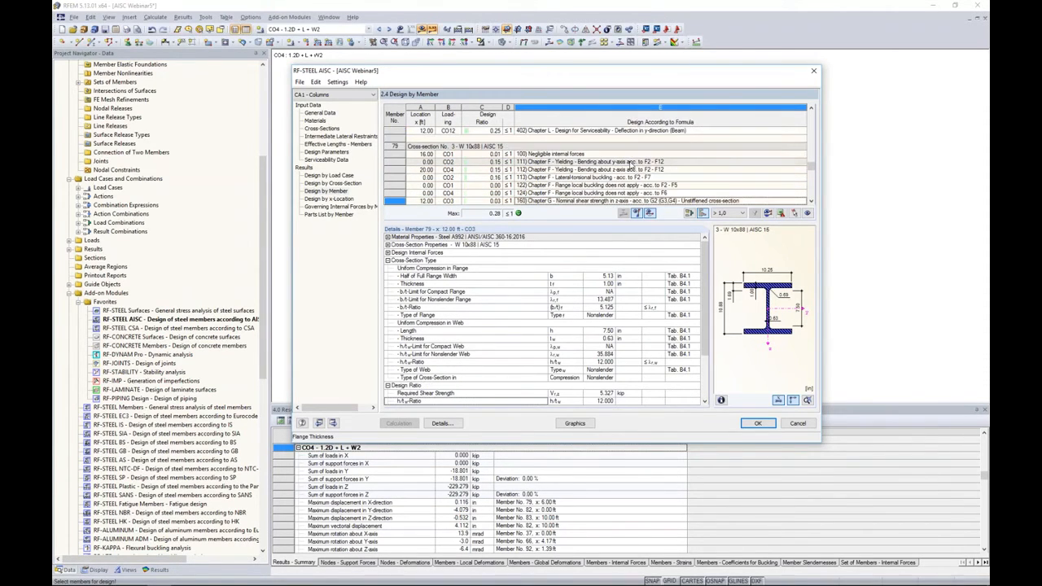
scroll(631, 165, "down", 4)
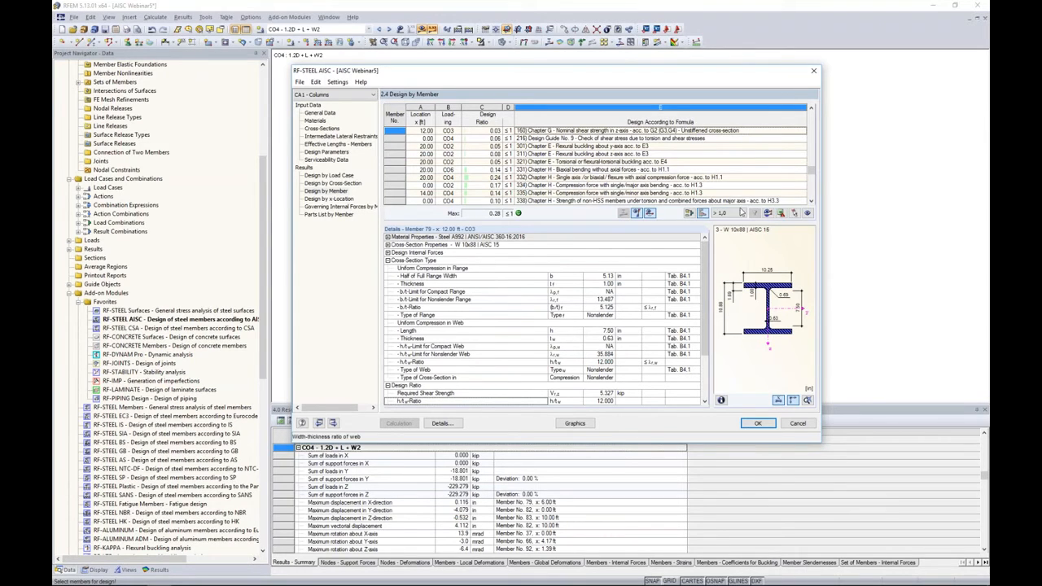
left_click(742, 213)
left_click(732, 228)
left_click(755, 214)
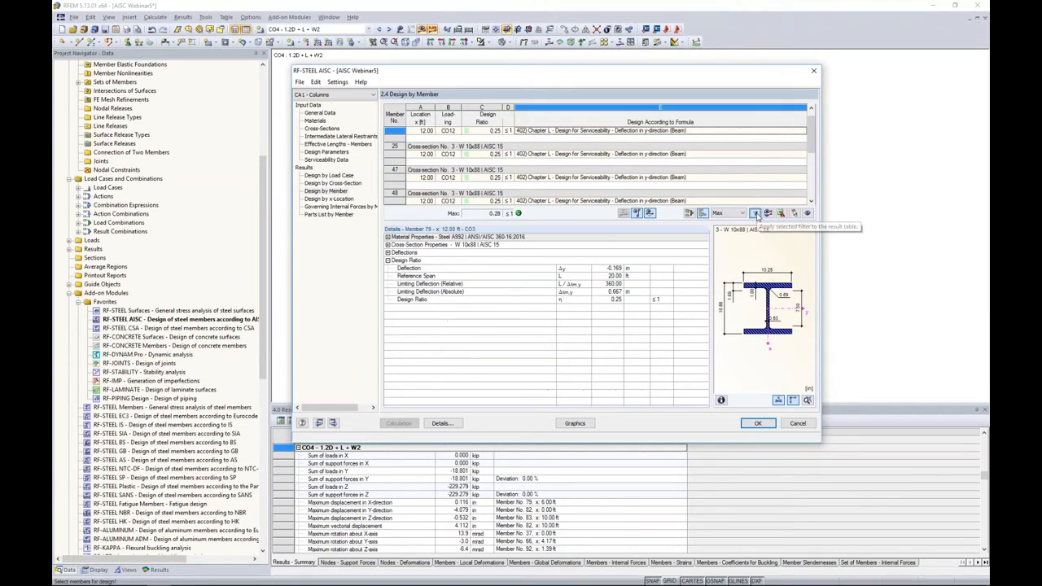
Go through the governing checks of the columns and show the details of member 109's Chapter H combined flexure and compression check
scroll(620, 160, "down", 3)
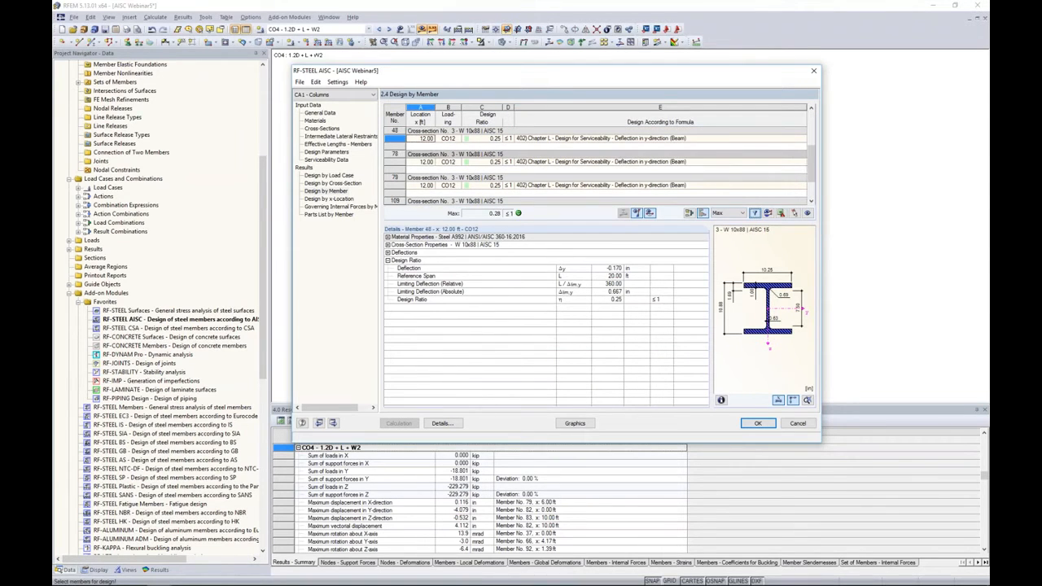
scroll(620, 161, "up", 1)
left_click(615, 142)
scroll(607, 163, "down", 1)
left_click(607, 162)
left_click(596, 185)
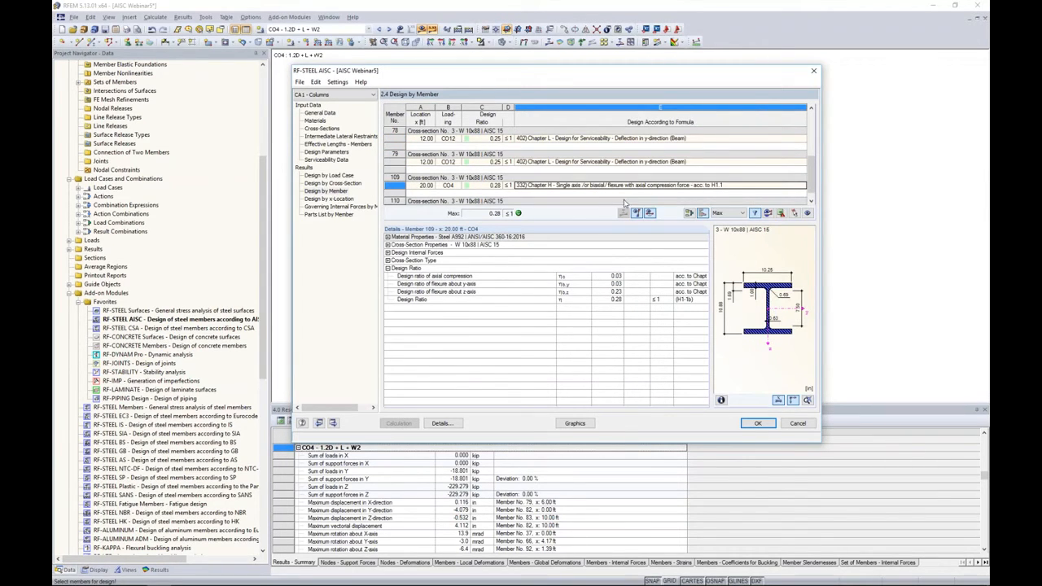
Set the result filter back to > 1,0 and show the parts list by member
left_click(731, 213)
left_click(724, 226)
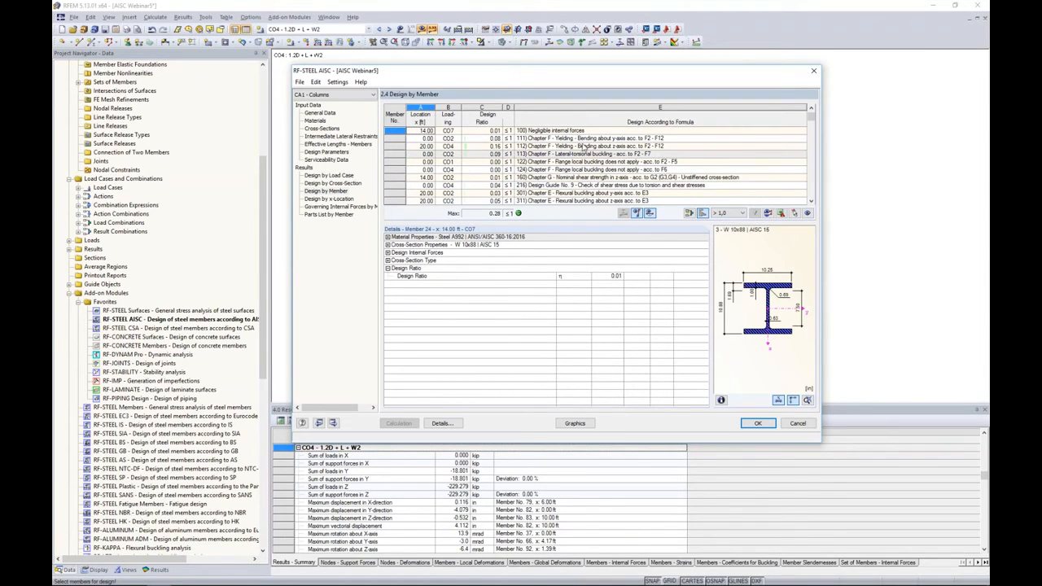
left_click(328, 214)
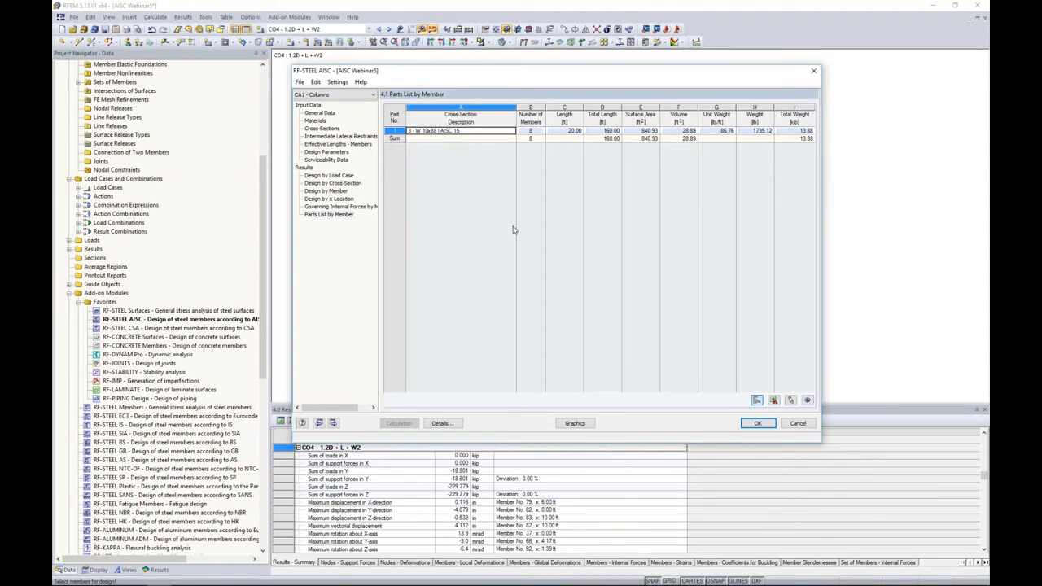
Display the design ratios of the RF-STEEL AISC CA1 - Columns case graphically on the frame model
left_click(575, 423)
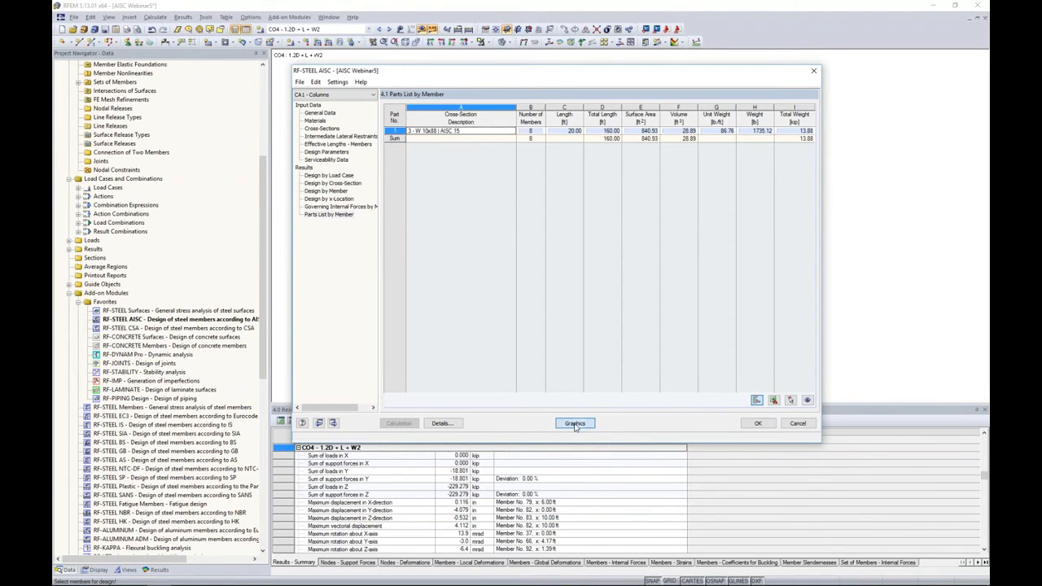
middle_click_drag(531, 257, 545, 302, "ctrl")
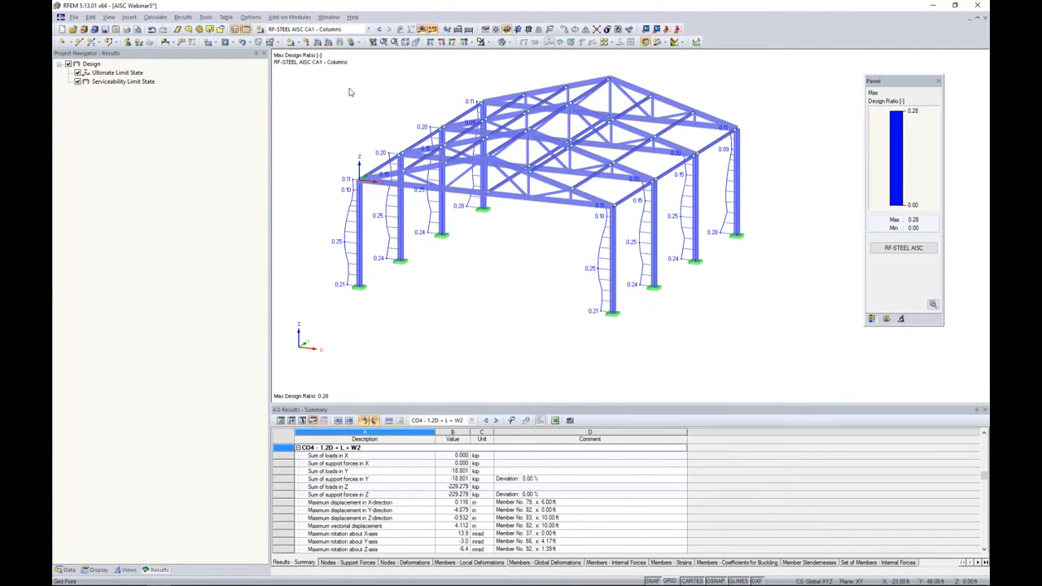
left_click(368, 30)
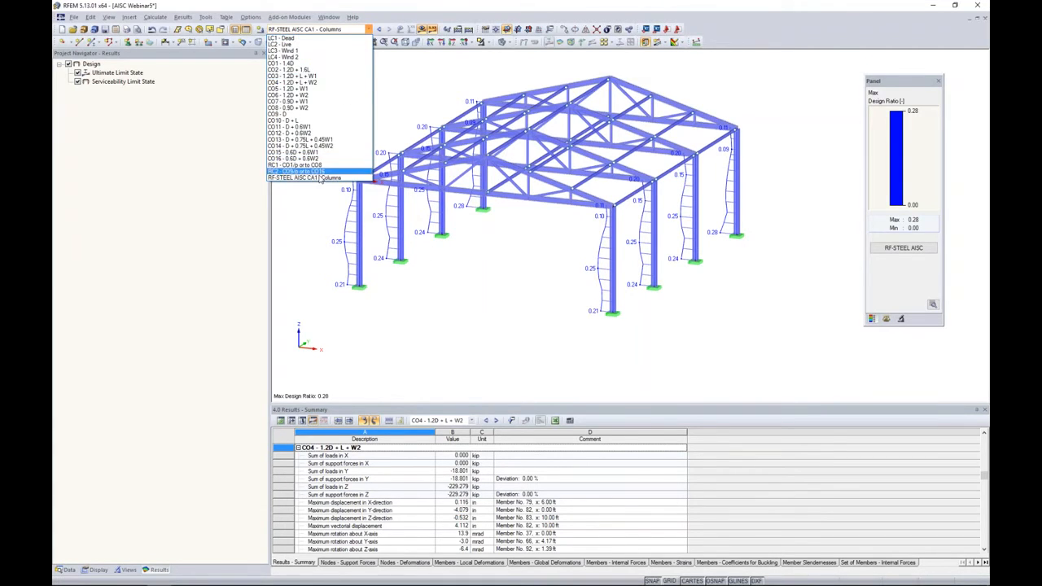
left_click(305, 178)
Show only the ultimate limit state ratios on the columns, and then only the serviceability limit state ratios
left_click(77, 82)
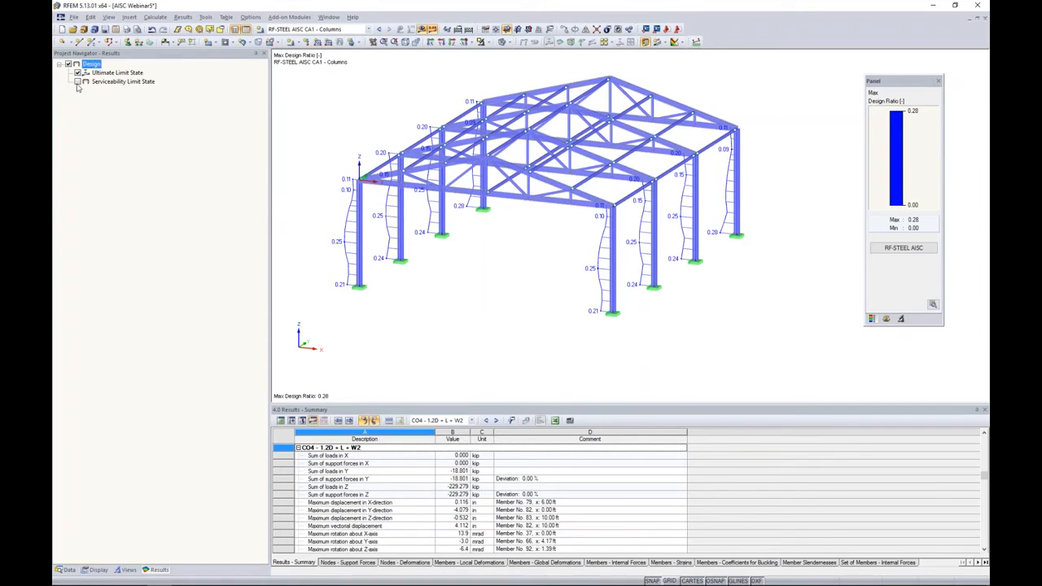
middle_click_drag(568, 325, 512, 268, "ctrl")
left_click(77, 81)
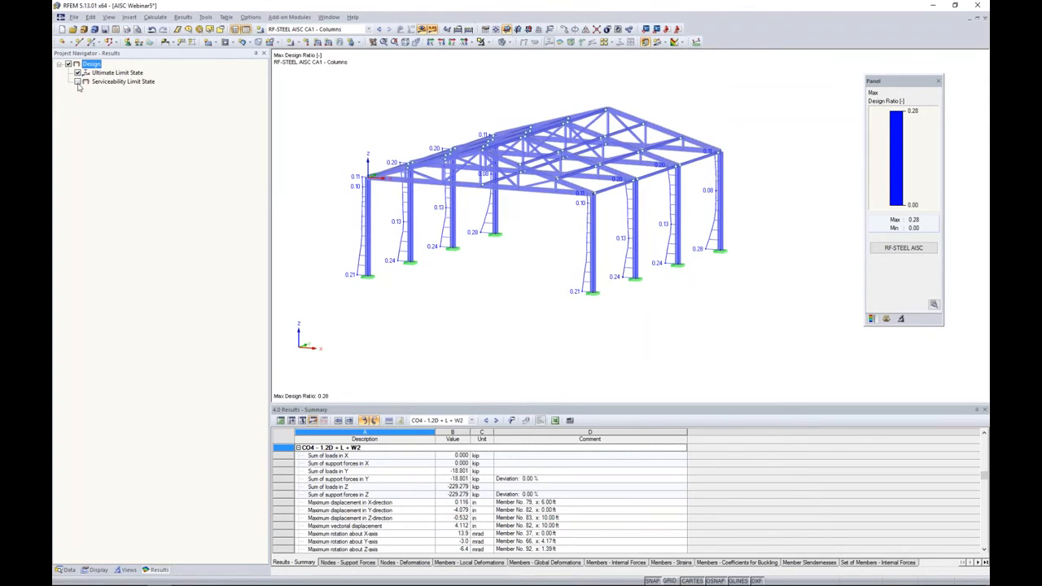
left_click(78, 72)
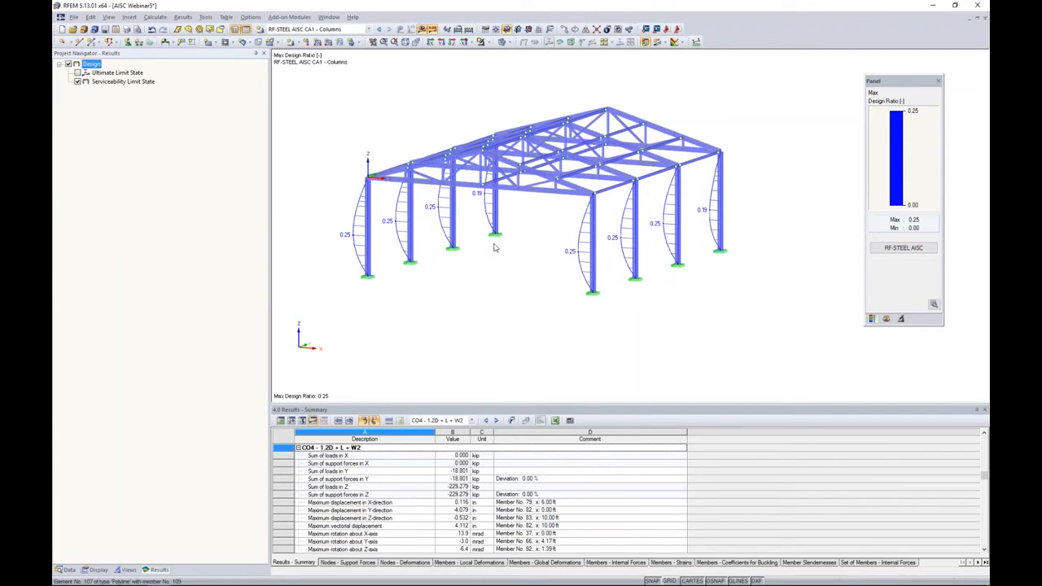
Reopen the RF-STEEL AISC column case and select the W 10x88 section's maximum design ratio in the cross-section data
left_click(899, 249)
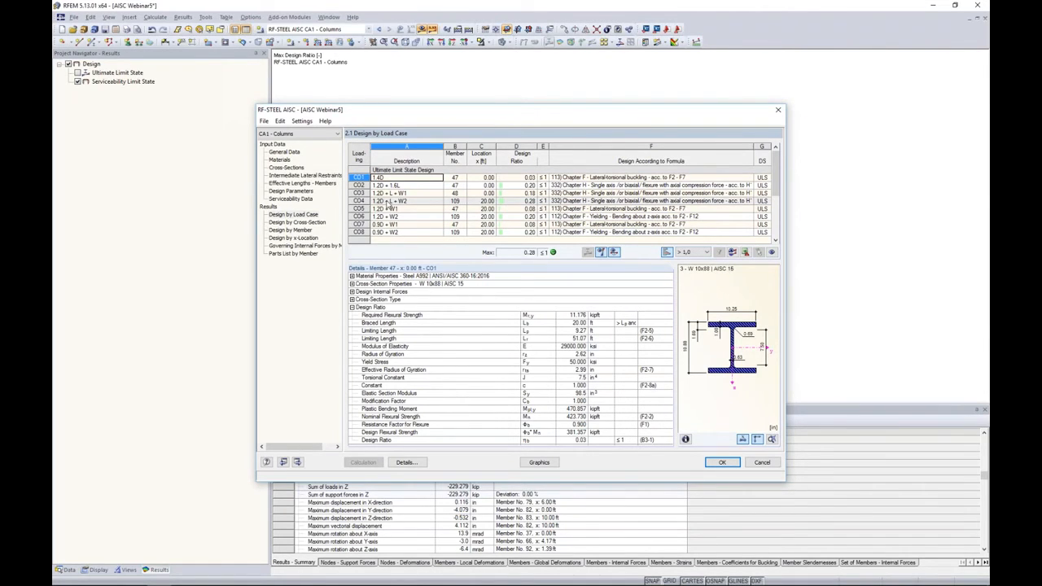
left_click(297, 169)
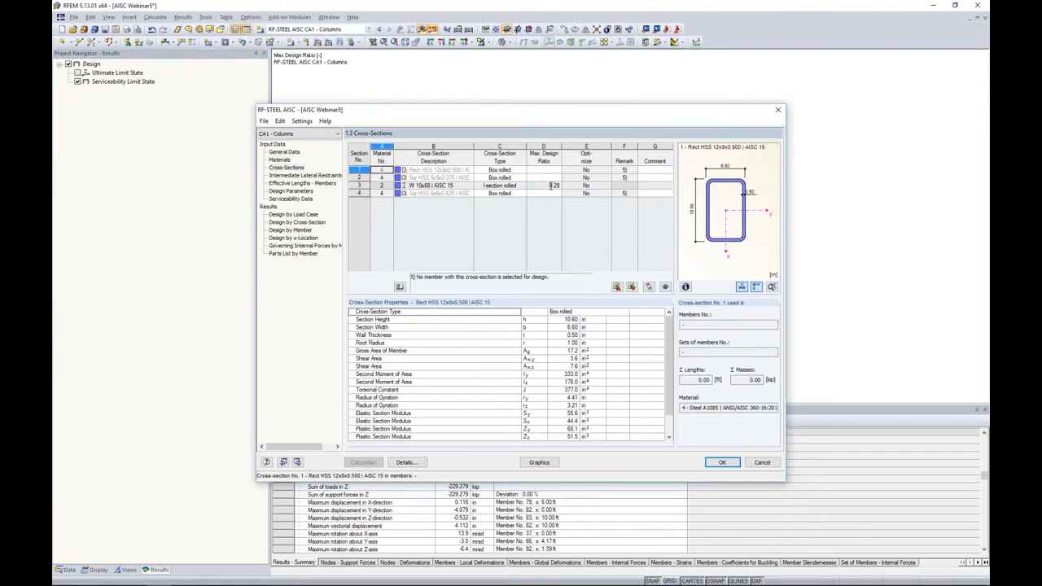
left_click(551, 186)
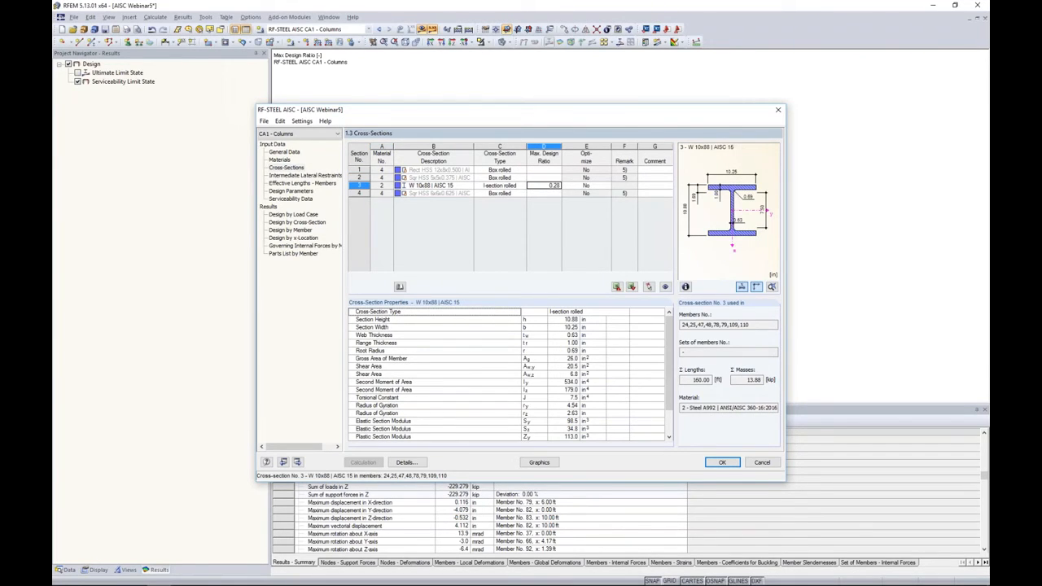
Optimize the W 10x88 column section from the favorites list, recalculate the case, and return to the cross-section data
left_click(607, 186)
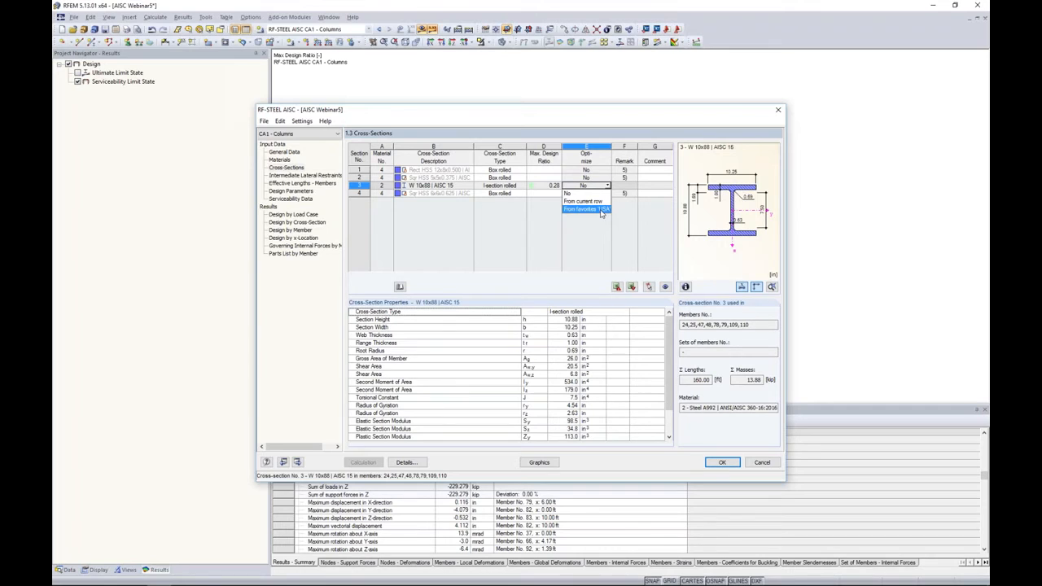
left_click(600, 210)
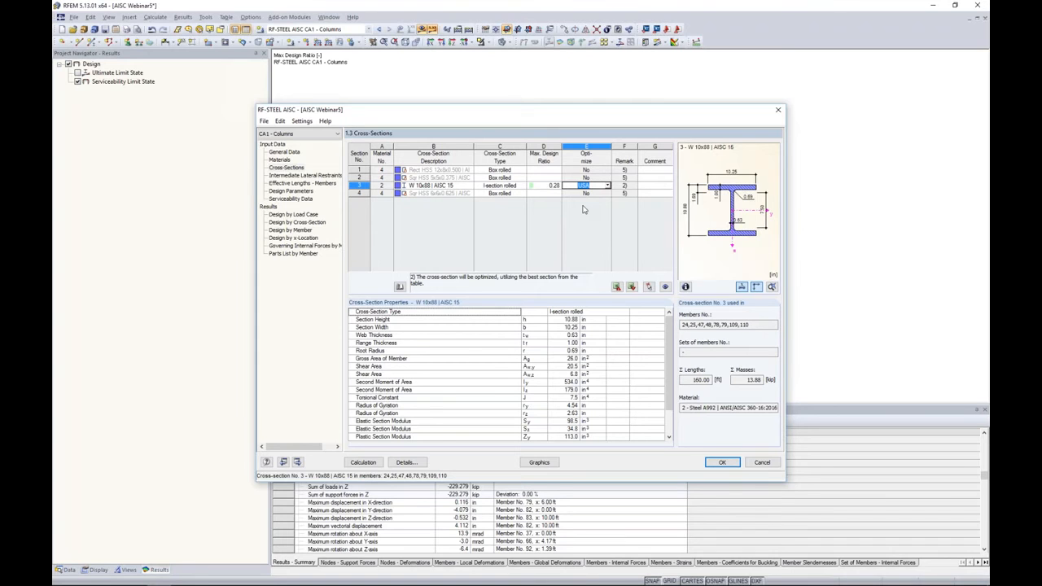
left_click(363, 462)
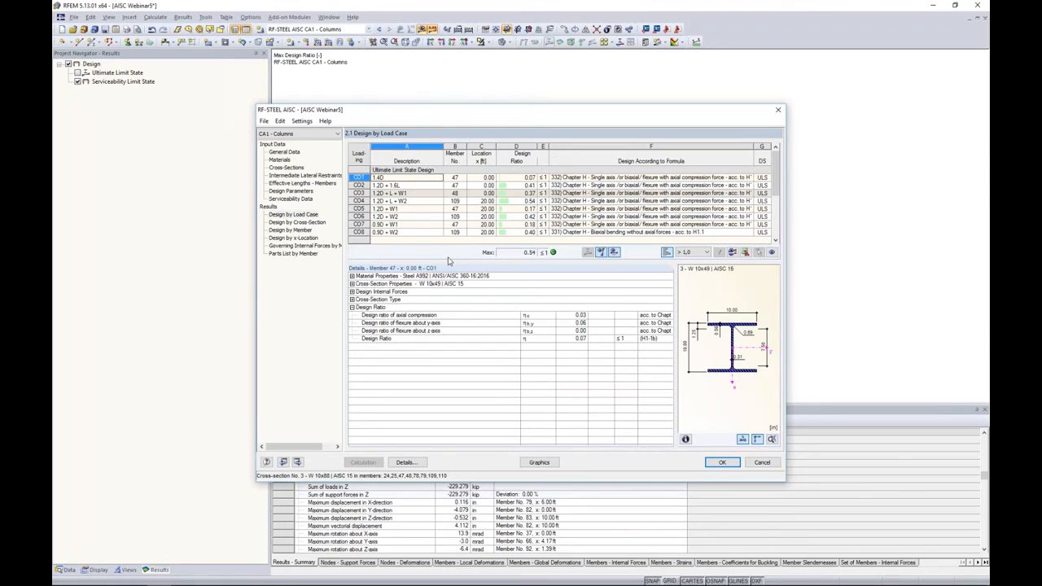
left_click(284, 167)
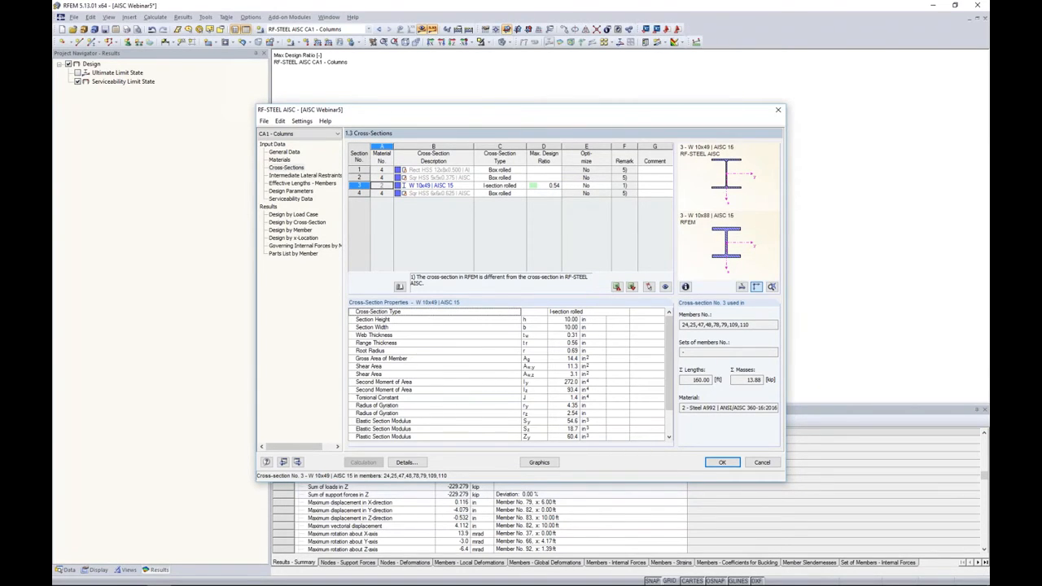
Re-import the column cross-section No. 3 from RFEM into the design module, accepting the deletion of the results
left_click(420, 185)
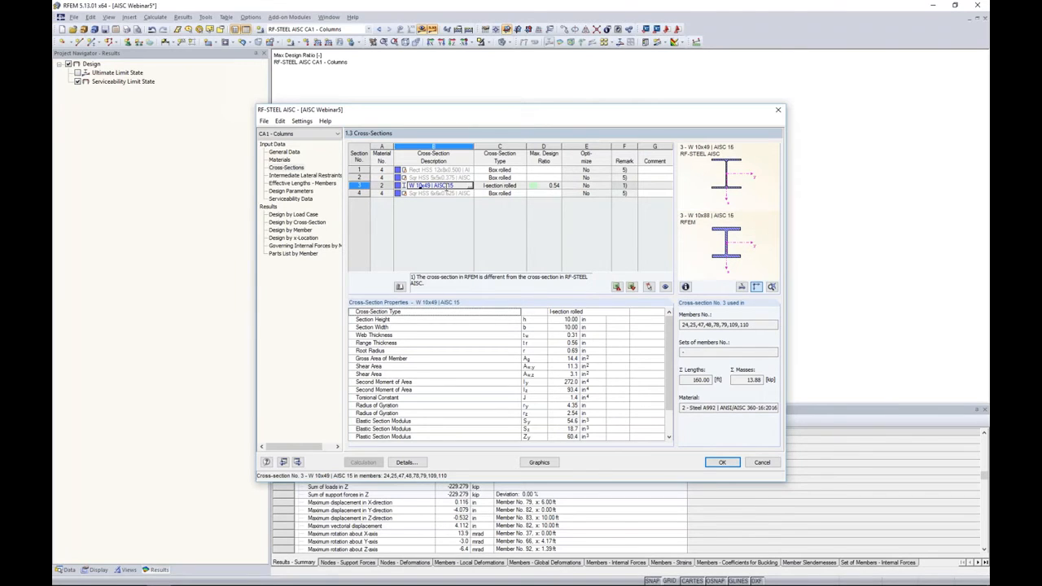
right_click(456, 186)
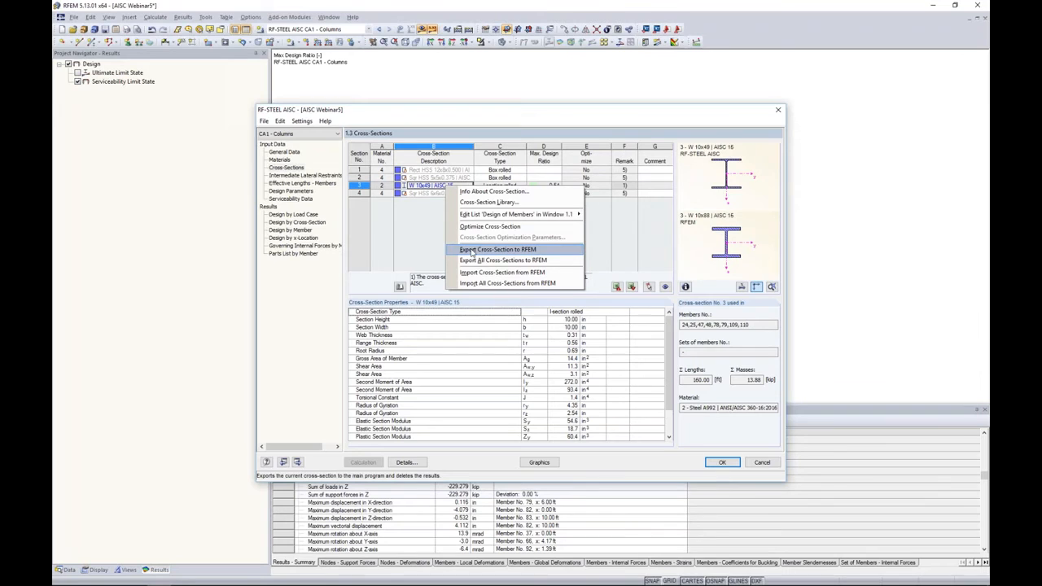
left_click(412, 241)
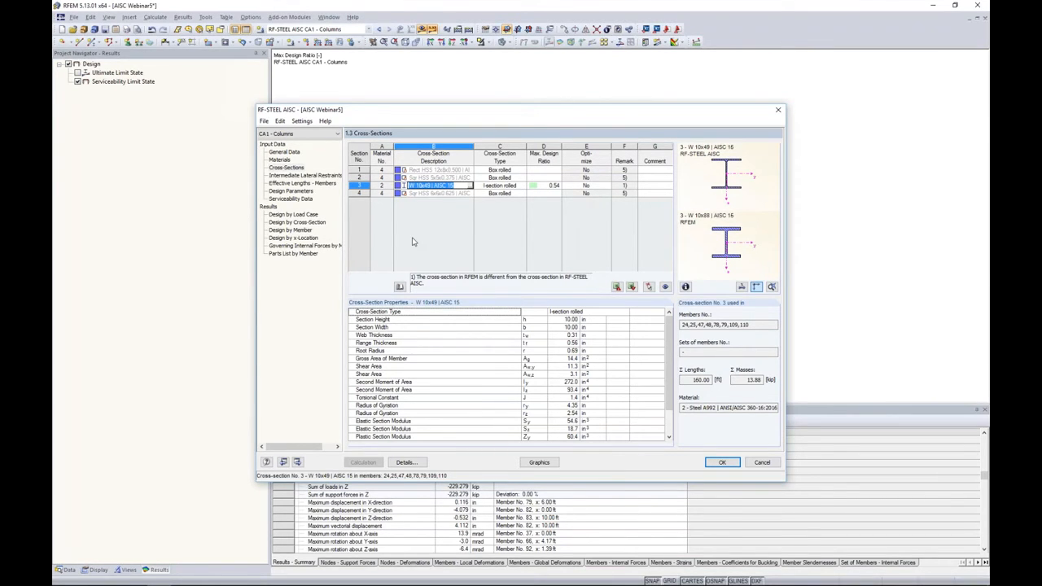
left_click(441, 186)
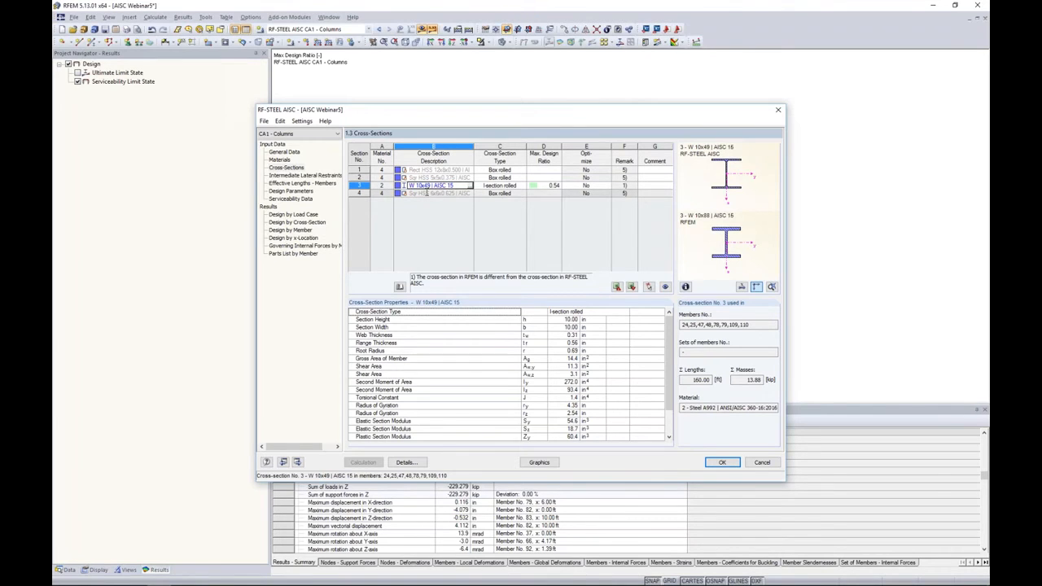
right_click(457, 185)
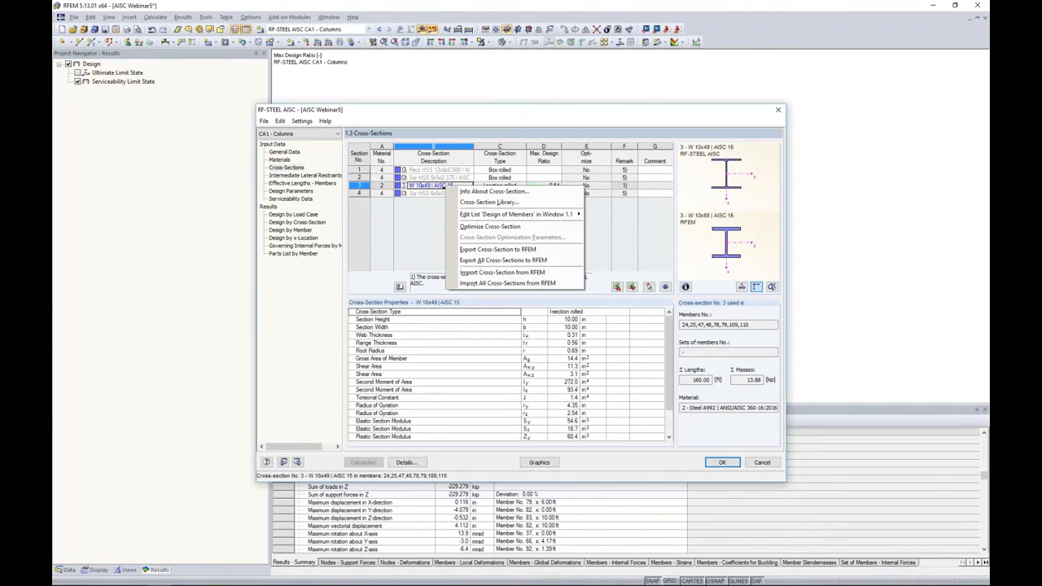
left_click(489, 272)
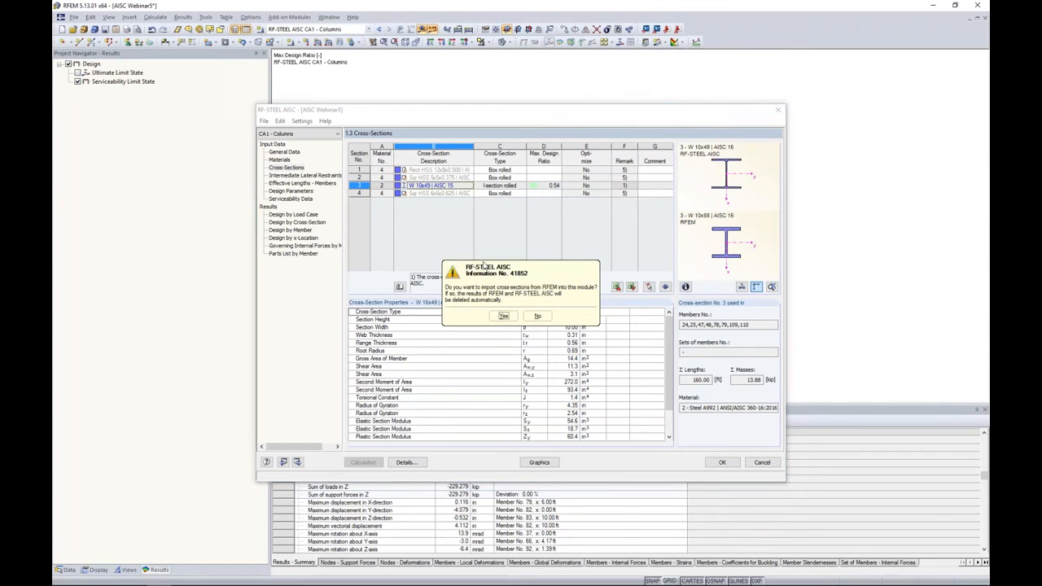
left_click(503, 316)
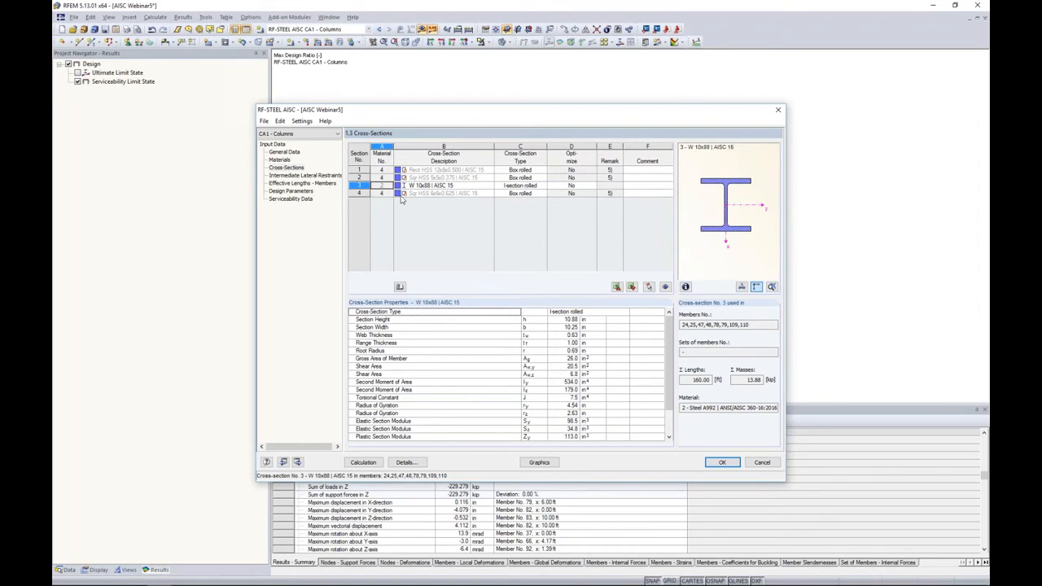
Create a new RF-STEEL AISC design case No. 2 described as "Bottom Chord", saving the changes to CA1
left_click(263, 120)
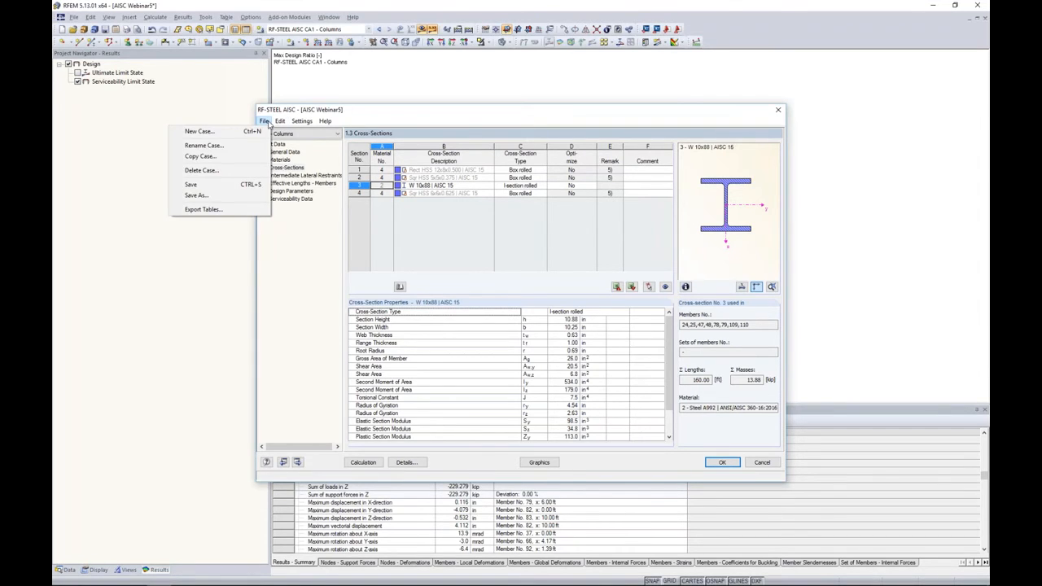
left_click(255, 132)
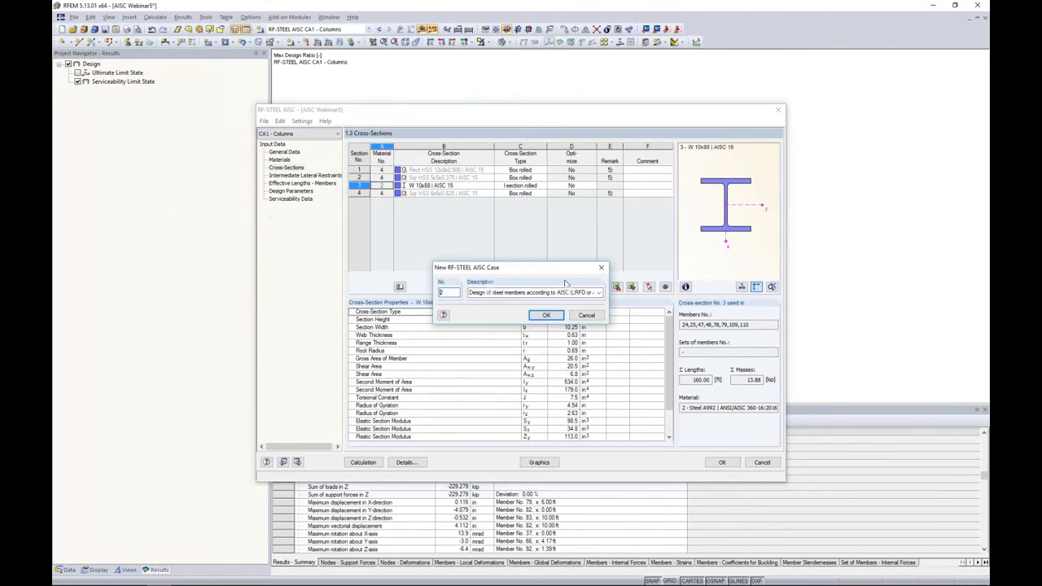
left_click(489, 296)
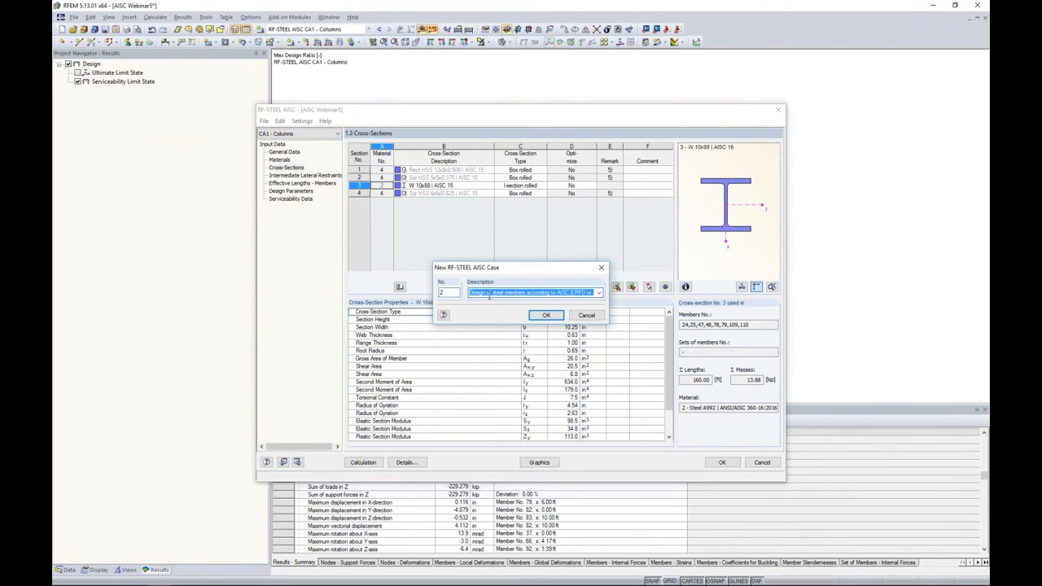
type("Bottom Chord")
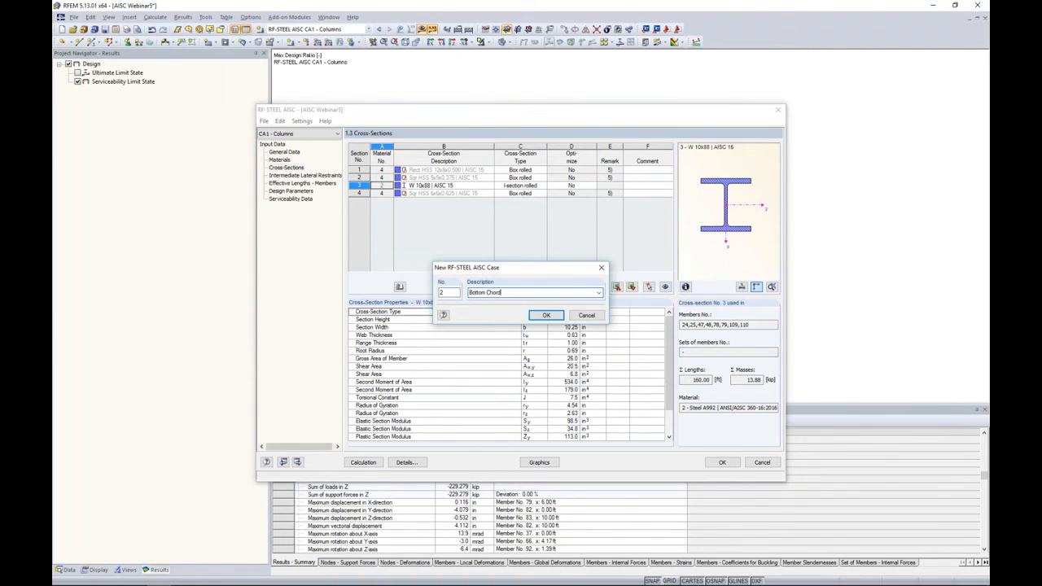
left_click(546, 315)
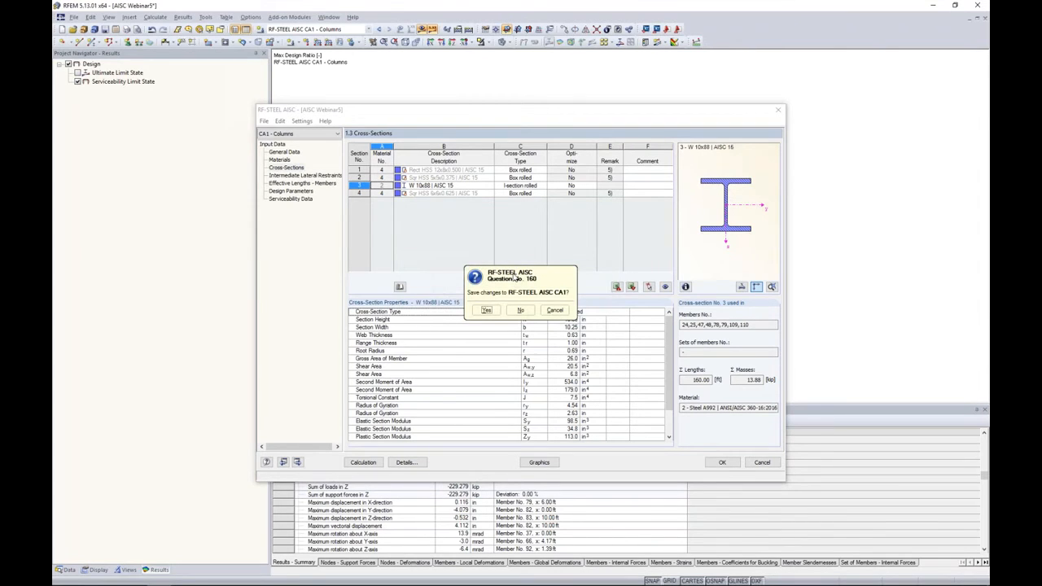
left_click(486, 311)
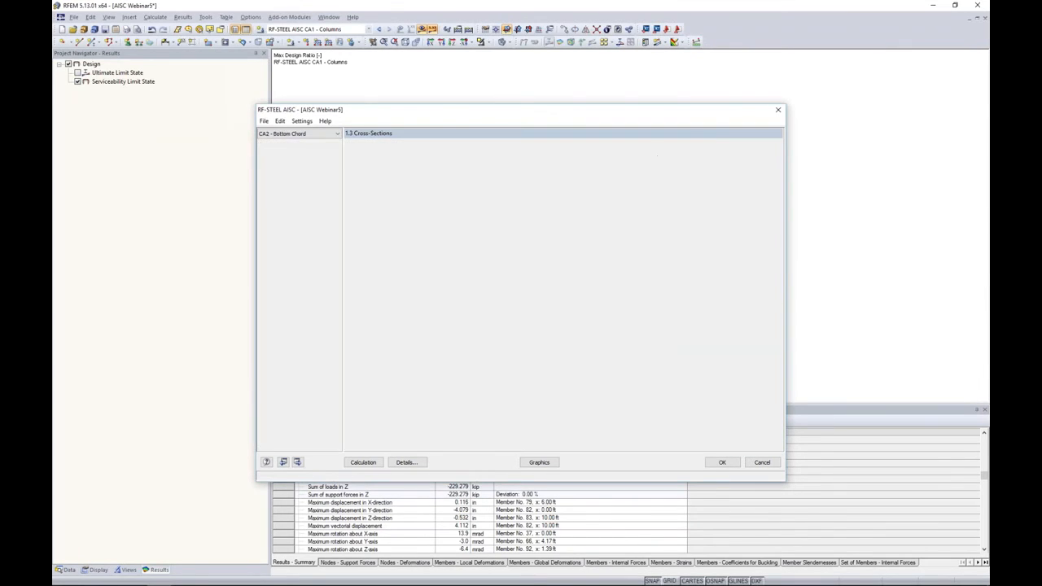
left_click(322, 135)
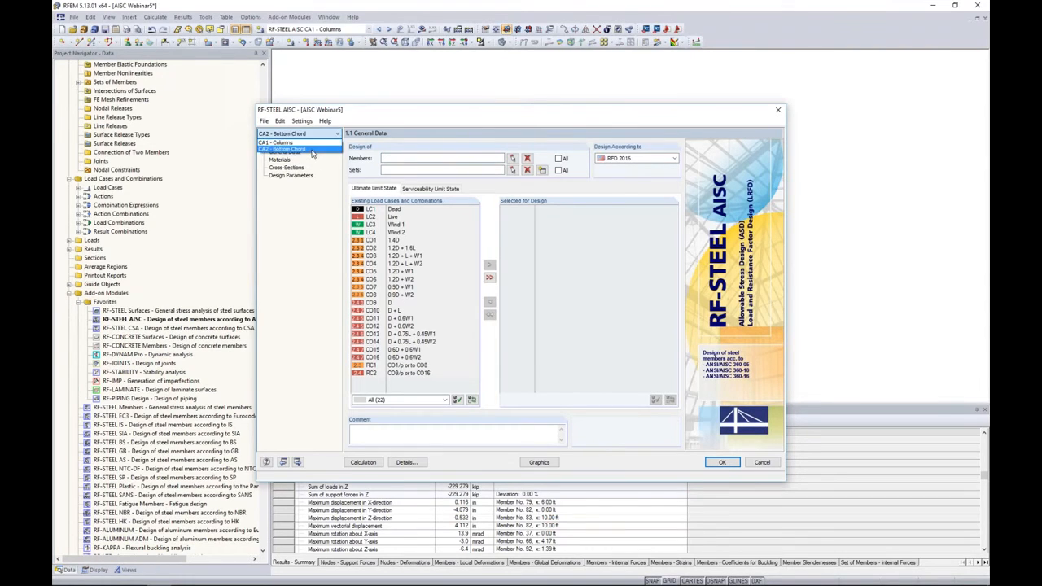
left_click(307, 215)
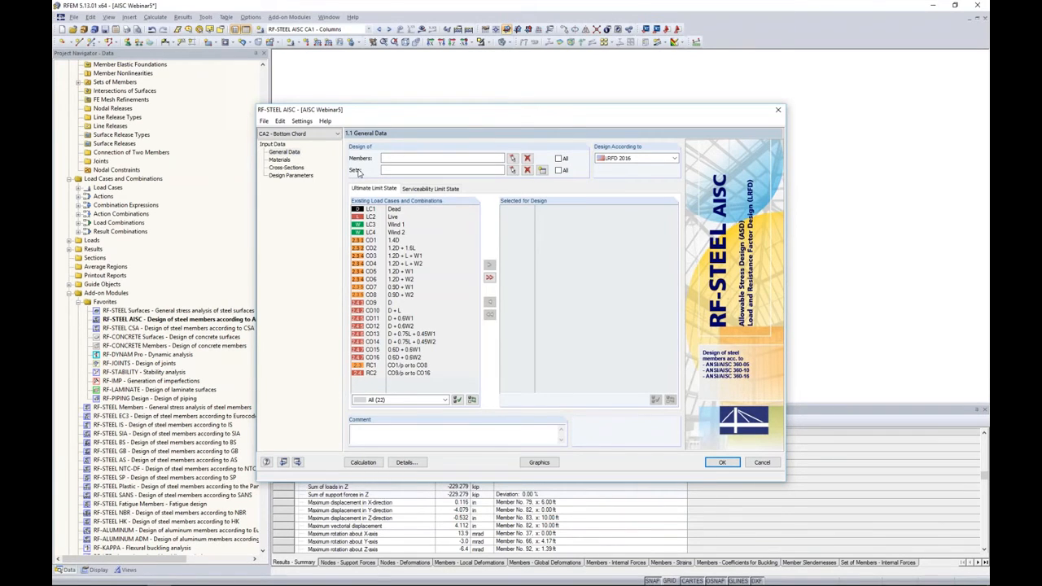
Graphically select bottom chord members 30-35 of the second truss for design in the Bottom Chord case
left_click(512, 160)
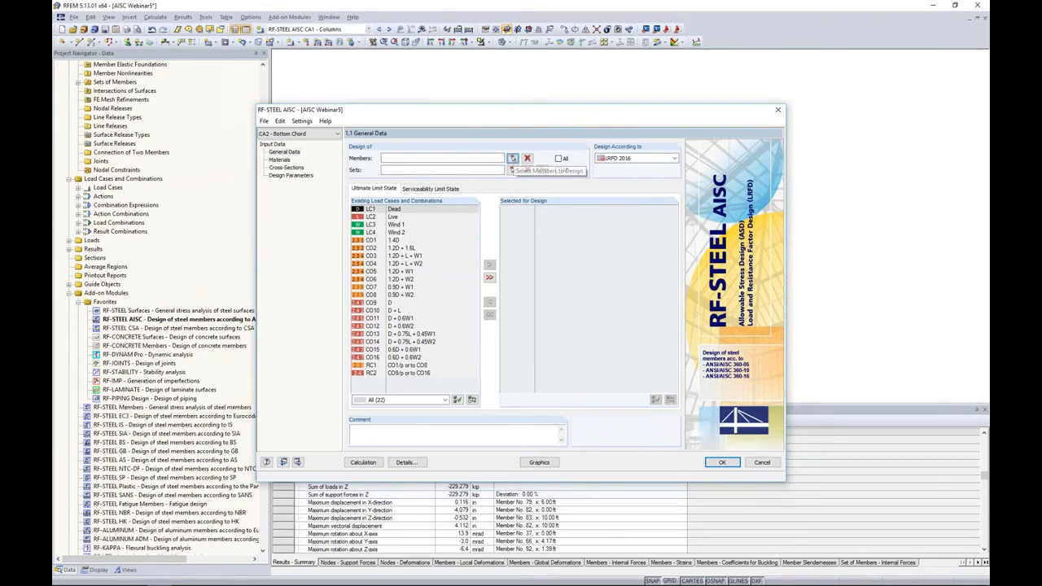
scroll(476, 264, "up", 6)
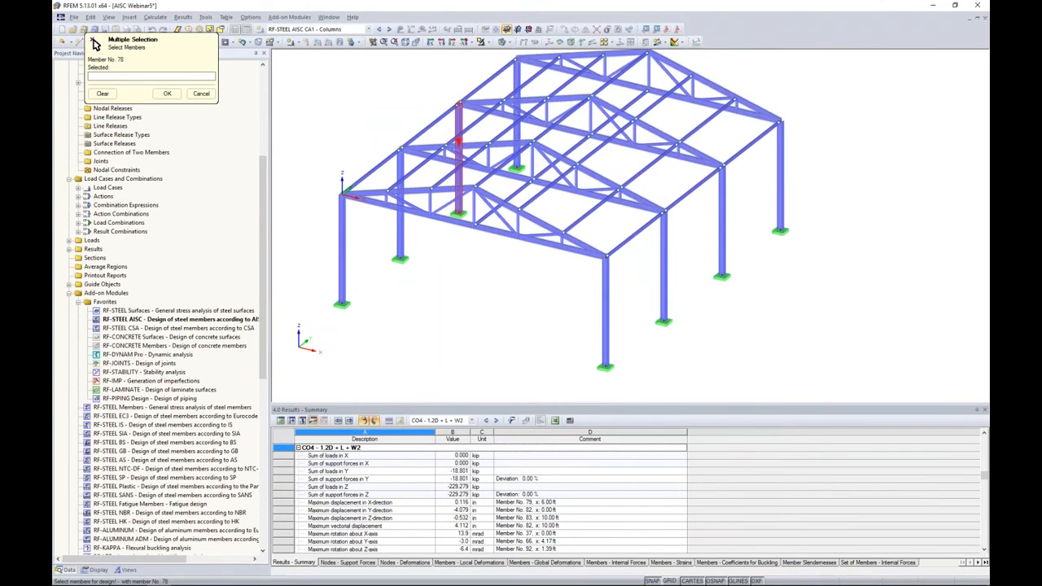
middle_click_drag(505, 257, 487, 271)
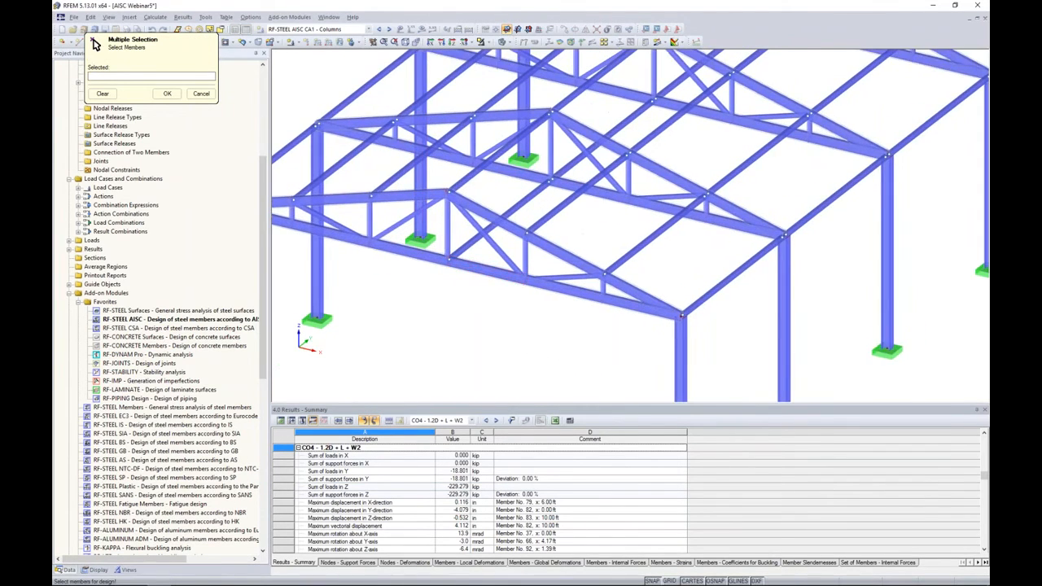
left_click(358, 133)
left_click(433, 152)
left_click(513, 171)
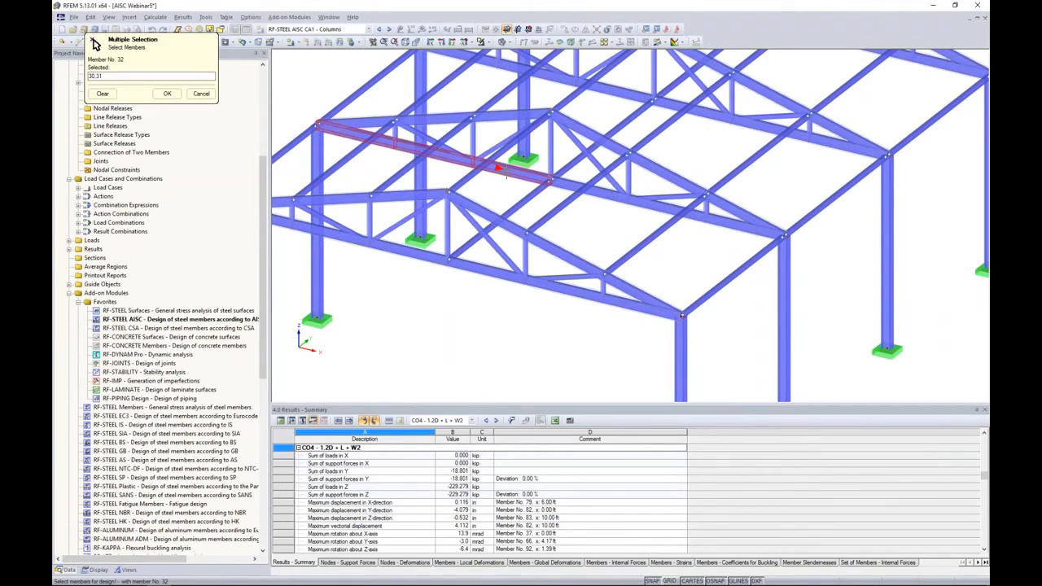
left_click(623, 196)
left_click(666, 206)
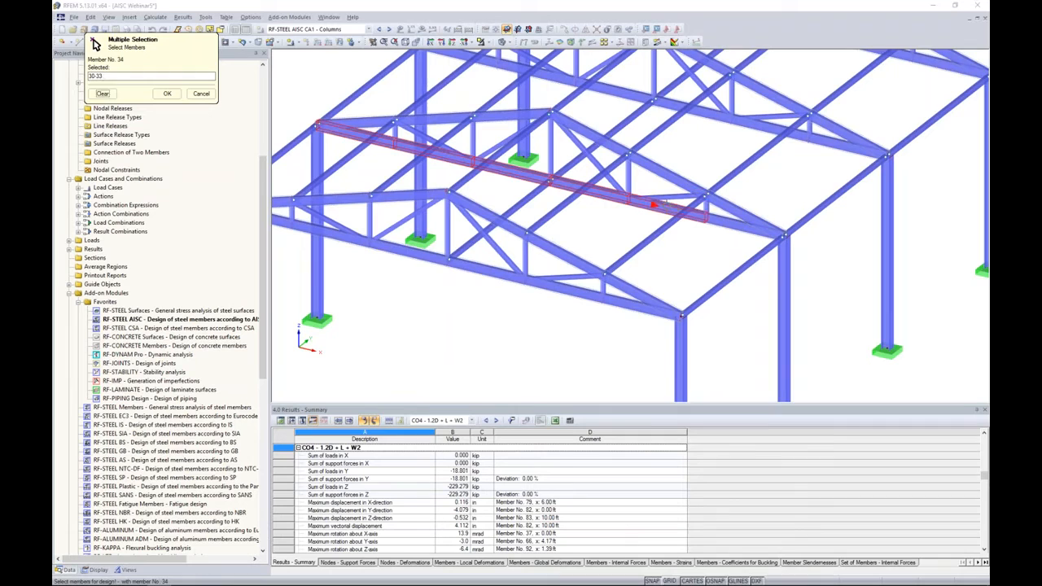
left_click(741, 225)
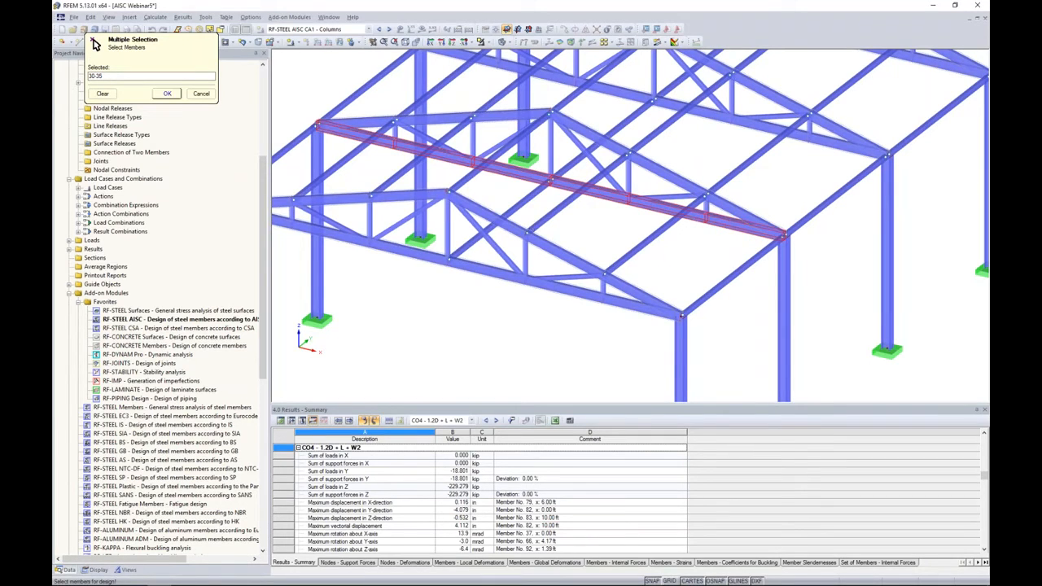
left_click(167, 92)
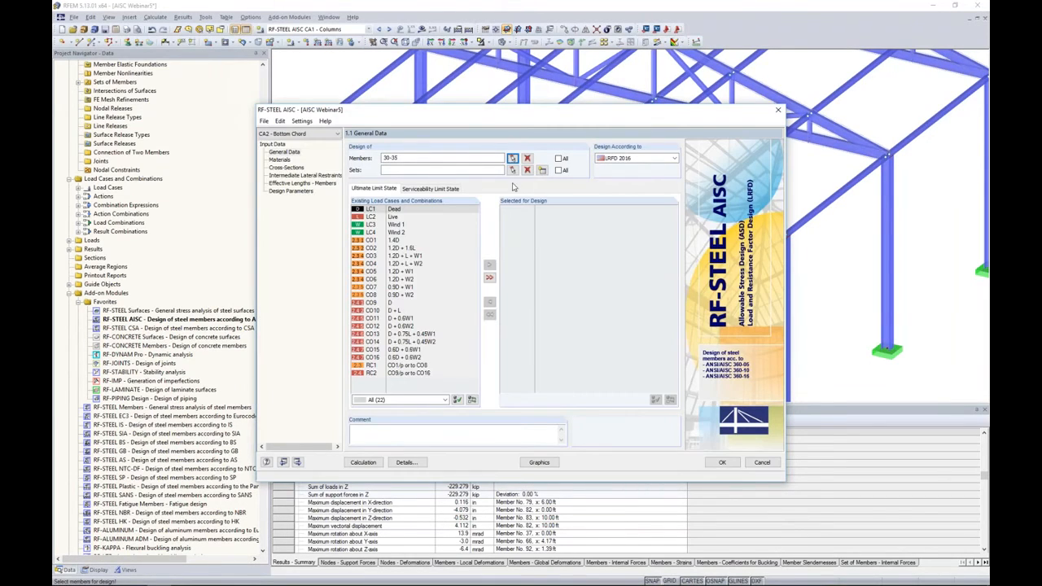
Add the third truss's lower chord, set of members No. 6, to the design case and close the module
left_click(513, 171)
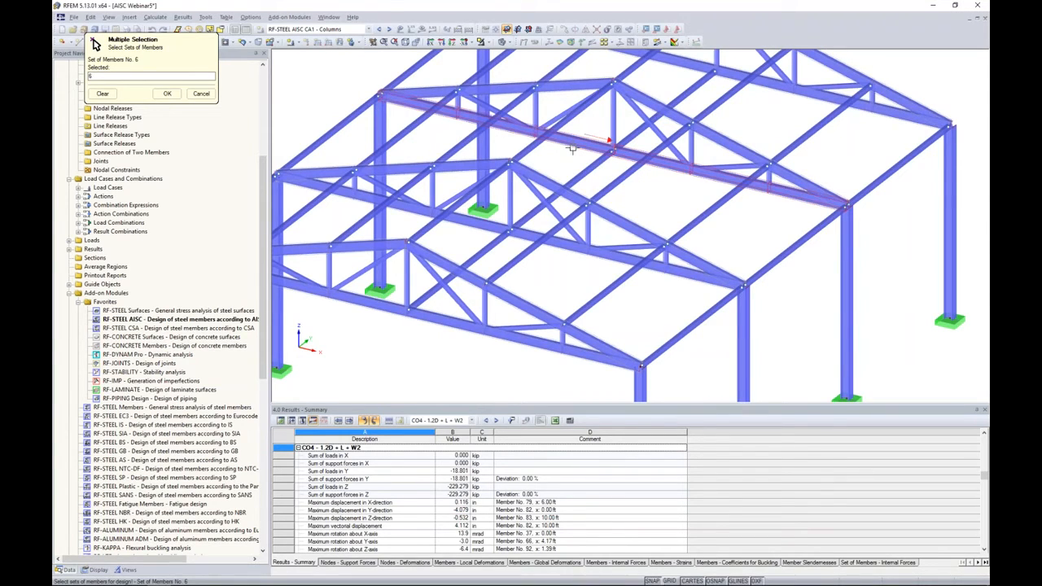
left_click(168, 94)
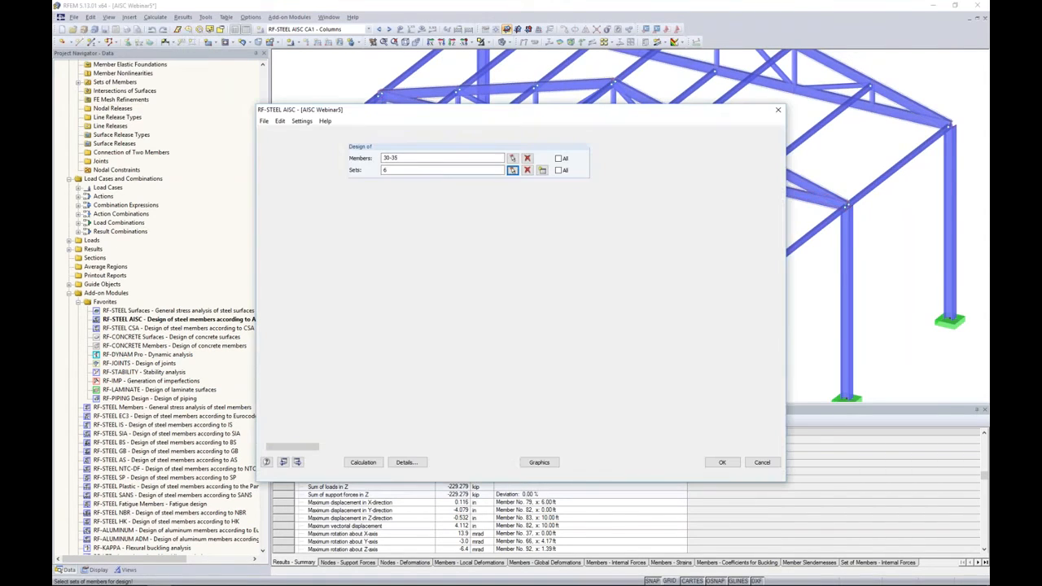
left_click(417, 241)
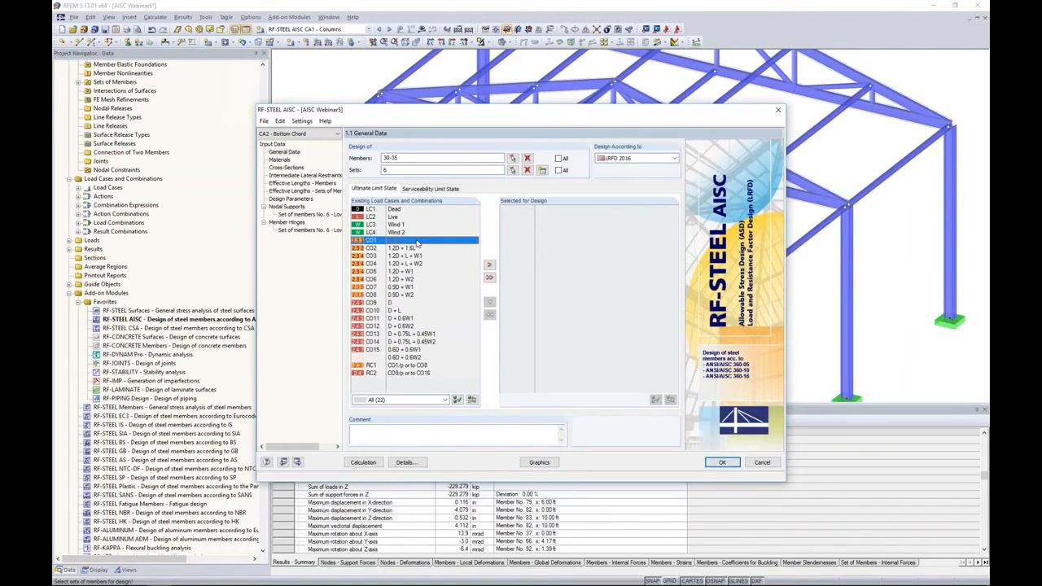
left_click(721, 462)
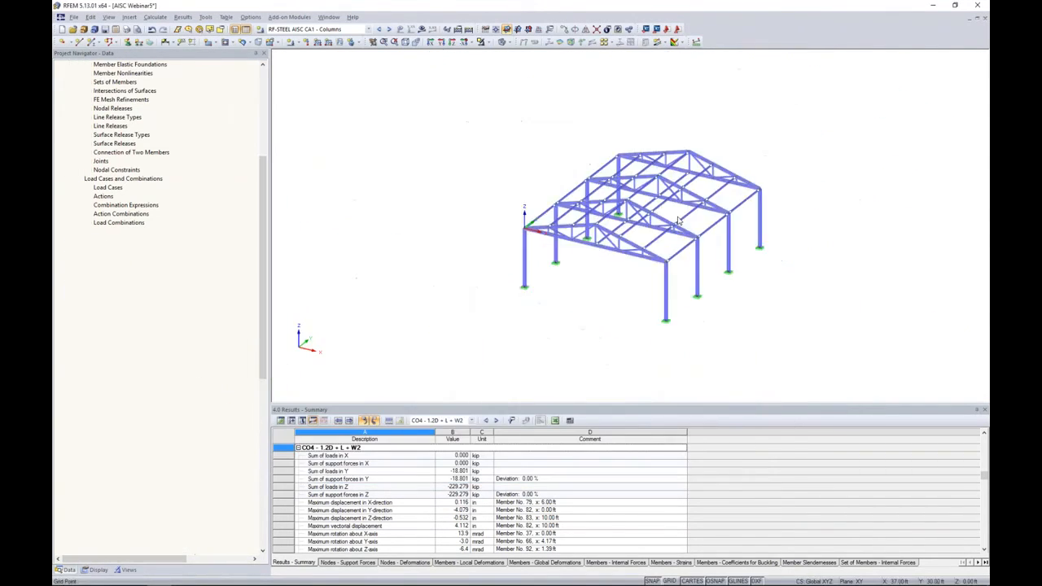
Examine the lower chord's set of members up close on the third truss of the frame model
middle_click_drag(678, 221, 625, 244)
scroll(626, 244, "up", 3)
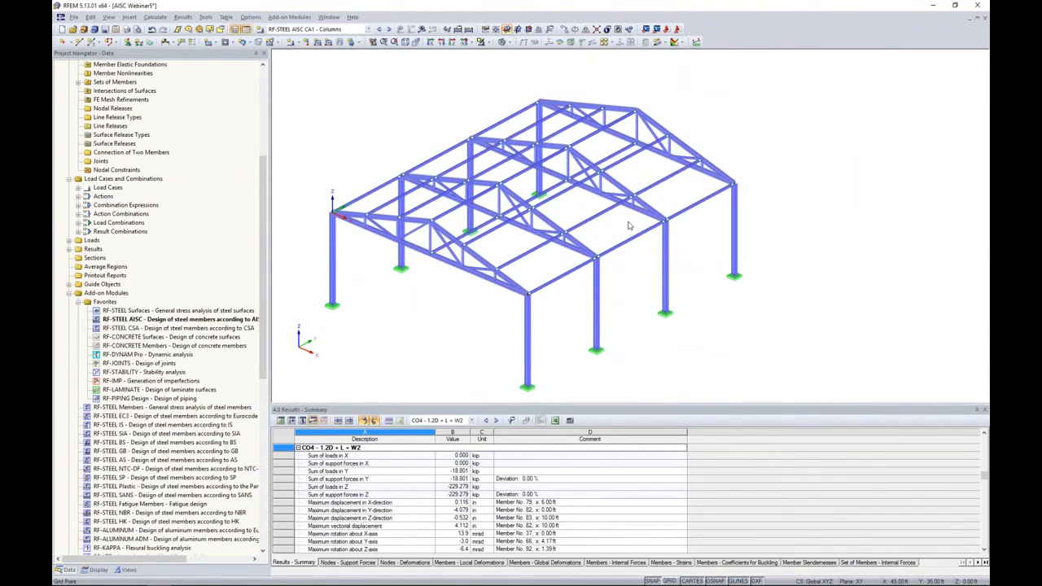
scroll(631, 224, "up", 4)
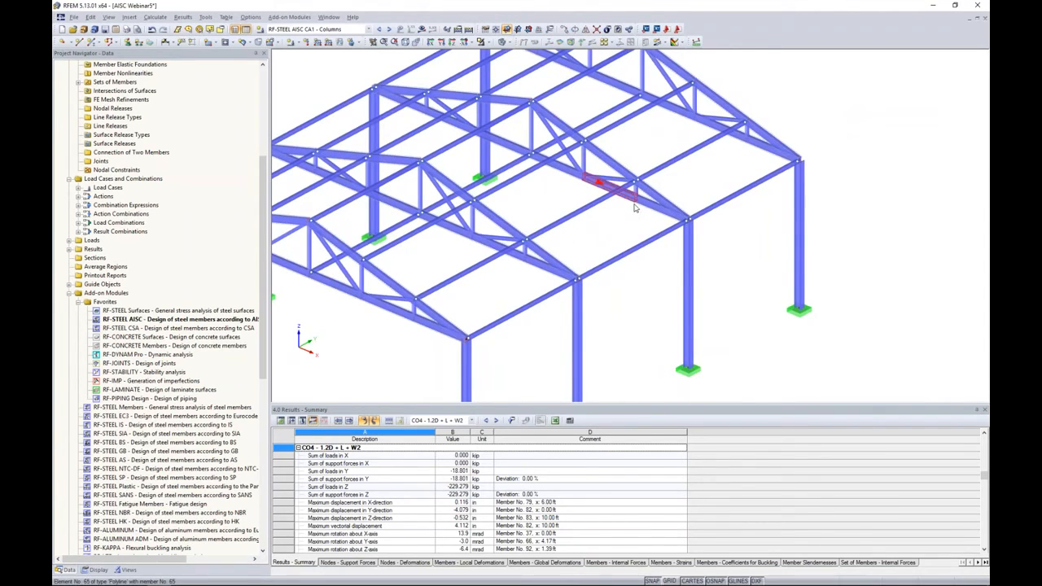
scroll(631, 205, "up", 5)
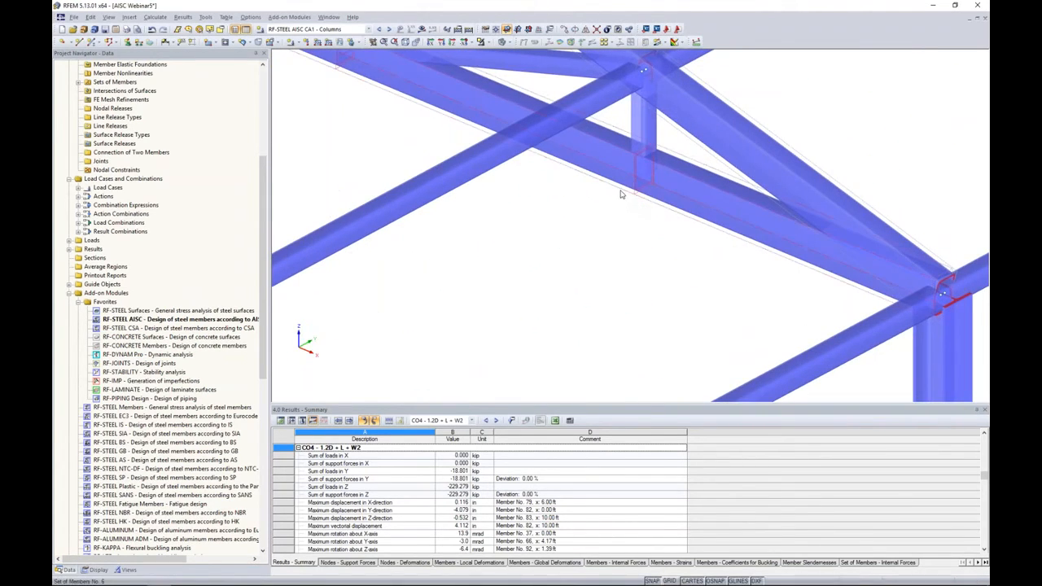
scroll(620, 194, "down", 6)
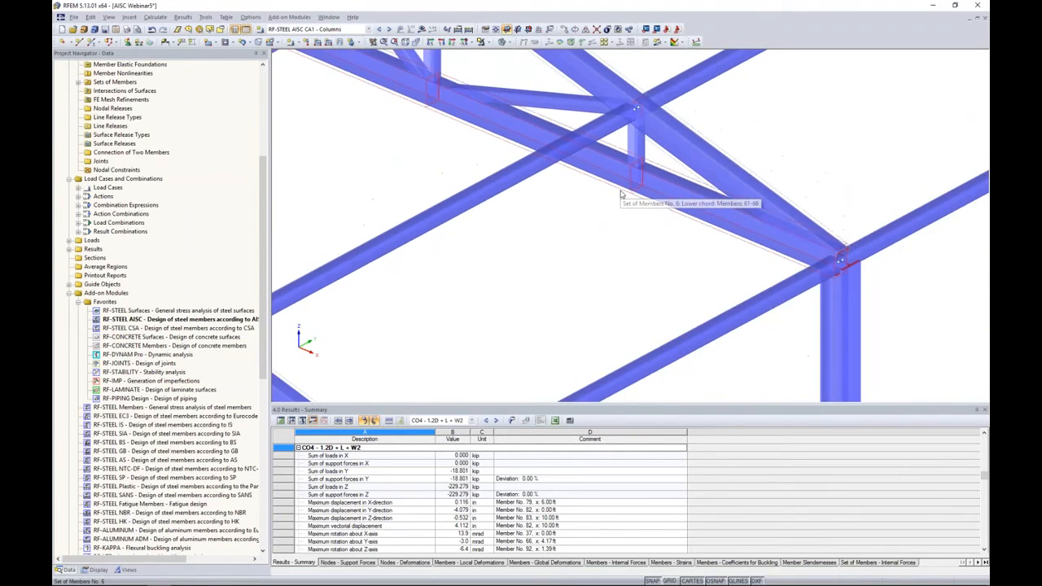
scroll(667, 205, "down", 3)
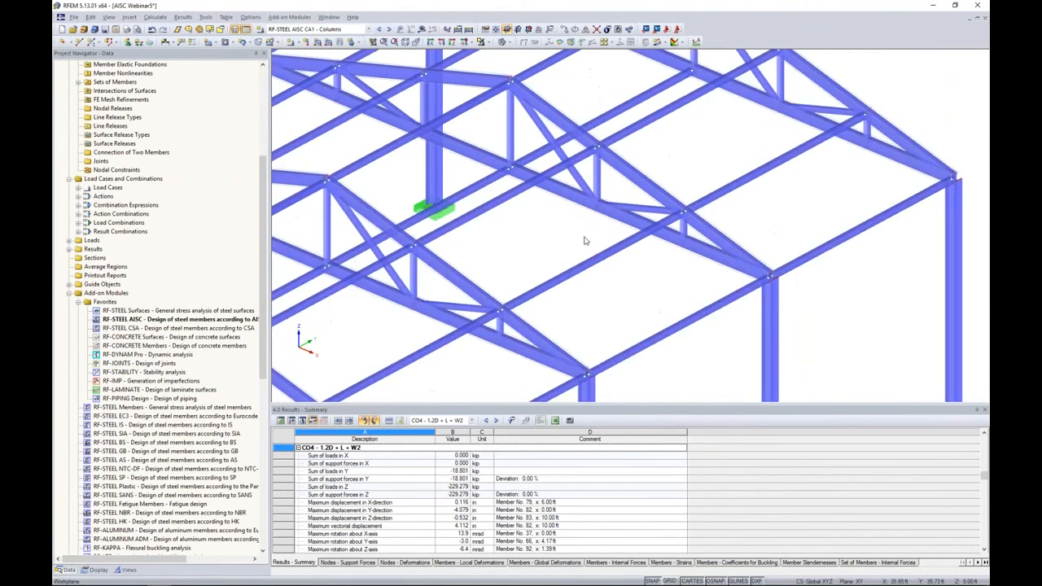
Create a new set of continuous members from the three aligned eave beams, members 41, 72 and 103
scroll(667, 205, "up", 4)
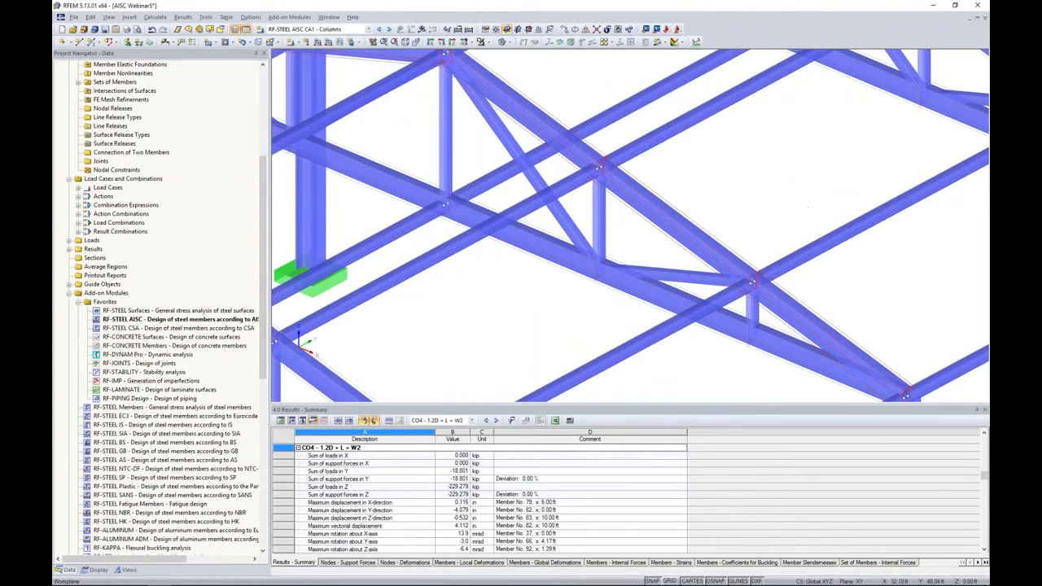
scroll(666, 202, "down", 4)
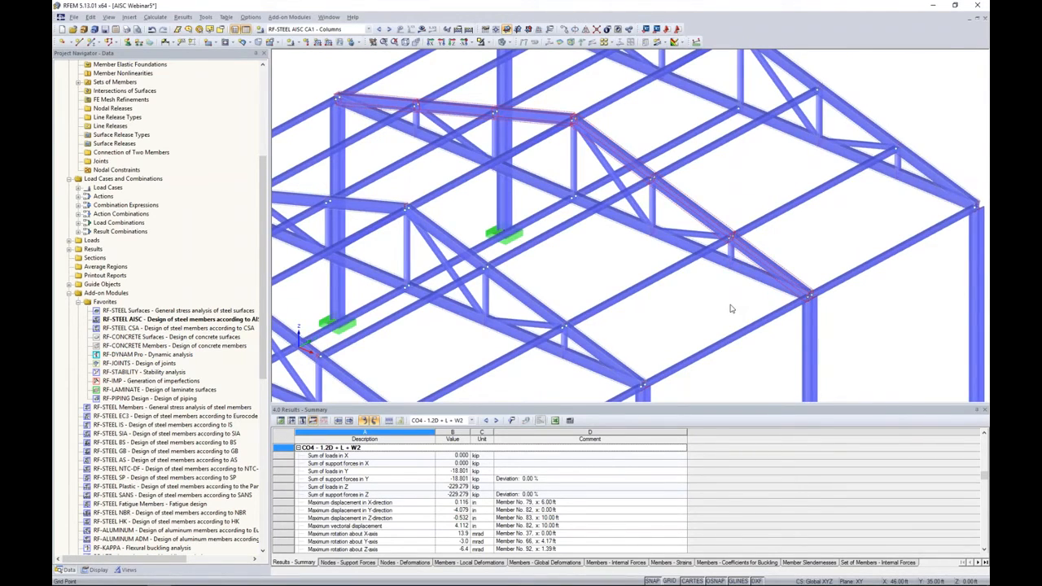
scroll(730, 308, "down", 3)
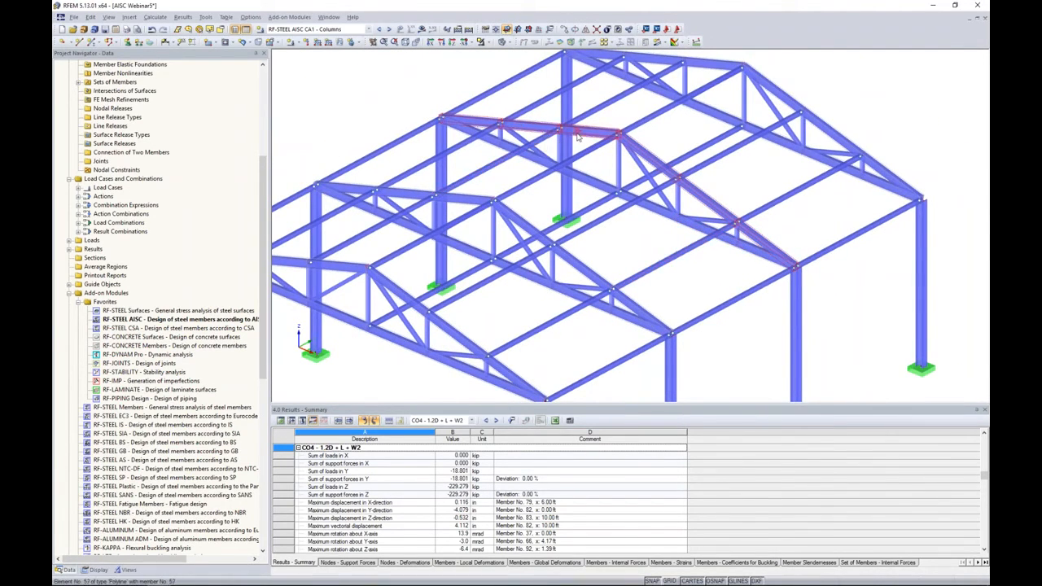
middle_click_drag(745, 276, 736, 236)
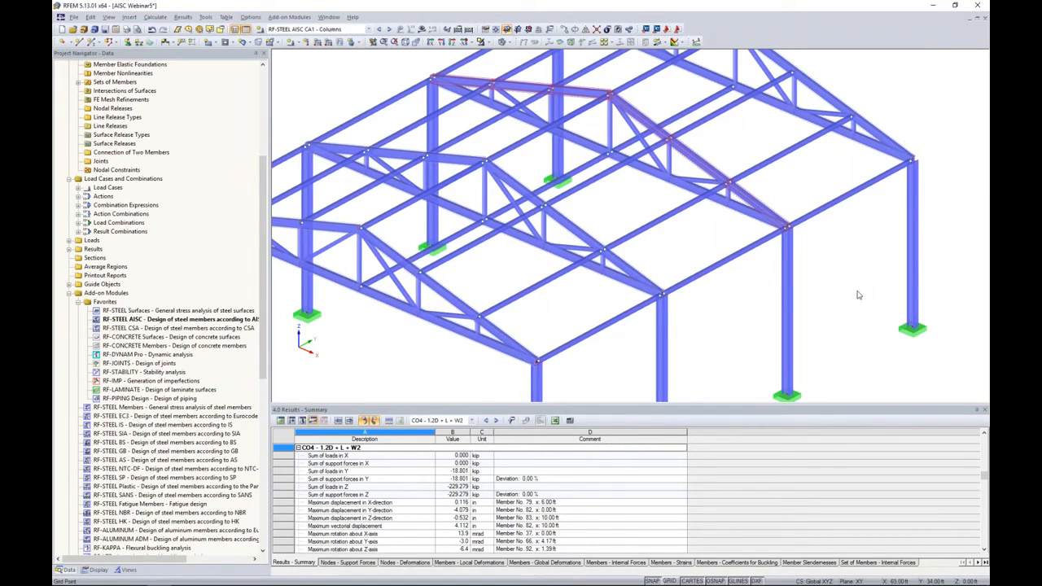
middle_click_drag(686, 322, 677, 287)
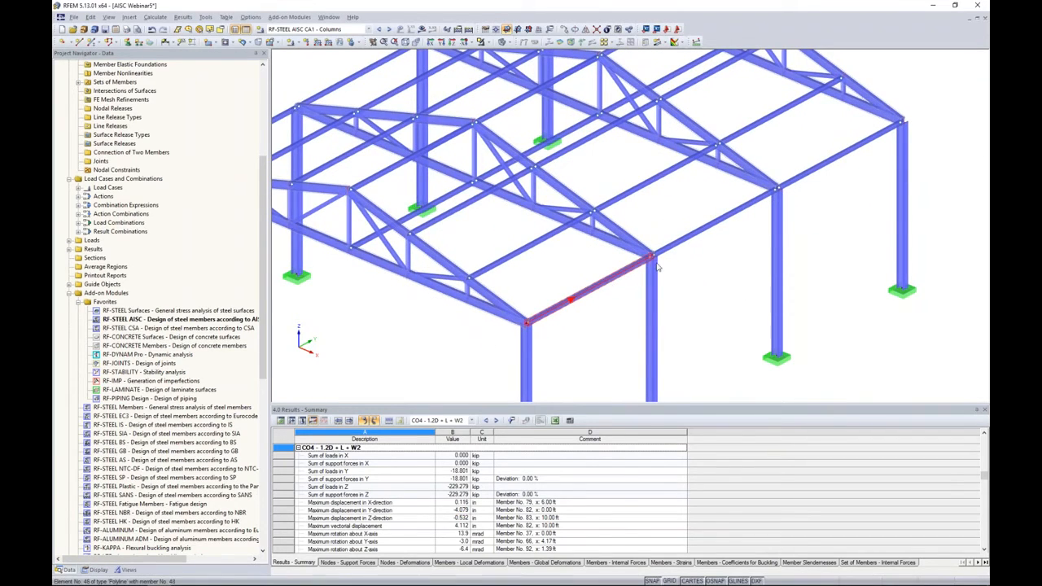
right_click(798, 174)
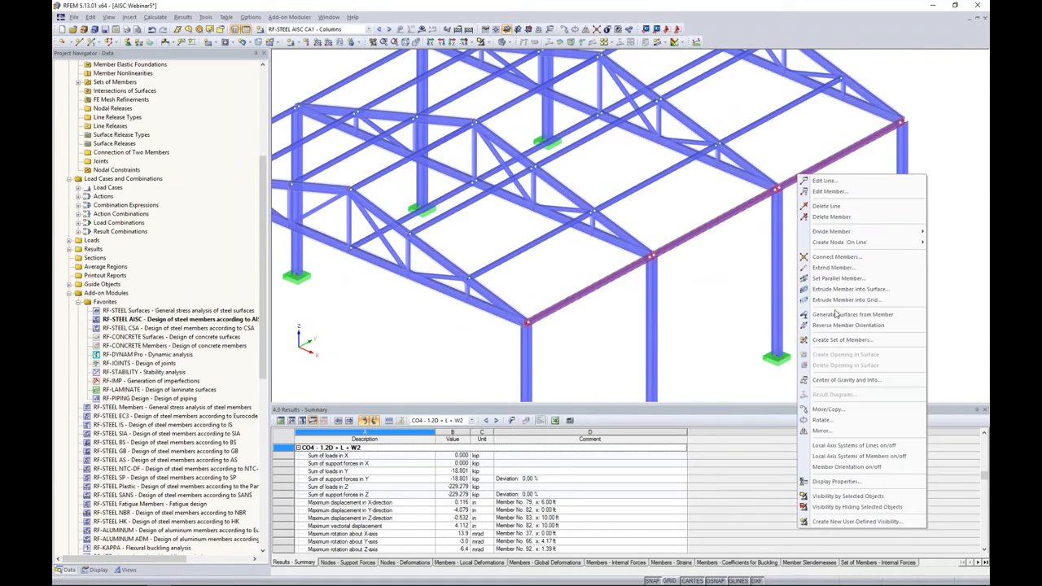
left_click(834, 340)
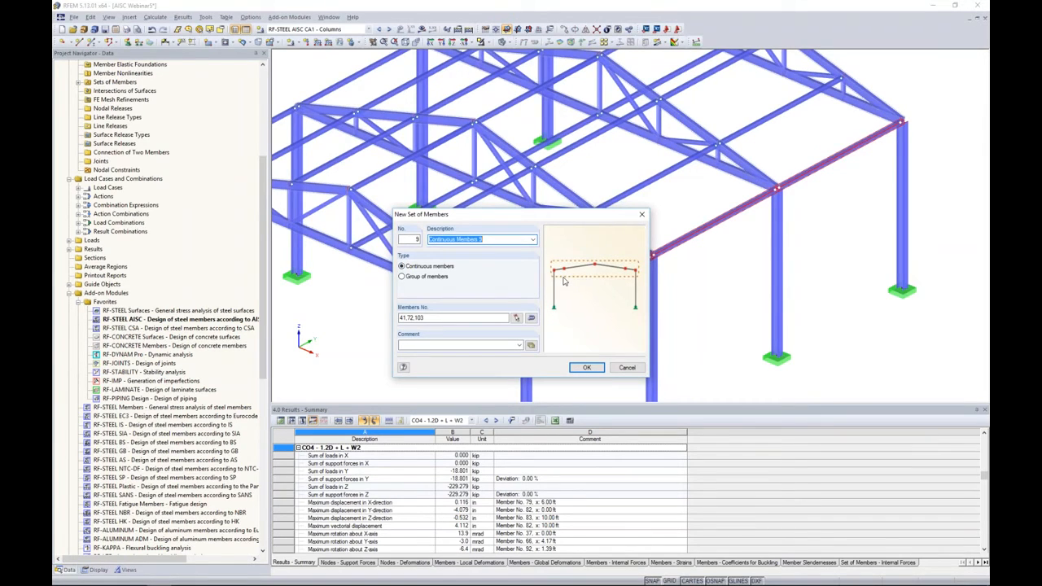
left_click(586, 367)
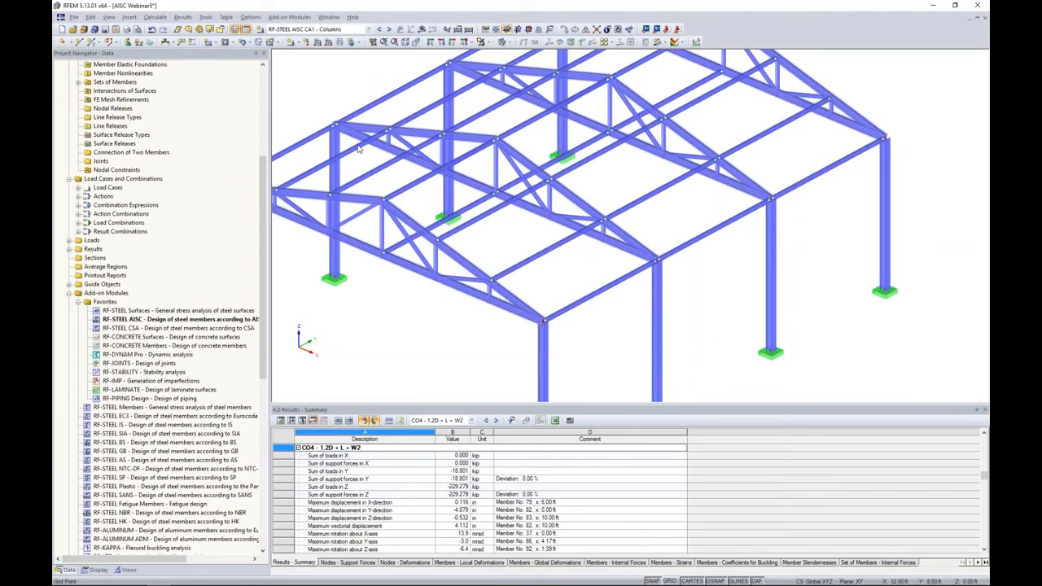
Reopen the RF-STEEL AISC module, switch to case CA2 - Bottom Chord, and add load combinations CO2 to CO8 to its ultimate limit state design
left_click(289, 17)
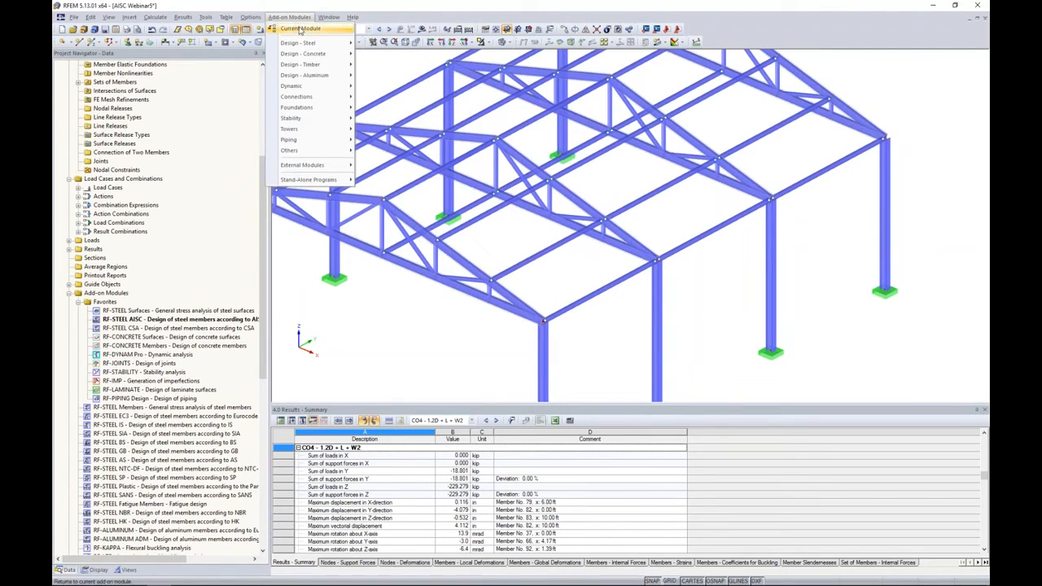
left_click(300, 29)
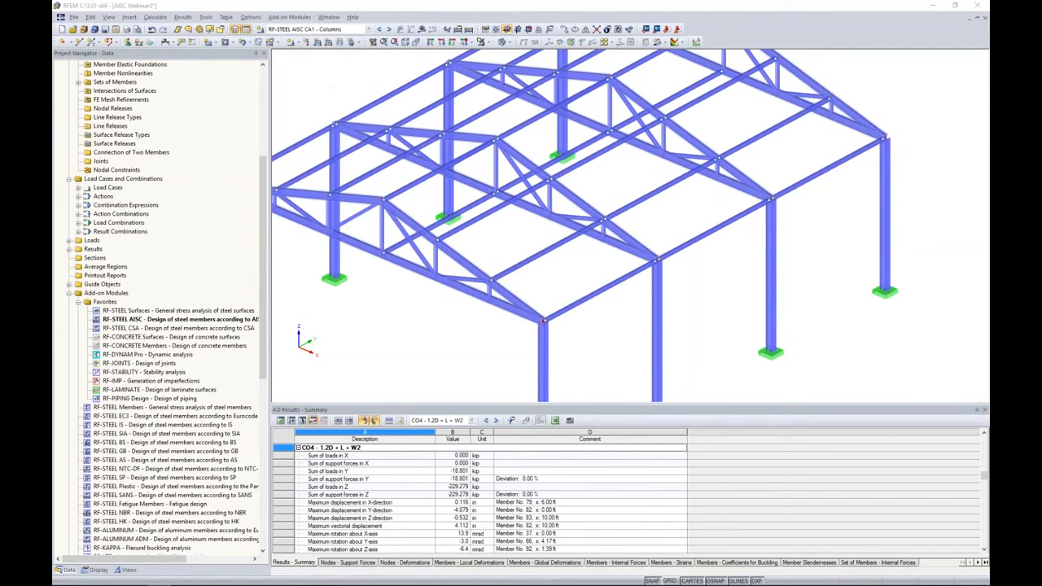
left_click(301, 134)
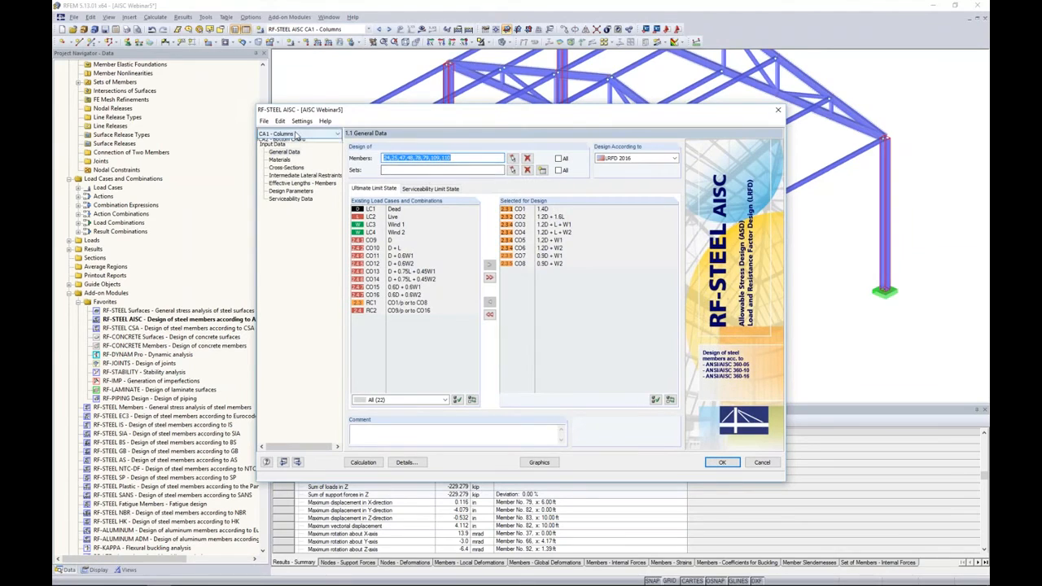
left_click(296, 150)
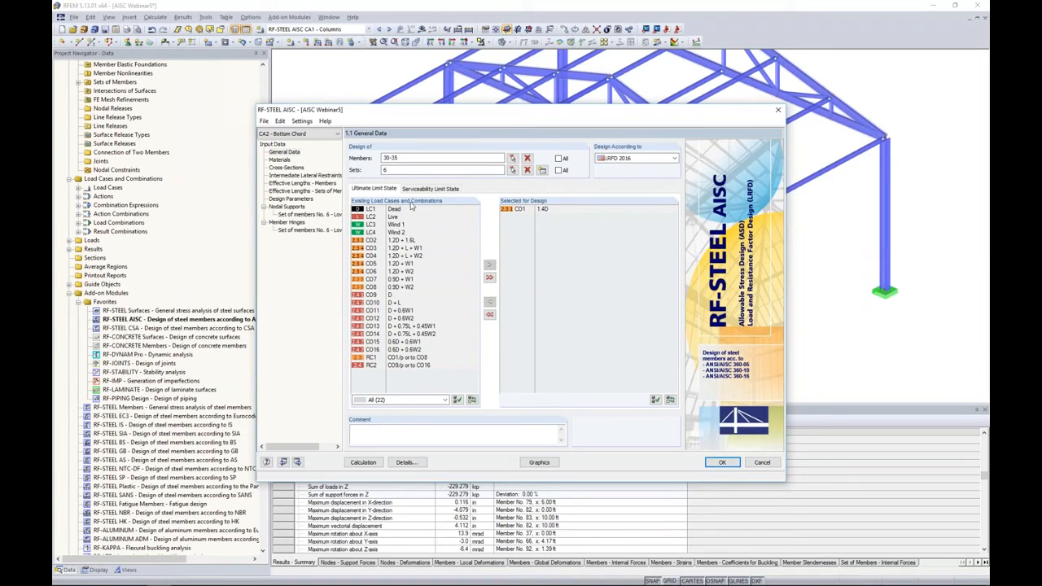
left_click(389, 240)
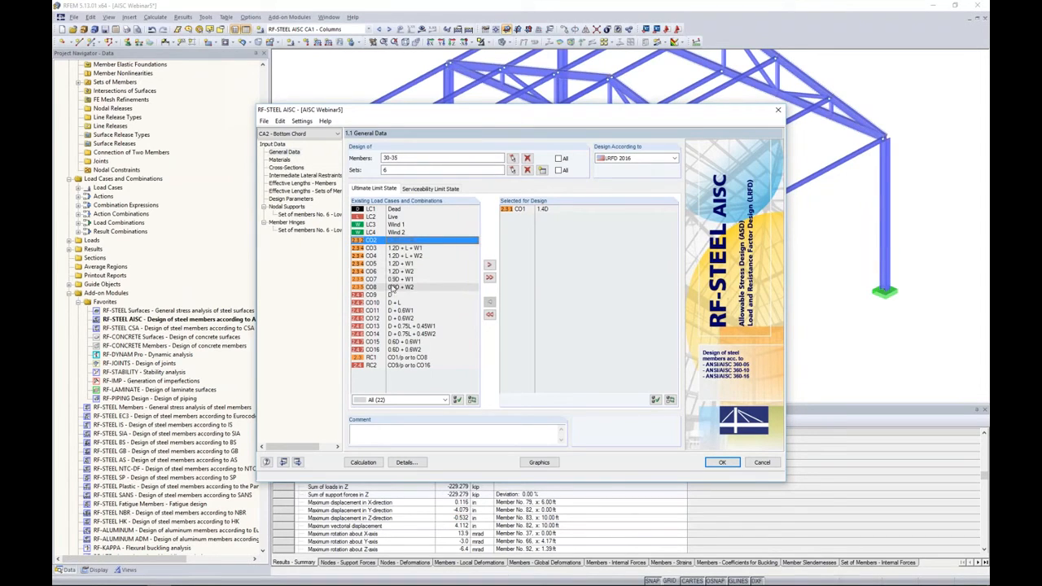
left_click(391, 287, "shift")
left_click(488, 264)
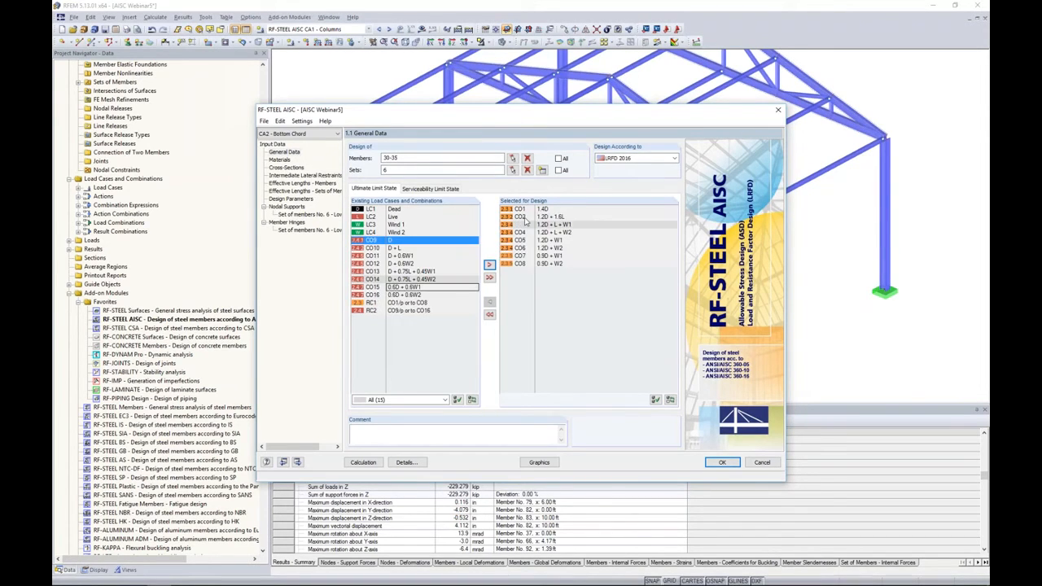
Add load combinations CO9 to CO16 to the Bottom Chord case's serviceability limit state design
left_click(429, 188)
left_click(390, 303)
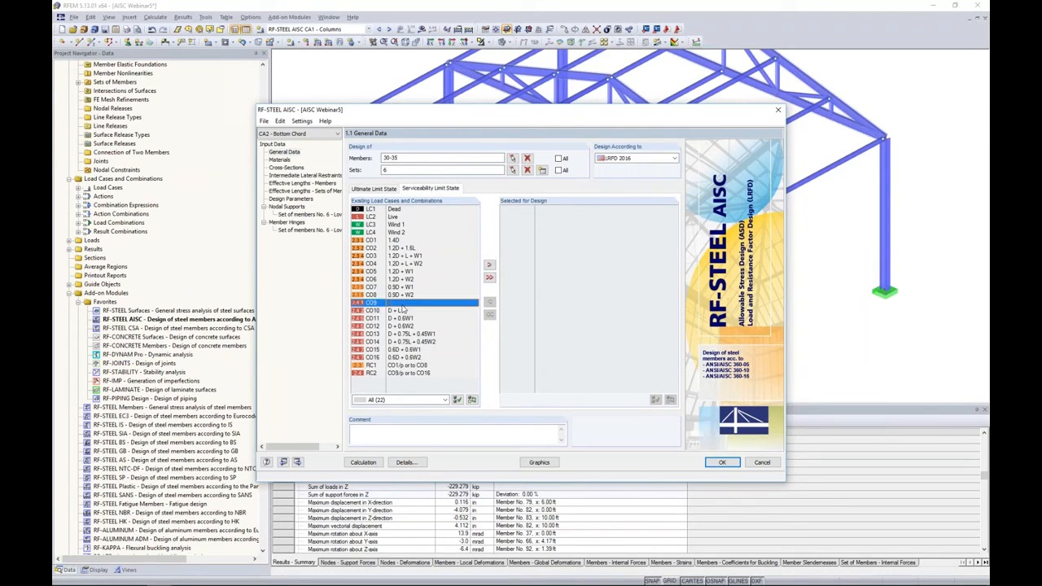
left_click(391, 358, "shift")
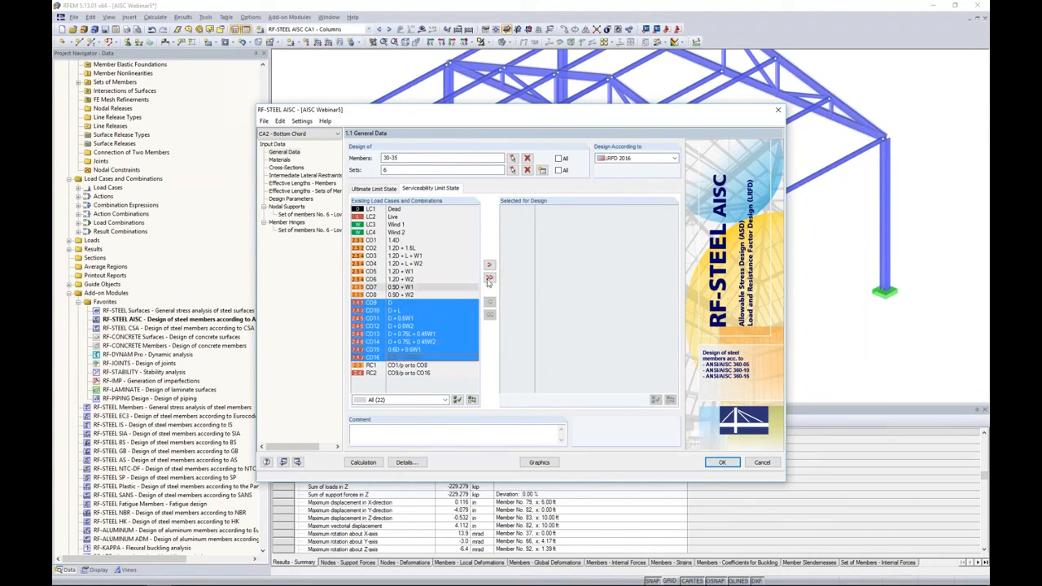
left_click(489, 264)
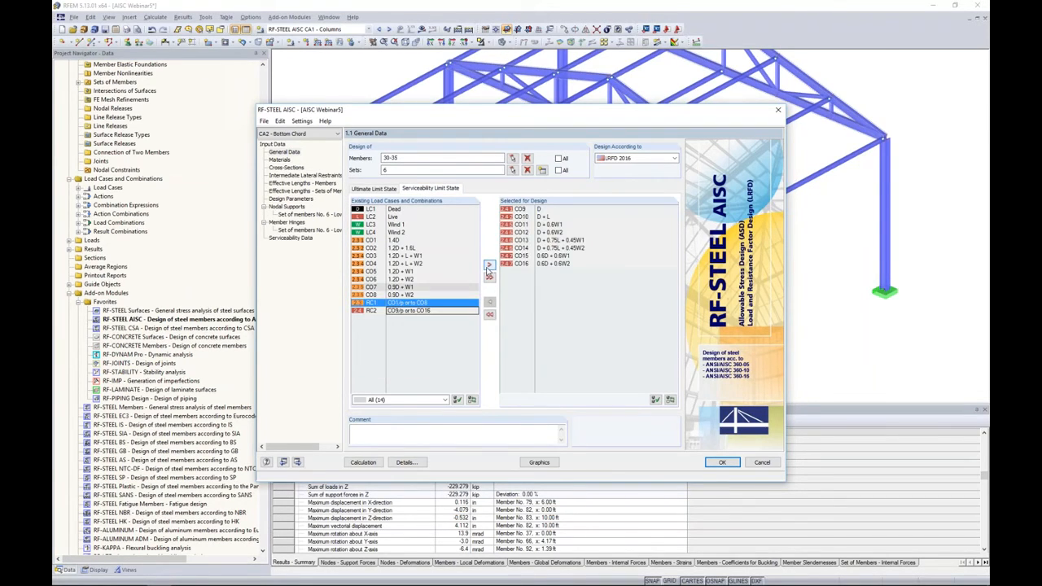
Check the Steel A1085 material and turn off the reduction of nominal wall thickness for HSS according to B4.2 in the design details
left_click(279, 160)
left_click(408, 186)
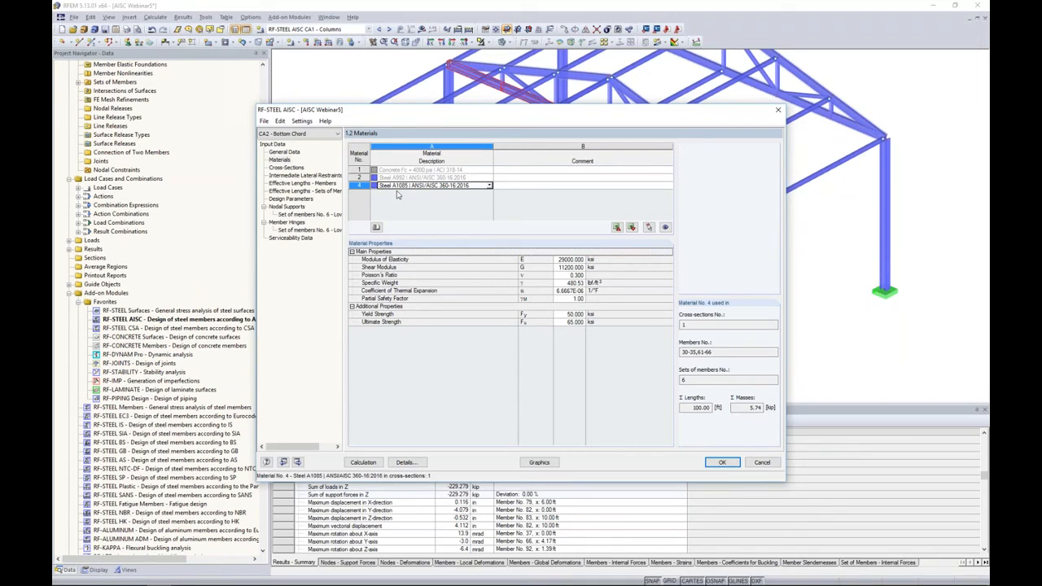
left_click(404, 462)
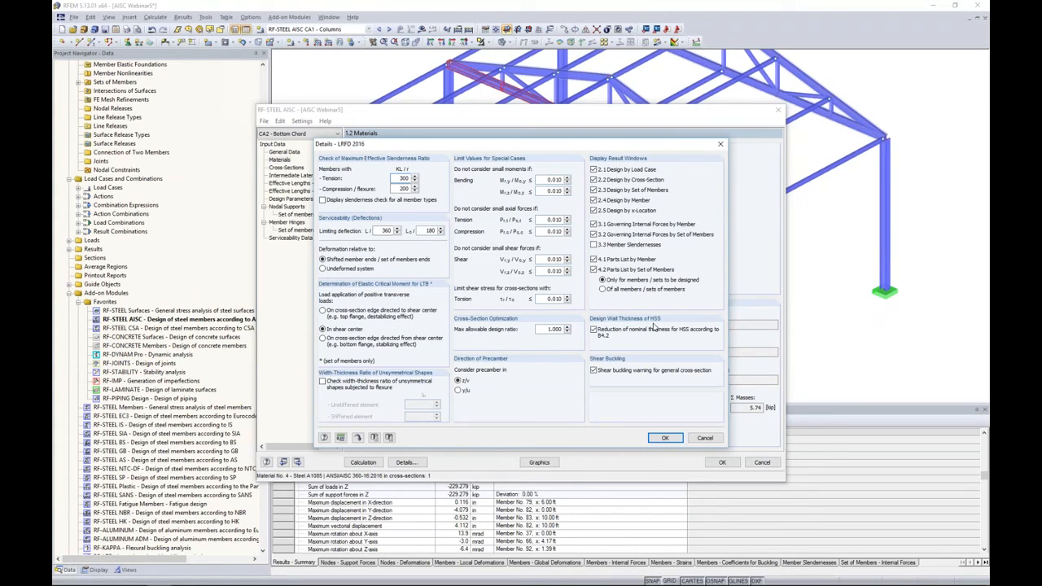
left_click(593, 329)
left_click(661, 438)
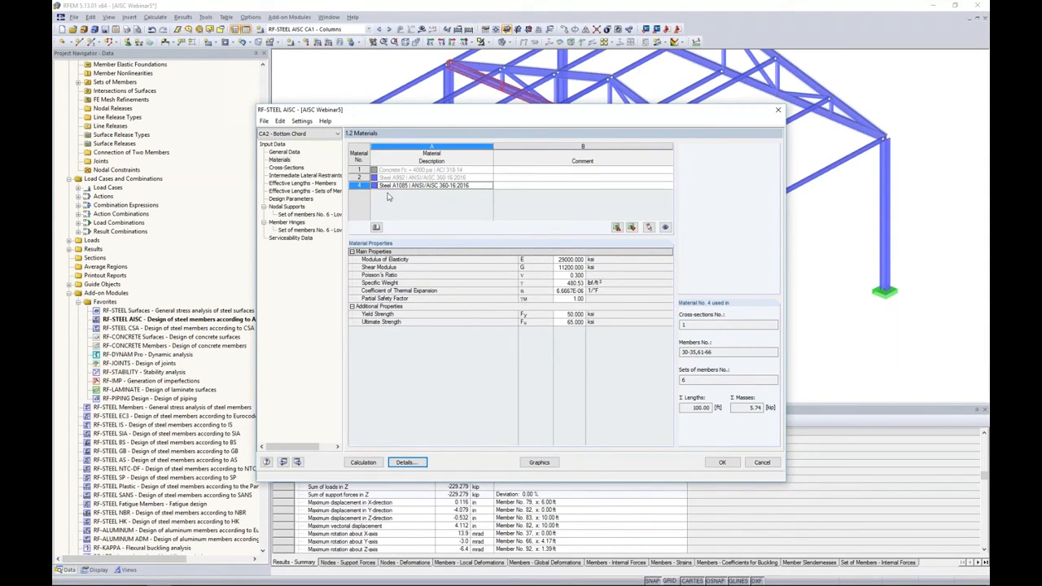
Review the chord's Rect HSS 12x8x0.500 cross-section and the intermediate lateral restraints of the members
left_click(286, 167)
left_click(416, 170)
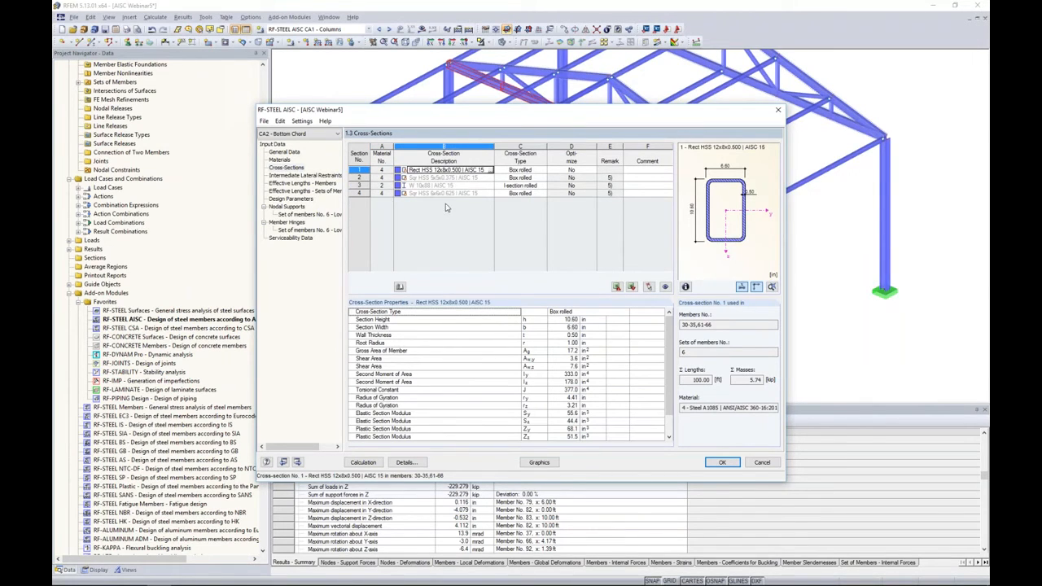
left_click(305, 177)
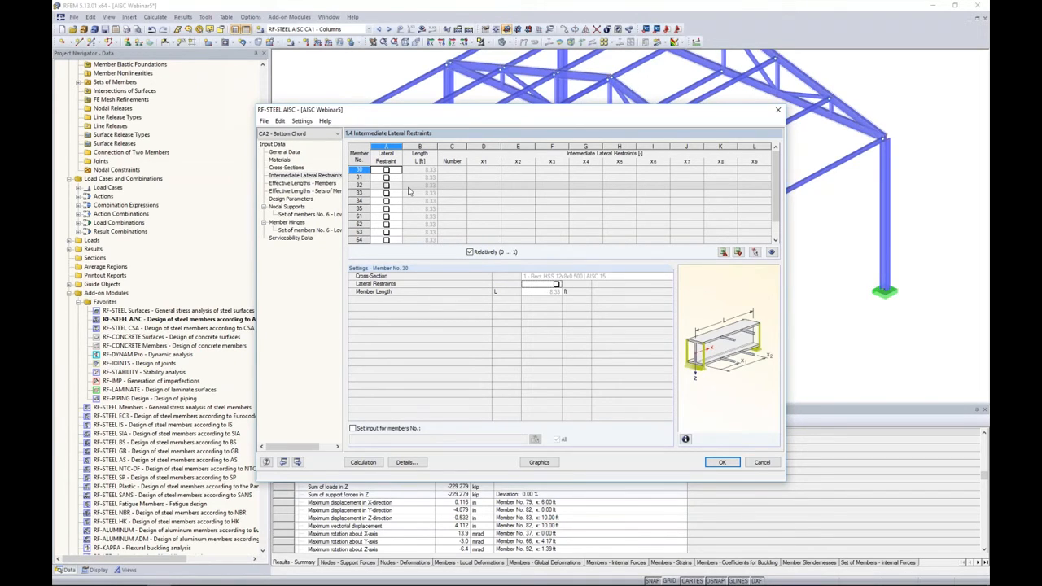
Set member 30's effective length about axis y to 50 ft by measuring the truss's span in the model
left_click(302, 183)
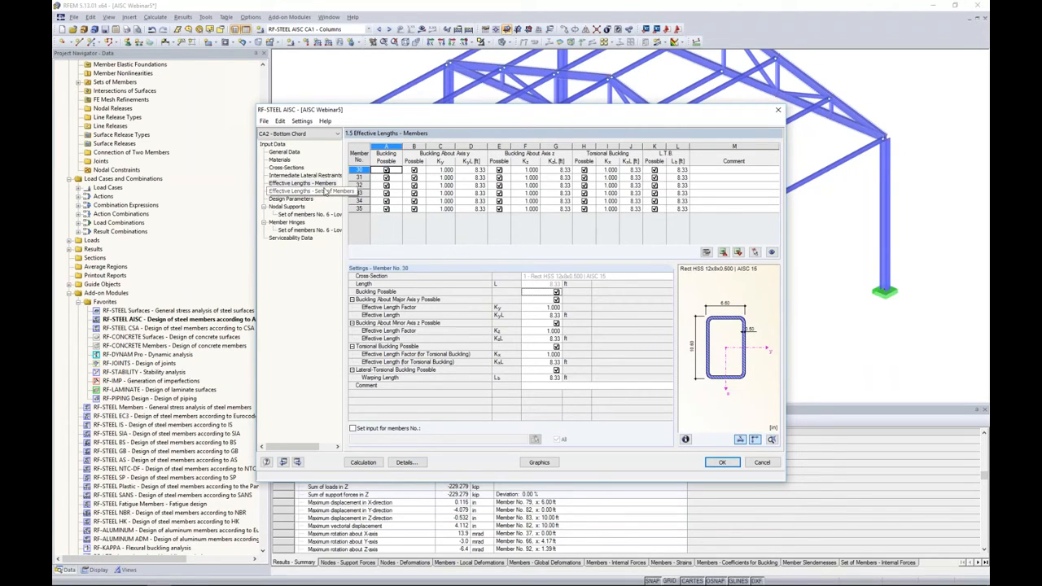
left_click_drag(409, 116, 410, 284)
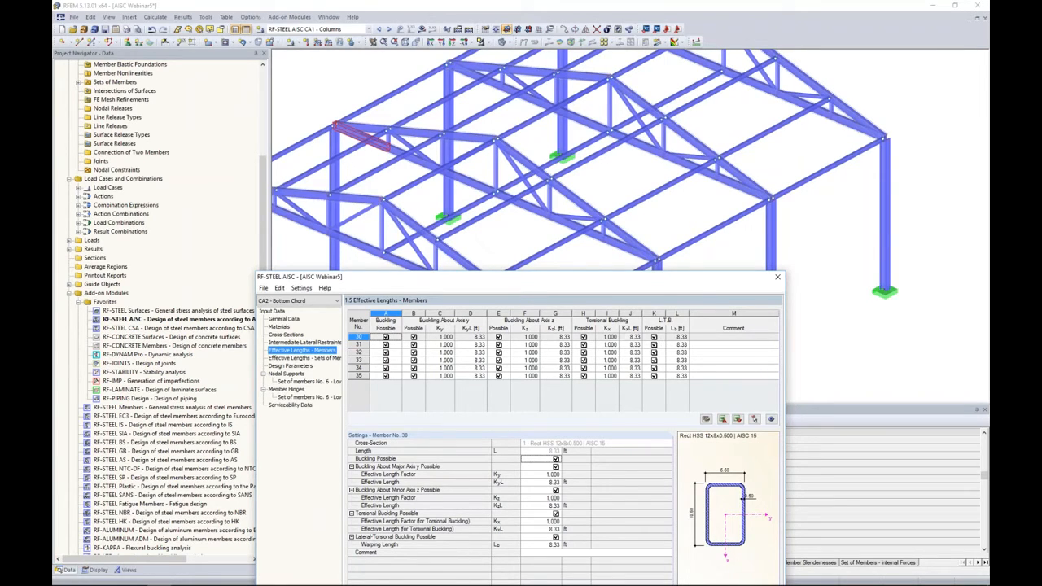
left_click(480, 337)
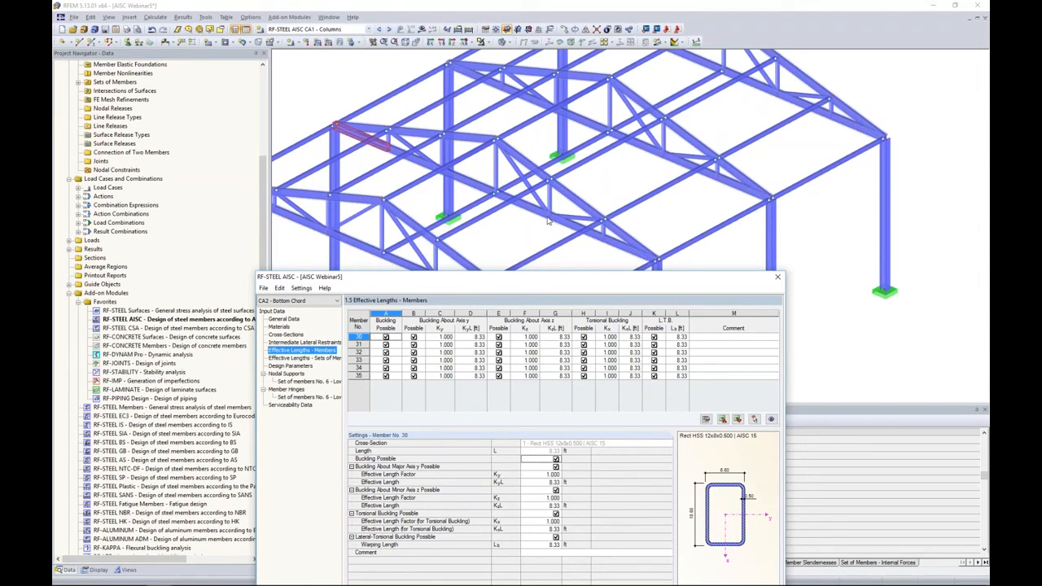
left_click(477, 336)
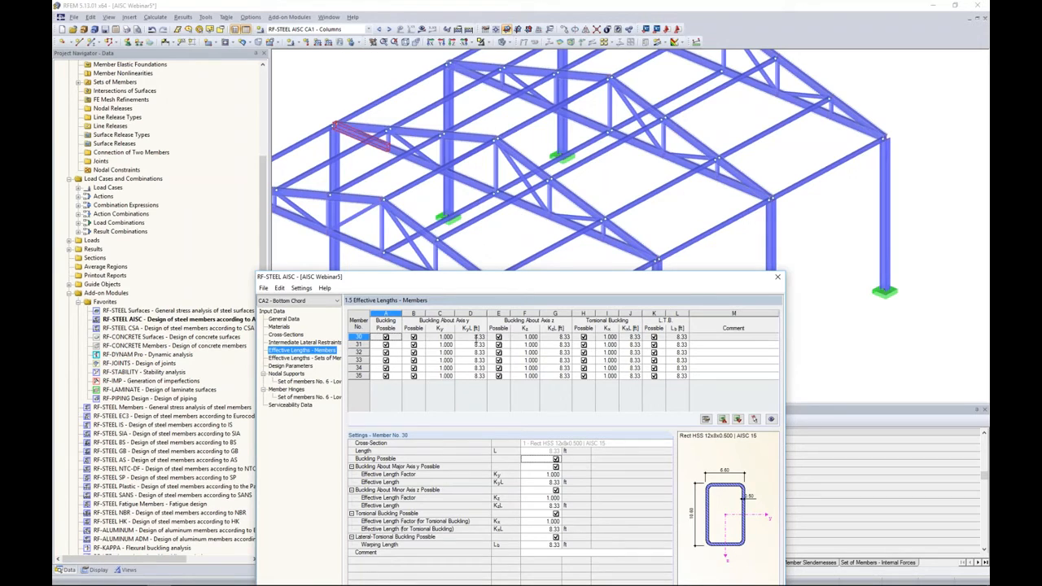
left_click(477, 336)
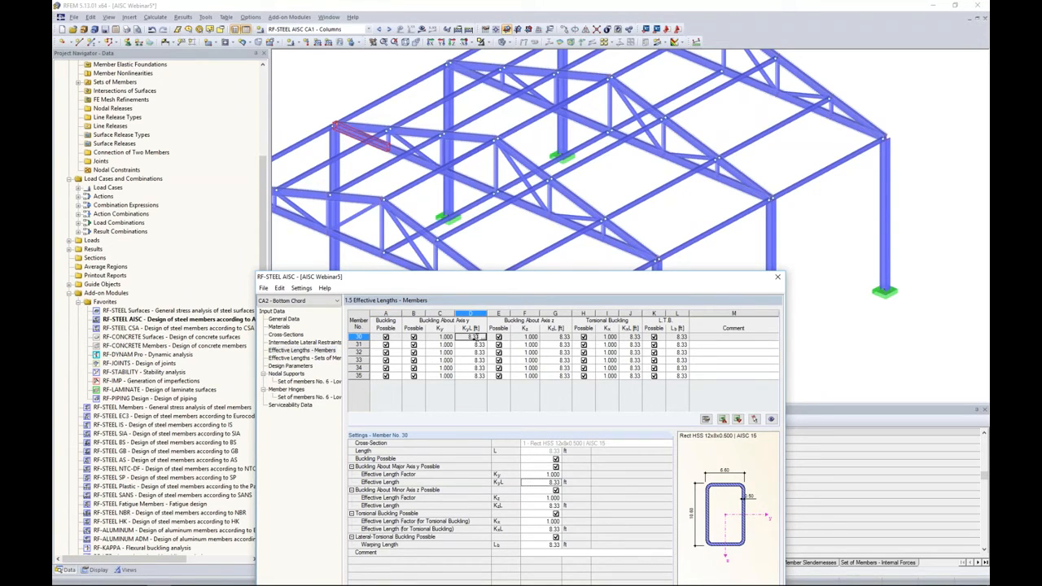
left_click(483, 336)
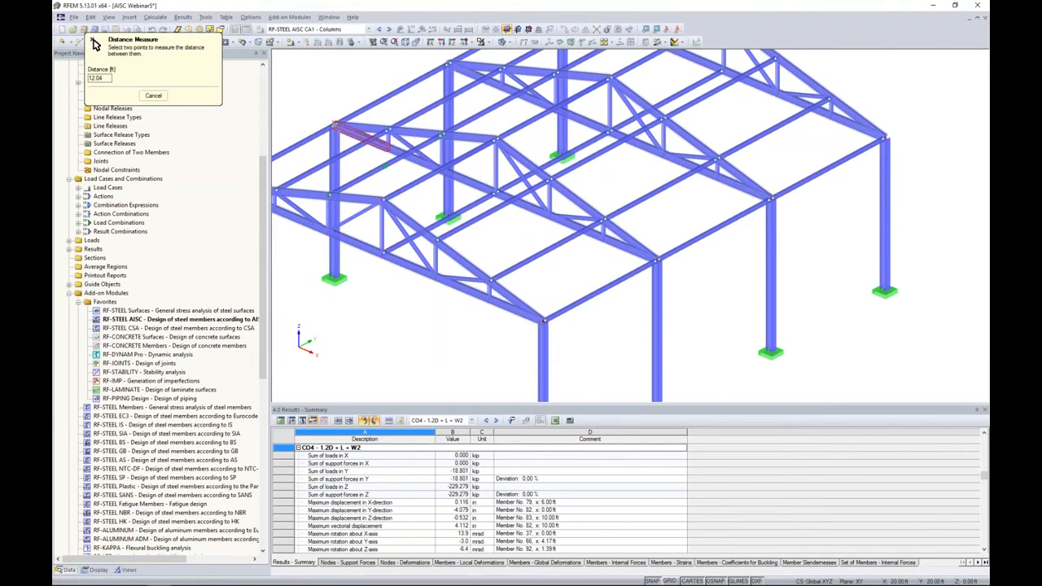
key("Escape")
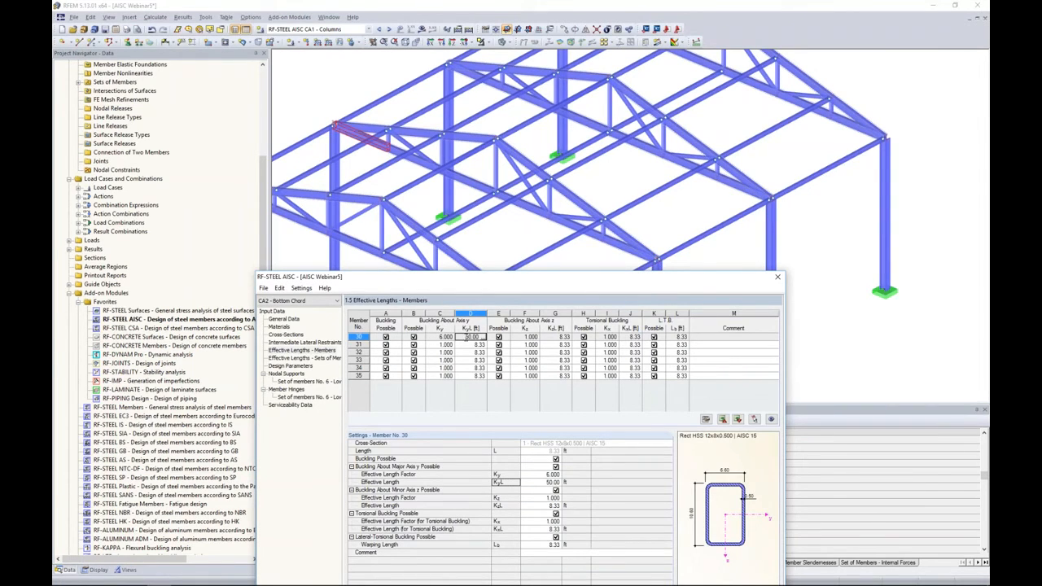
Set the effective length about axis y to 50 ft for members 31 to 35 as well
left_click(478, 345)
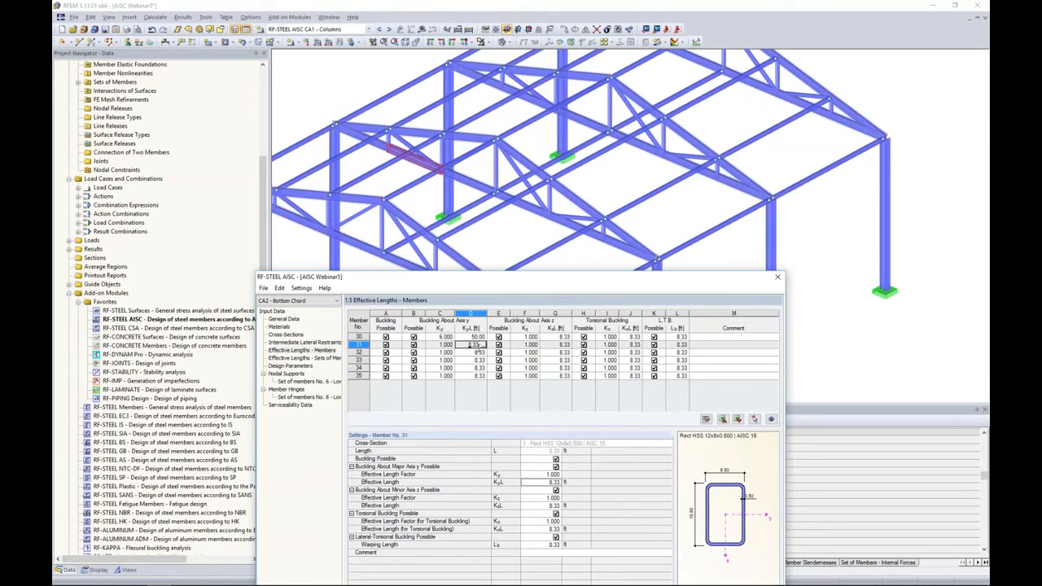
type("50.00")
key("Down")
type("50.00")
key("Down")
key("ctrl+v")
key("Down")
key("ctrl+v")
key("Down")
type("50.00")
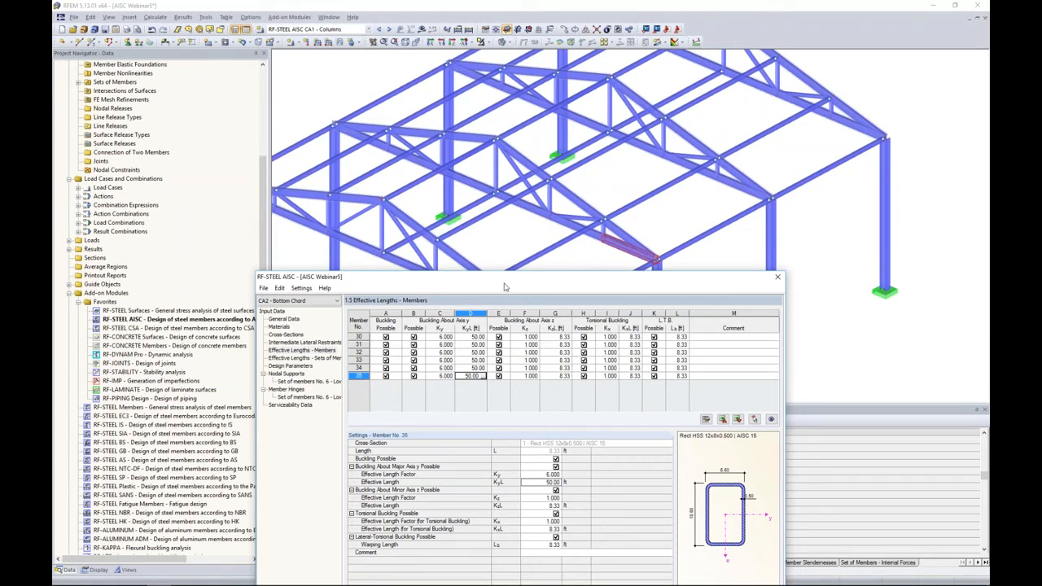
Set member 30's effective length about axis z to 25 ft by measuring from node 15 at the truss end to node 24 at midspan
left_click_drag(504, 282, 575, 272)
left_click(587, 234)
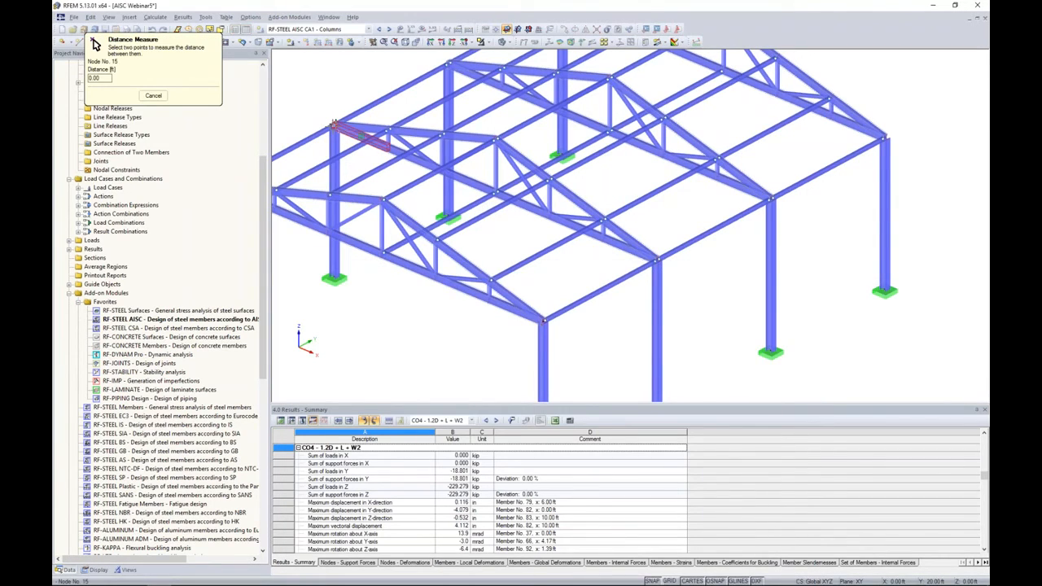
left_click(497, 193)
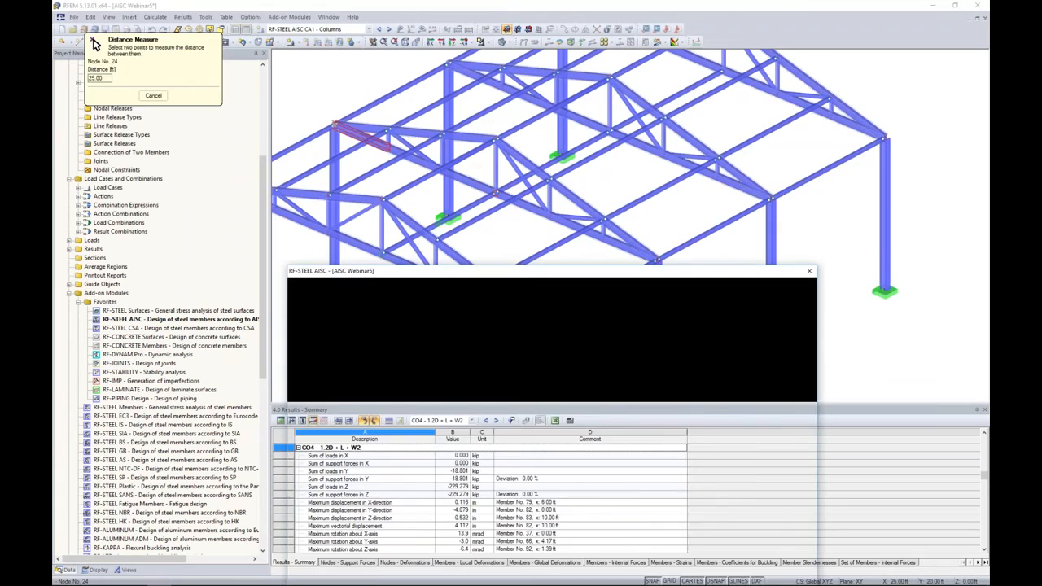
key("Return")
Copy the 25 ft effective length about axis z to members 31 to 35
key("F8")
key("F8")
key("F8")
key("F8")
key("F8")
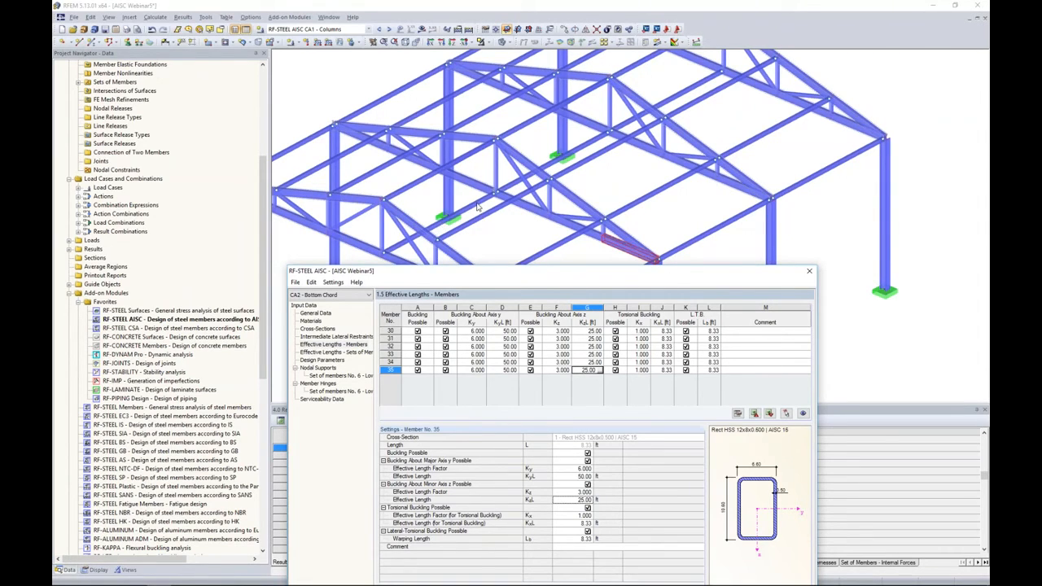
left_click_drag(536, 269, 529, 112)
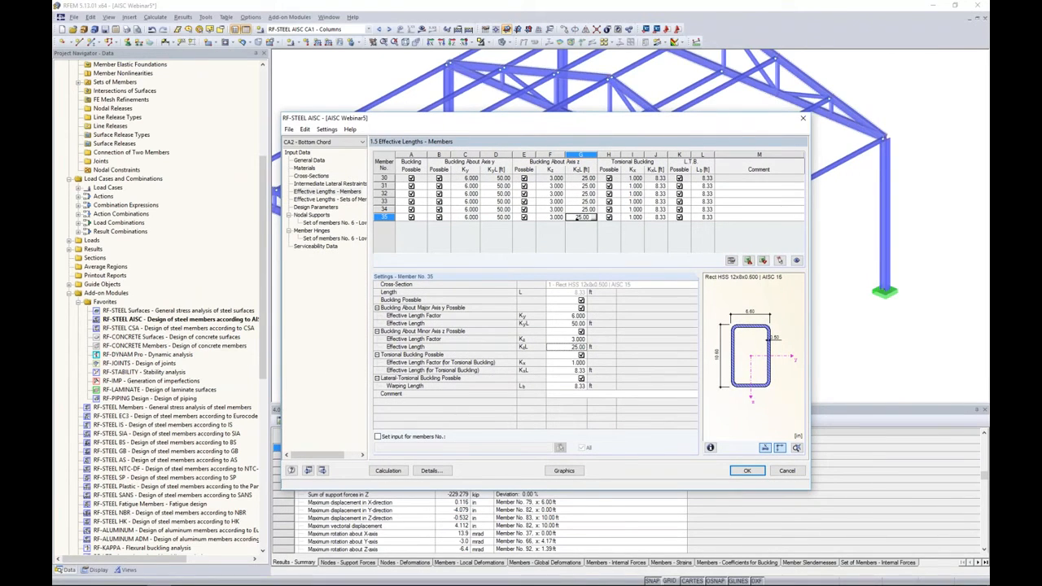
Copy the 25 ft effective length about axis z to the torsional buckling lengths of members 30 to 35
left_click_drag(578, 178, 586, 217)
key("ctrl+c")
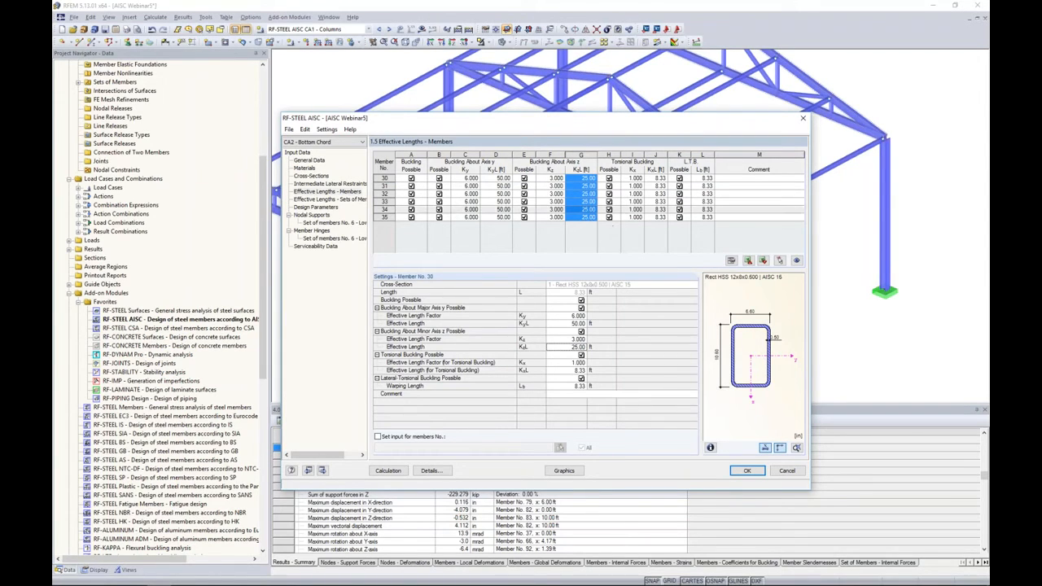
left_click_drag(655, 178, 658, 219)
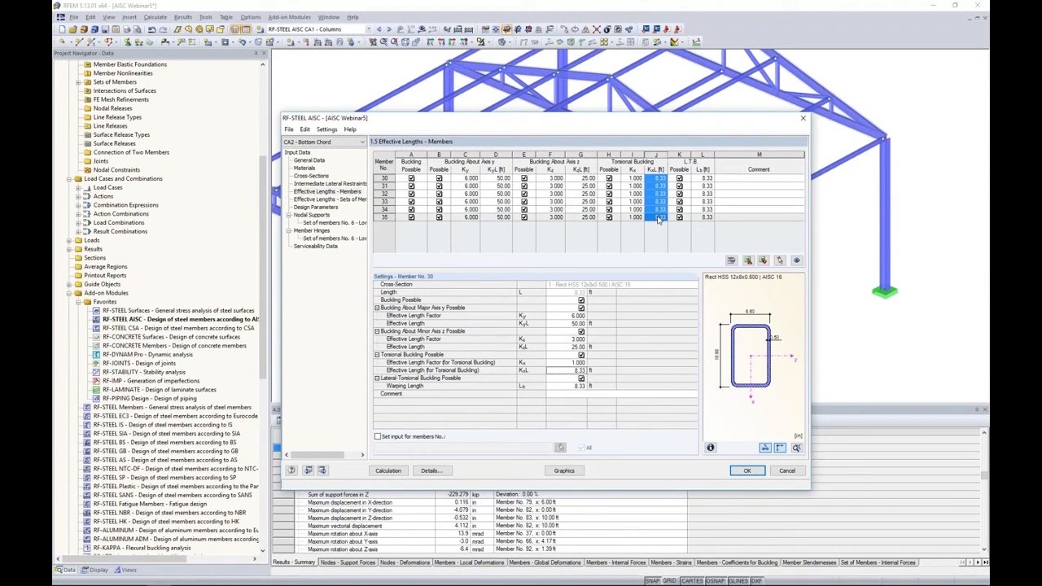
key("ctrl+v")
left_click(518, 320)
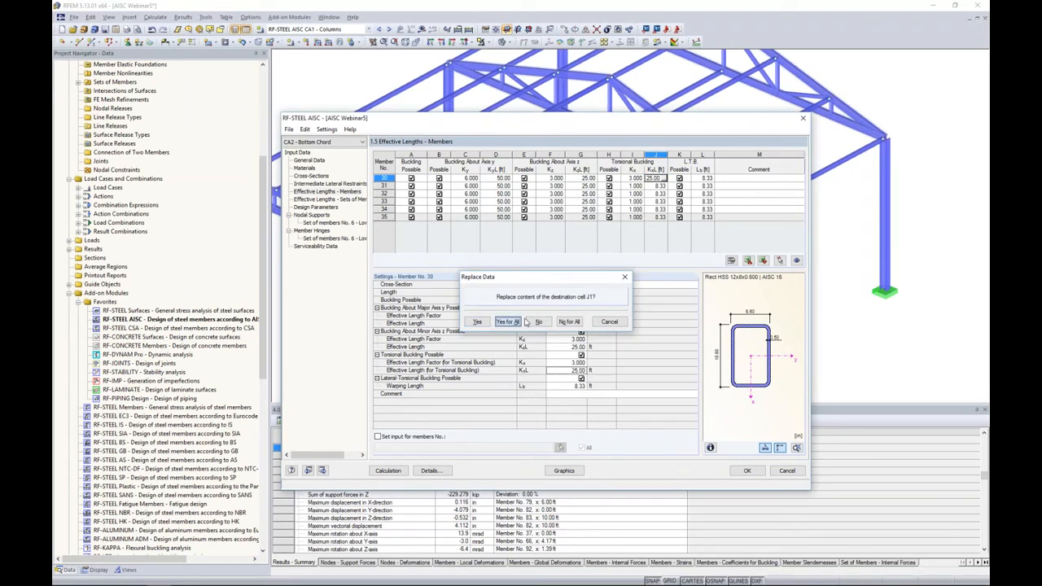
Set the lateral-torsional buckling warping length to 25 ft for members 30 to 35
left_click_drag(701, 177, 702, 222)
key("ctrl+v")
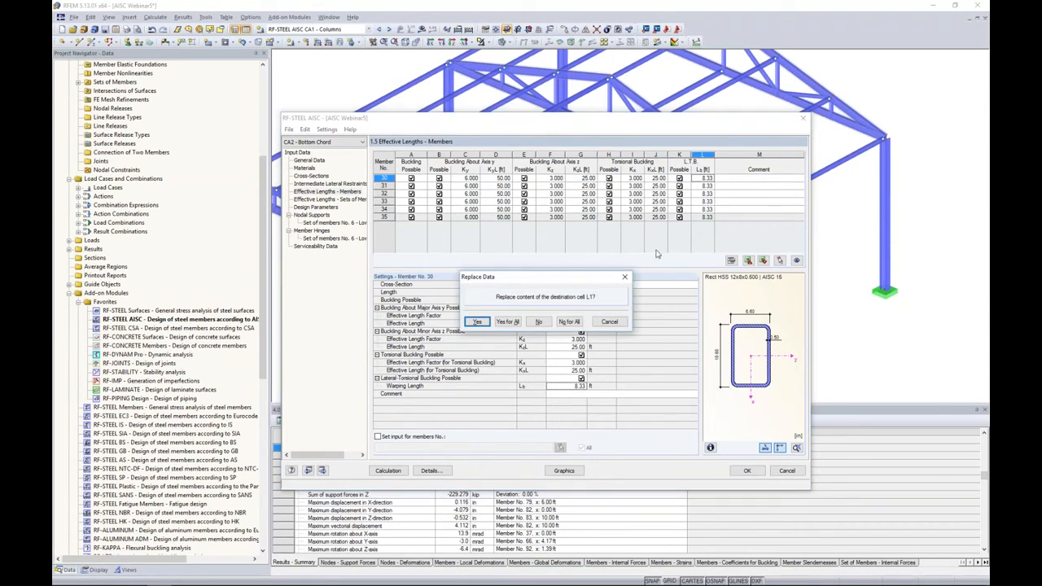
left_click(518, 320)
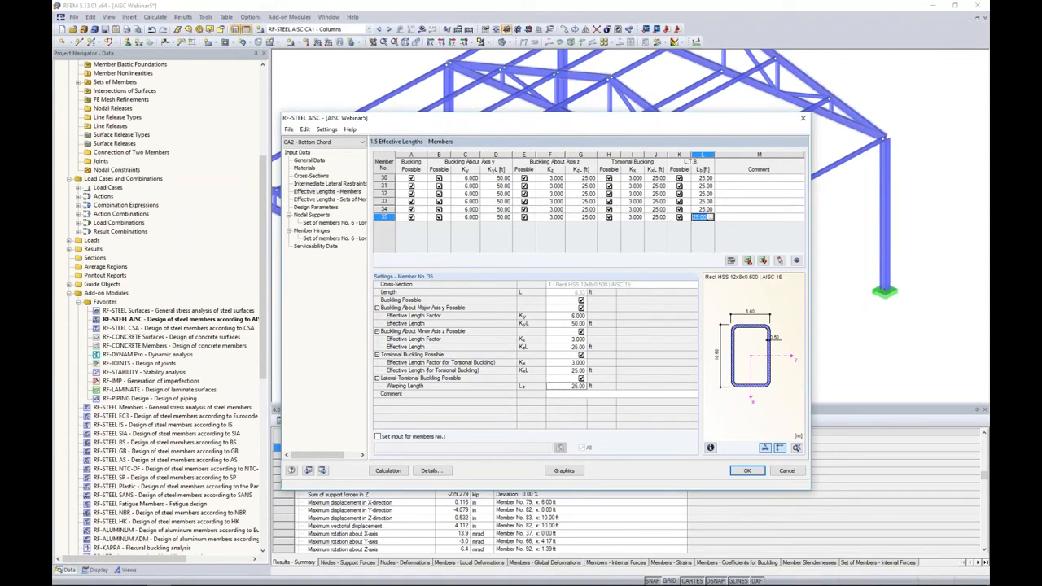
Check the effective lengths of set of members No. 6 and its nodal supports, isolating the lower chord in the preview
left_click(345, 200)
left_click_drag(456, 122, 470, 220)
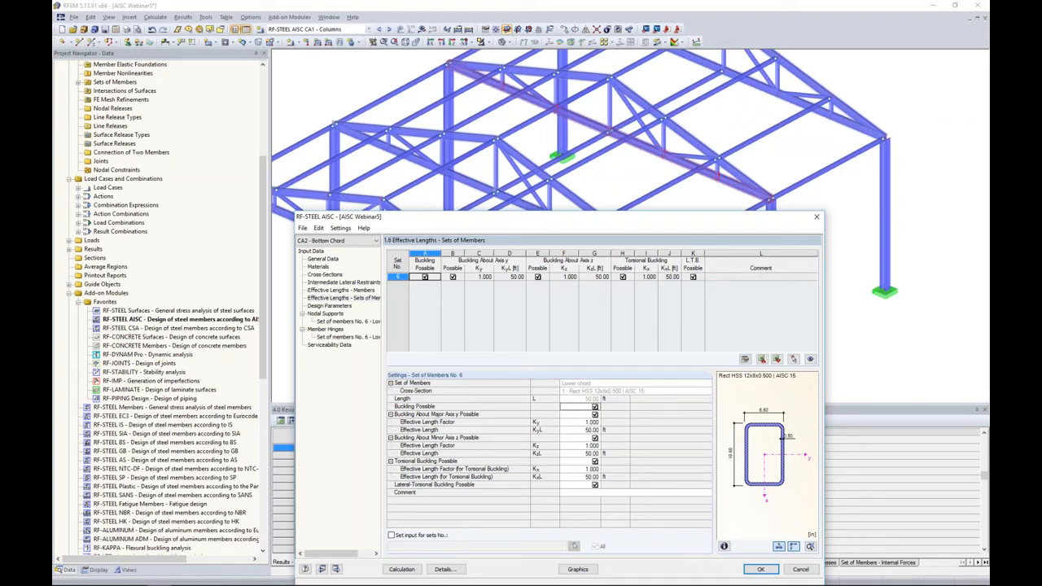
left_click_drag(570, 226, 571, 119)
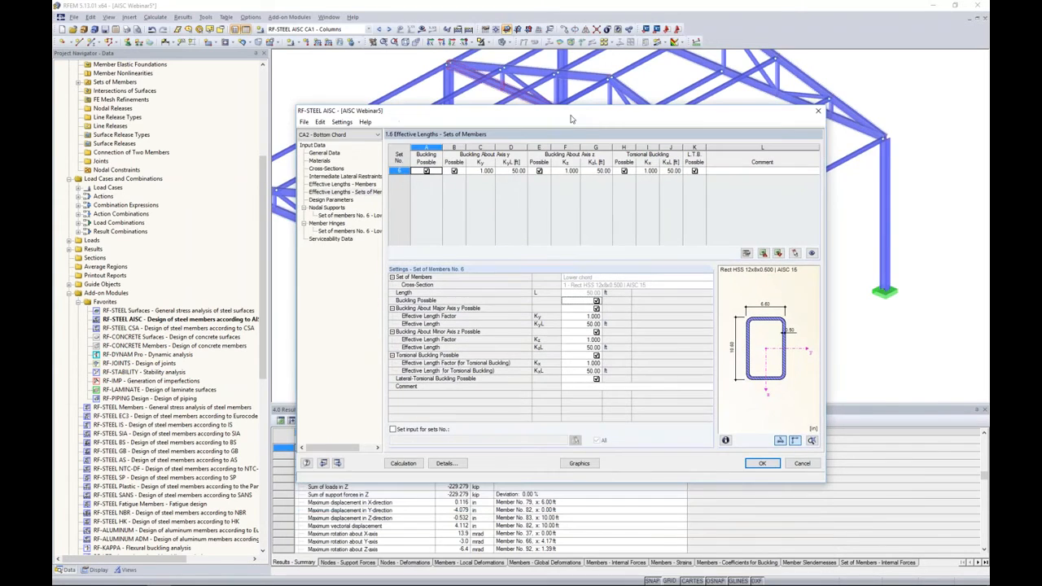
left_click(333, 217)
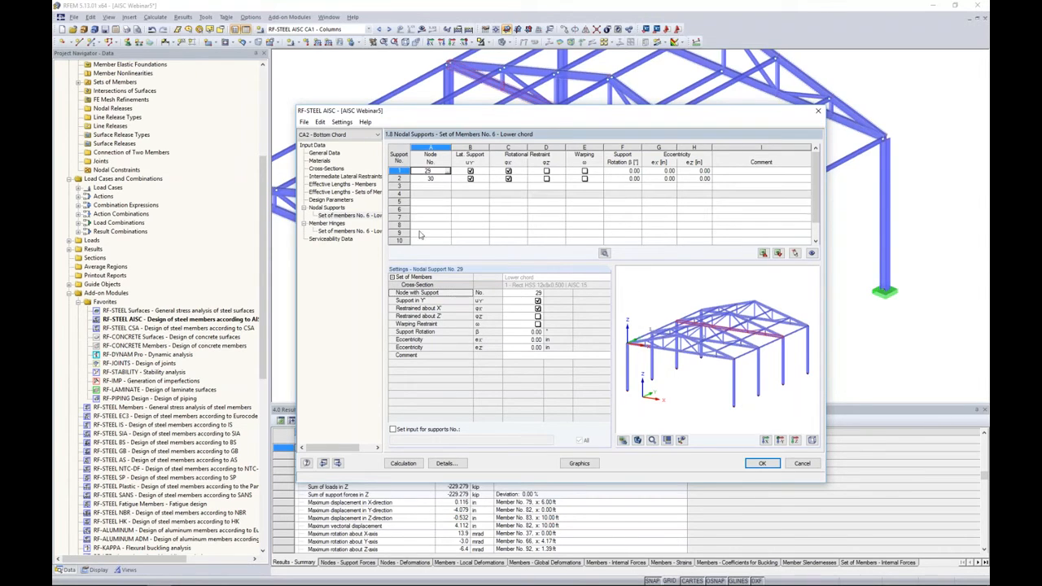
middle_click_drag(739, 341, 784, 370, "ctrl")
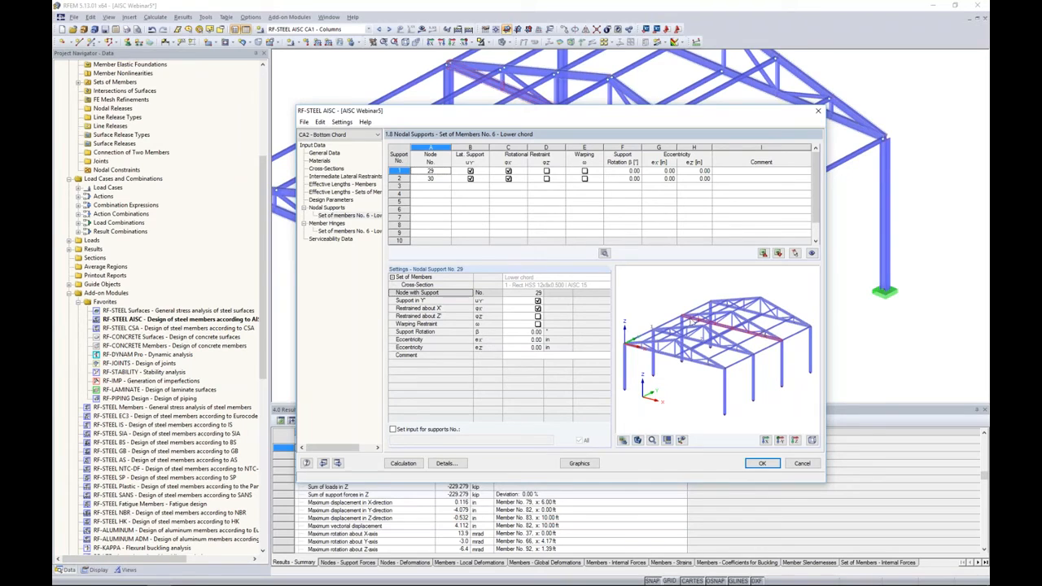
scroll(753, 342, "up", 4)
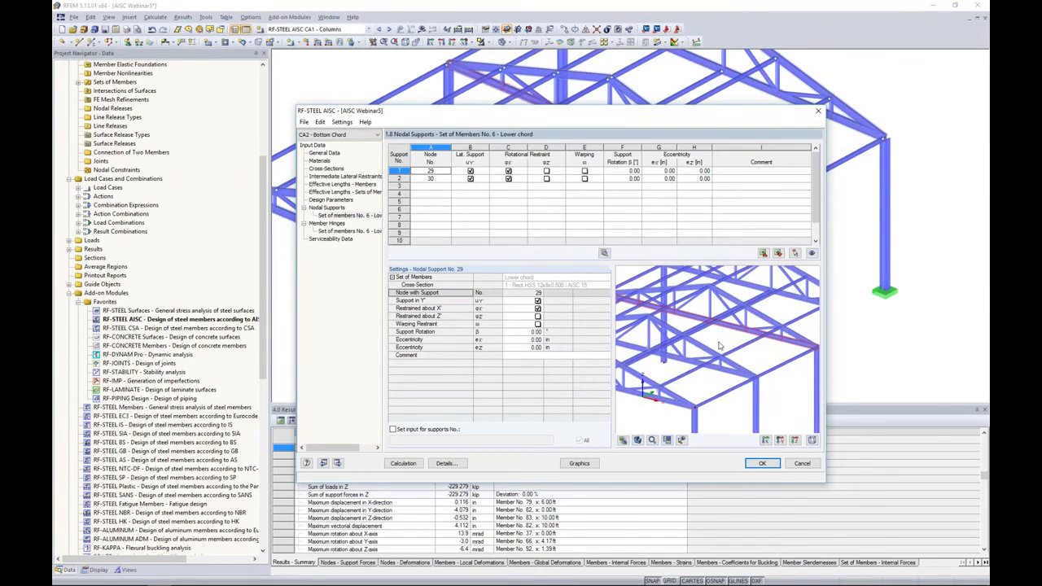
scroll(719, 346, "down", 3)
left_click(682, 439)
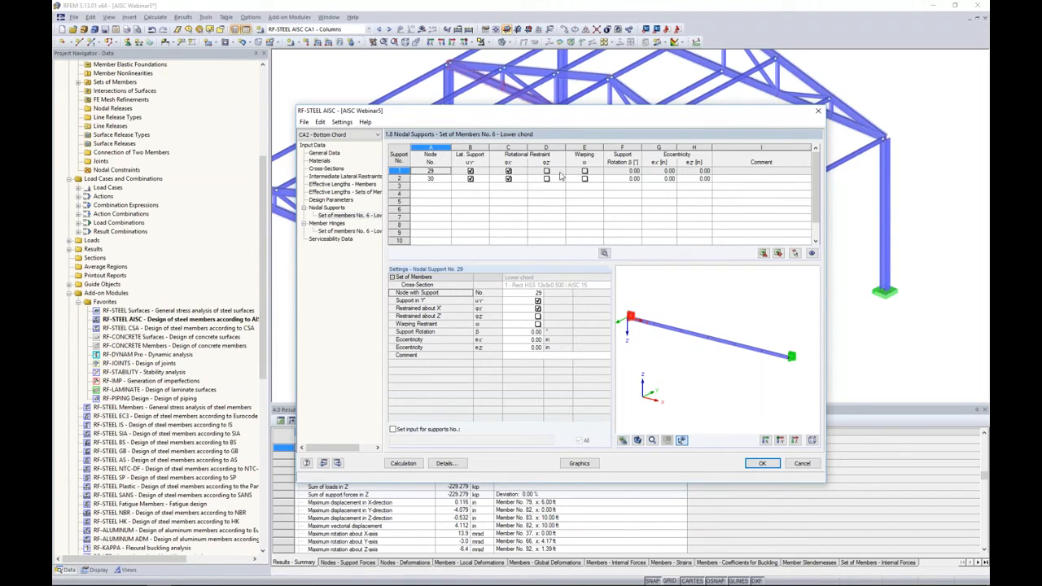
Try a warping restraint at node 29 with an angle as the warp stiffening type, and remove the restraint again
left_click(584, 171)
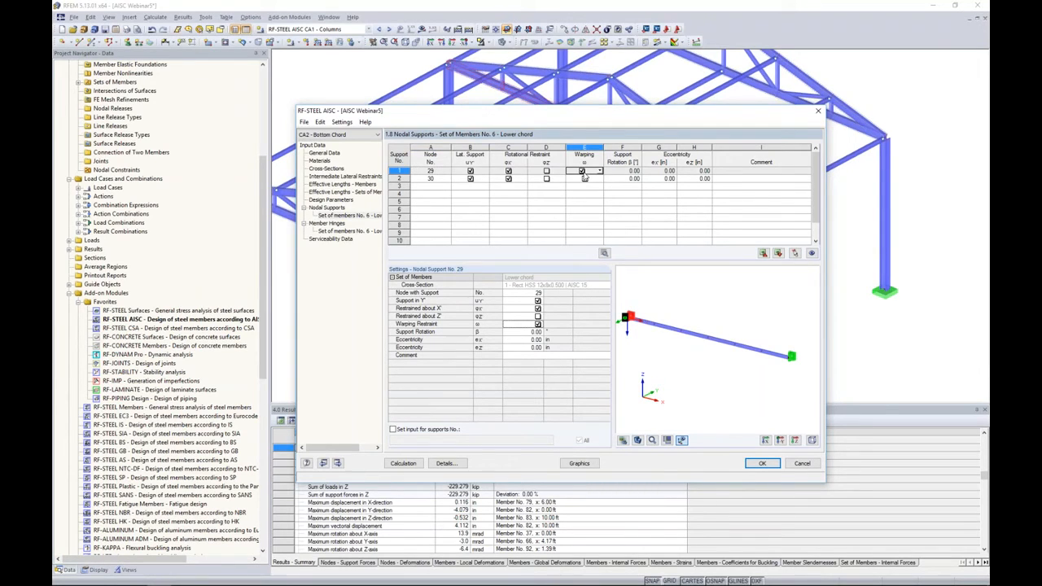
left_click(604, 253)
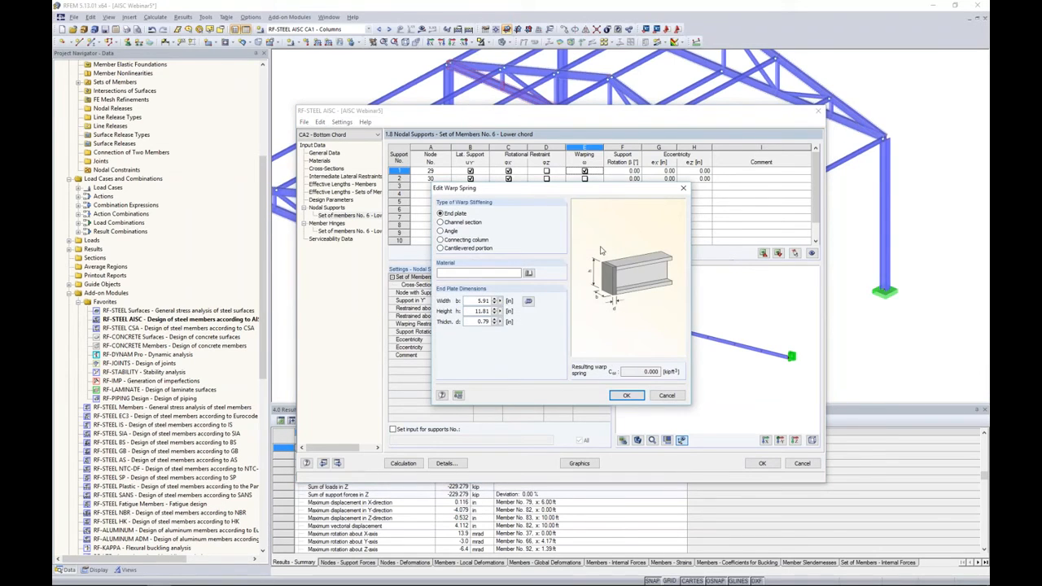
left_click(445, 224)
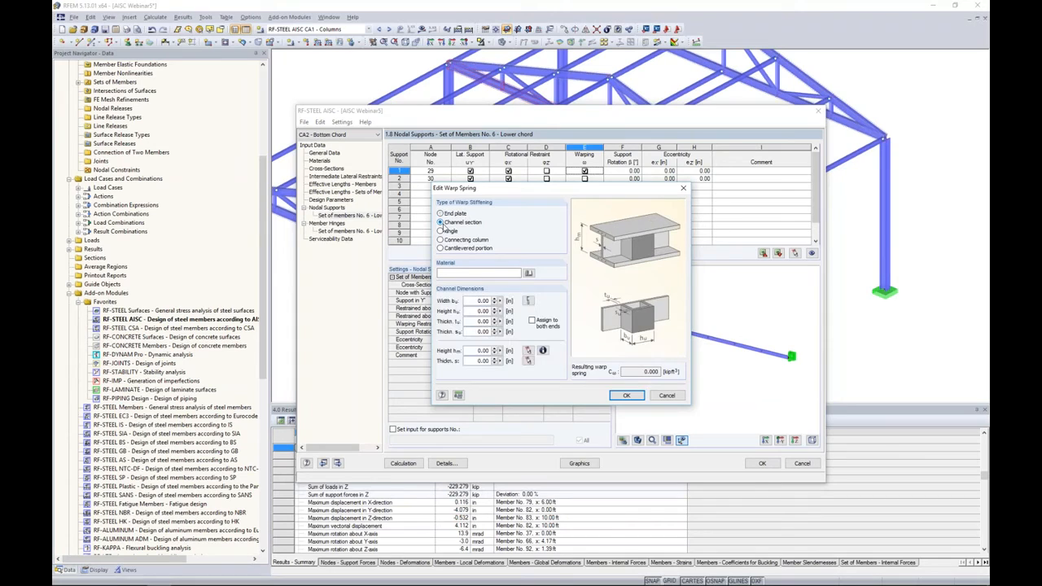
left_click(440, 230)
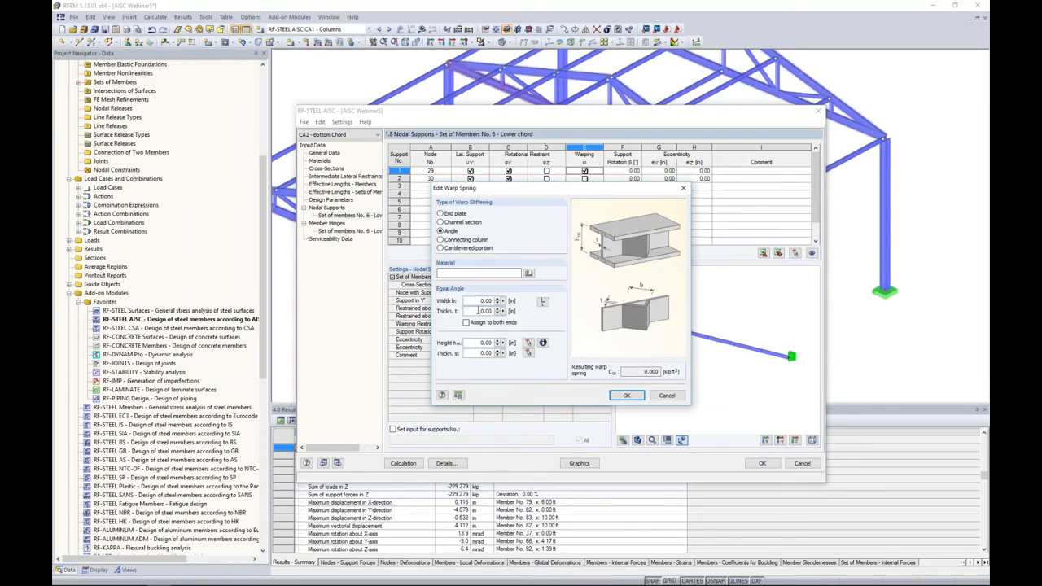
left_click(622, 397)
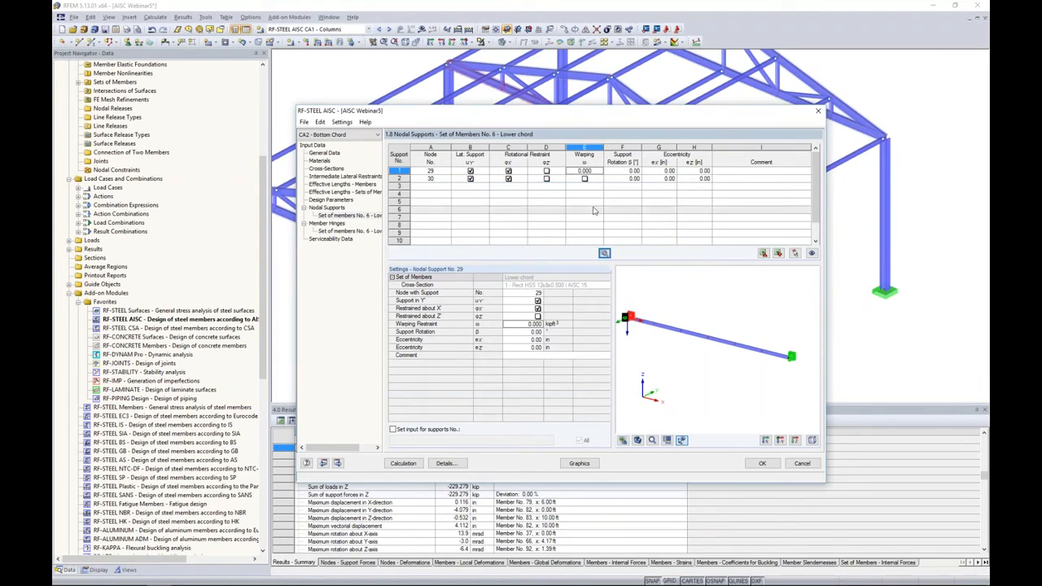
left_click(594, 171)
left_click(599, 171)
left_click(594, 188)
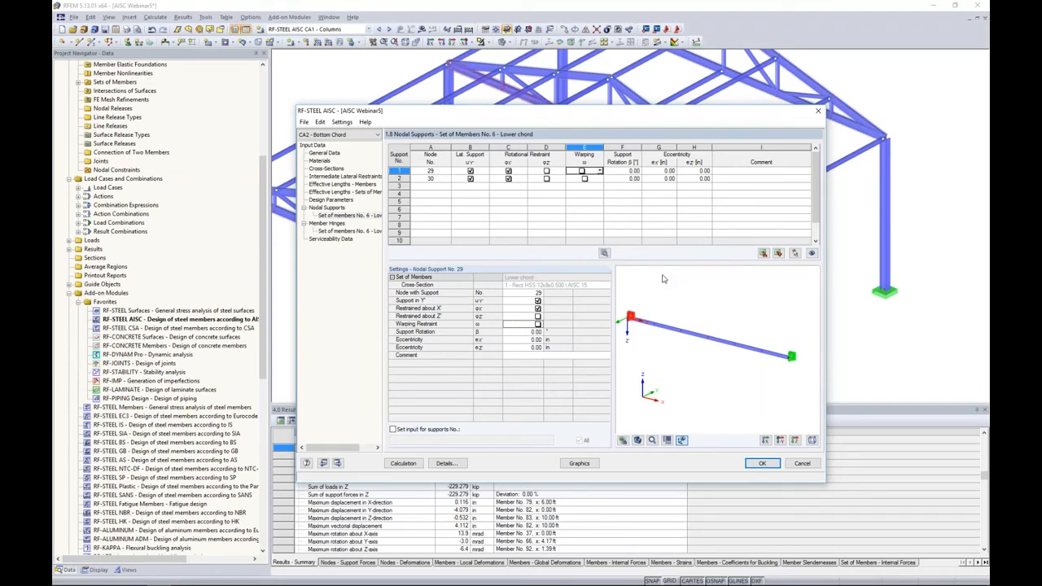
Add a nodal support at the lower chord's midspan node 38 with lateral support and rotational restraint about X'
left_click(437, 188)
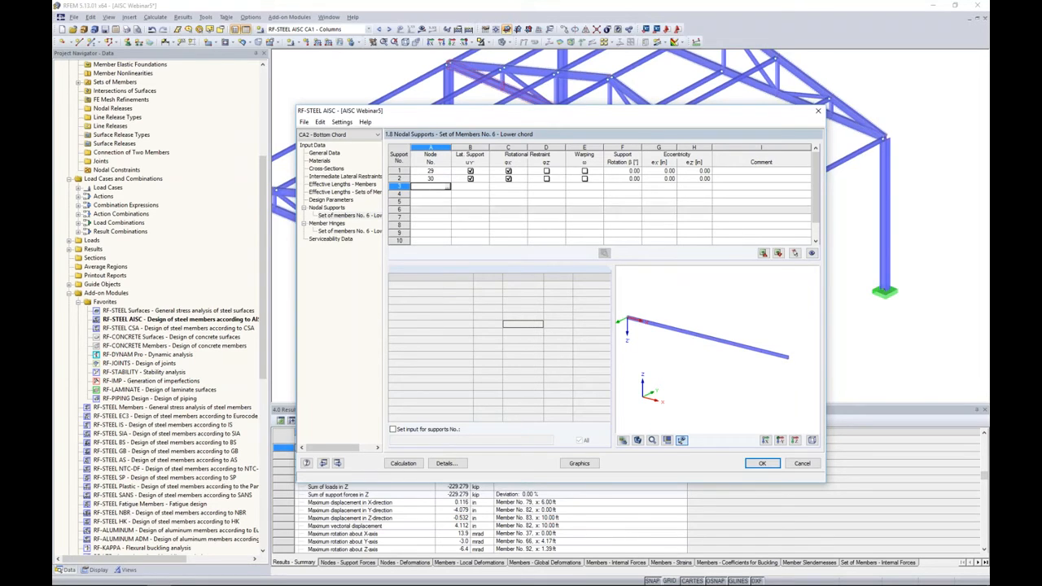
left_click(446, 187)
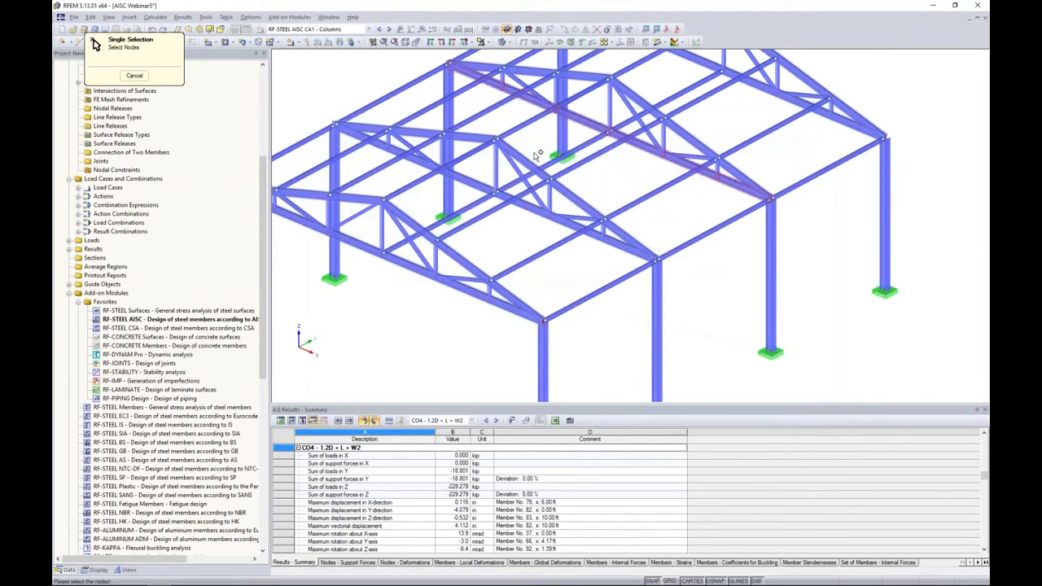
left_click(608, 131)
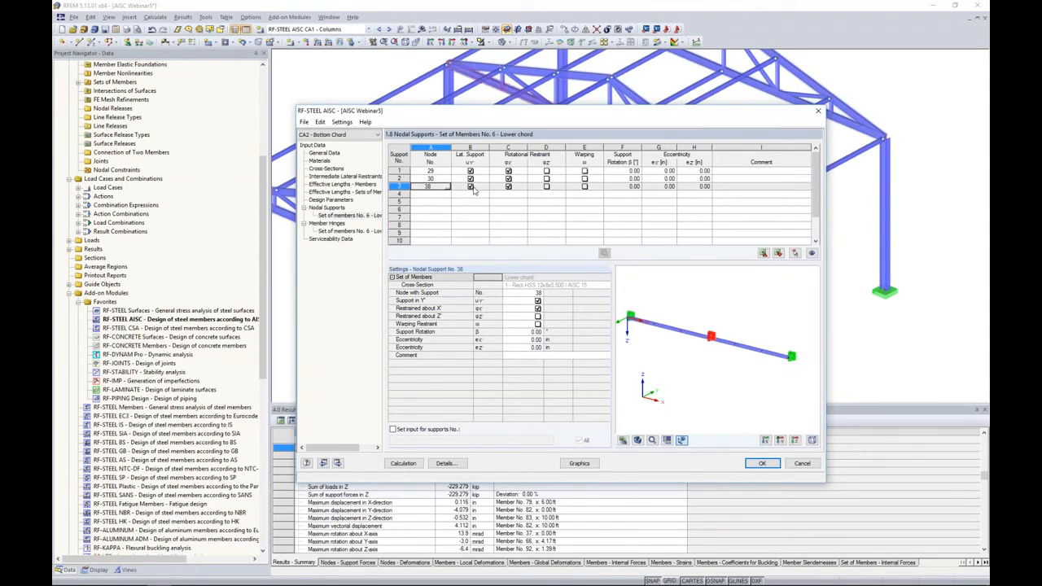
left_click(508, 187)
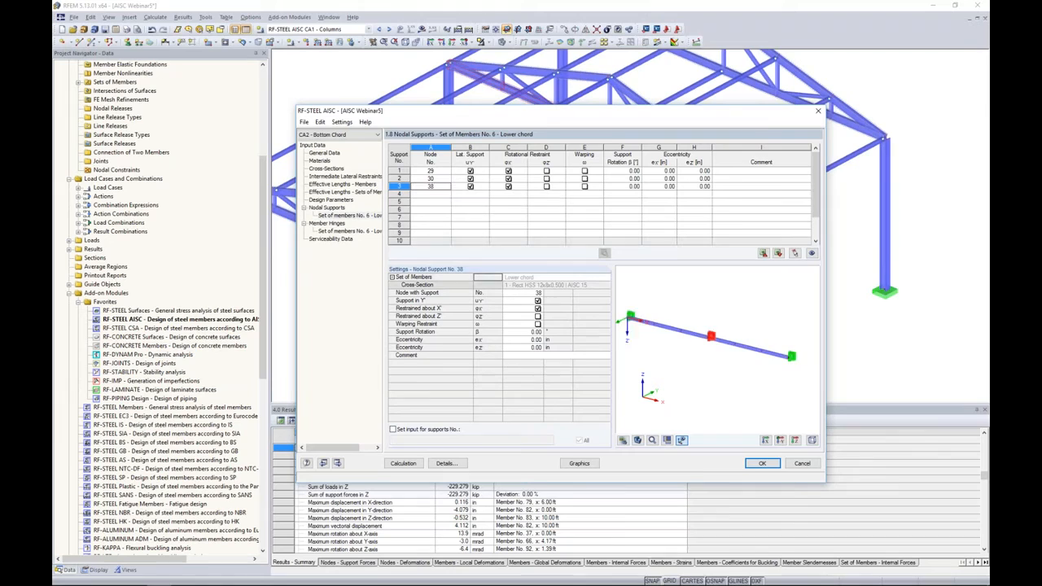
scroll(651, 317, "up", 2)
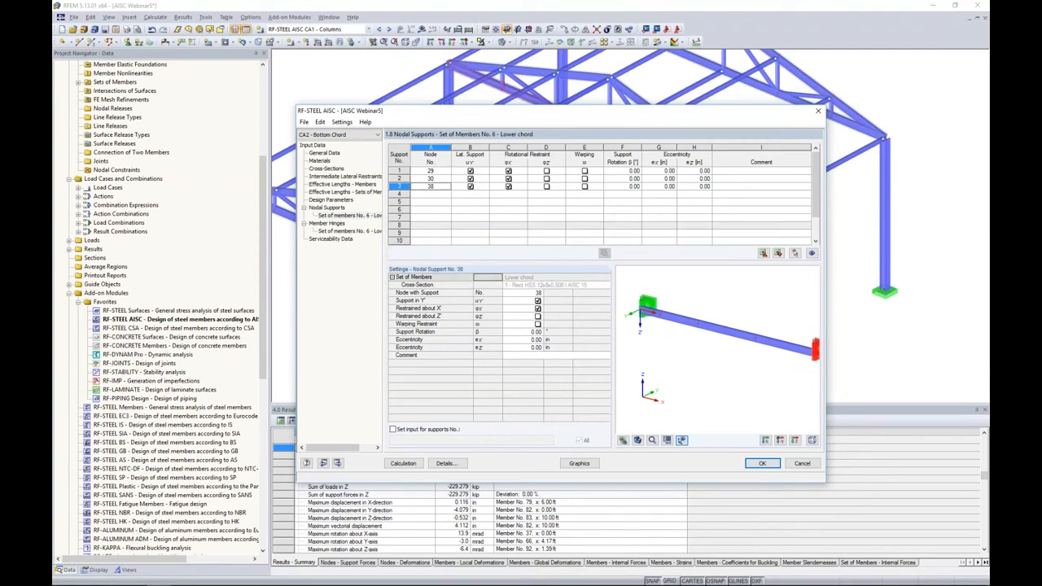
Check the member hinges and effective lengths of set of members No. 6 and the design parameters of the members
left_click(368, 232)
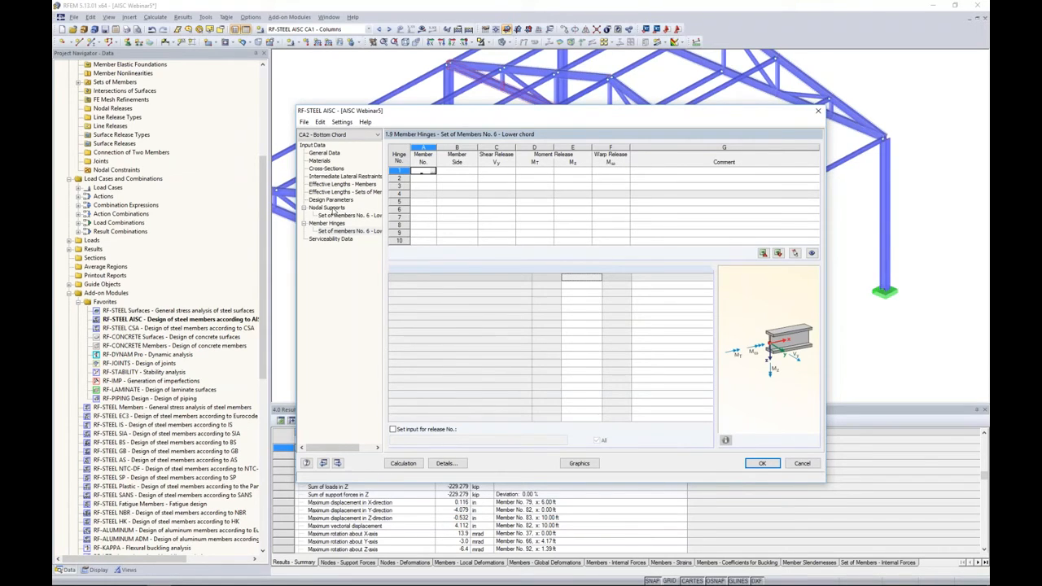
left_click(374, 192)
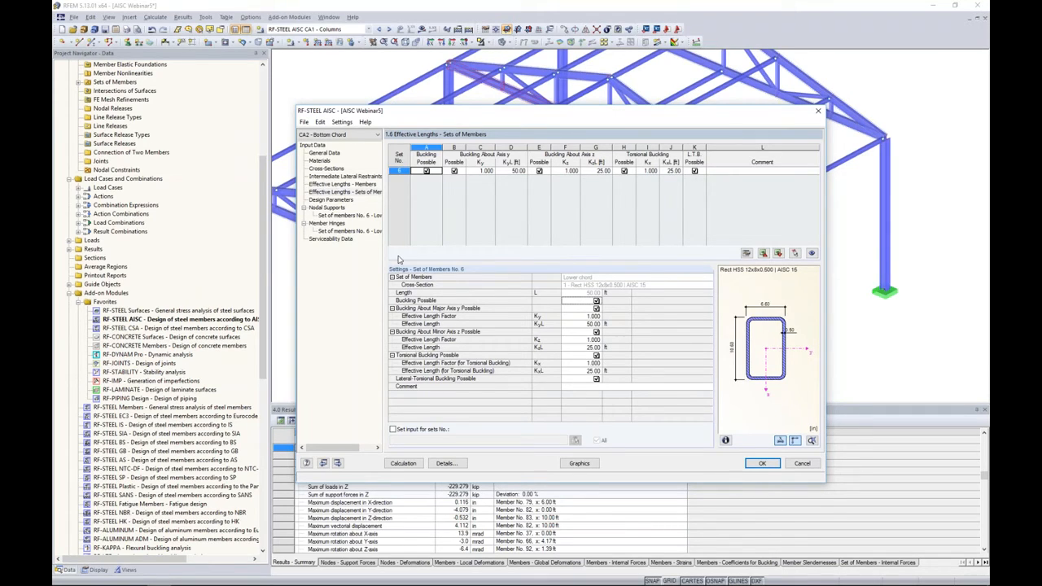
left_click(333, 200)
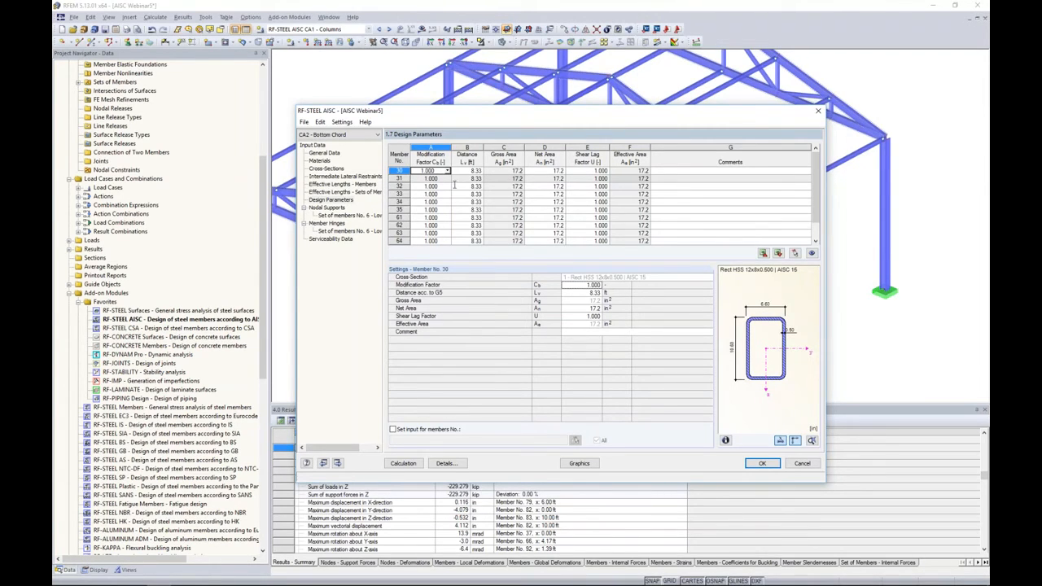
Add bottom chord members 30 to 35 to the serviceability data as single members, selecting them in the model
left_click(339, 239)
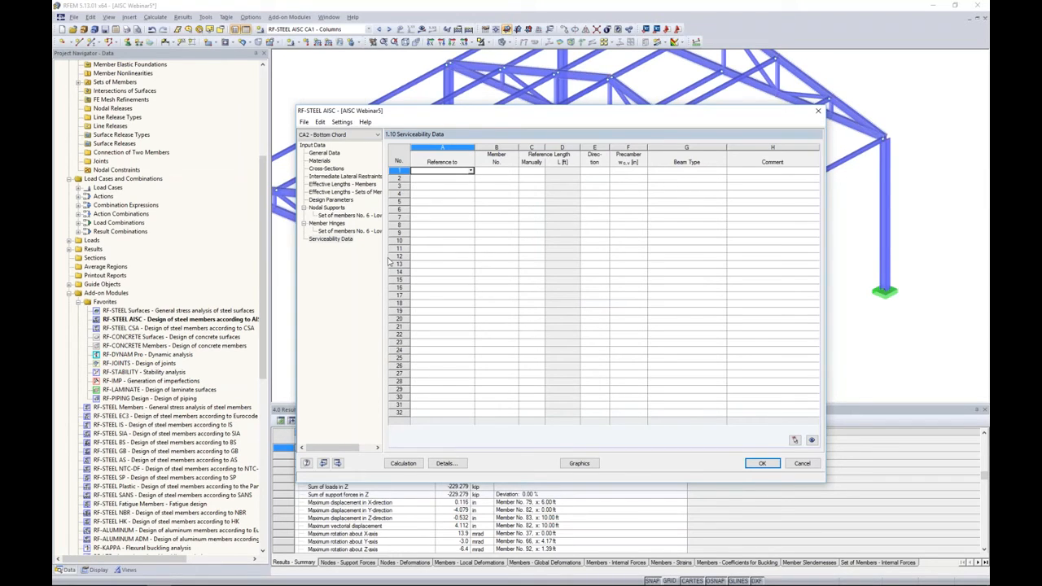
left_click(471, 171)
left_click(456, 179)
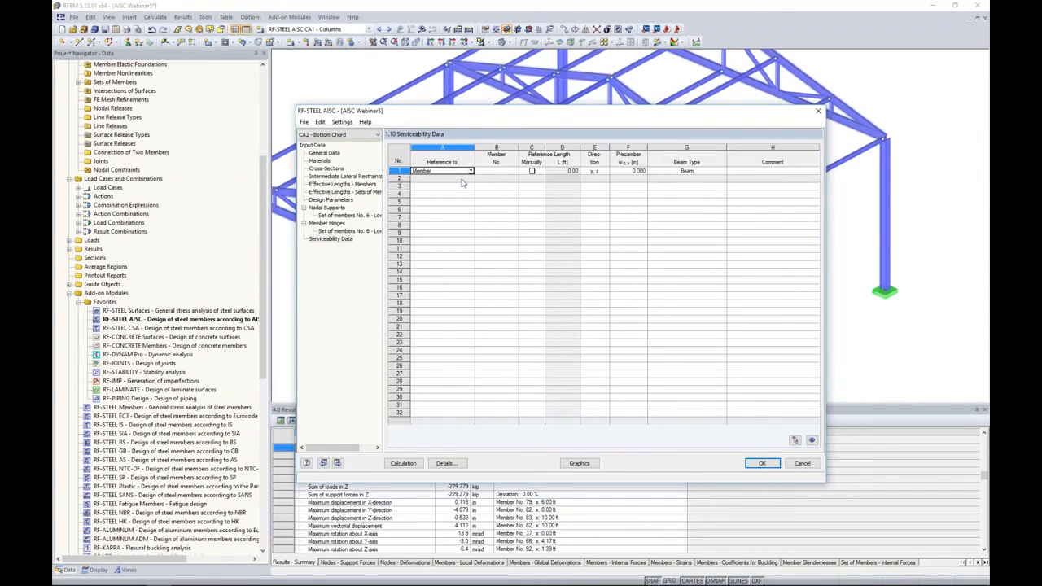
left_click(496, 172)
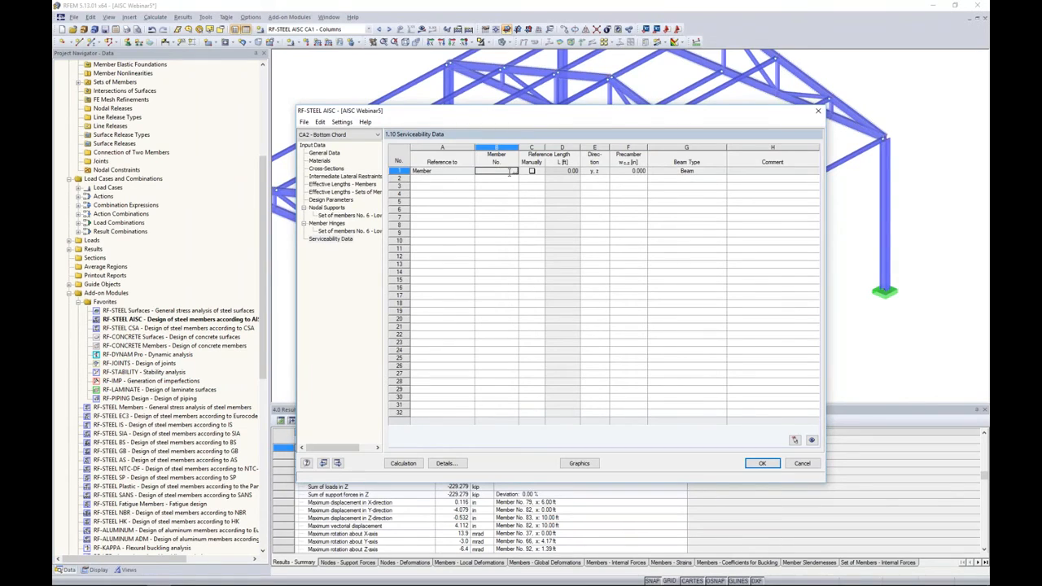
left_click(510, 172)
left_click(363, 137)
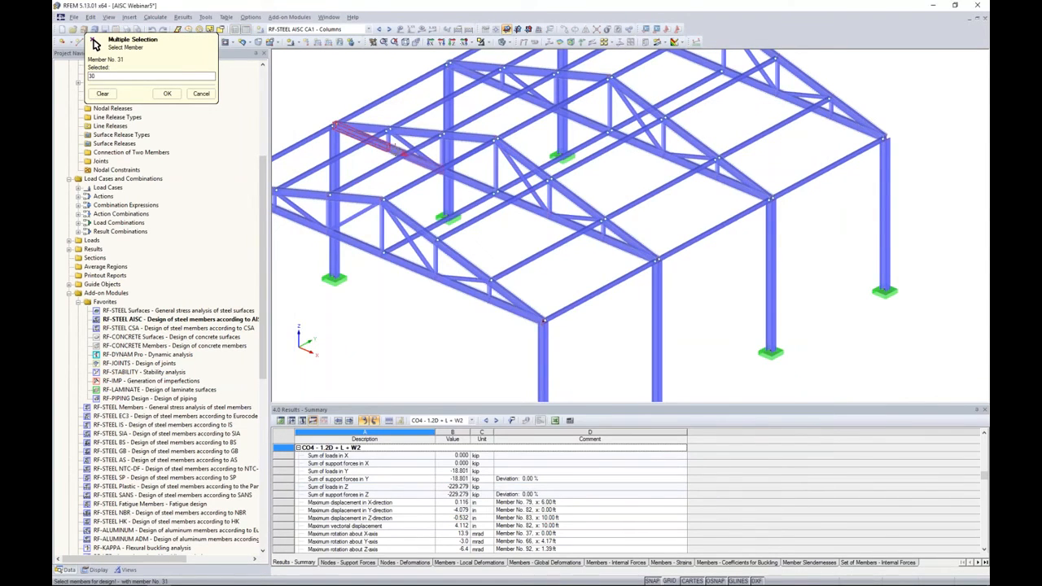
left_click(404, 153)
left_click(472, 183)
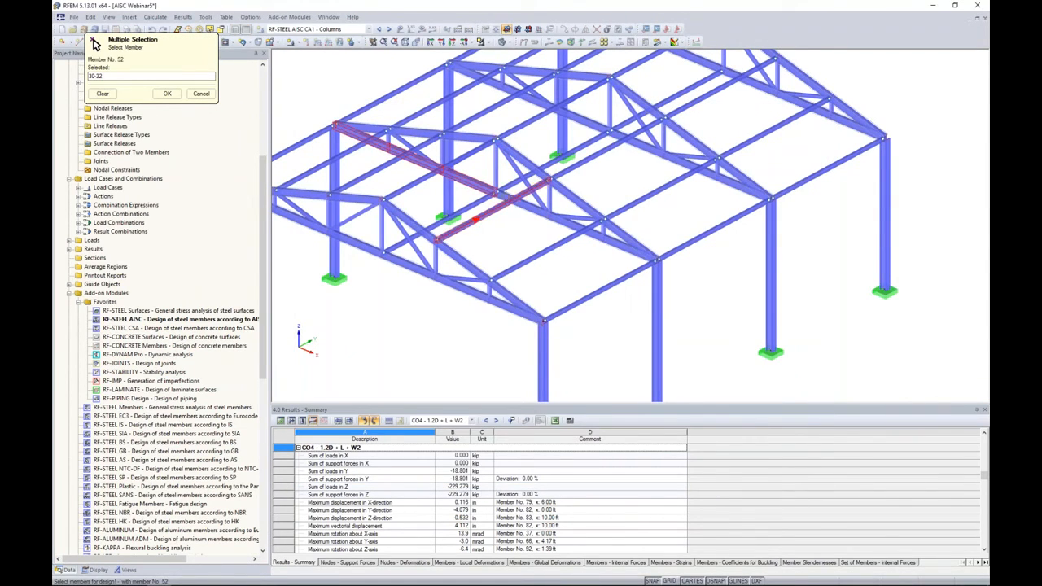
left_click(533, 208)
left_click(586, 228)
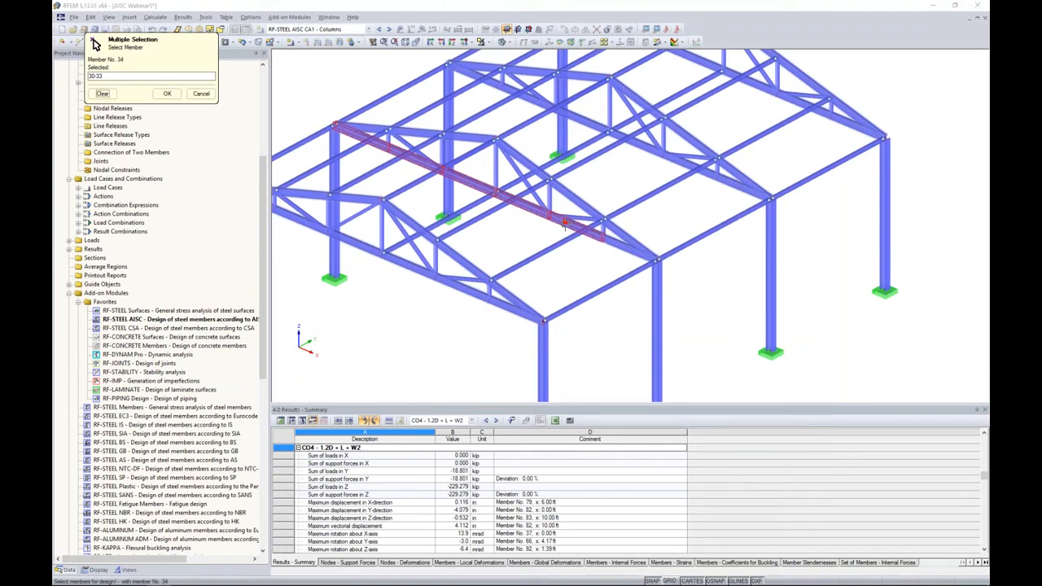
left_click(628, 249)
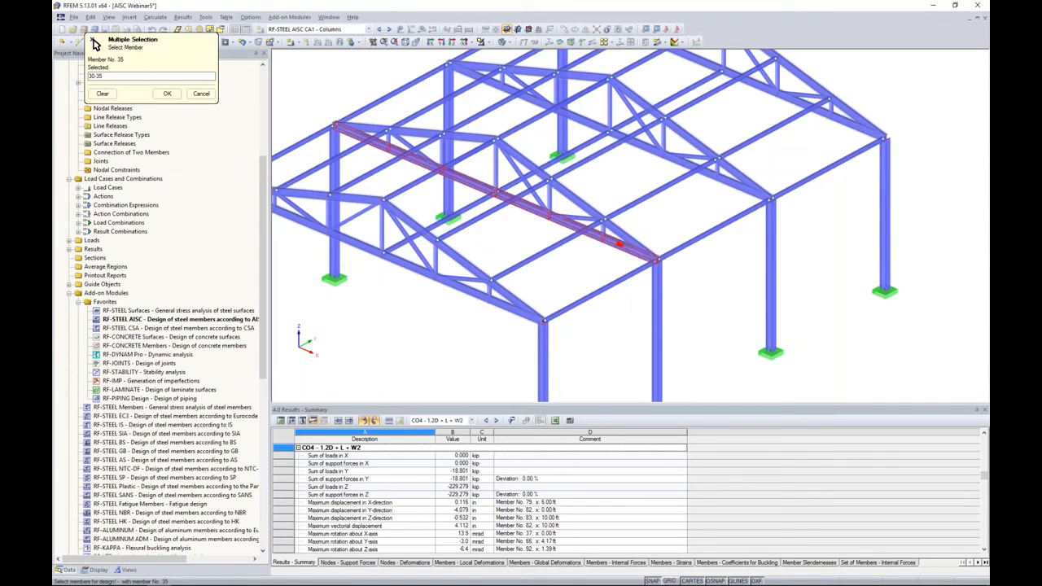
left_click(167, 94)
Enable manual reference lengths for members 30 to 35 in the serviceability data
left_click_drag(498, 112, 498, 228)
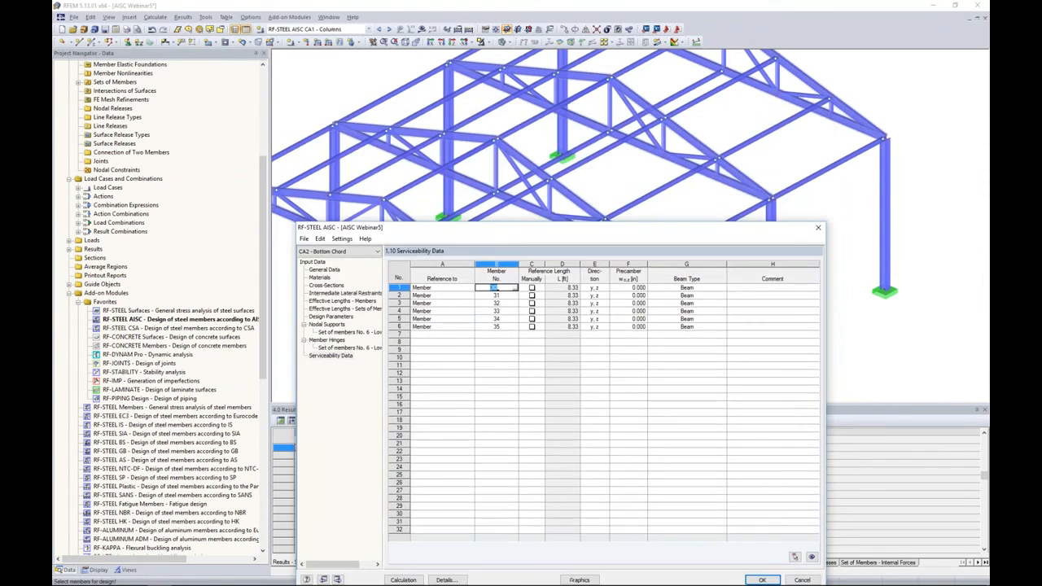
left_click(531, 287)
left_click(531, 295)
left_click(531, 303)
left_click(532, 311)
left_click(531, 318)
left_click(532, 326)
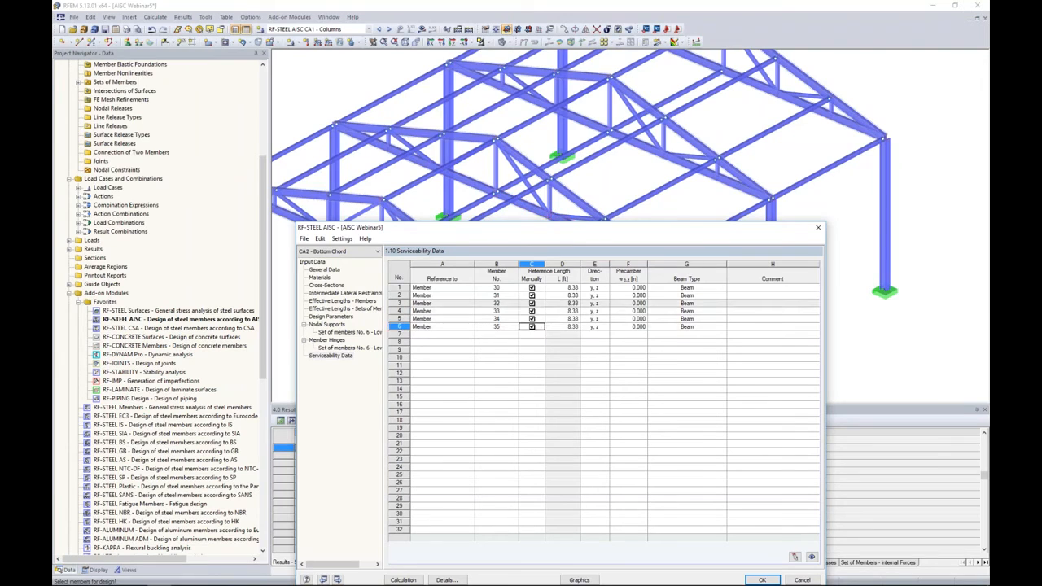
Set the reference length of members 30 to 35 to 50 ft, picking the bottom chord's end nodes in the model
left_click(563, 287)
left_click(574, 288)
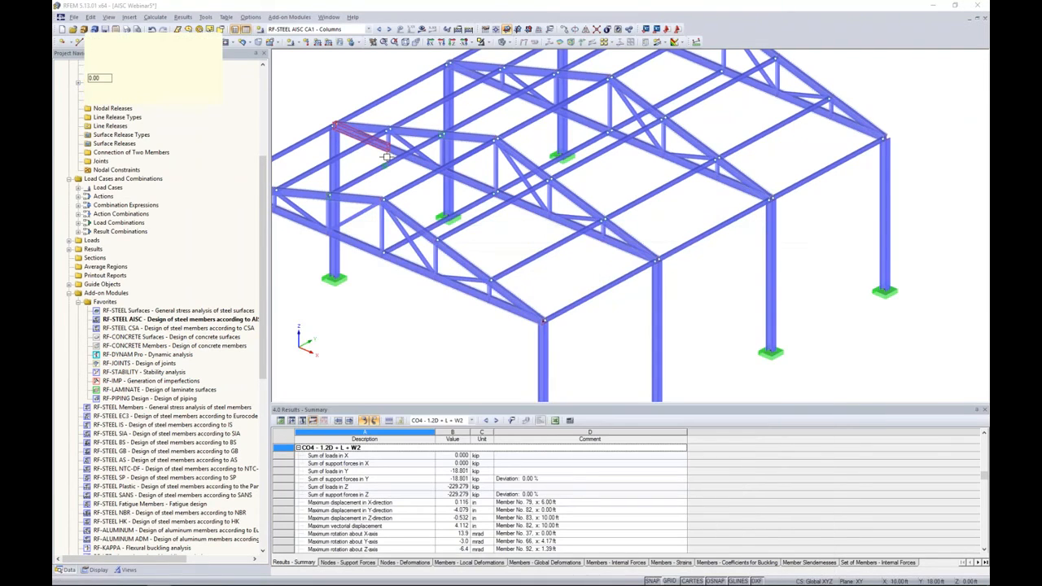
left_click(657, 258)
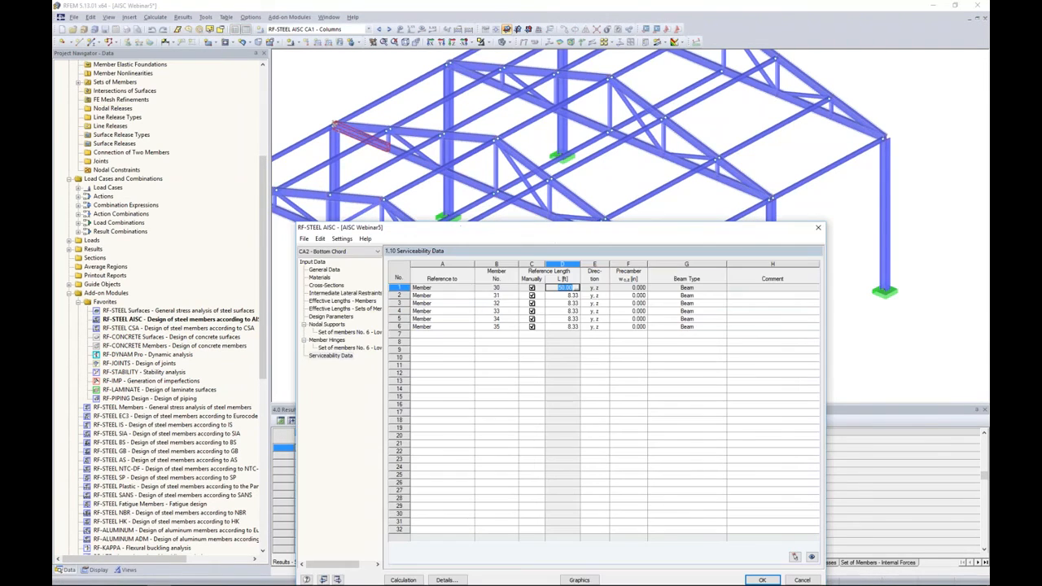
key("Down")
key("F8")
key("F8")
key("F8")
key("F8")
key("F8")
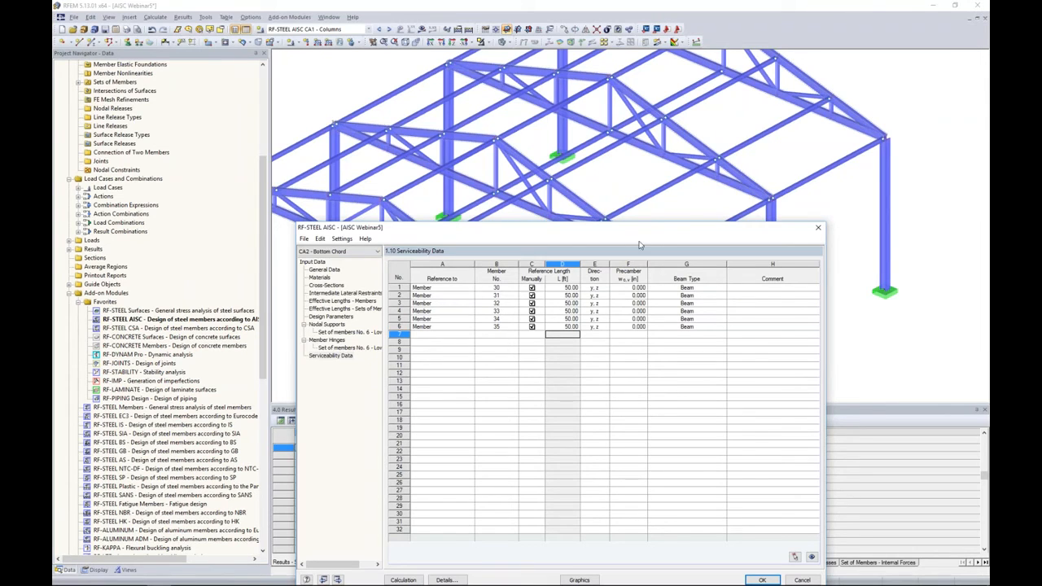
Add set of members No. 6 to the serviceability data in the row below the single members
left_click_drag(633, 229, 659, 84)
left_click(480, 188)
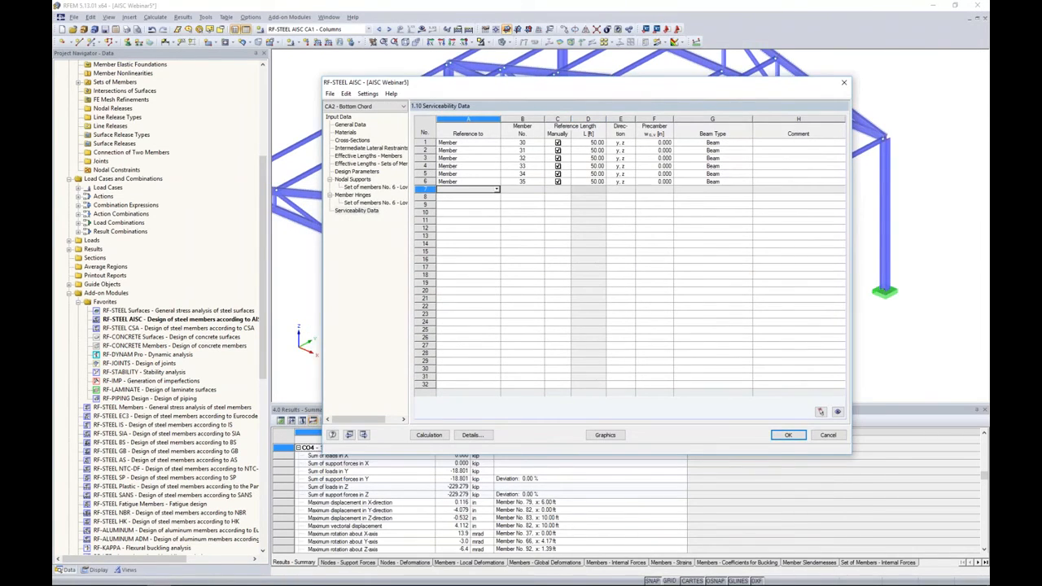
left_click(497, 189)
left_click(483, 204)
left_click(537, 189)
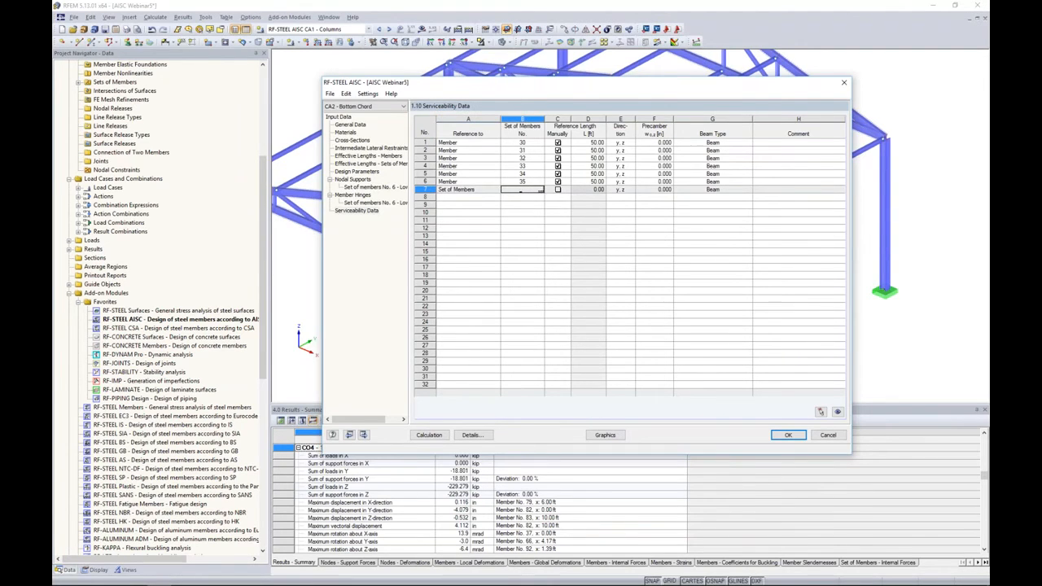
left_click(540, 190)
left_click(167, 94)
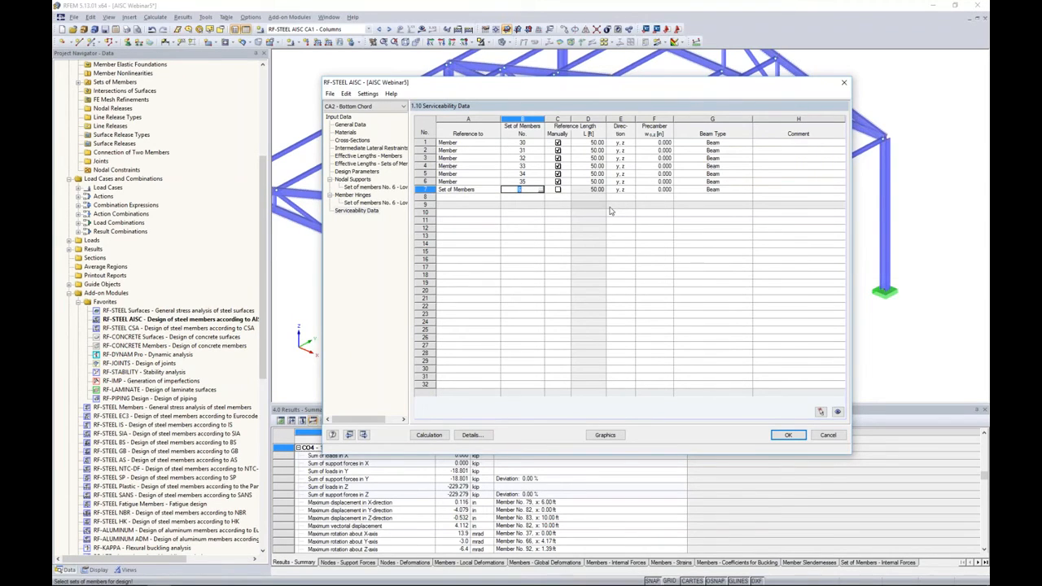
Relate the serviceability deformations to the undeformed system in the design details and run the Bottom Chord calculation
left_click(477, 437)
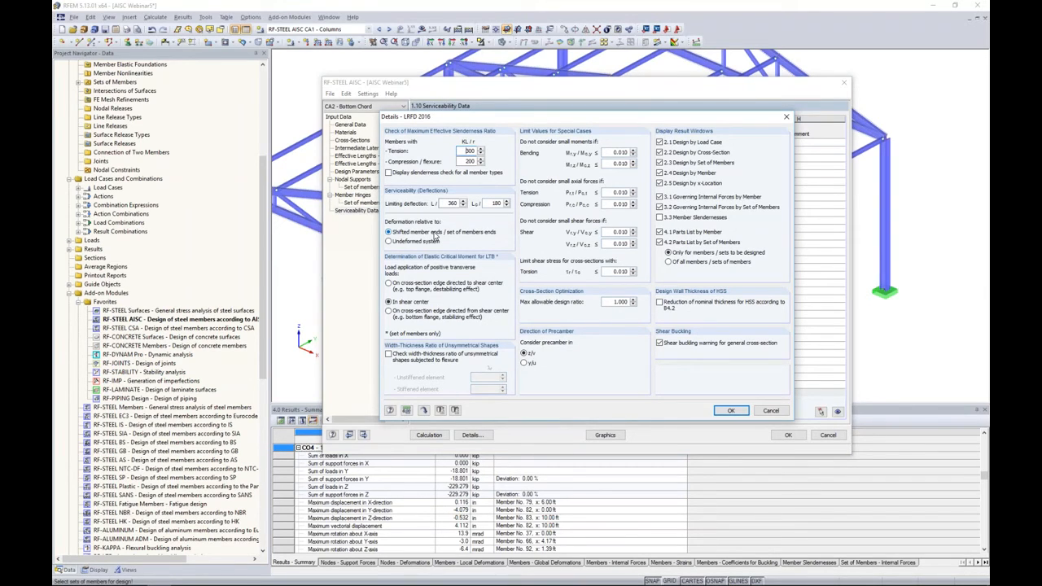
left_click(390, 242)
left_click(730, 410)
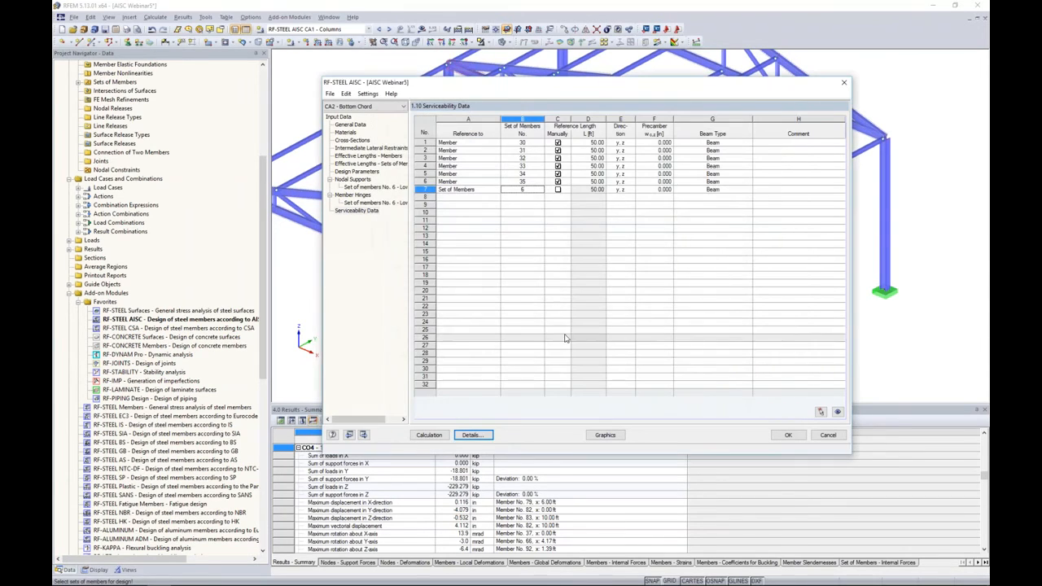
left_click(429, 435)
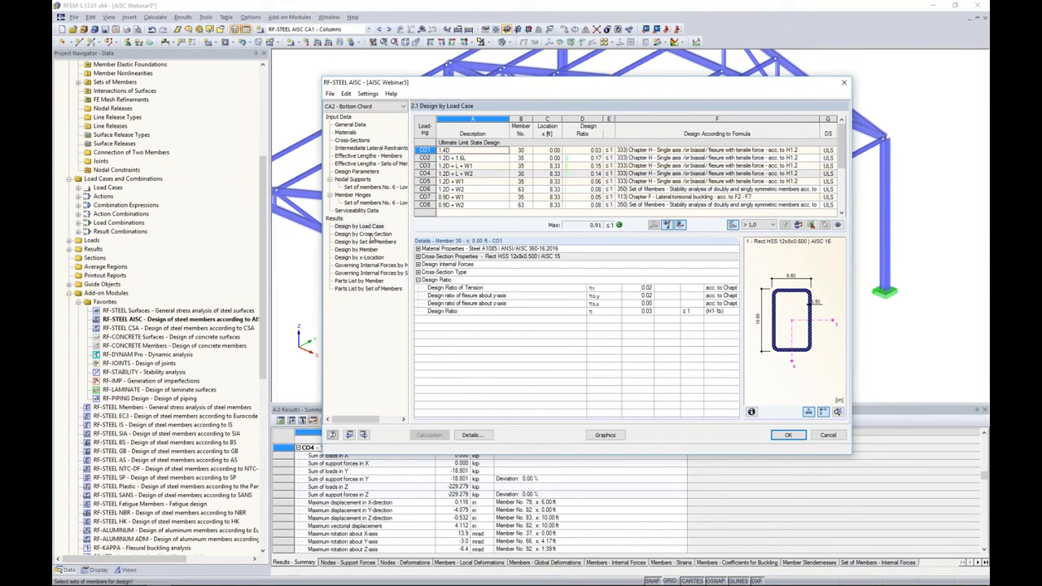
Review the Bottom Chord design results by cross-section, by set of members and by member
left_click(368, 235)
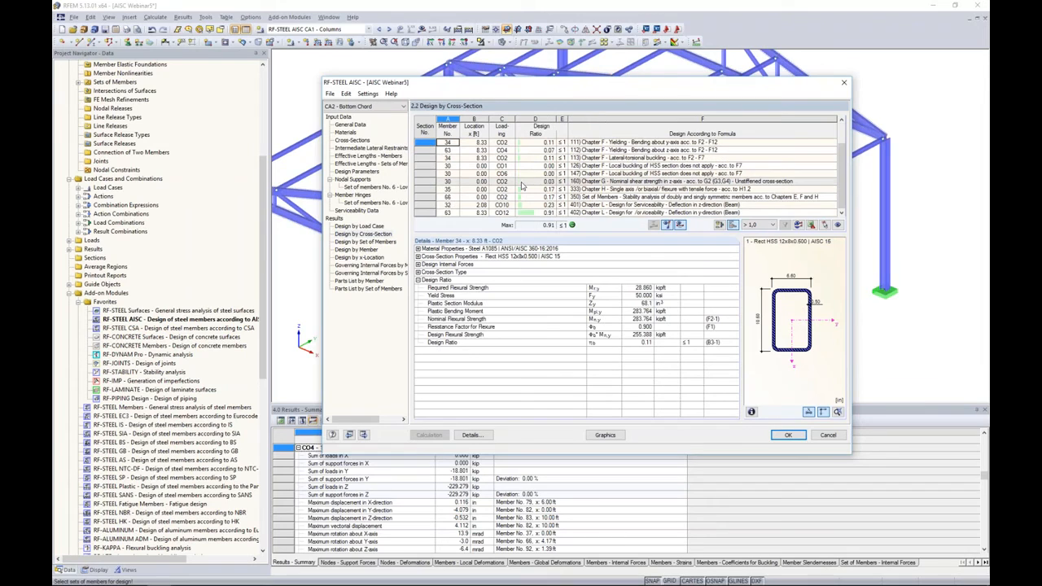
left_click(368, 242)
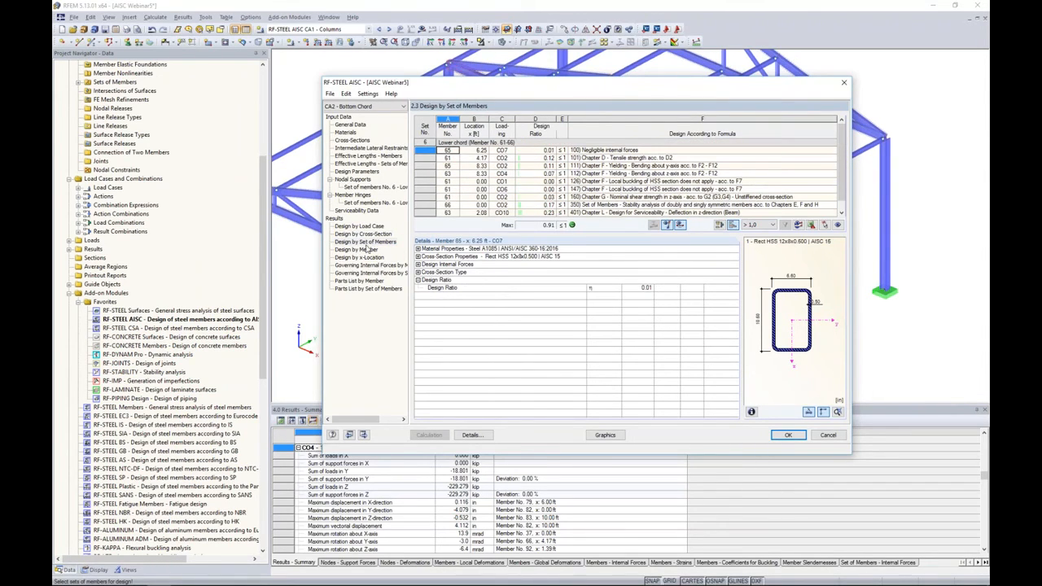
left_click(371, 250)
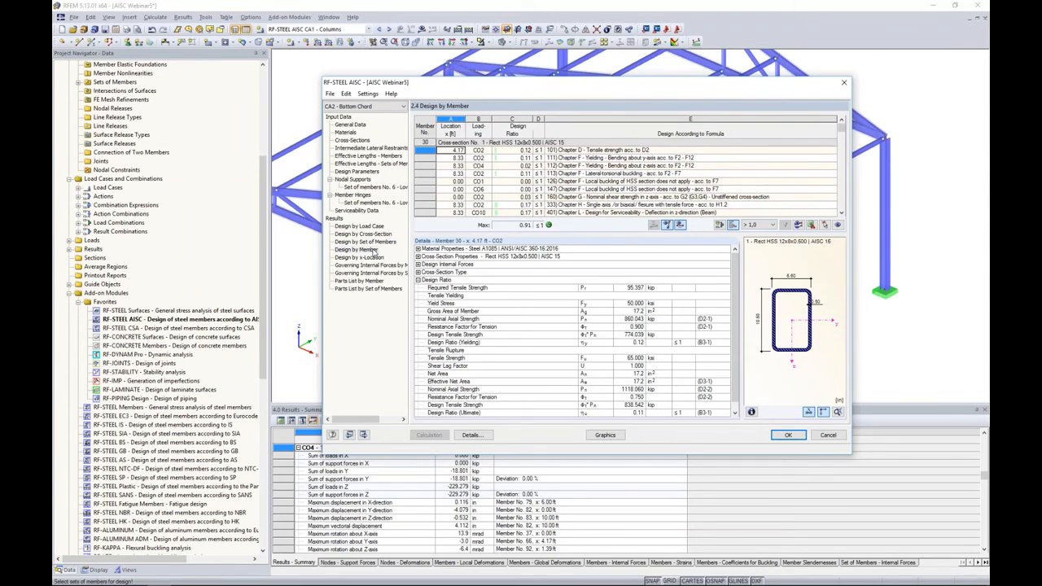
Step through the design checks of members 30 to 32 alongside the model and inspect member 32's lateral-torsional buckling check
left_click_drag(489, 86, 472, 262)
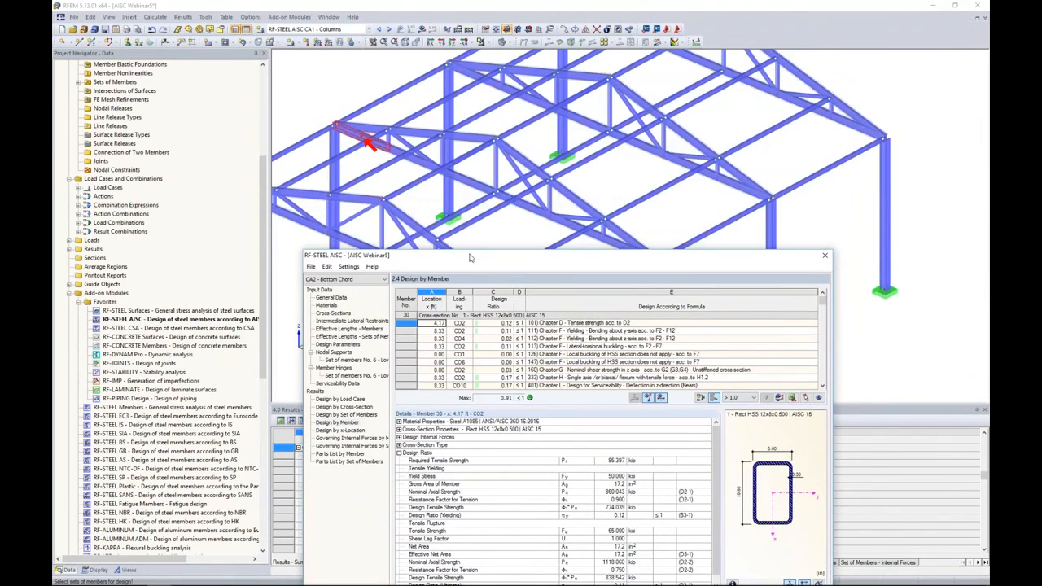
key("Down")
key("Down")
key("Down")
key("Down")
key("Down")
key("Down")
key("Down")
key("Down")
key("Down")
key("Down")
key("Down")
key("Down")
key("Down")
key("Down")
key("Down")
key("Down")
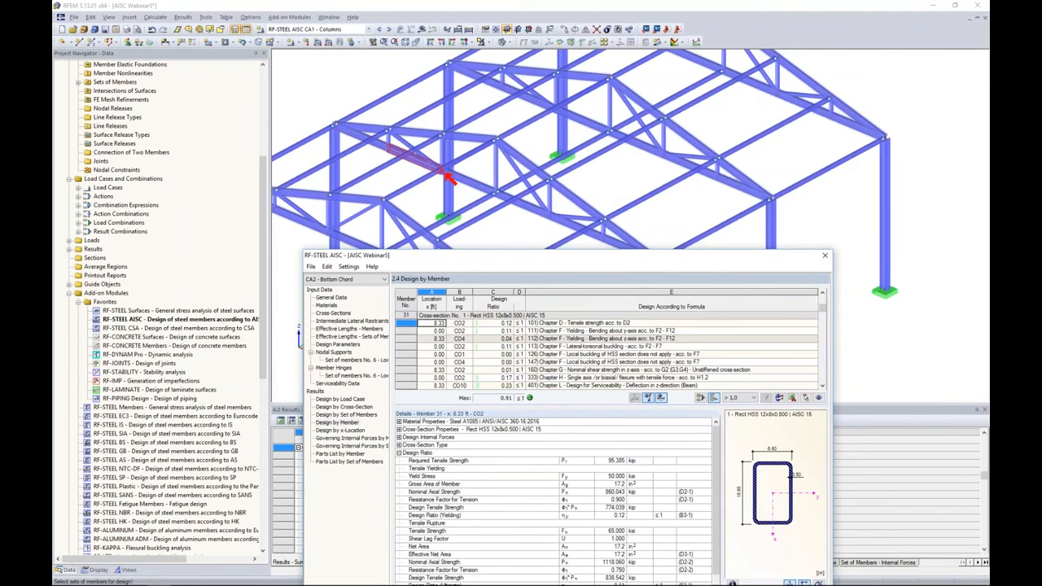
key("Down")
key("Down")
key("Down")
key("Down")
key("Down")
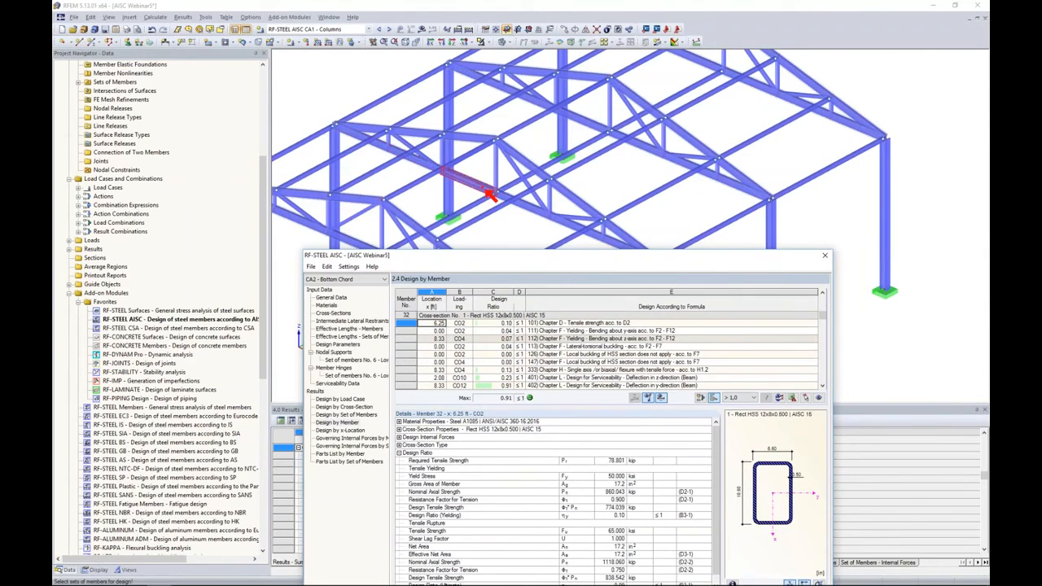
left_click_drag(556, 256, 590, 95)
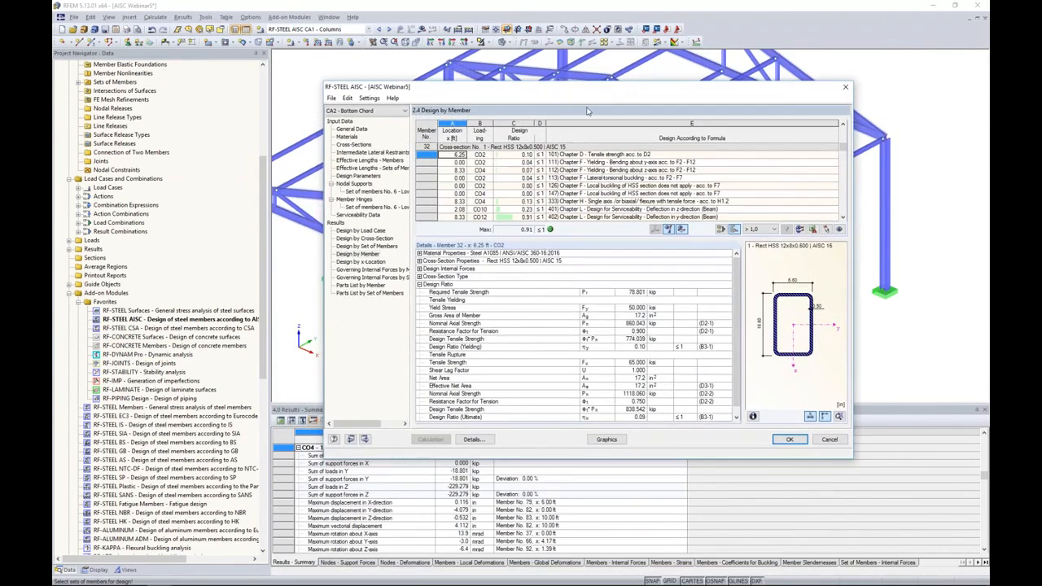
left_click(593, 178)
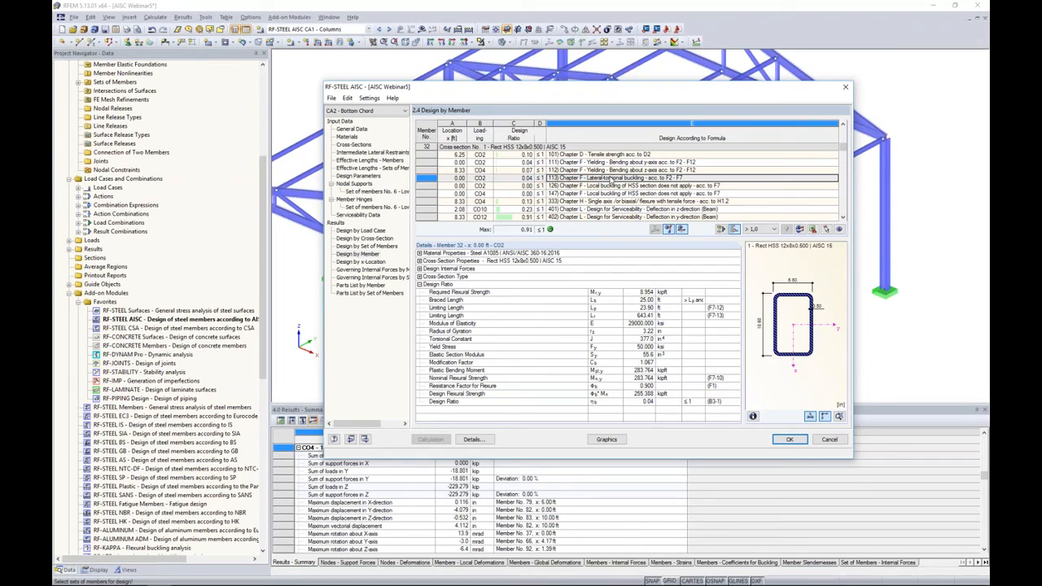
Switch to the running PowerPoint slide show on AISC 360-16 steel design and advance the presentation
key("super+Tab")
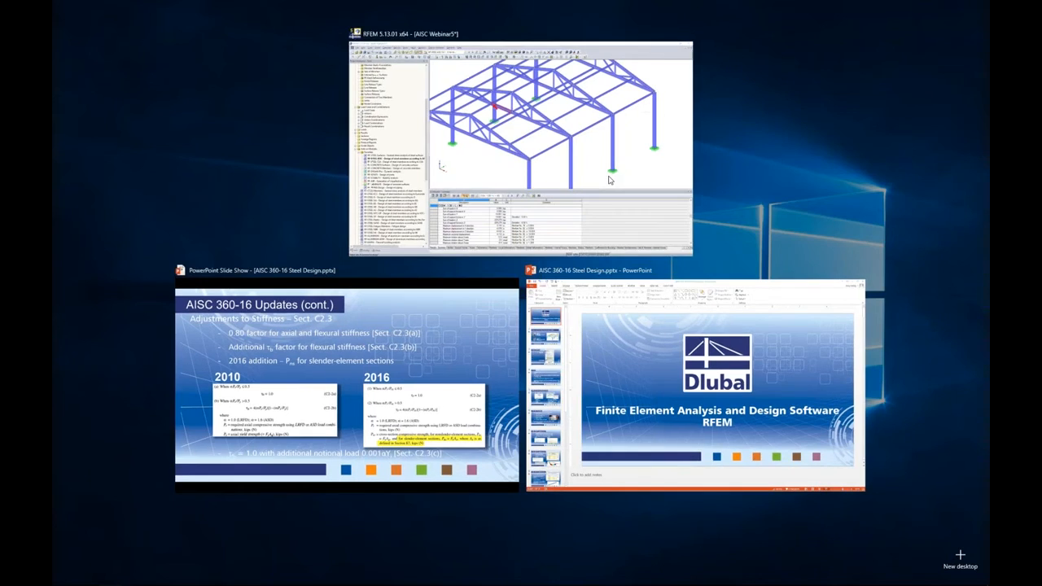
left_click(442, 367)
key("Right")
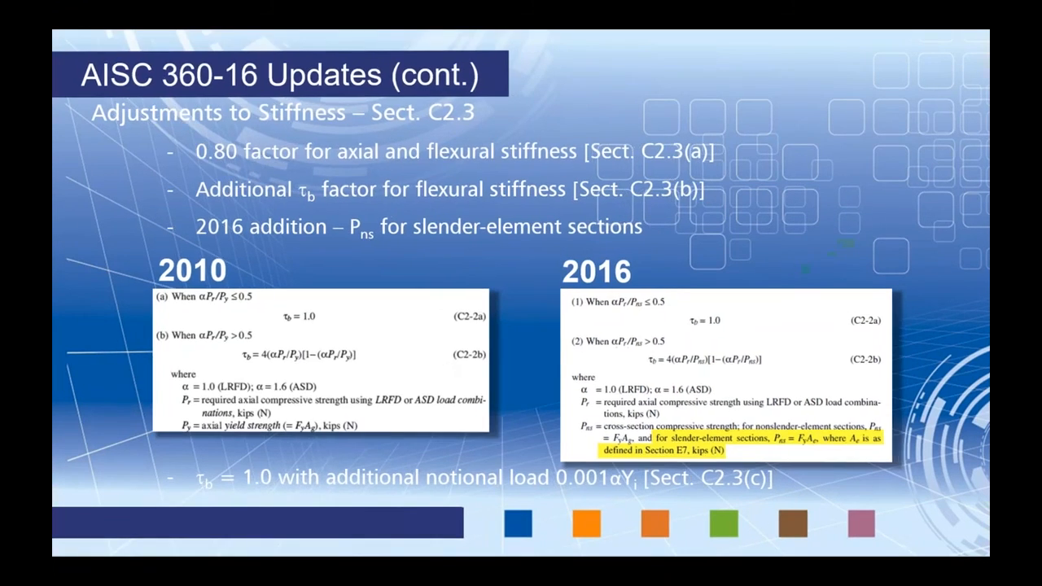